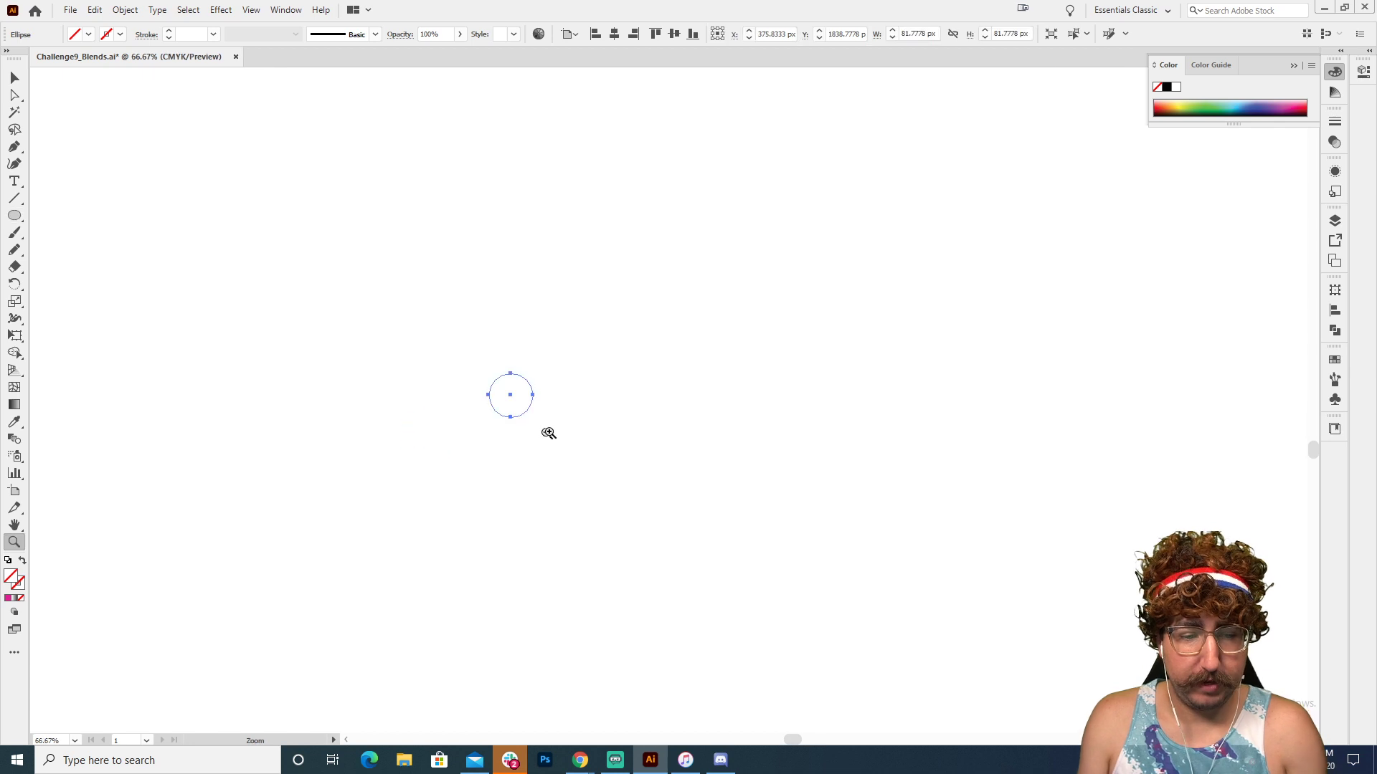
- Fill the selected circle with black and place a duplicate level with it to the right, the pair spanning about 1004 px
left_click(1164, 89)
key("v")
left_click(446, 458)
left_click_drag(482, 403, 980, 404)
left_click(485, 363)
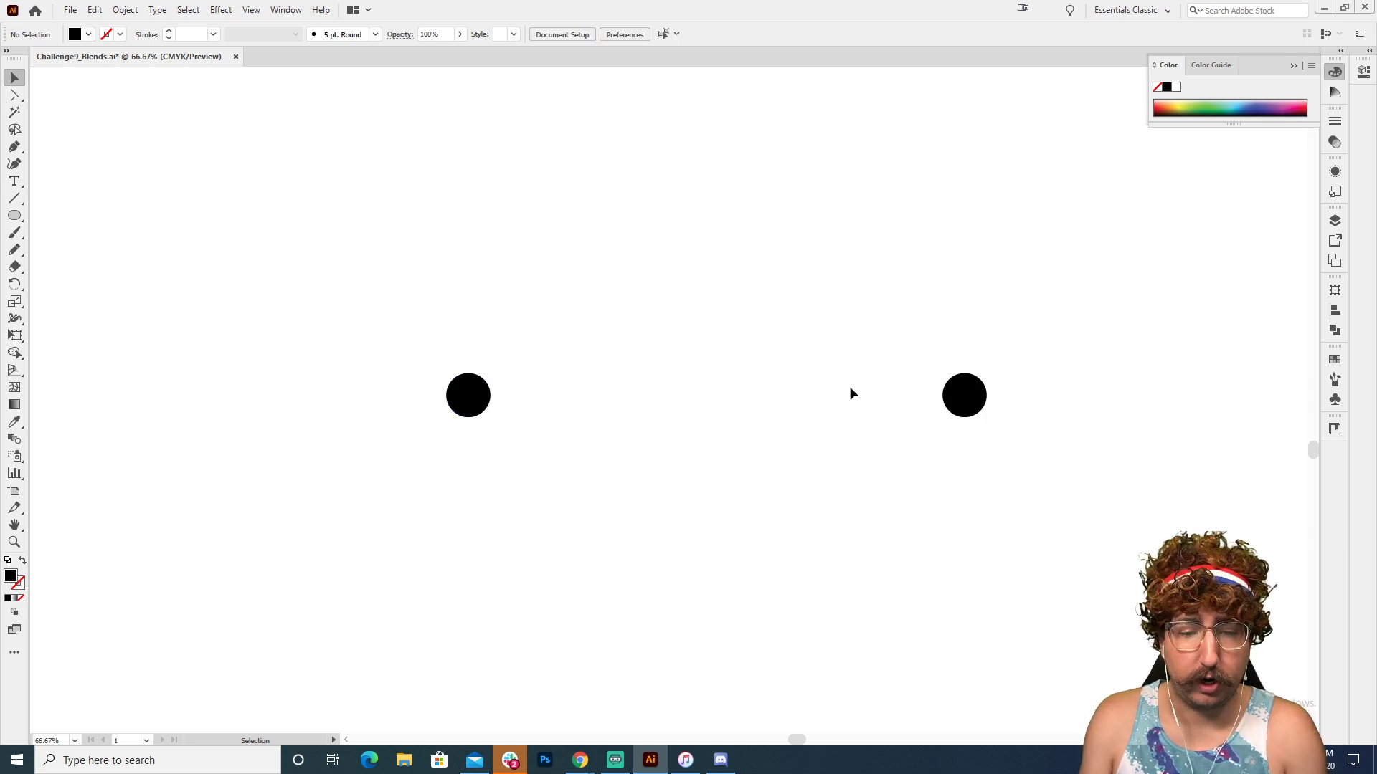
left_click_drag(1002, 343, 439, 427)
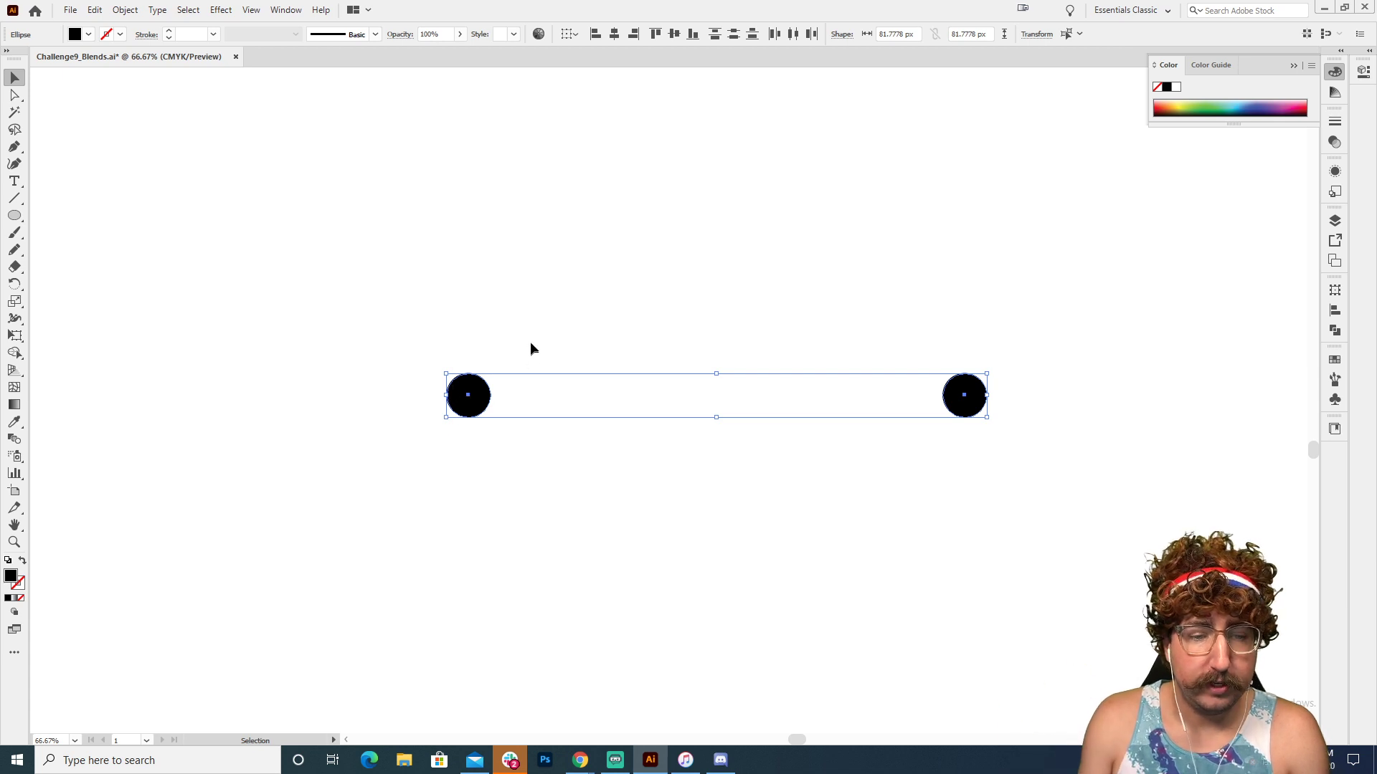
left_click_drag(416, 320, 695, 363)
left_click(94, 10)
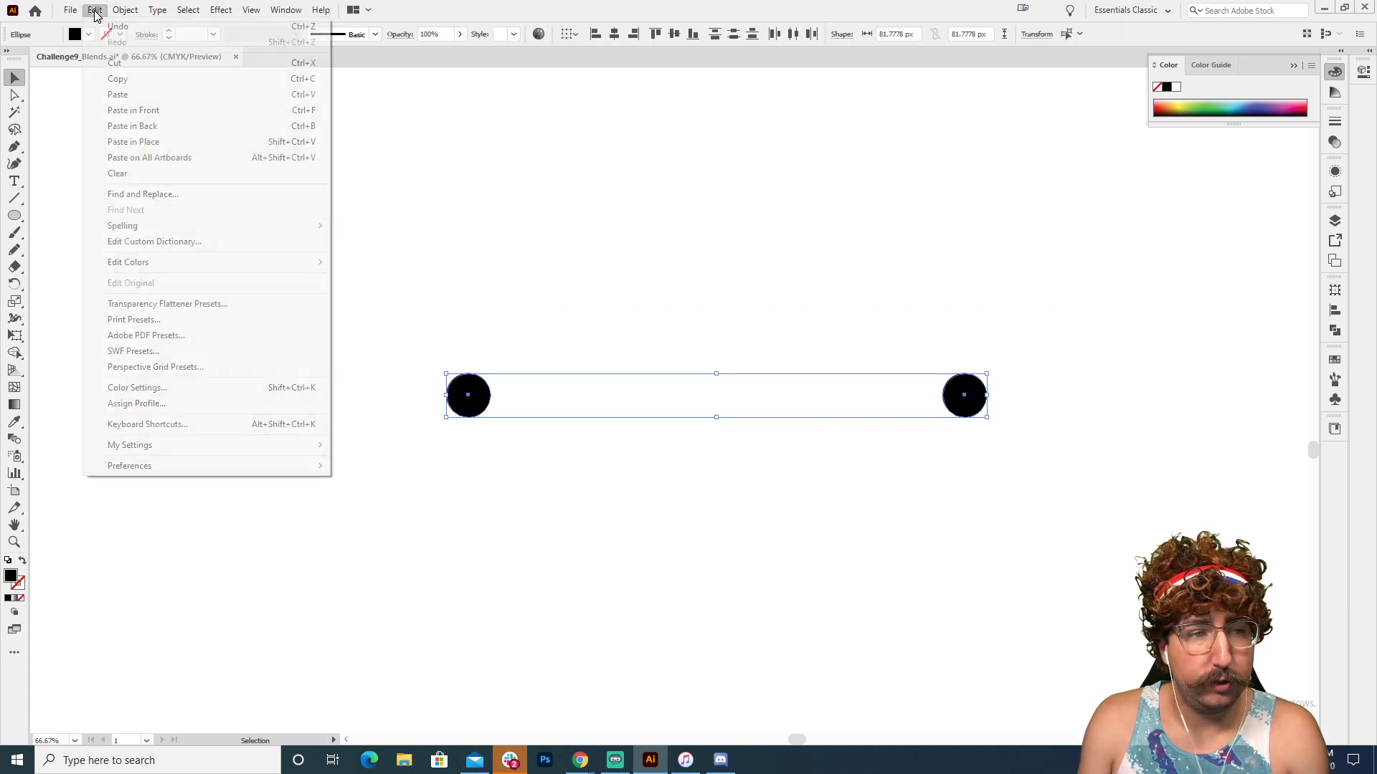
mouse_move(125, 10)
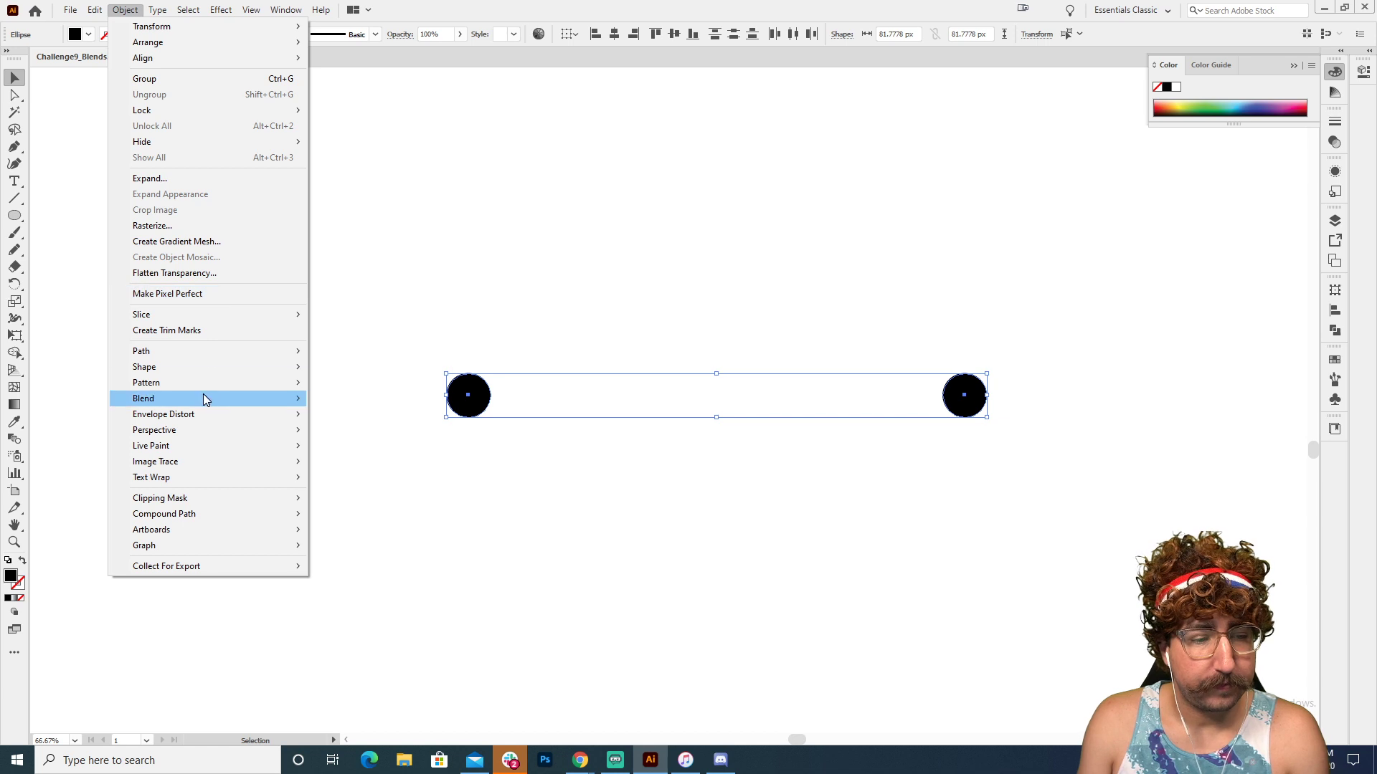
mouse_move(204, 397)
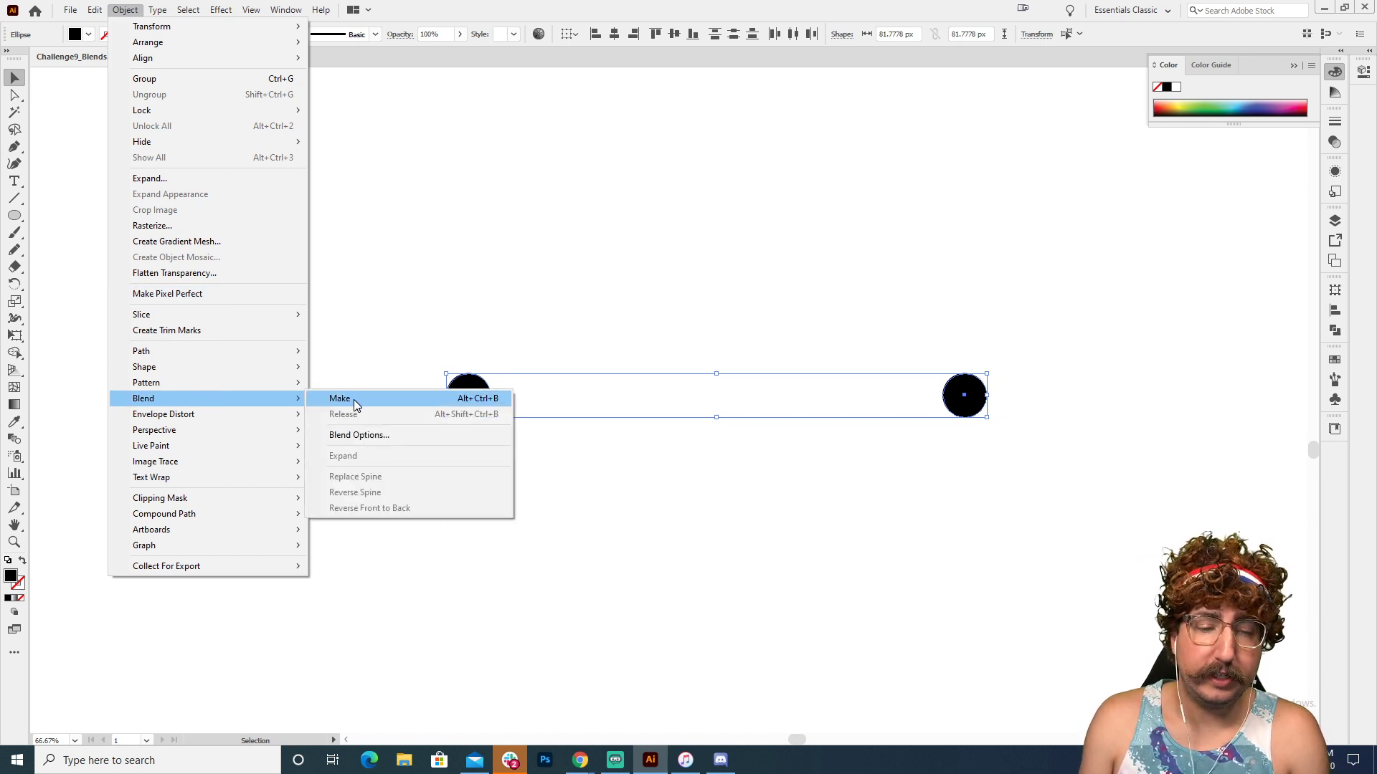
left_click(435, 346)
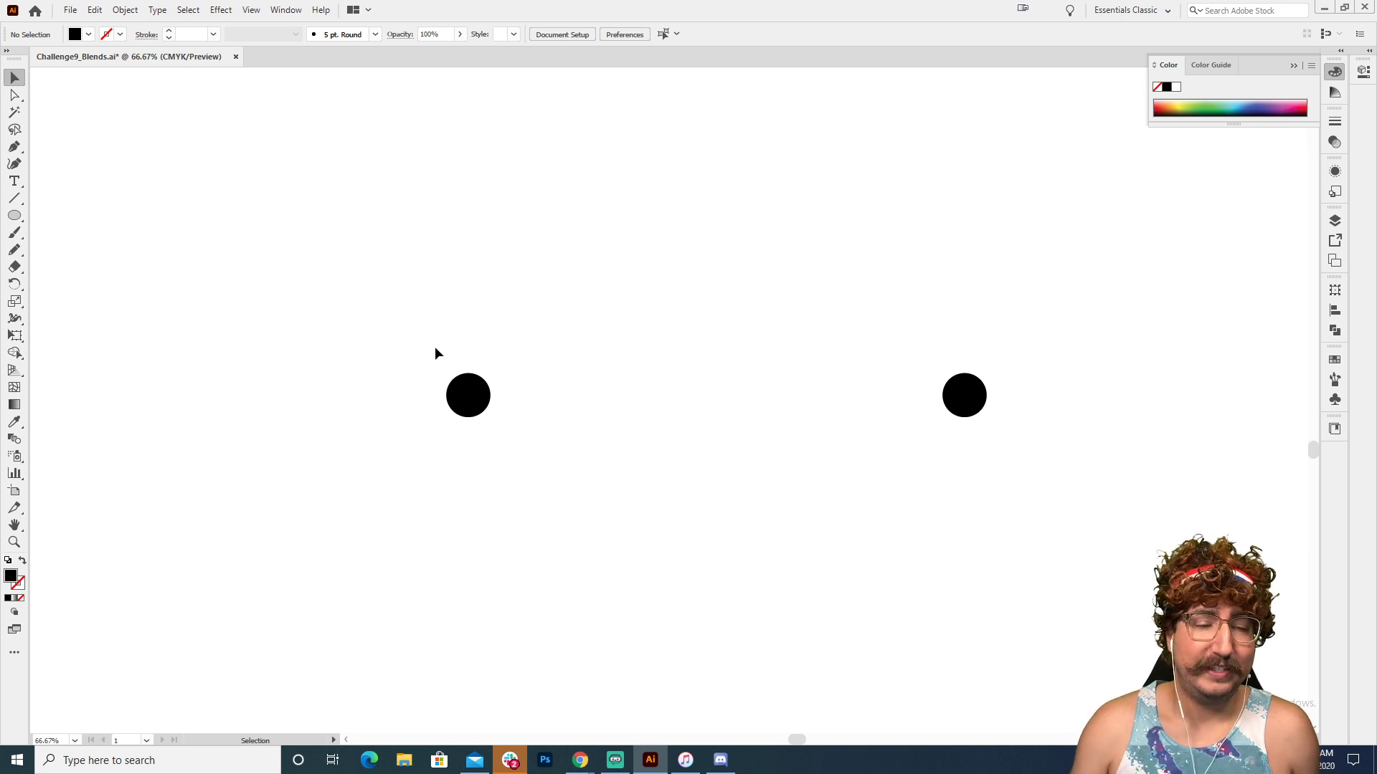
- Select both black circles and make a blend between them
left_click_drag(445, 336, 1025, 488)
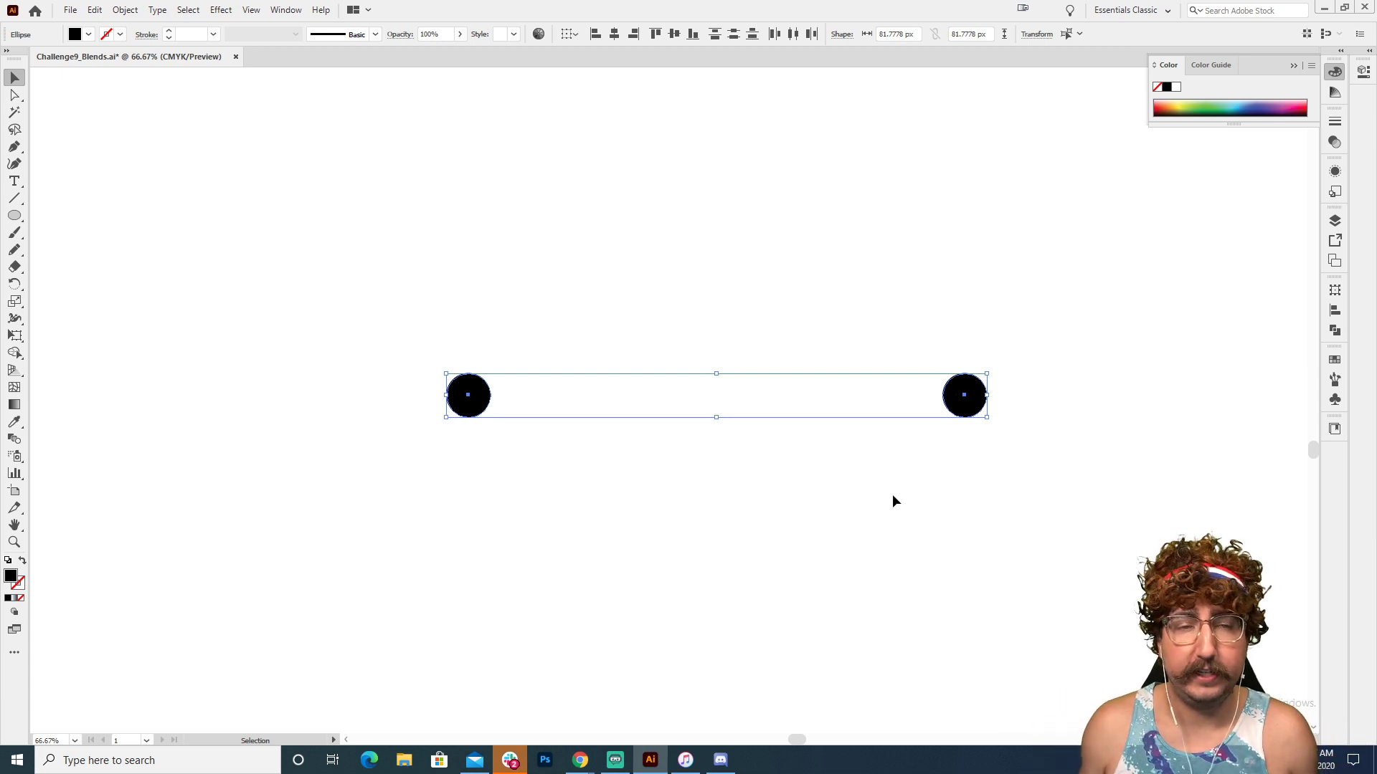
left_click(124, 9)
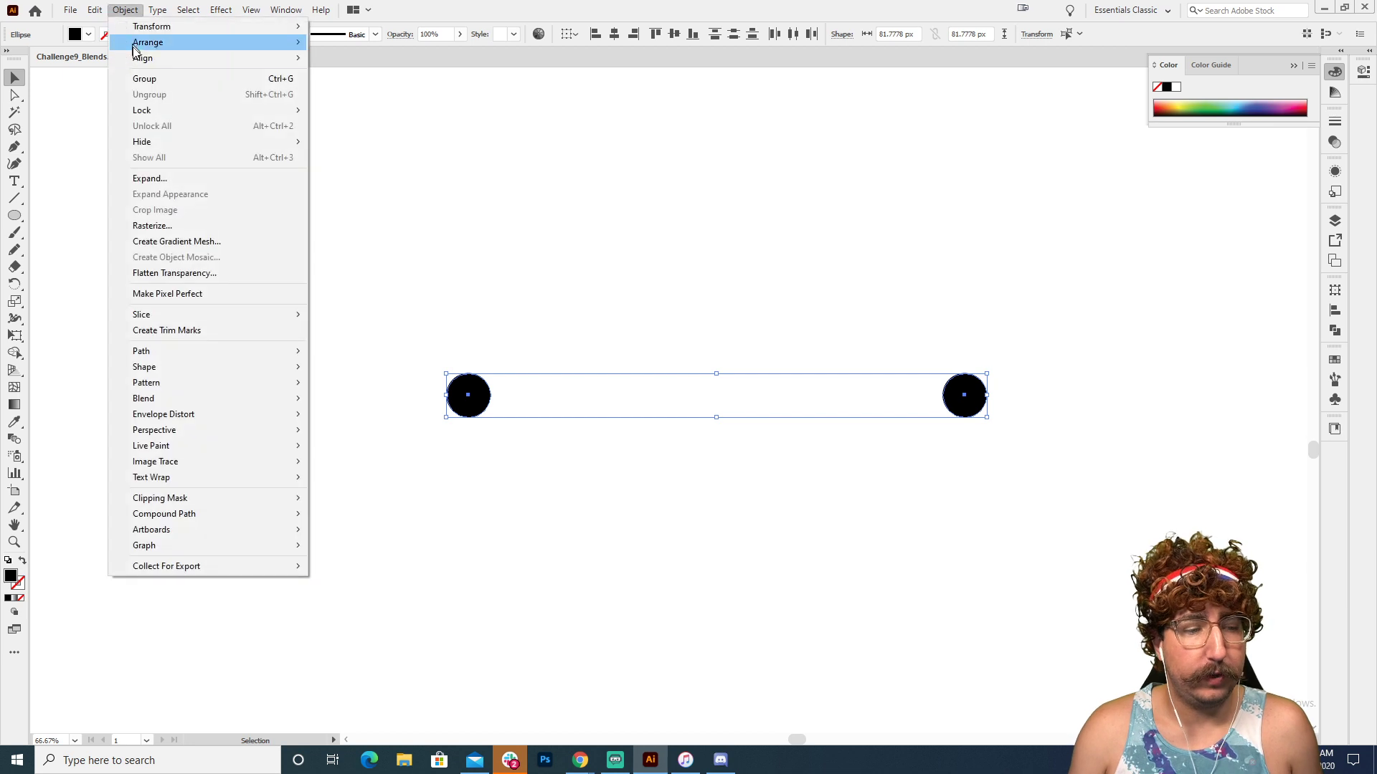
mouse_move(227, 395)
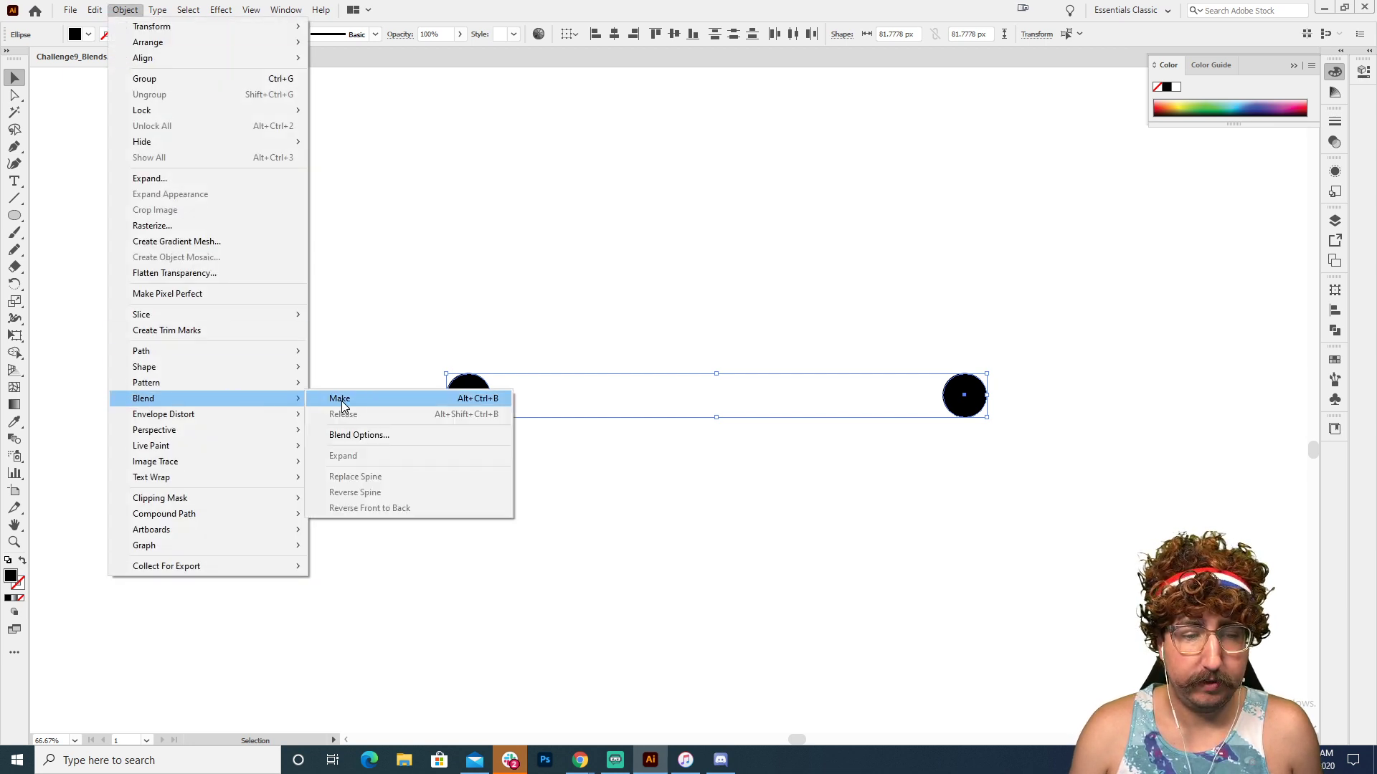
left_click(341, 399)
left_click(363, 287)
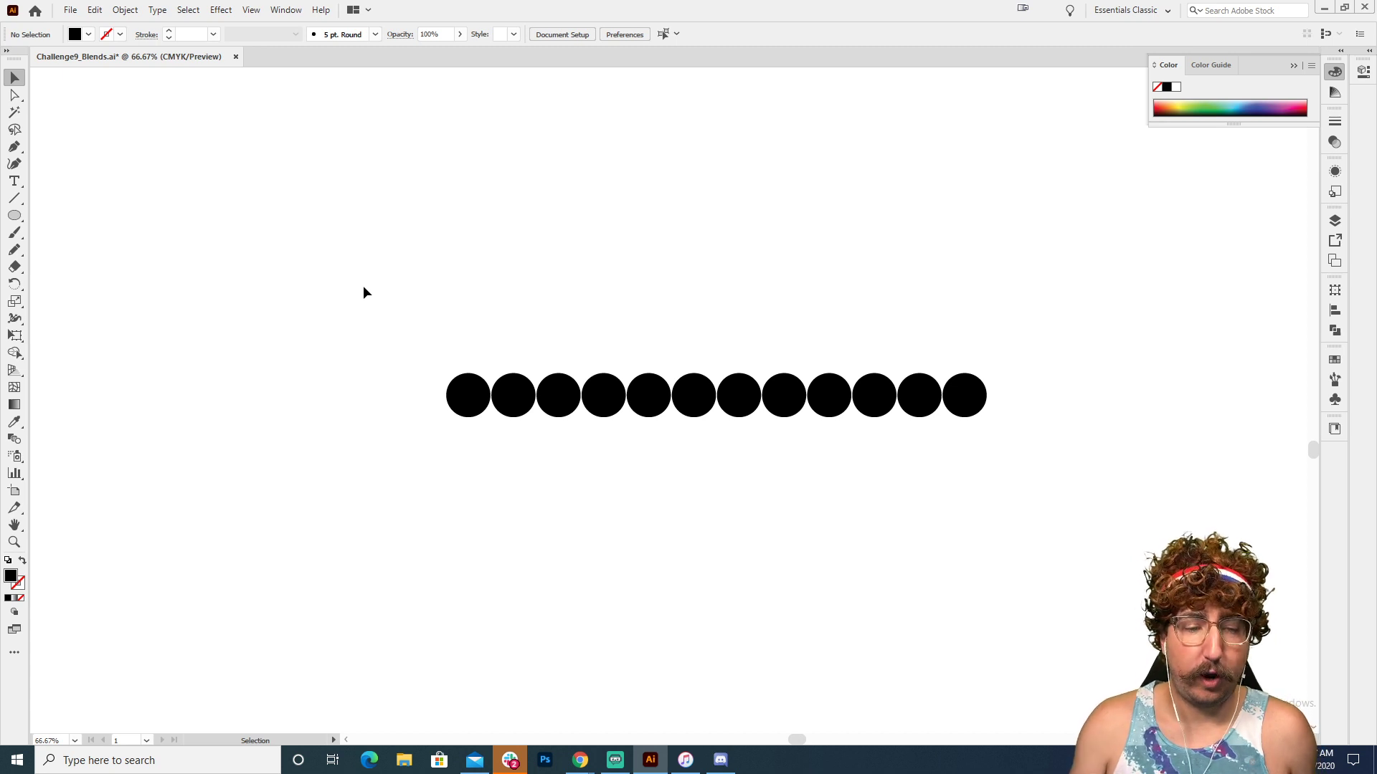
- Open the circle blend's options, enable the preview and change the spacing to Specified Steps
left_click(467, 394)
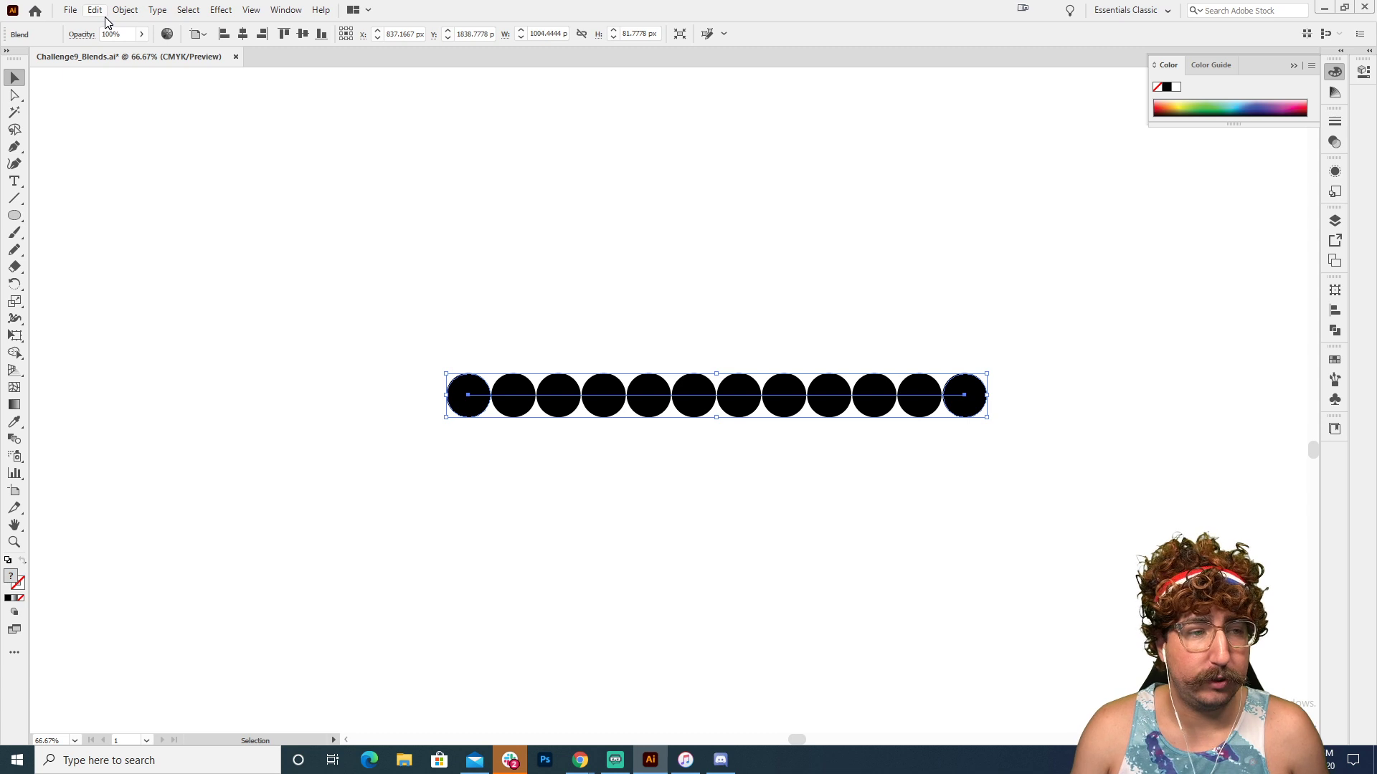
left_click(124, 10)
mouse_move(221, 400)
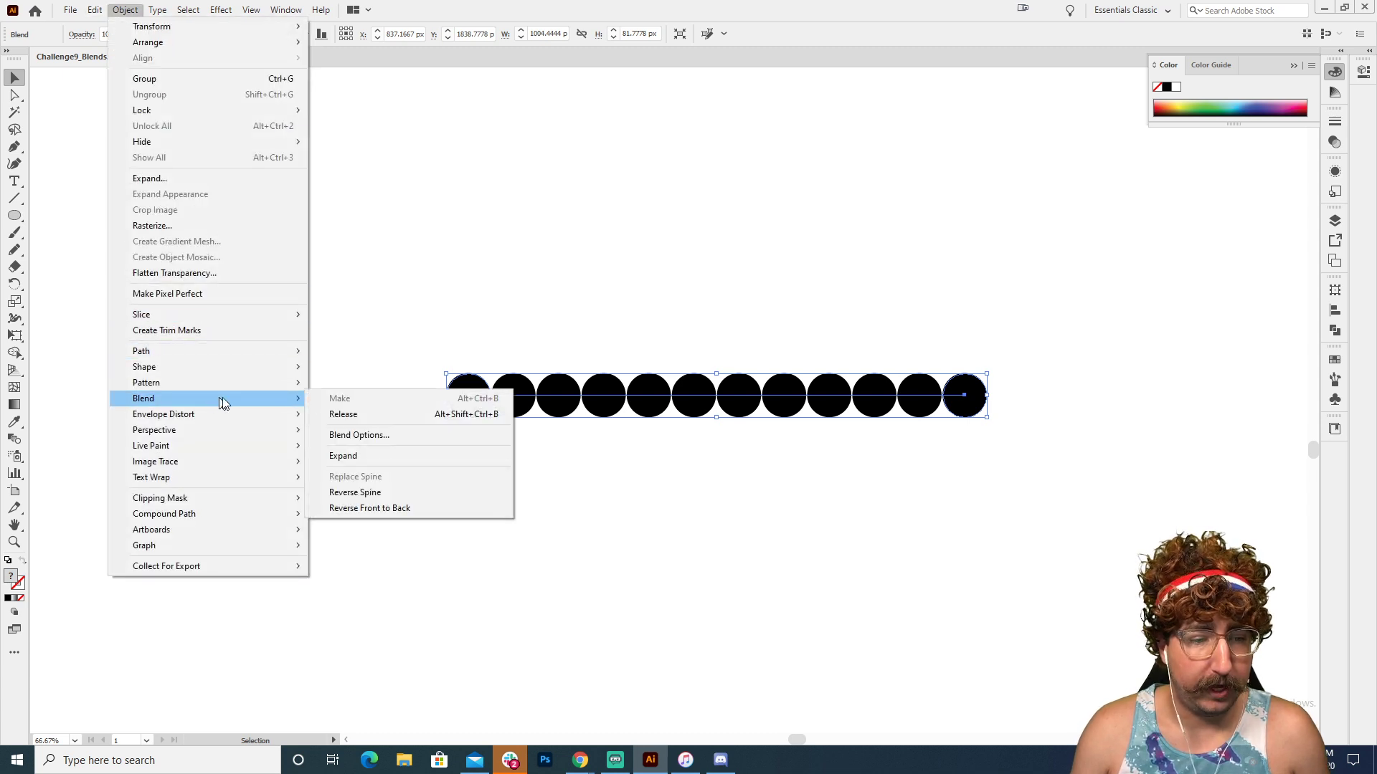
left_click(400, 437)
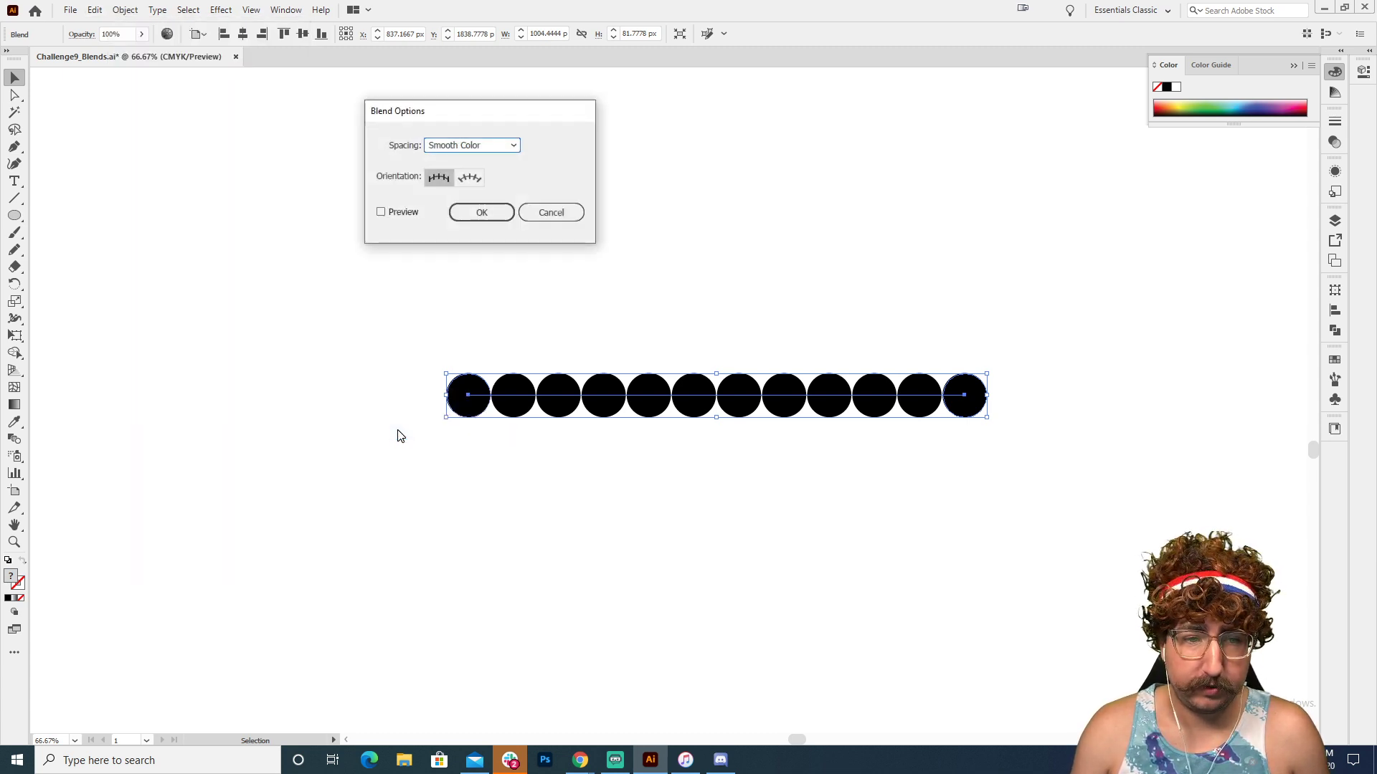
left_click(397, 211)
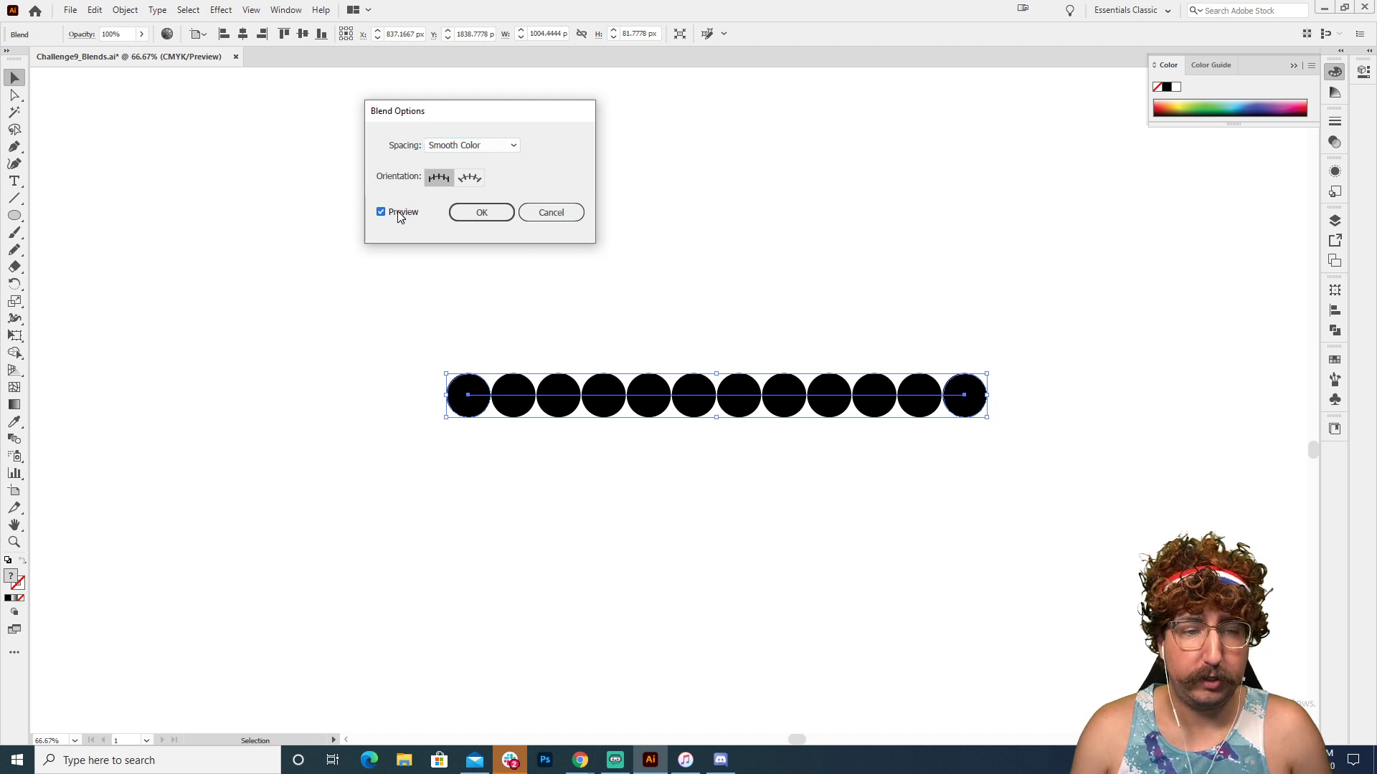
left_click(484, 145)
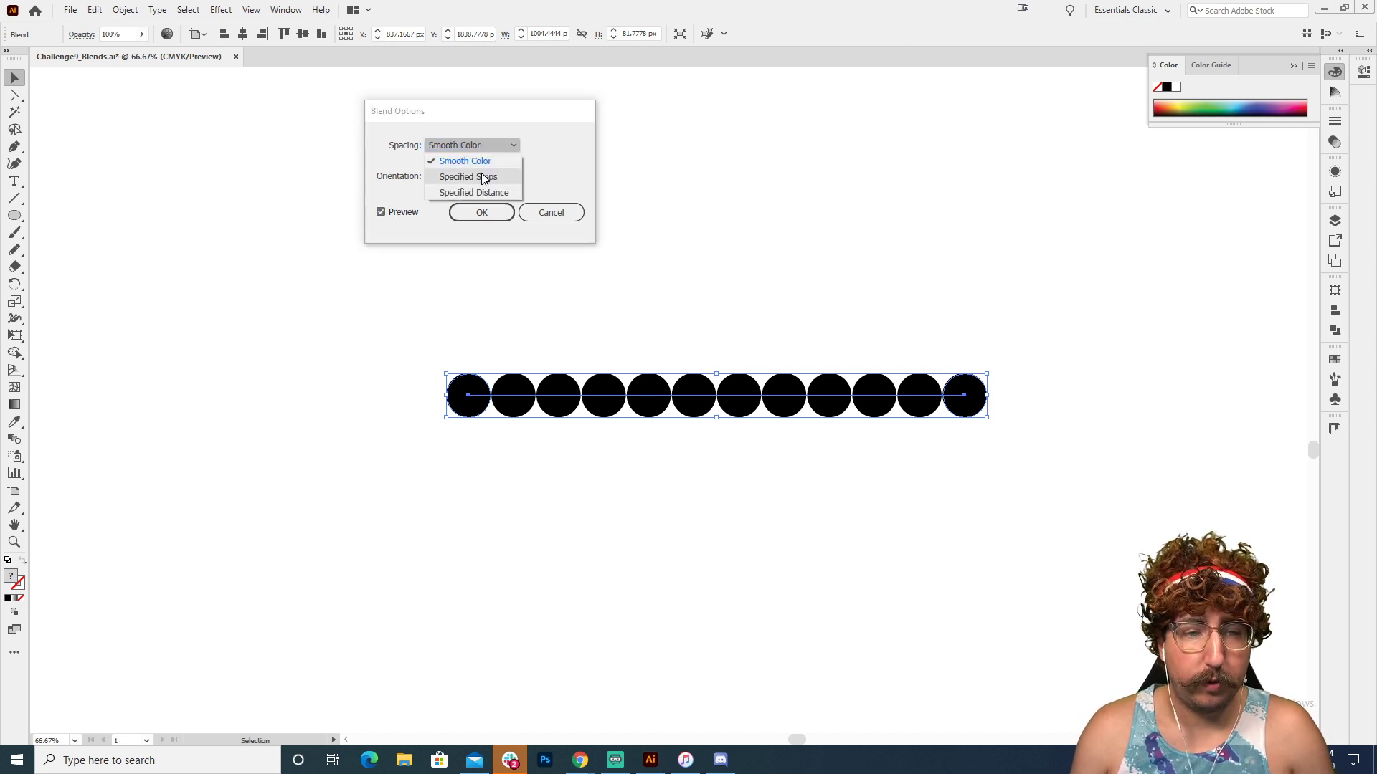
left_click(483, 177)
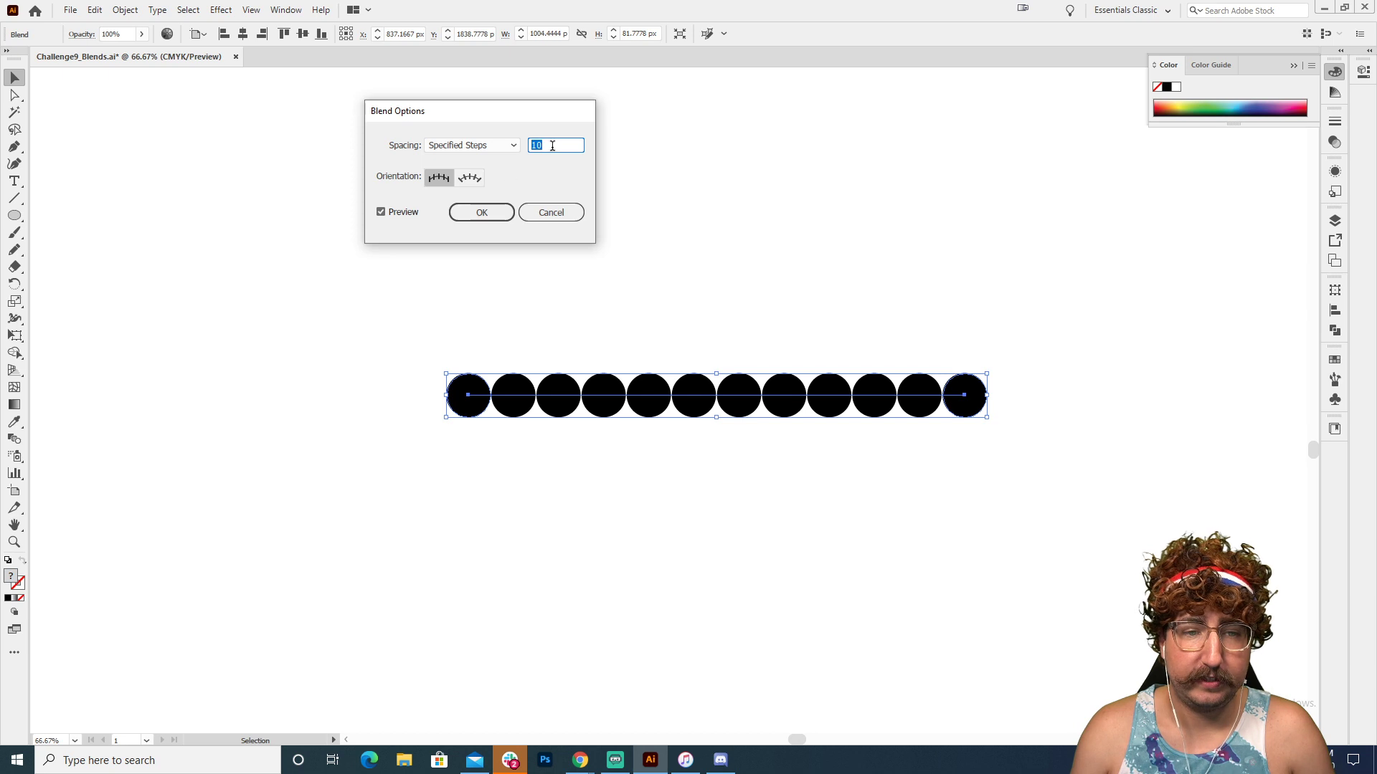
- Set the circle blend to 6 specified steps and apply the options
key("Down")
key("Down")
key("Down")
key("Down")
key("Down")
key("Down")
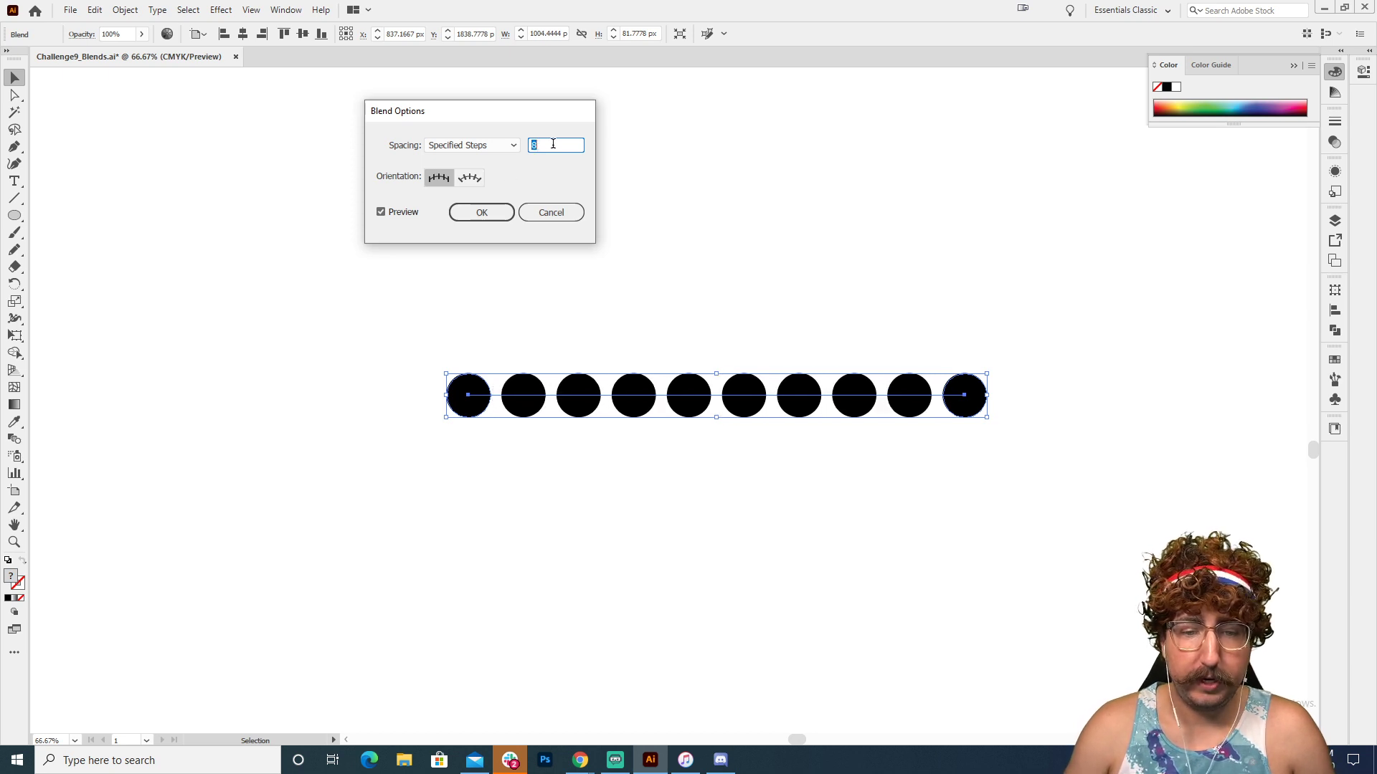
key("Up")
key("Down")
key("Up")
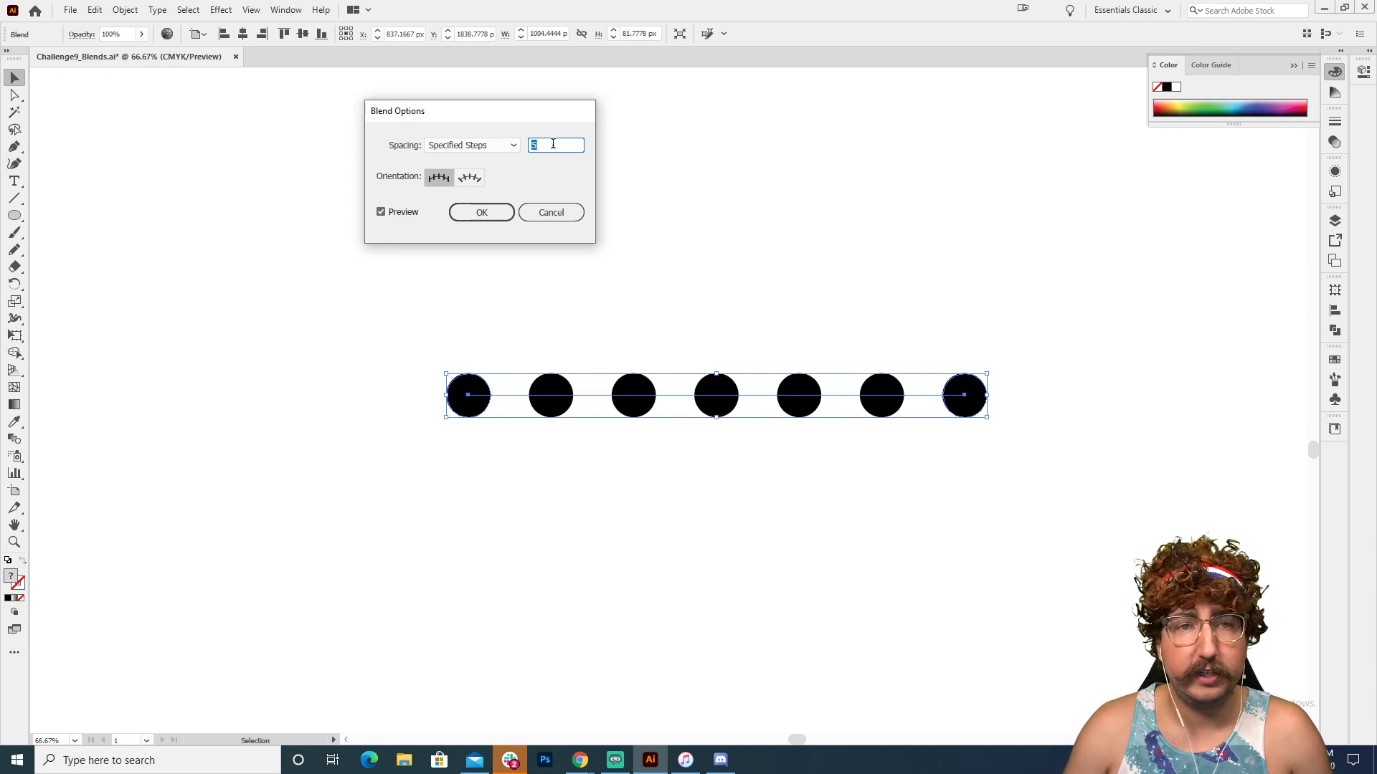
key("Down")
key("Down")
key("Up")
key("Up")
key("Up")
key("Up")
key("Up")
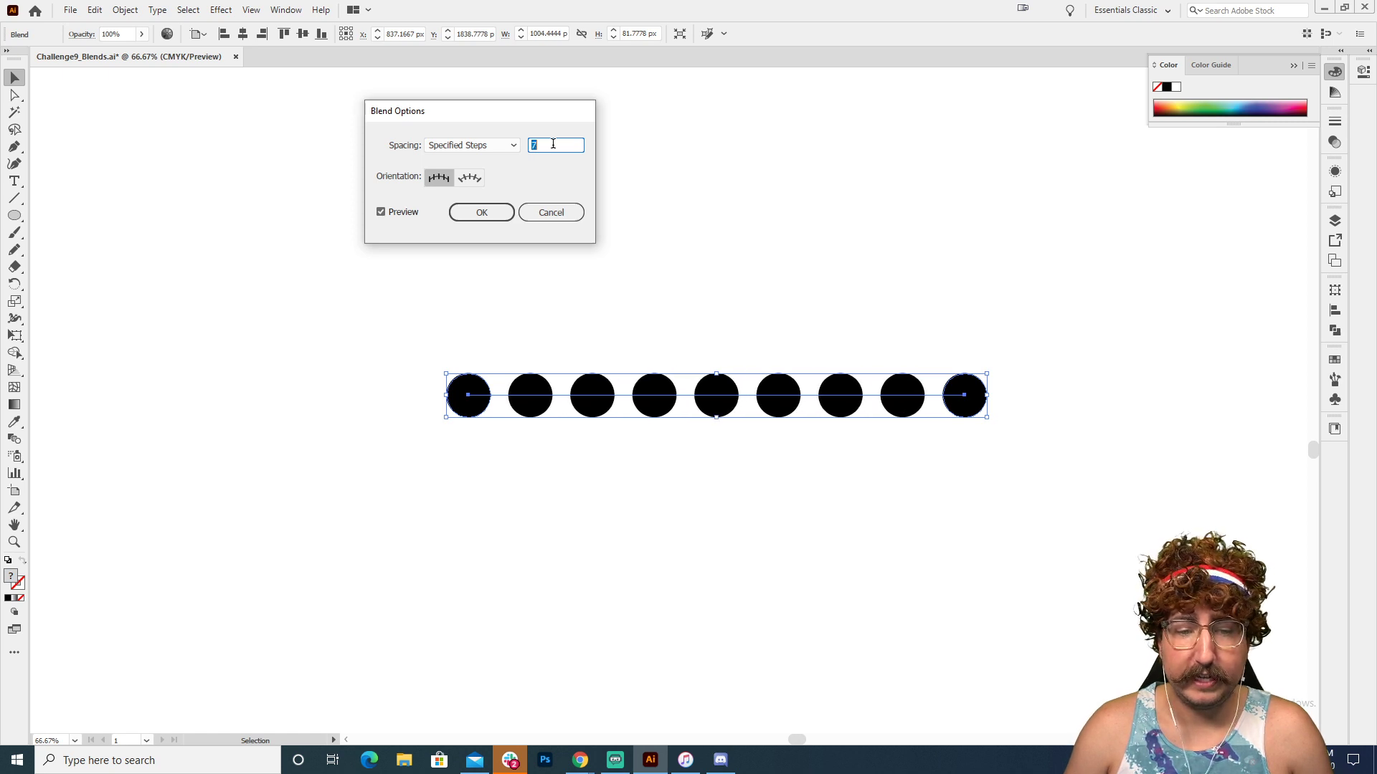
key("Down")
key("Down")
key("Down")
key("Down")
key("Down")
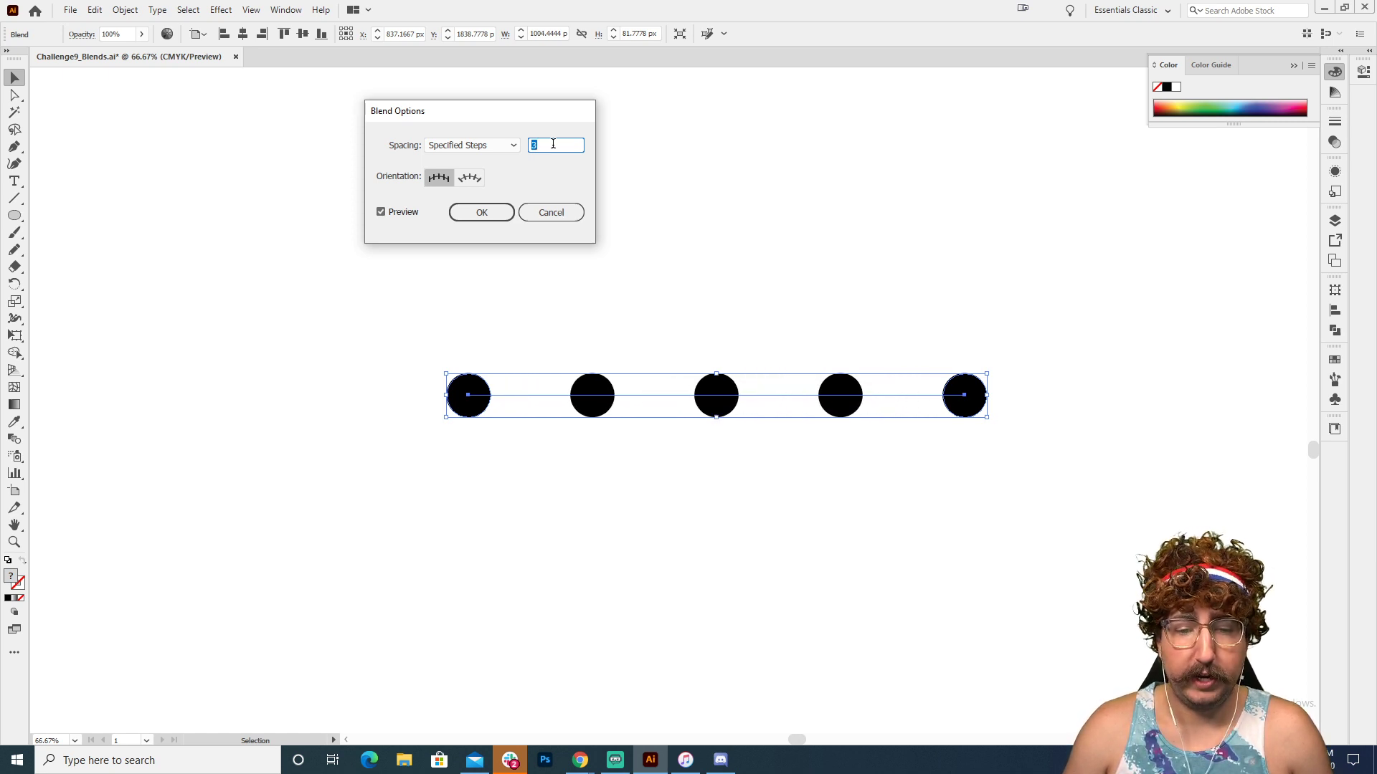
key("Up")
key("Up")
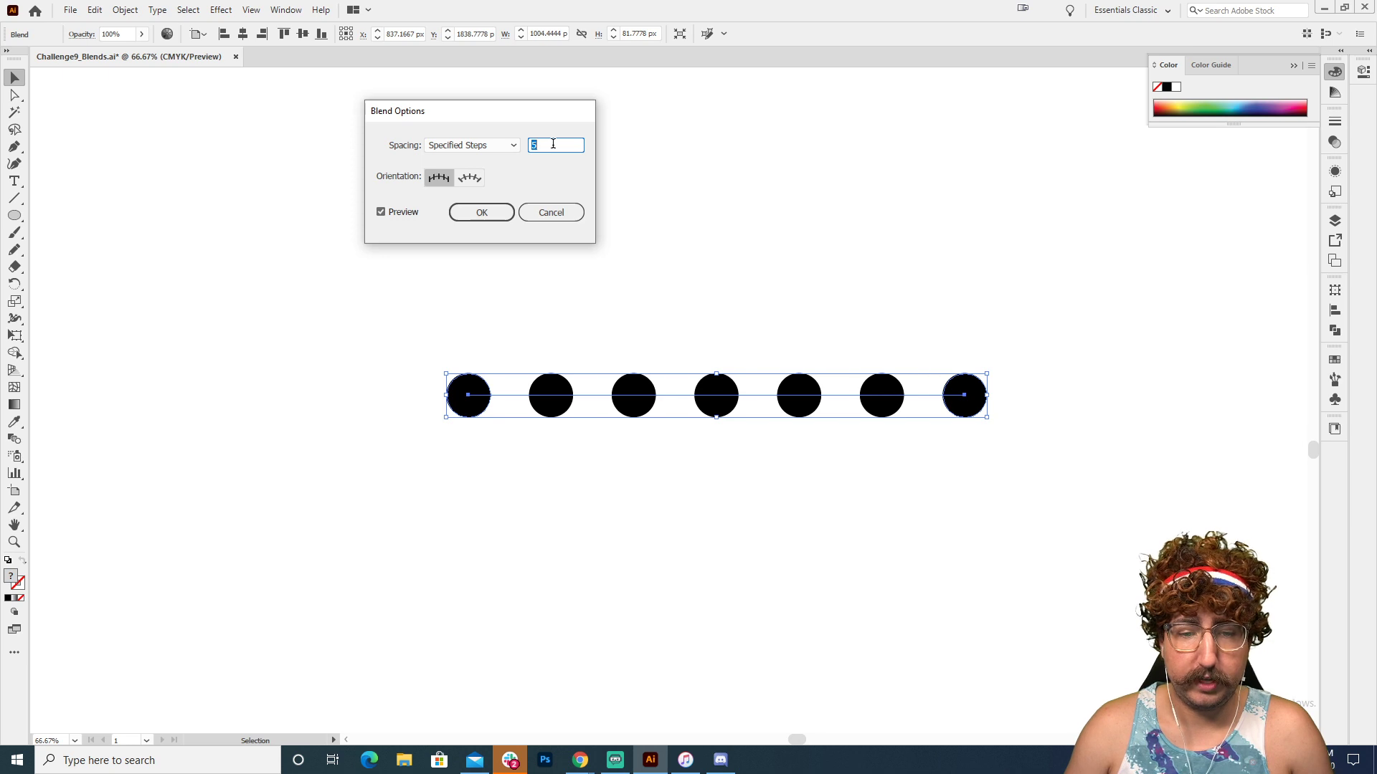
key("Up")
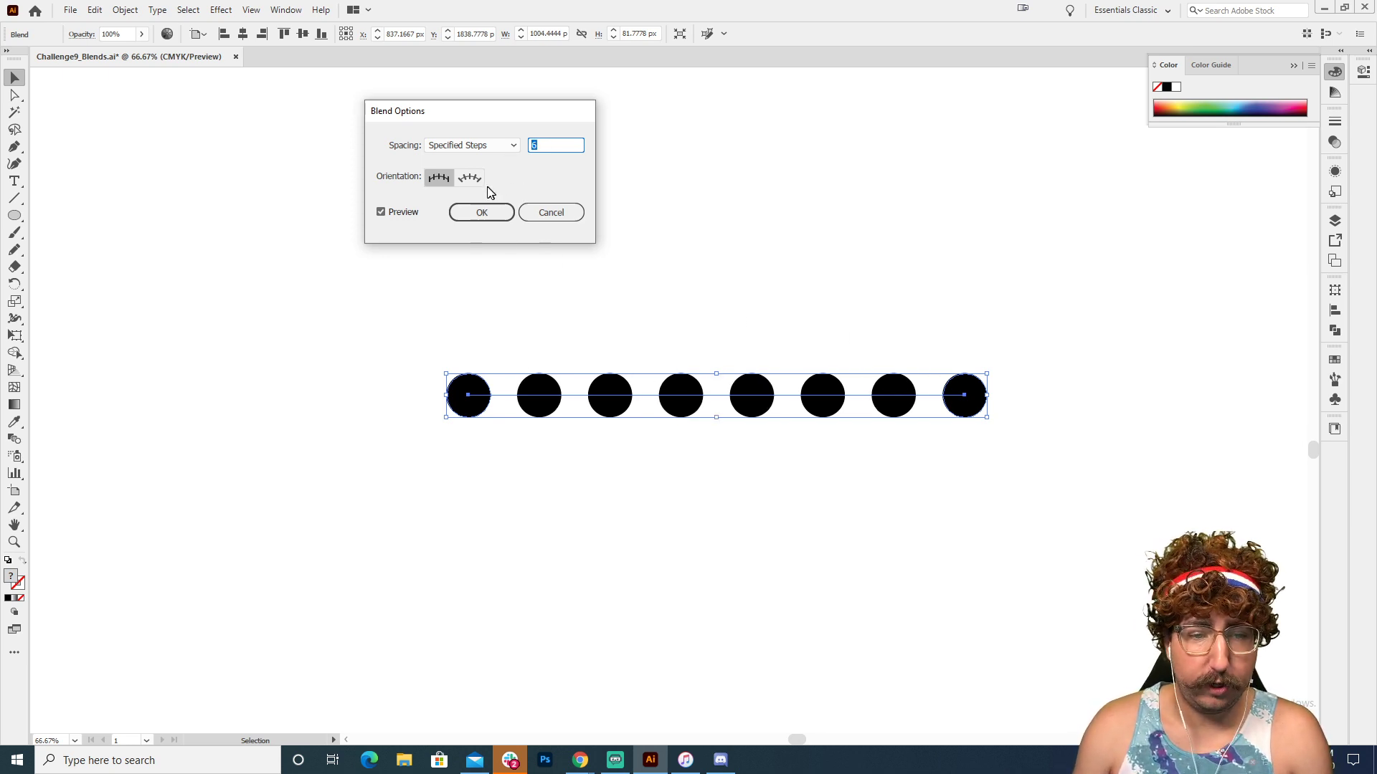
left_click(484, 212)
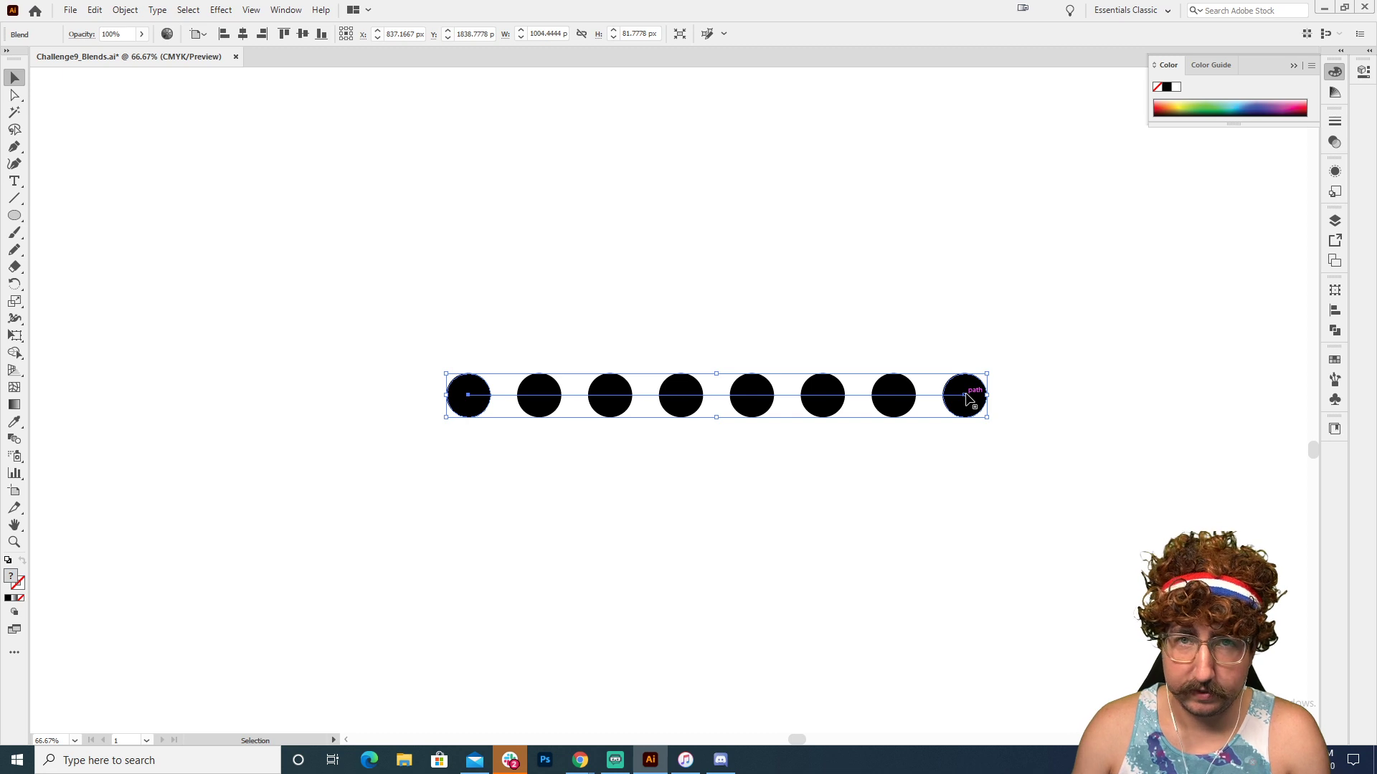
- Draw a black circle about 82 px in diameter directly below the row's leftmost circle
left_click(670, 483)
left_click_drag(798, 412, 771, 309)
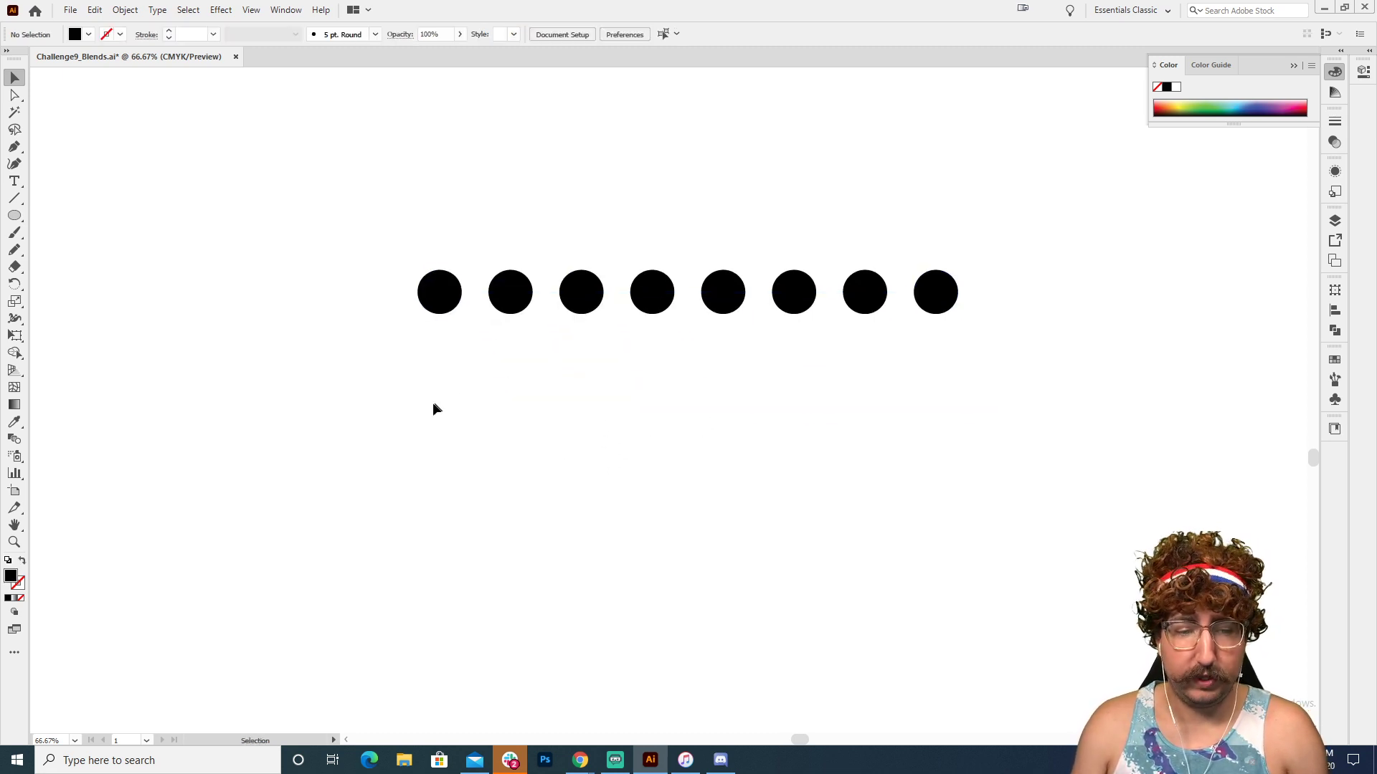
key("l")
left_click_drag(440, 407, 418, 386)
key("ctrl+shift+a")
- Draw a black square about 82 px wide below the row's rightmost circle, level with the new circle
key("m")
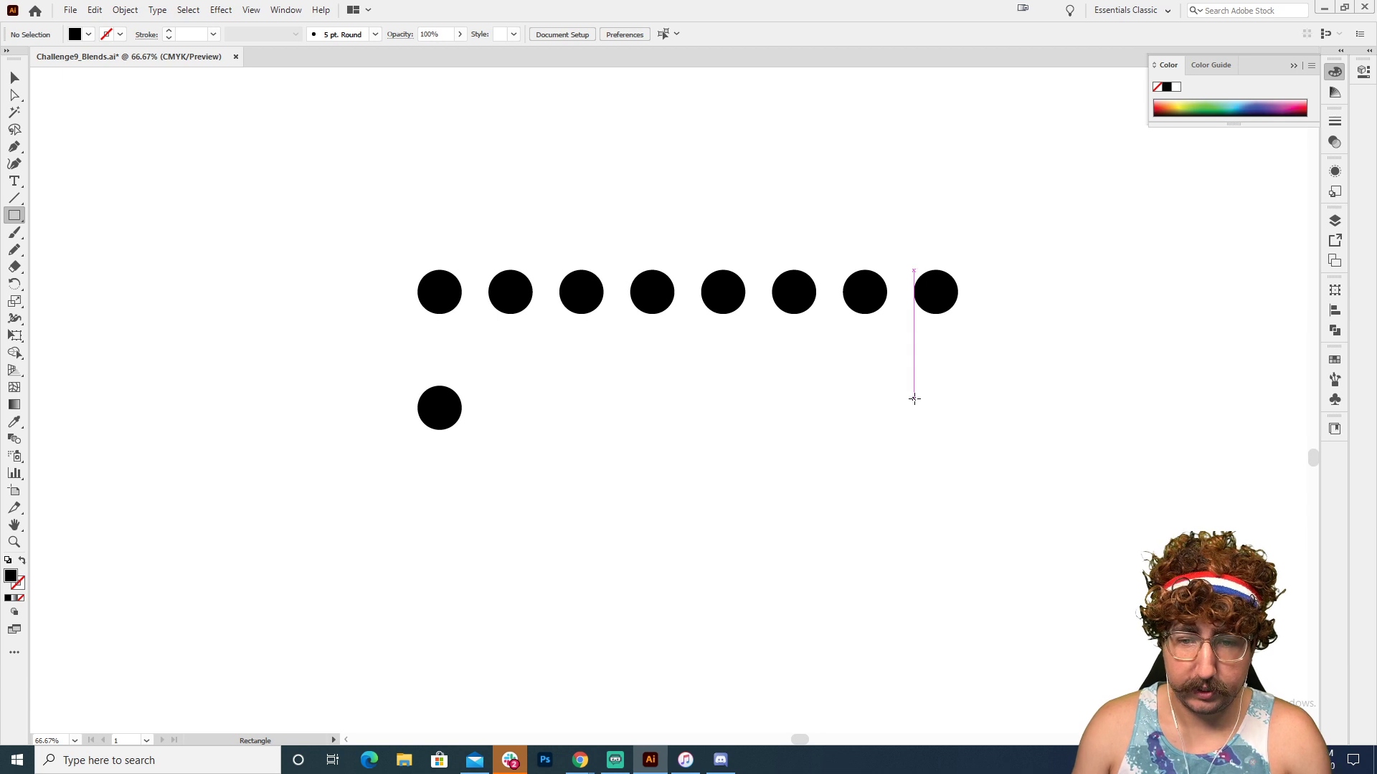
left_click_drag(914, 385, 958, 431)
key("v")
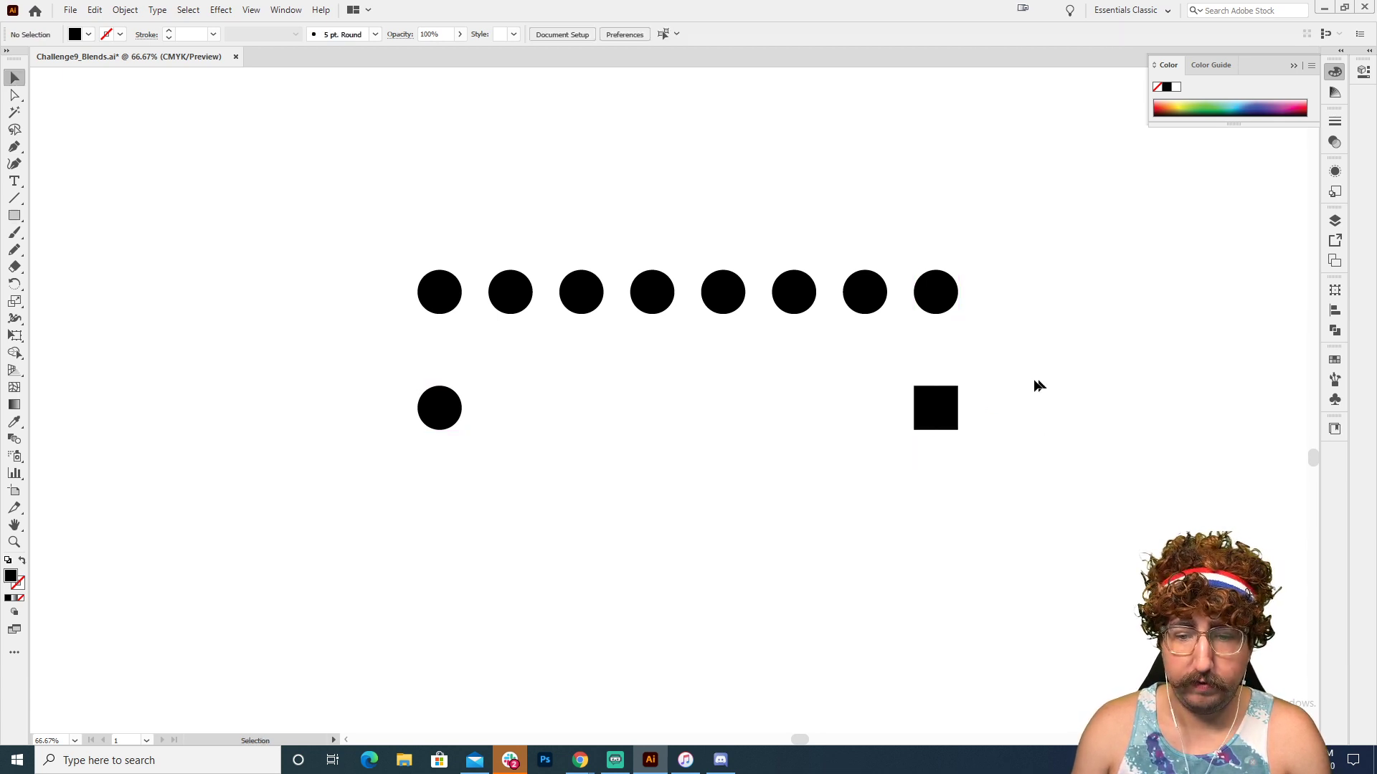
- Select the lower circle and the square and make a blend between them
left_click_drag(1011, 385, 435, 496)
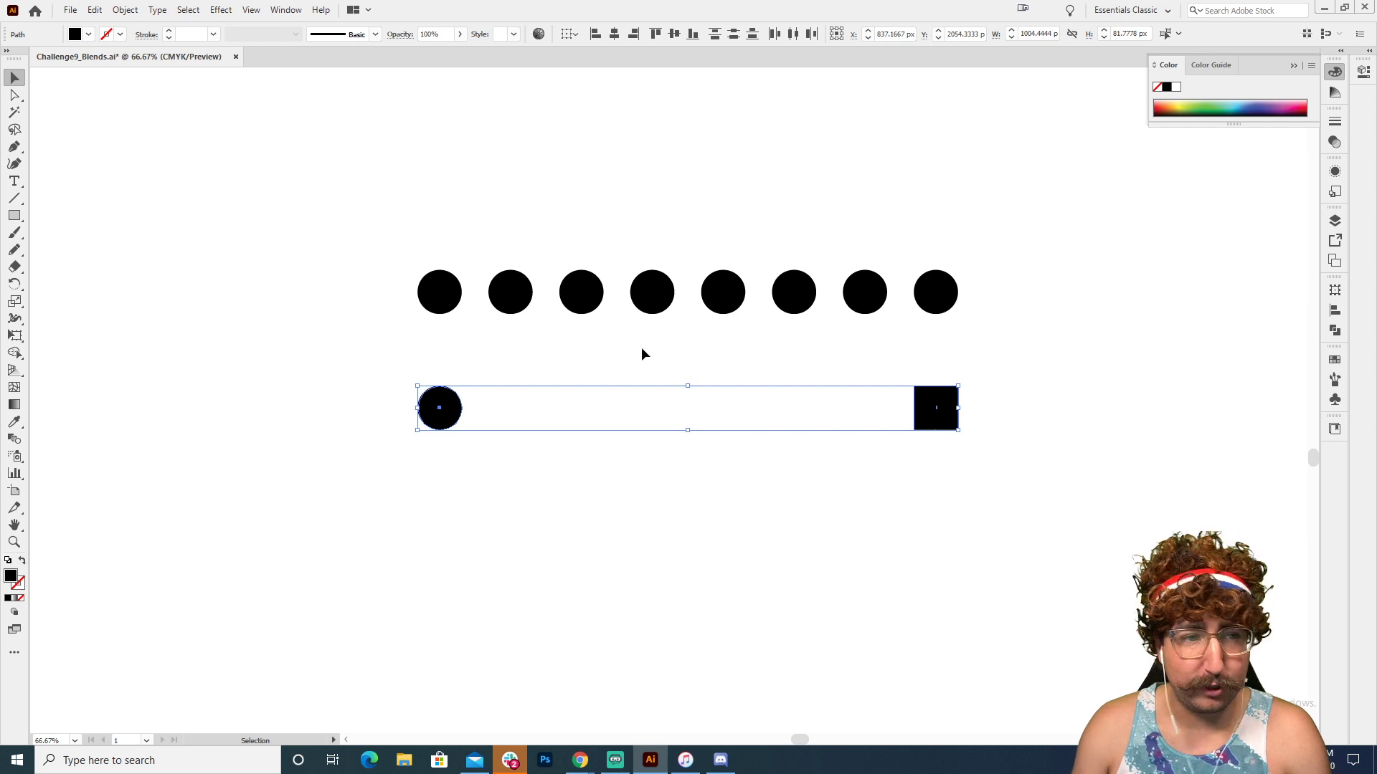
left_click(125, 14)
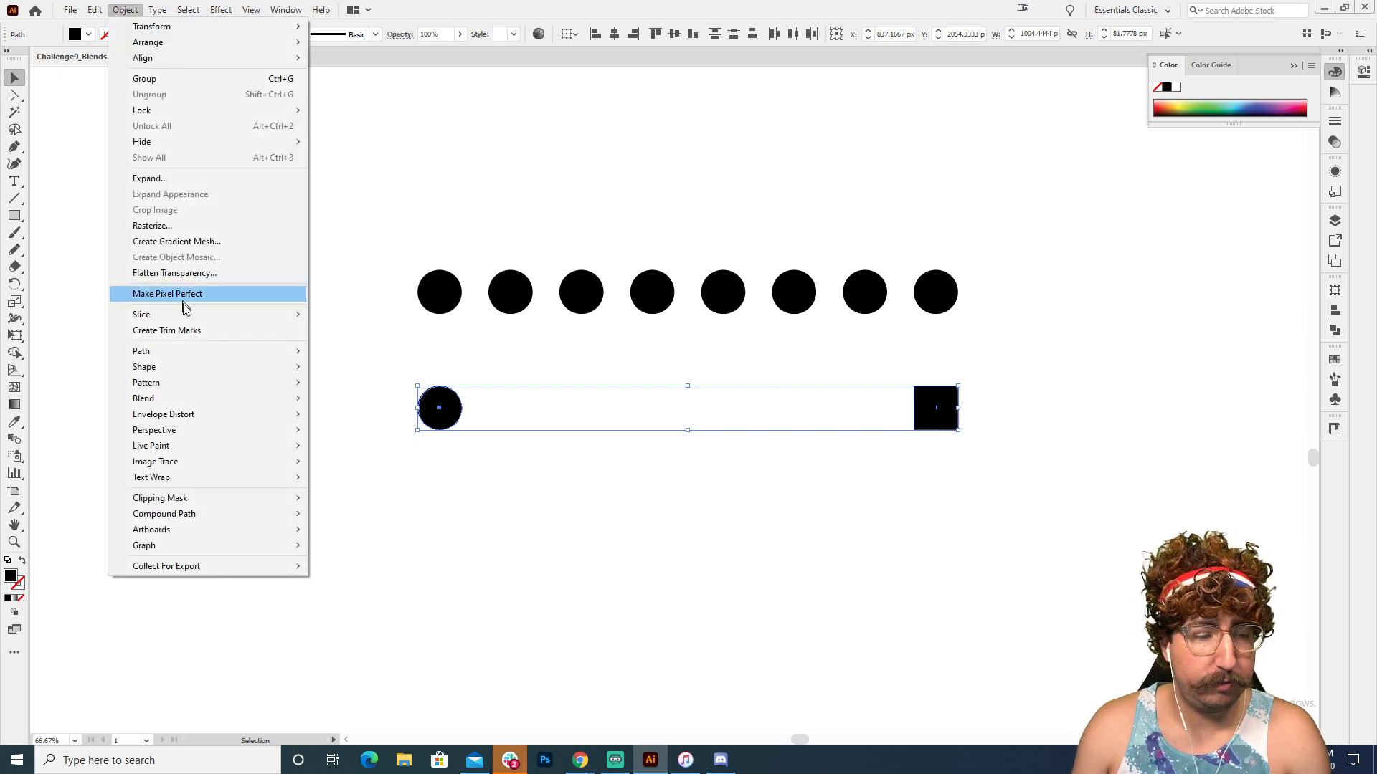
mouse_move(266, 399)
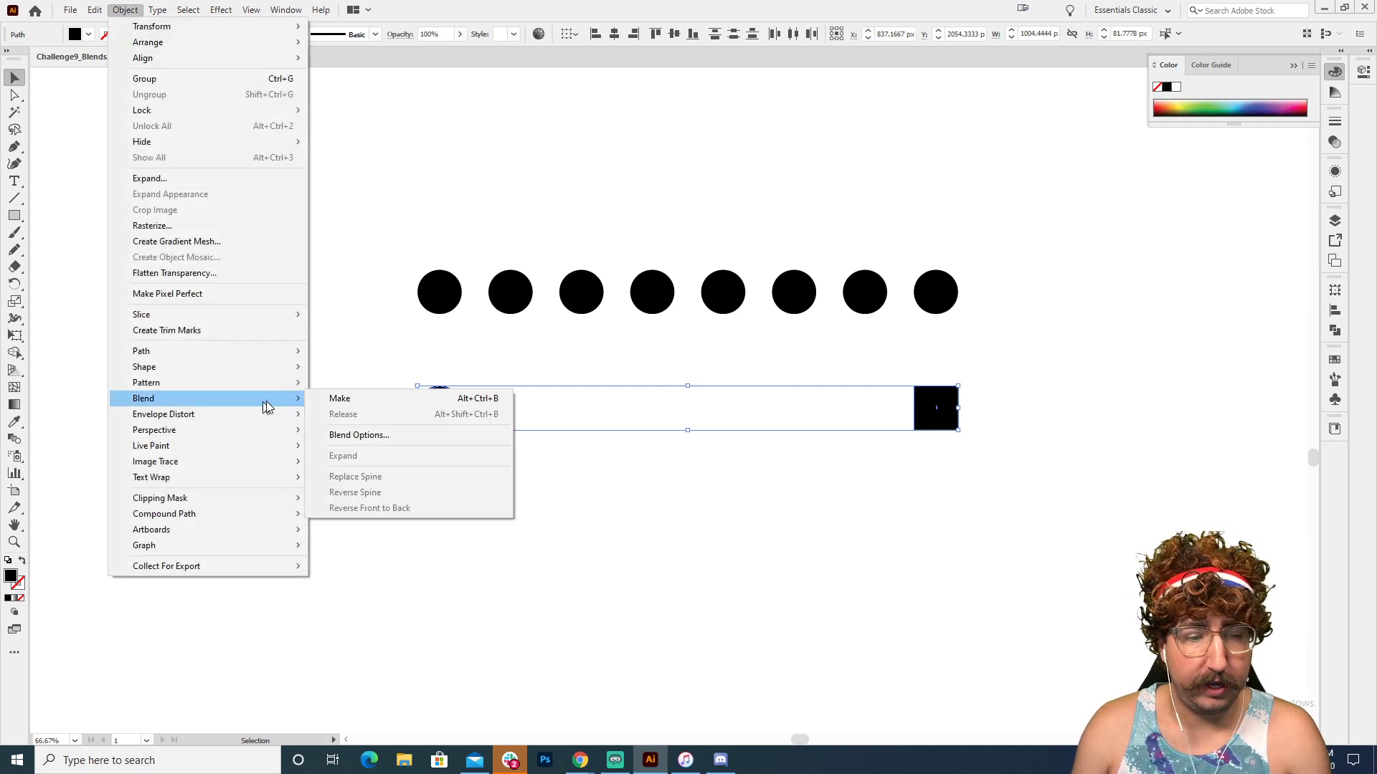
left_click(354, 399)
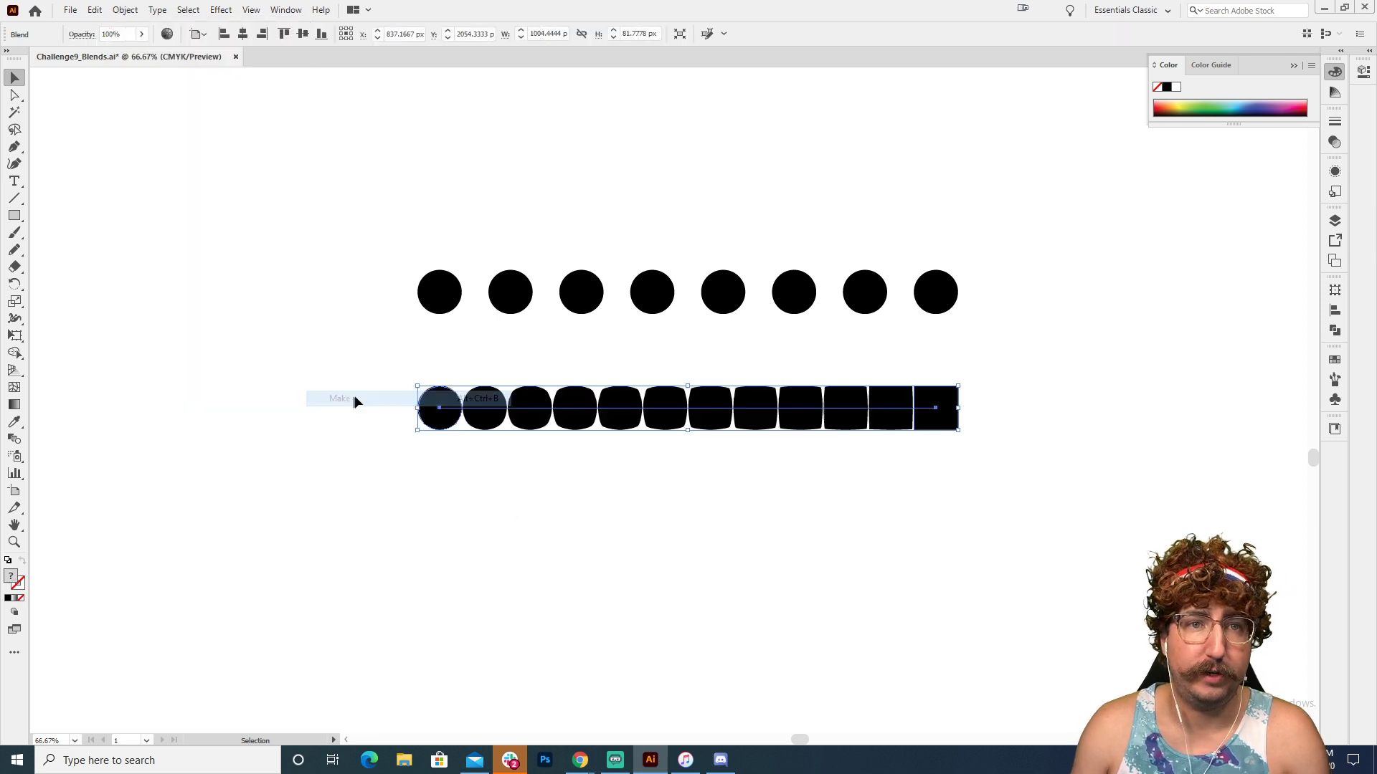
left_click(375, 364)
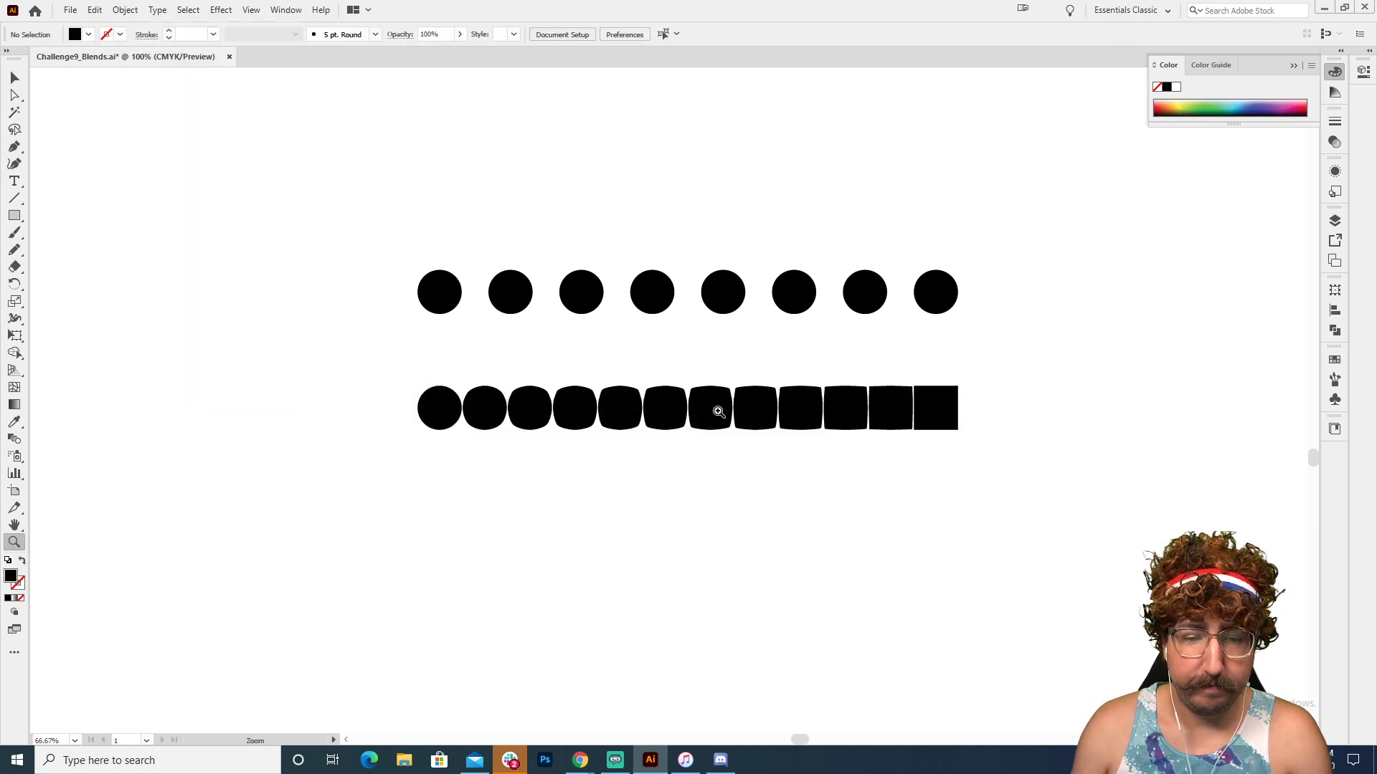
- Open the circle-to-square blend's options, change the spacing to Specified Steps and enable the preview
key("ctrl+1")
left_click(682, 394)
left_click(124, 9)
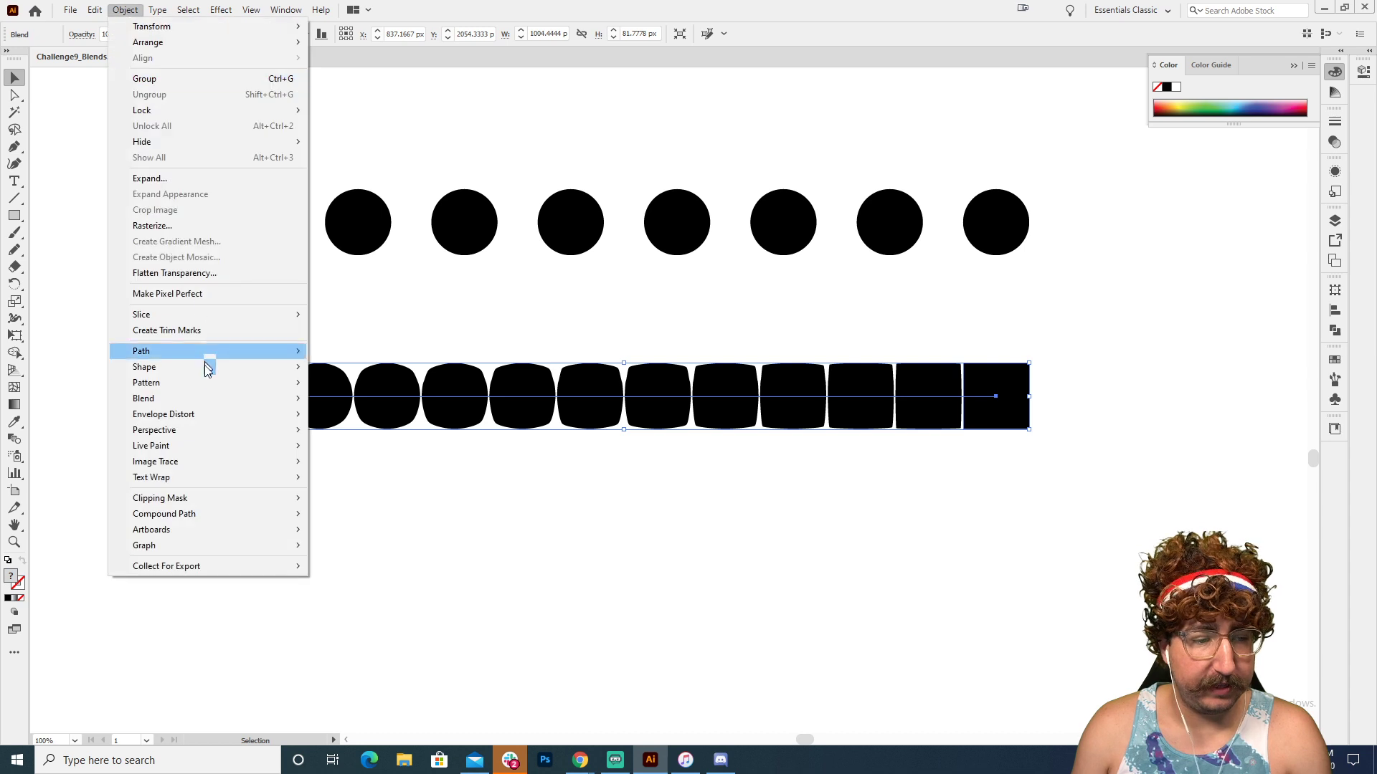
mouse_move(208, 399)
left_click(360, 436)
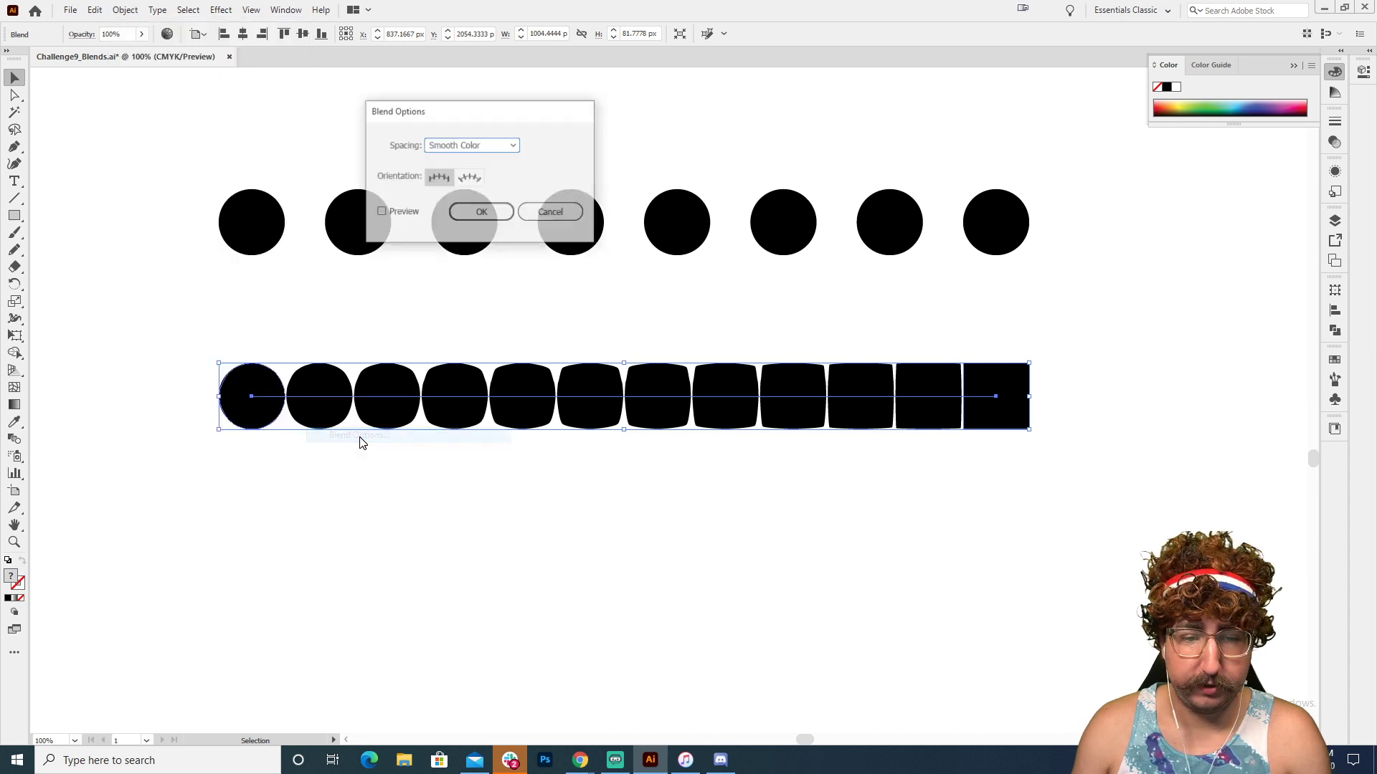
left_click(463, 145)
left_click(485, 177)
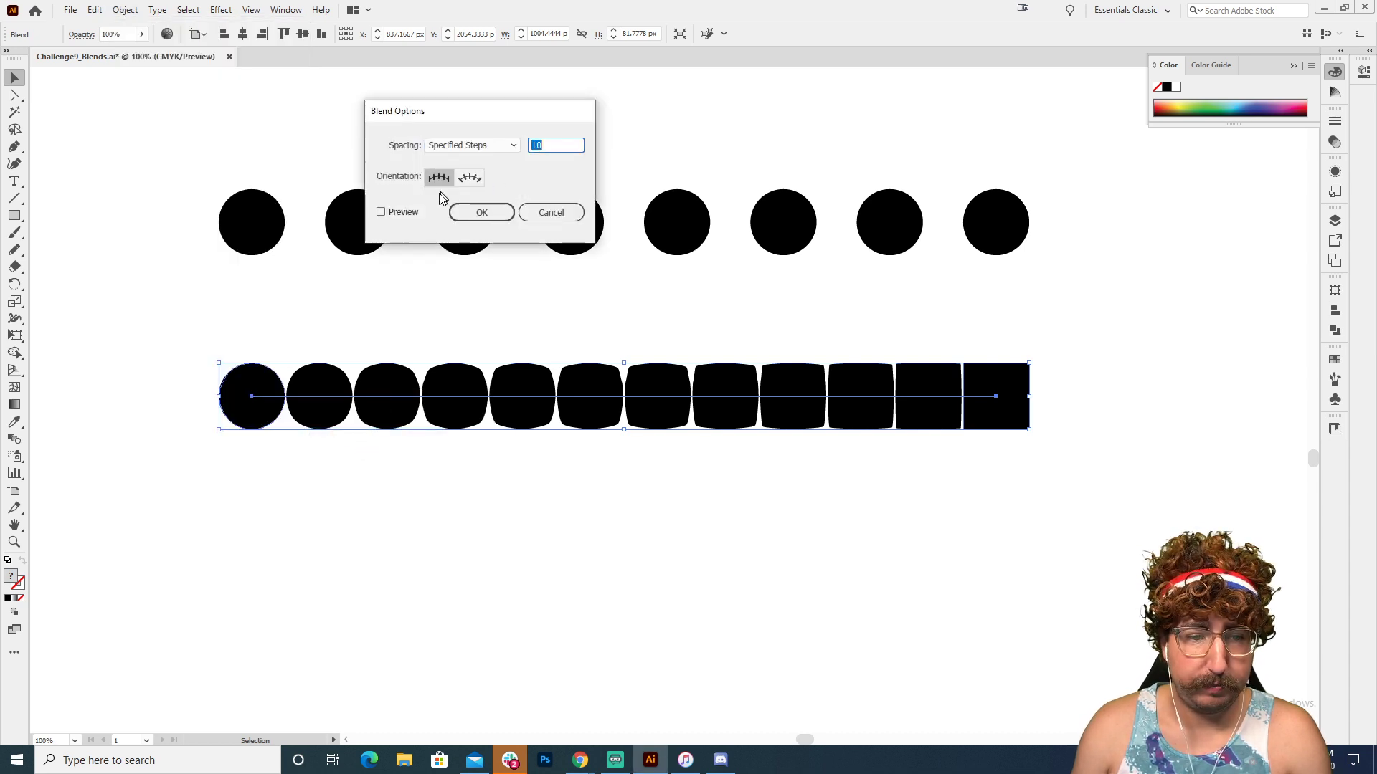
key("alt+p")
- Set the circle-to-square blend to 5 specified steps, accept the options and deselect the blend
left_click(554, 145)
key("Down")
key("Down")
key("Down")
key("Down")
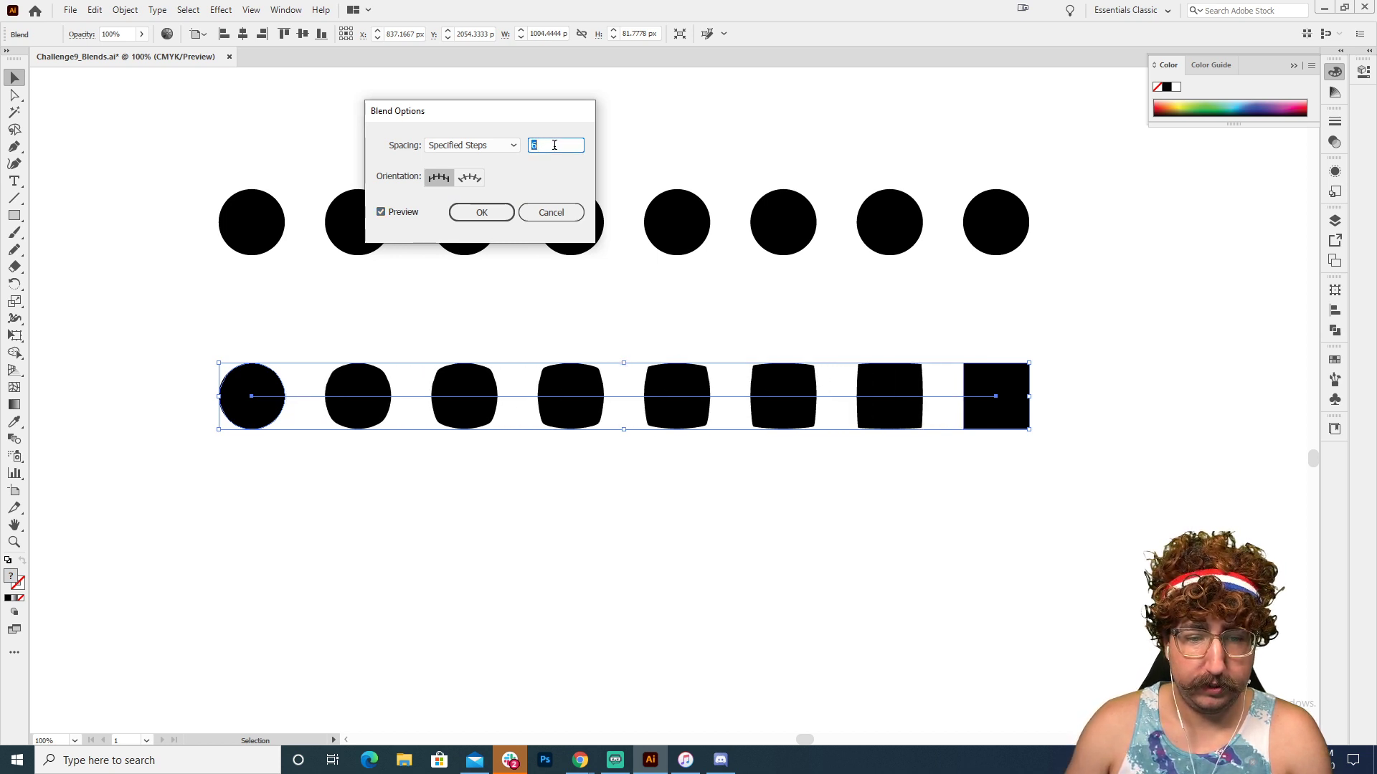
key("Down")
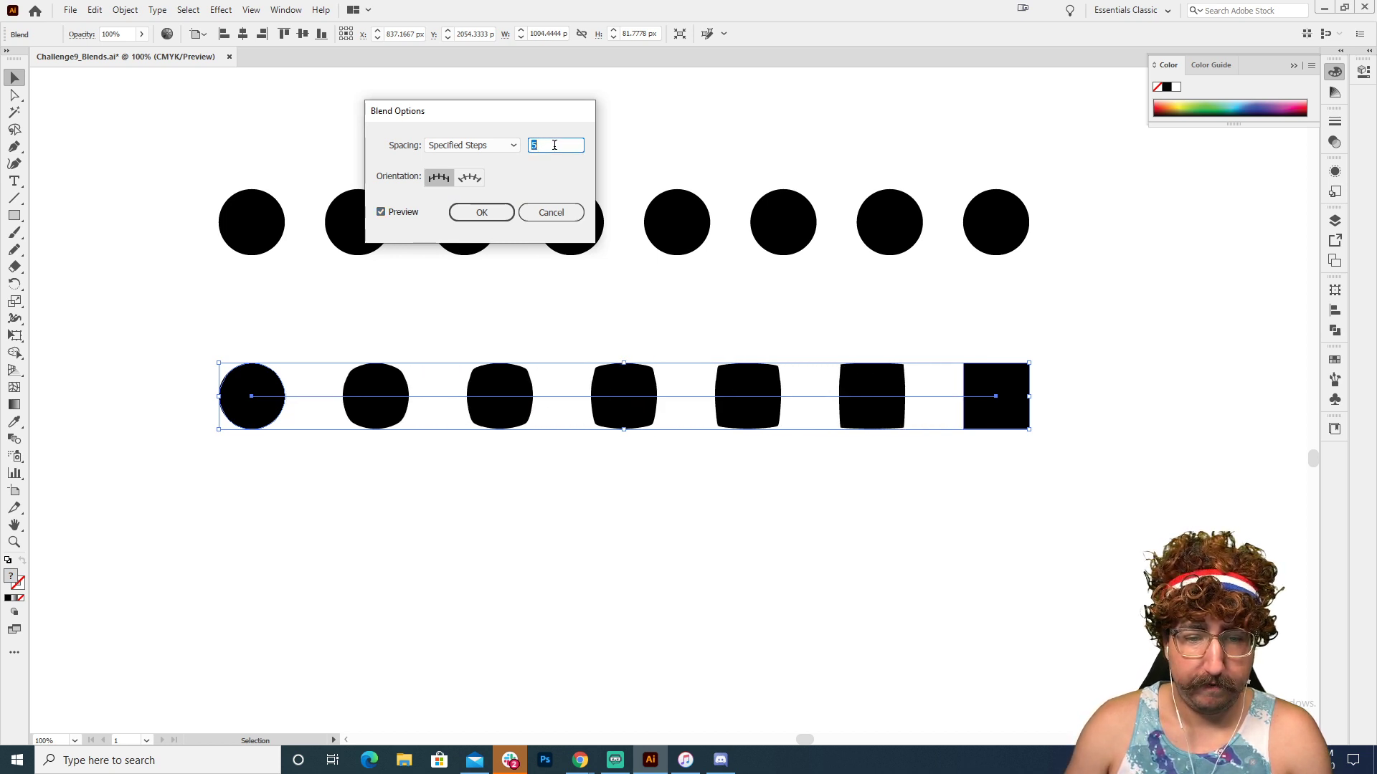
left_click(482, 212)
left_click(678, 335)
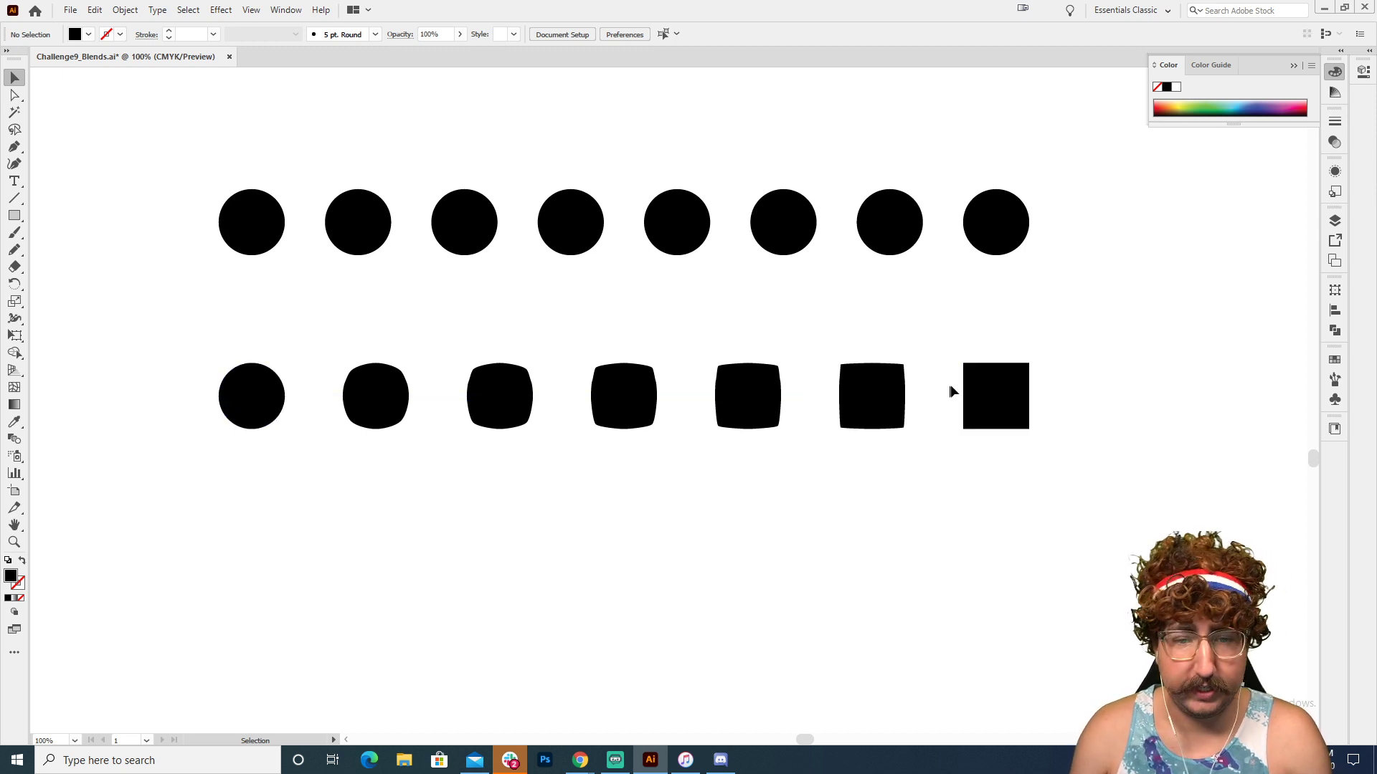
- Draw a black circle about 82 px in diameter below the second row's leftmost circle and place a level copy below the square
key("z")
left_click(710, 428, "alt")
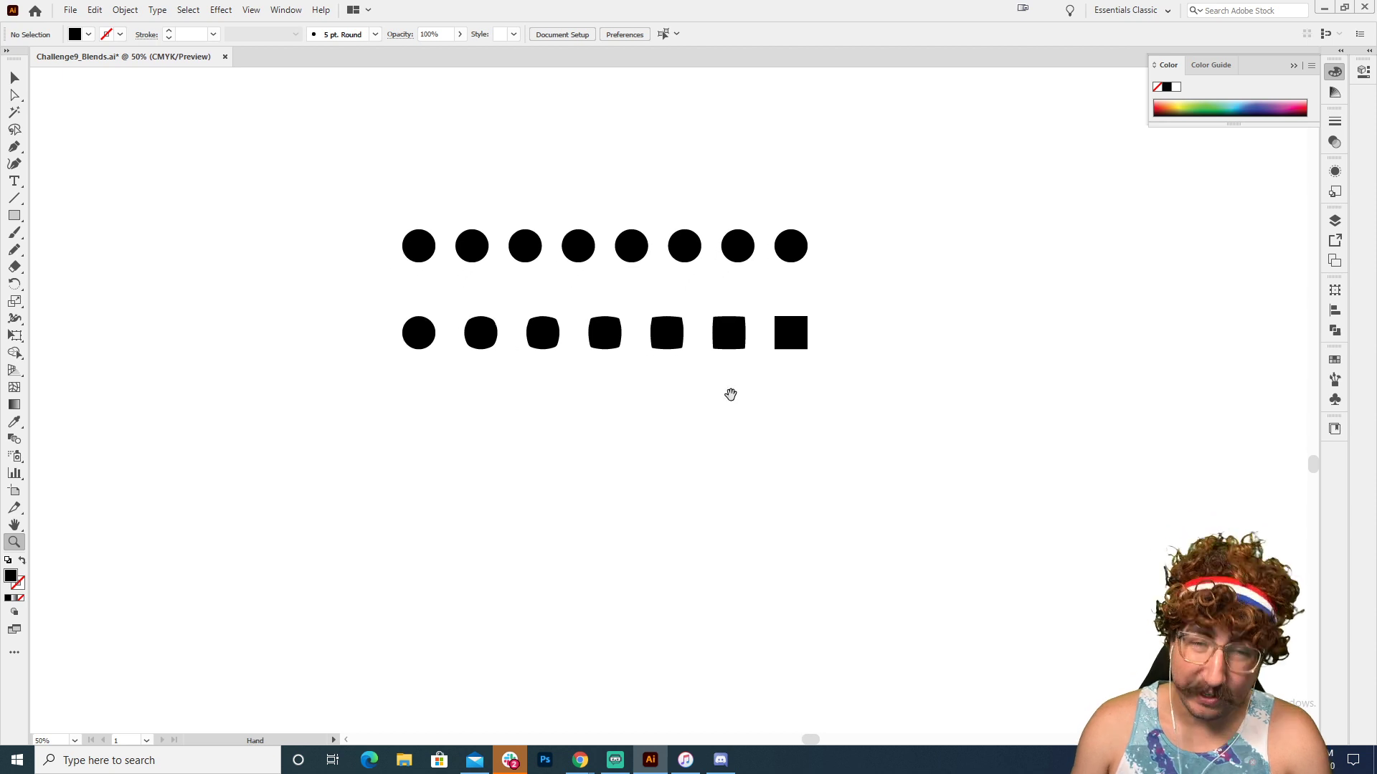
key("l")
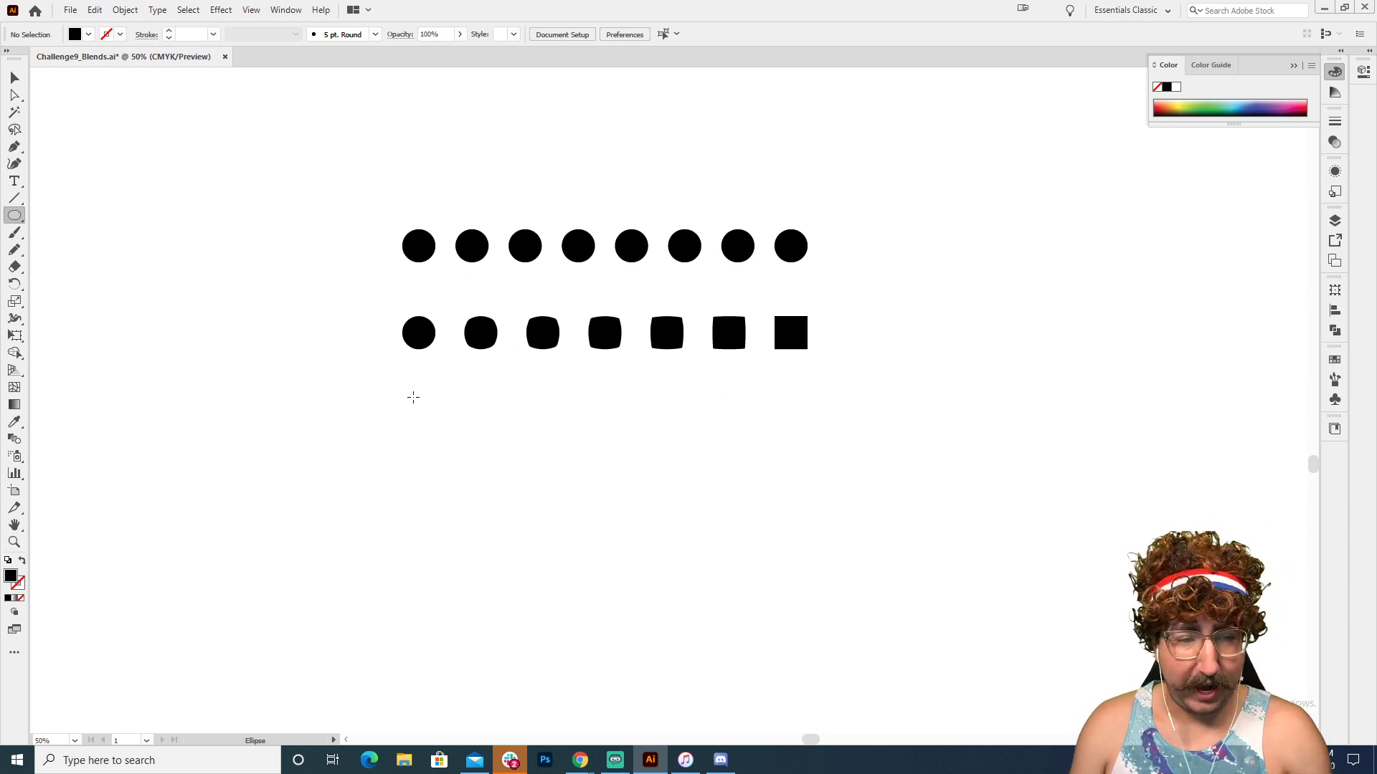
left_click_drag(418, 397, 806, 406)
key("v")
left_click(519, 409)
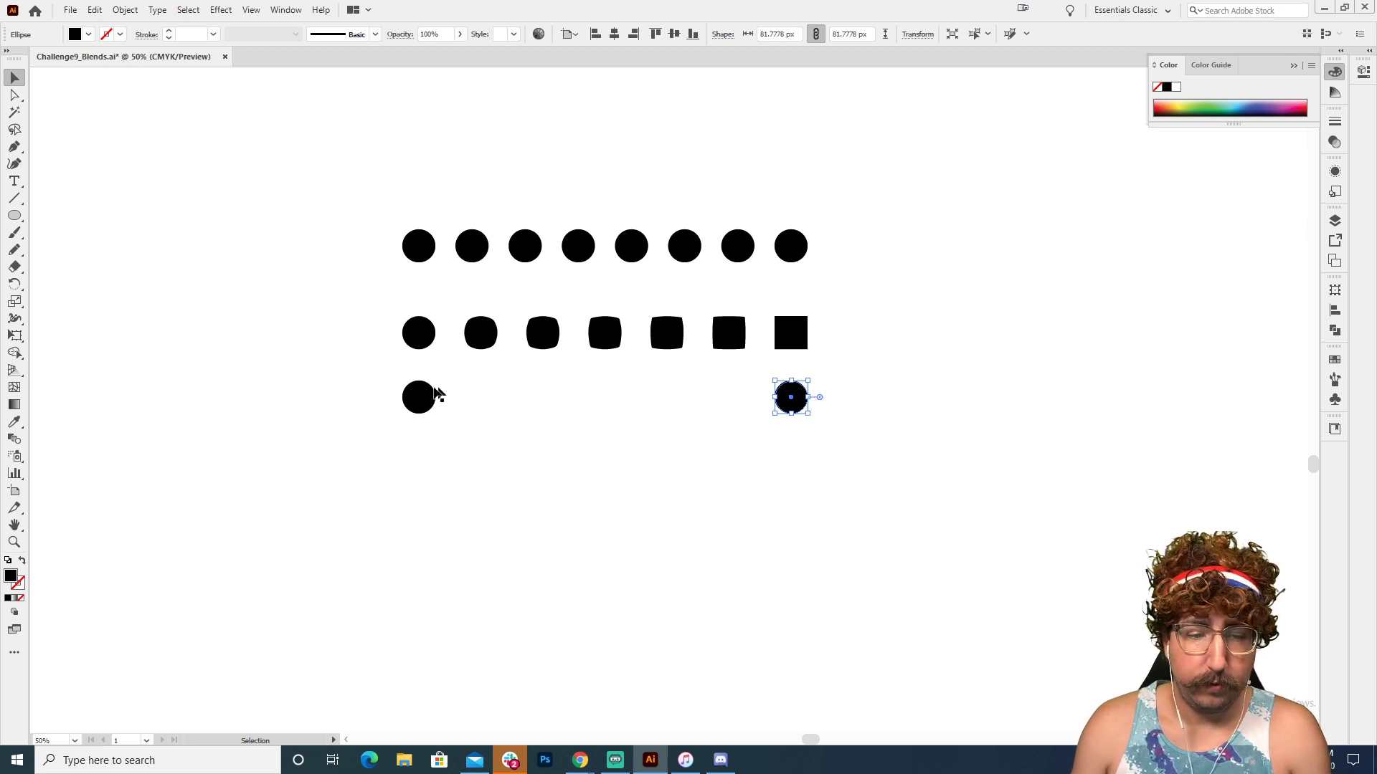
- Fill the new row's left circle with yellow and its right circle with purple
left_click(430, 395)
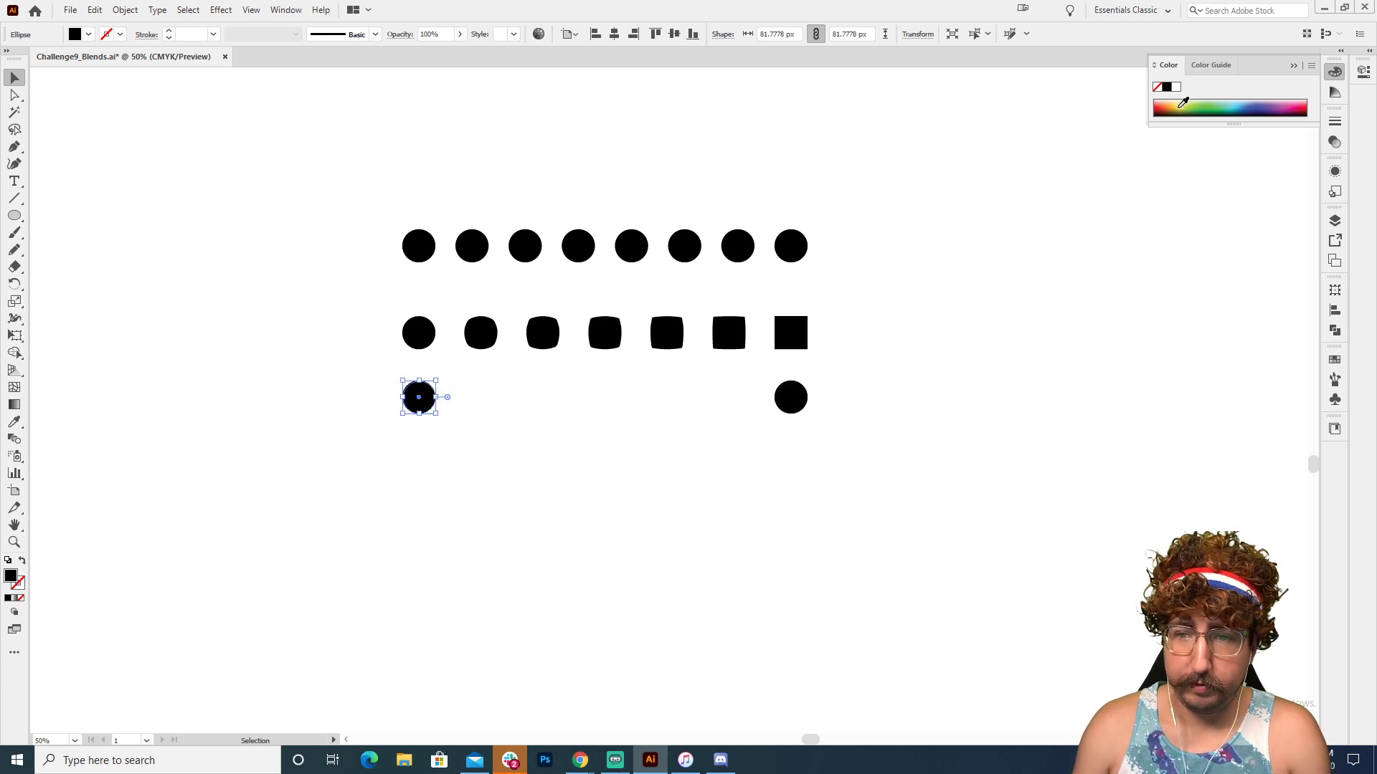
left_click(1183, 102)
left_click(789, 399)
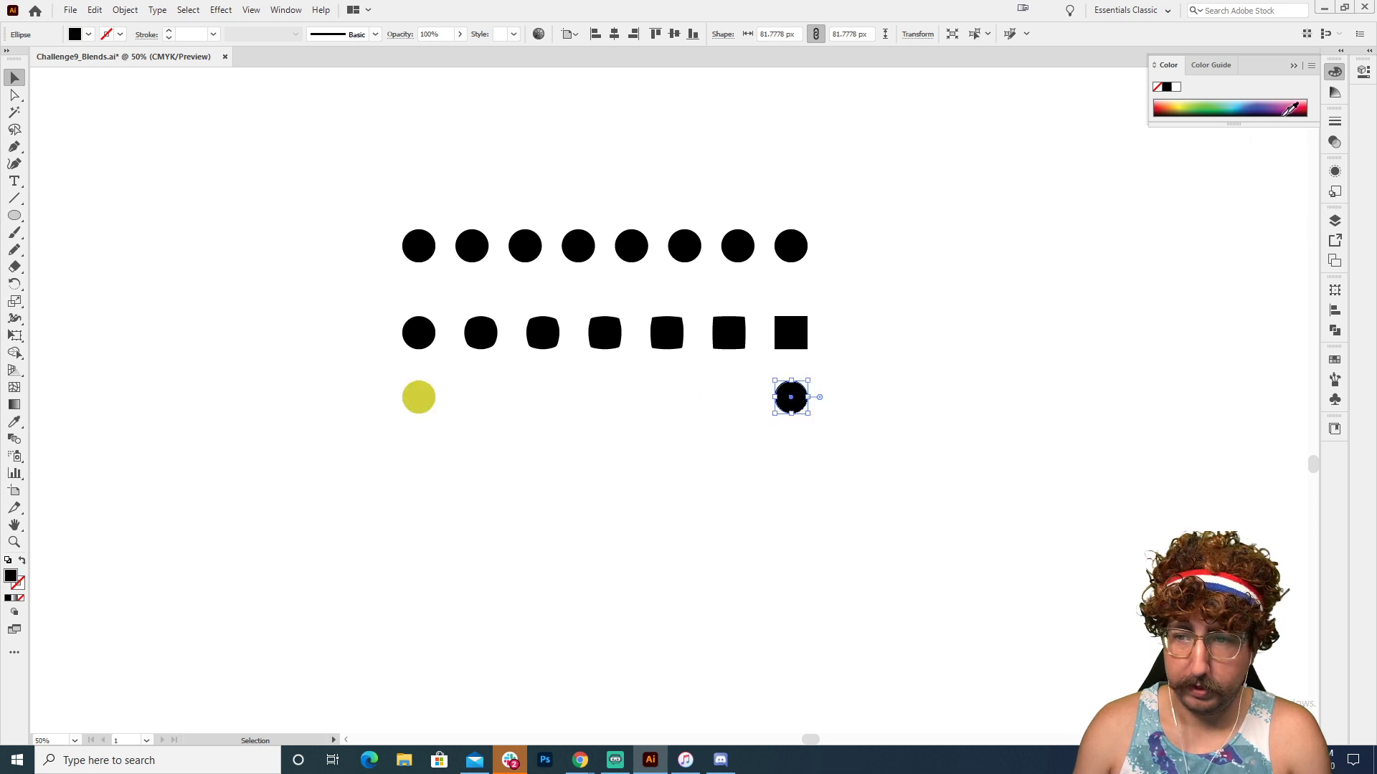
left_click(1283, 104)
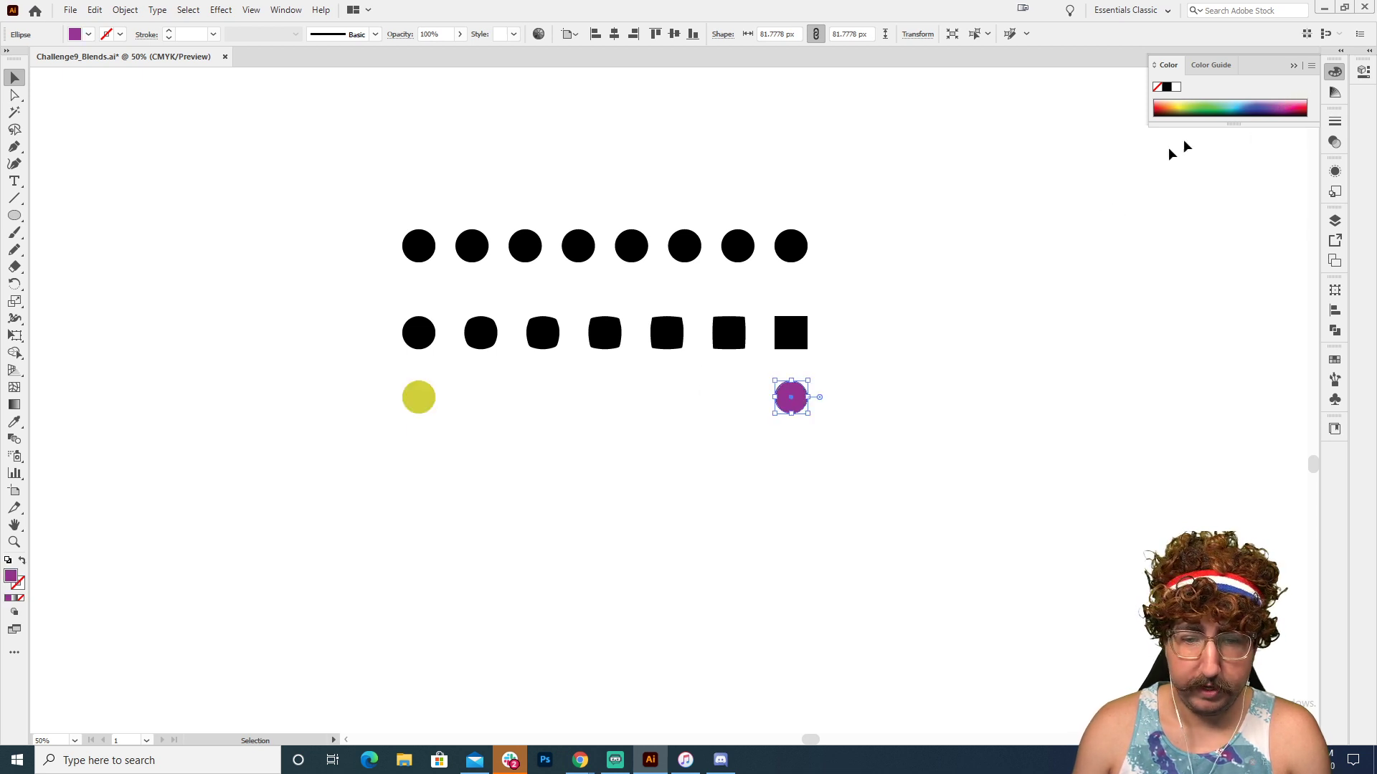
left_click(859, 400)
- Select the yellow and purple circles and set the blend options to Specified Steps with 4 steps
key("z")
left_click(677, 435)
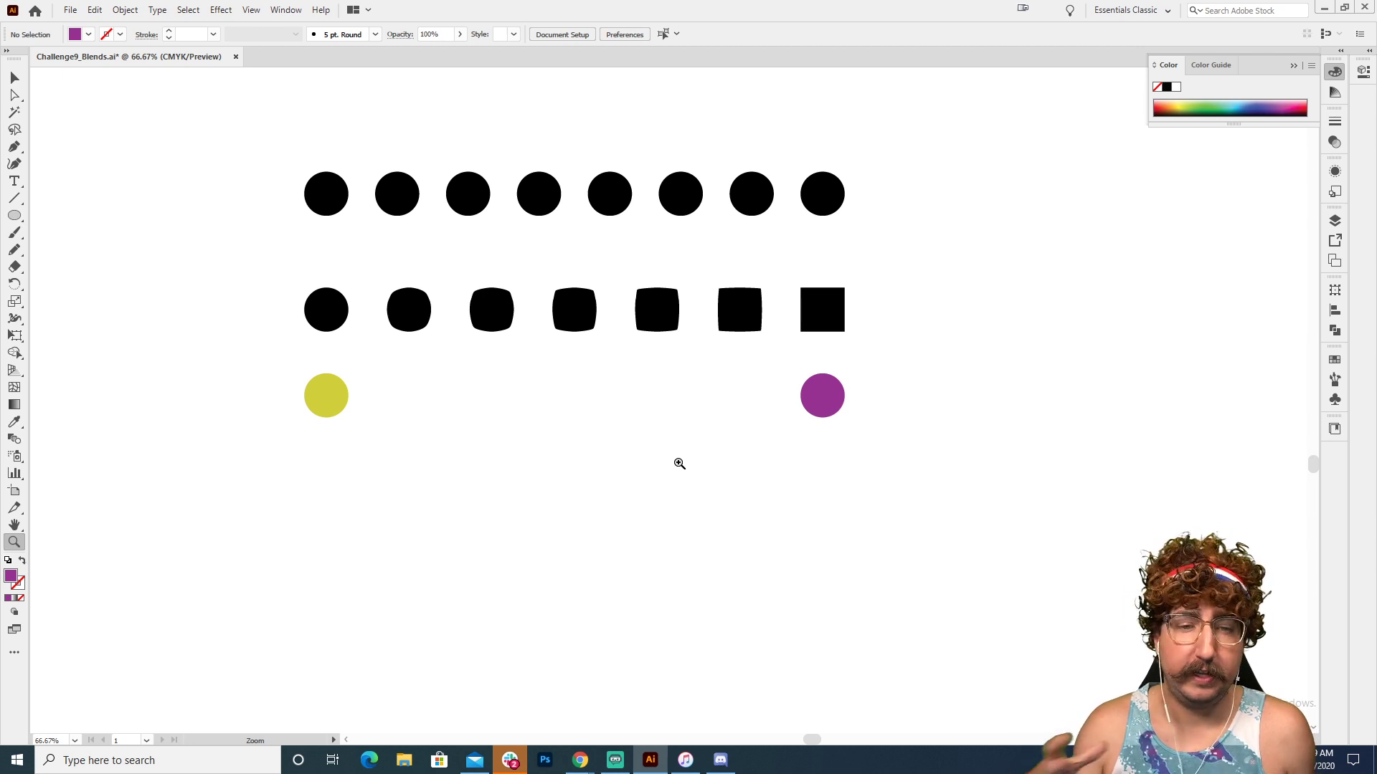
key("v")
left_click_drag(869, 400, 295, 424)
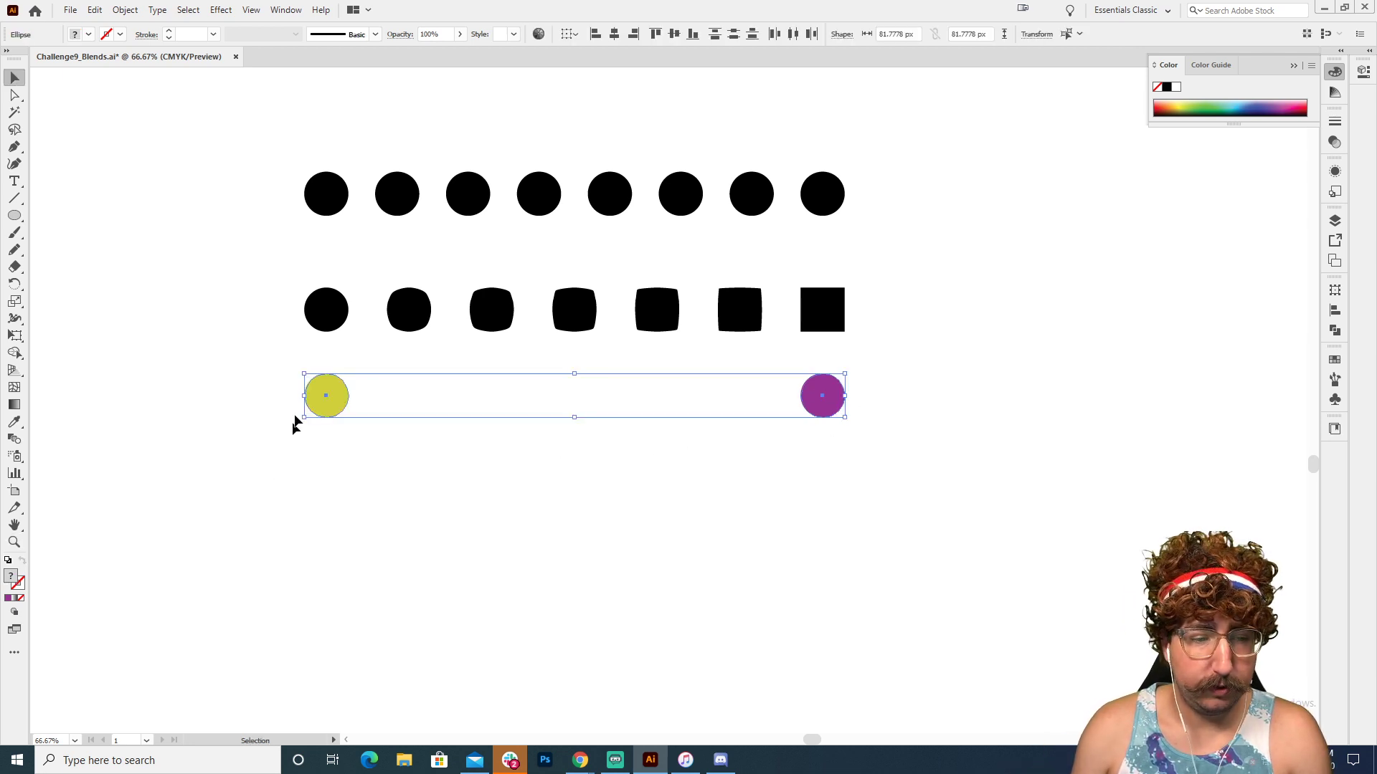
left_click(126, 10)
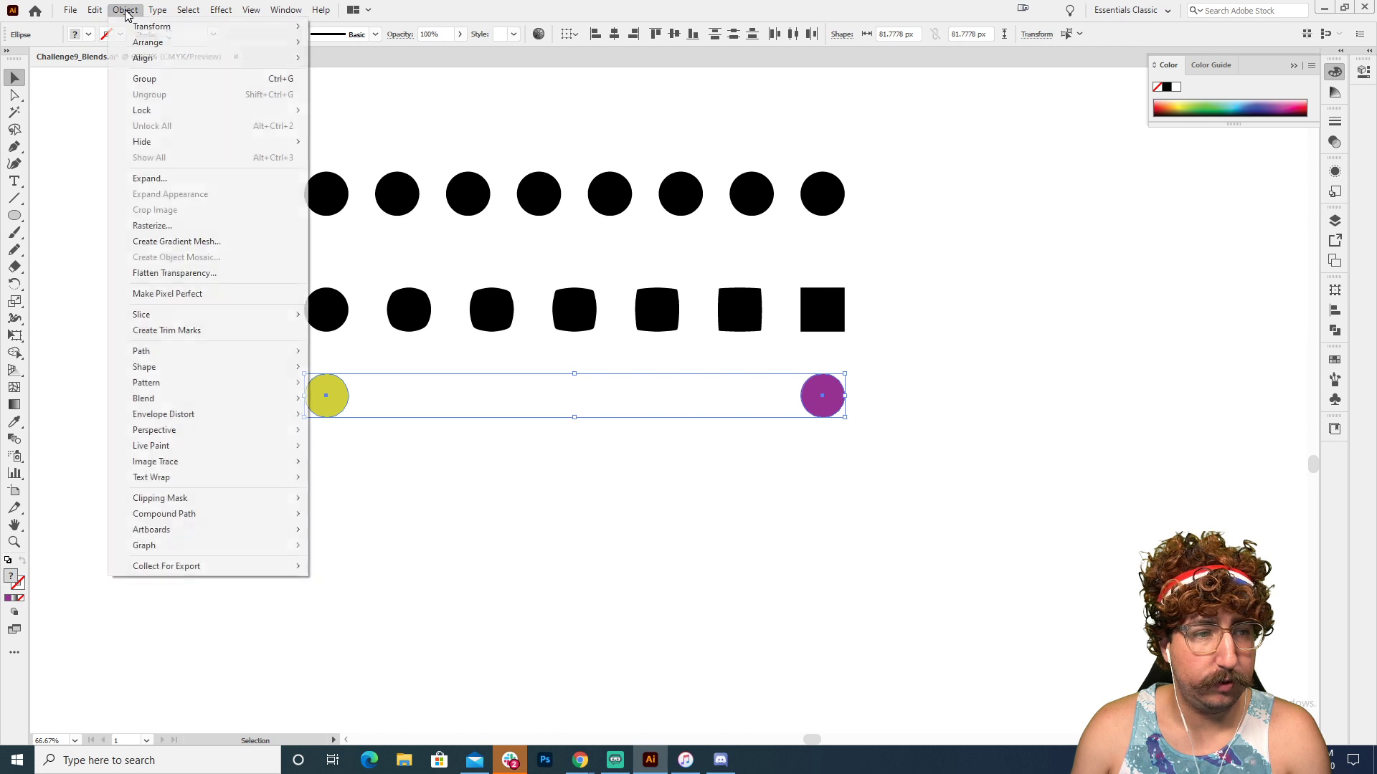
mouse_move(224, 399)
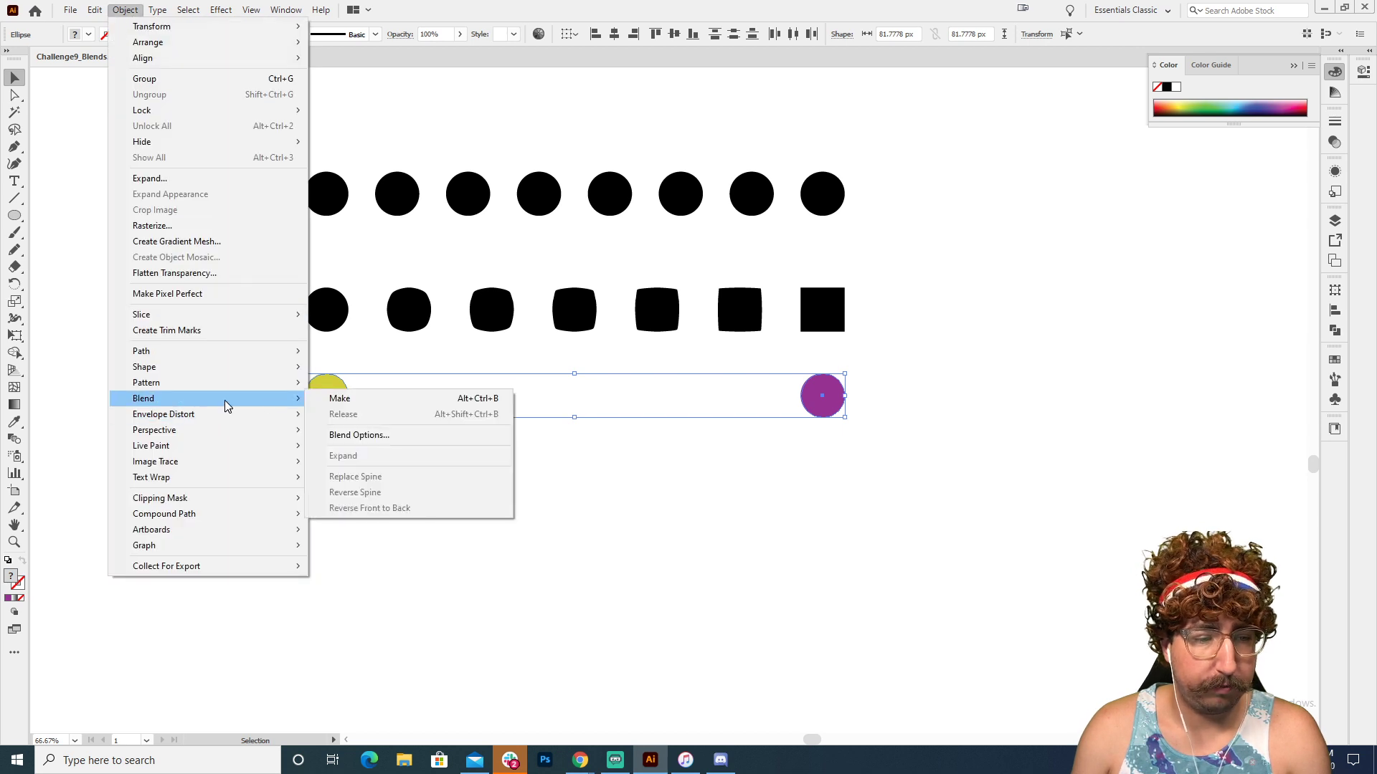
left_click(381, 436)
left_click(471, 145)
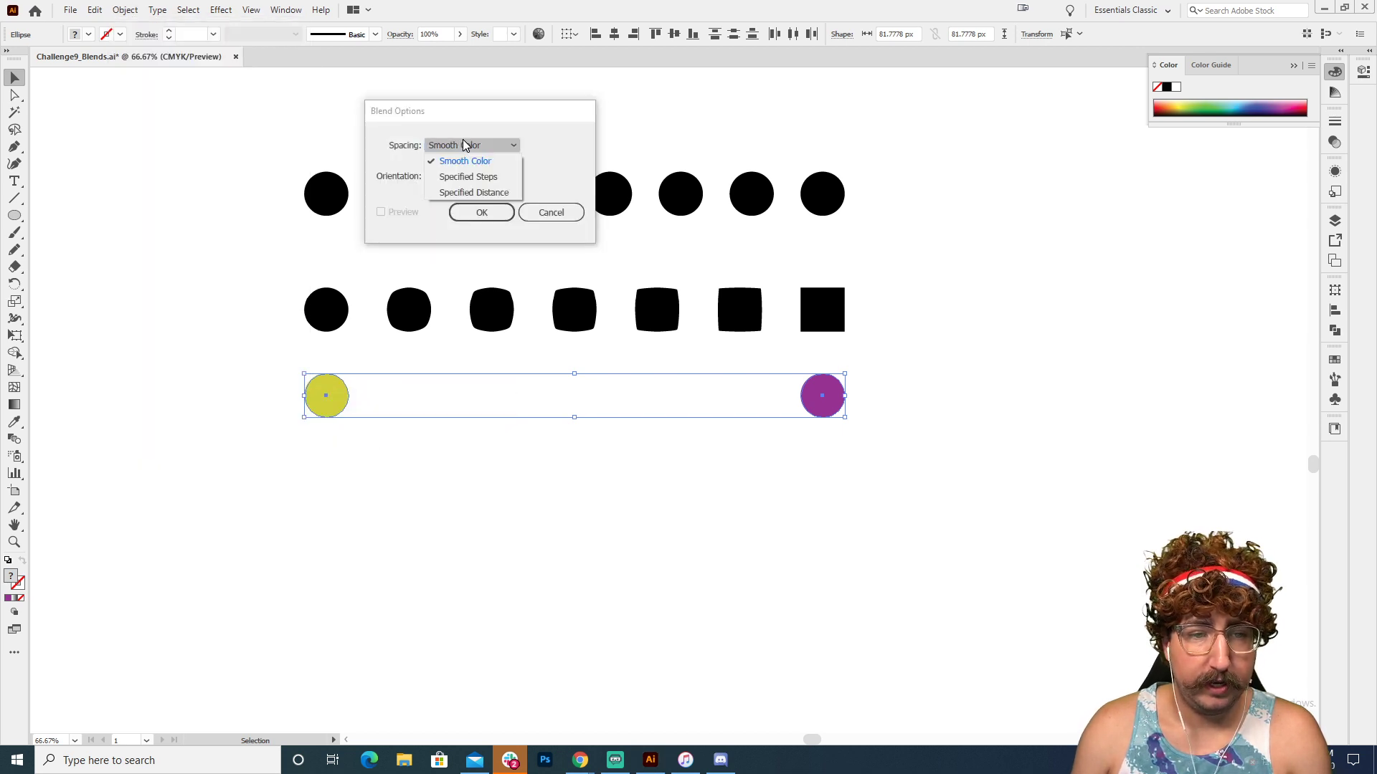
left_click(479, 173)
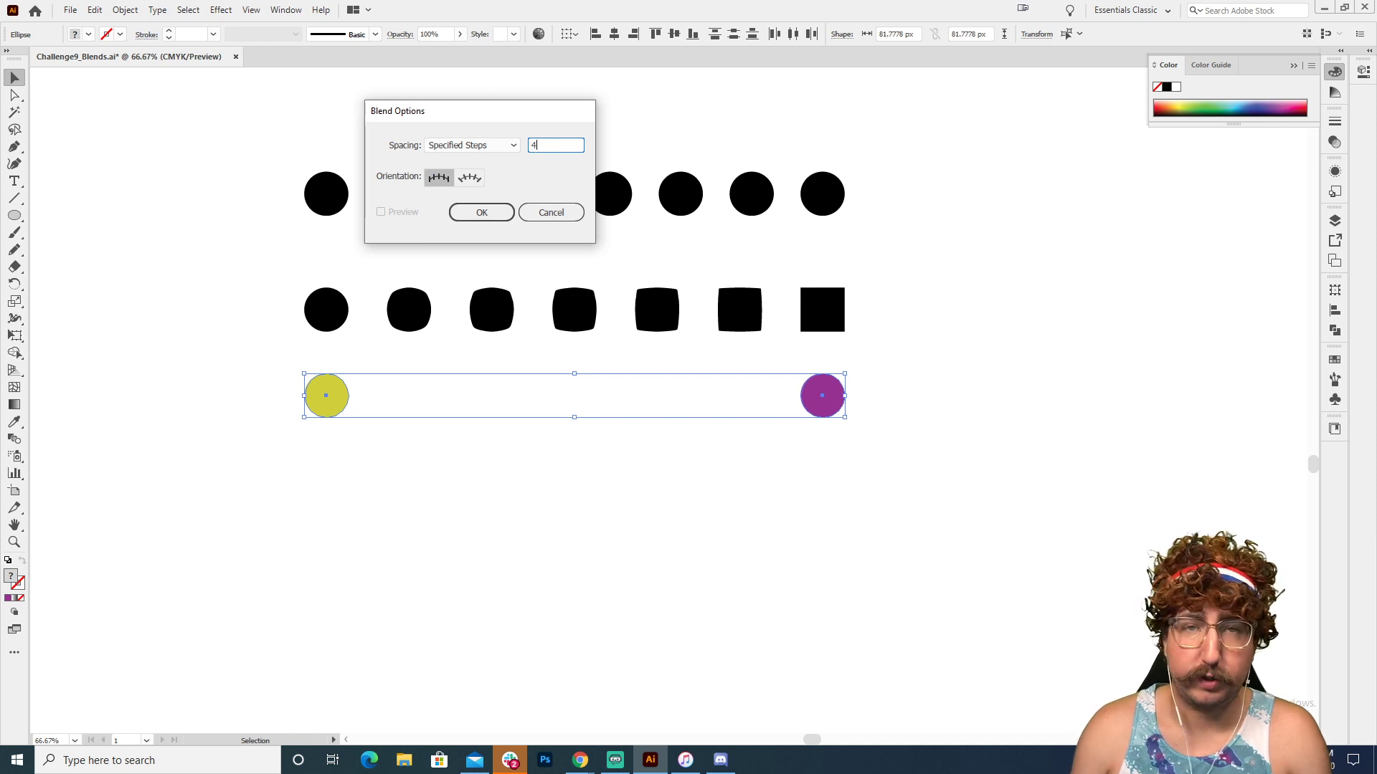
type("4")
left_click(482, 212)
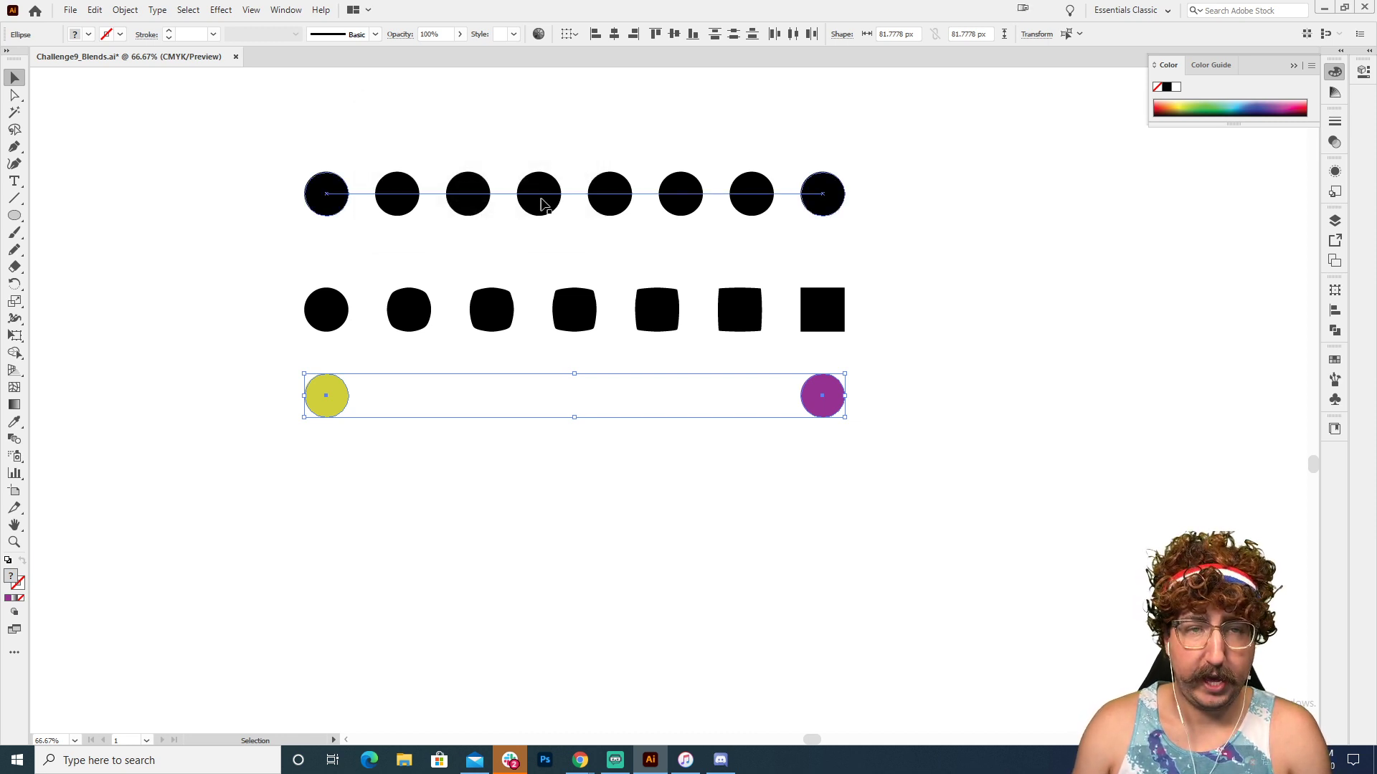
- Make a blend between the yellow and purple circles and deselect it
key("a")
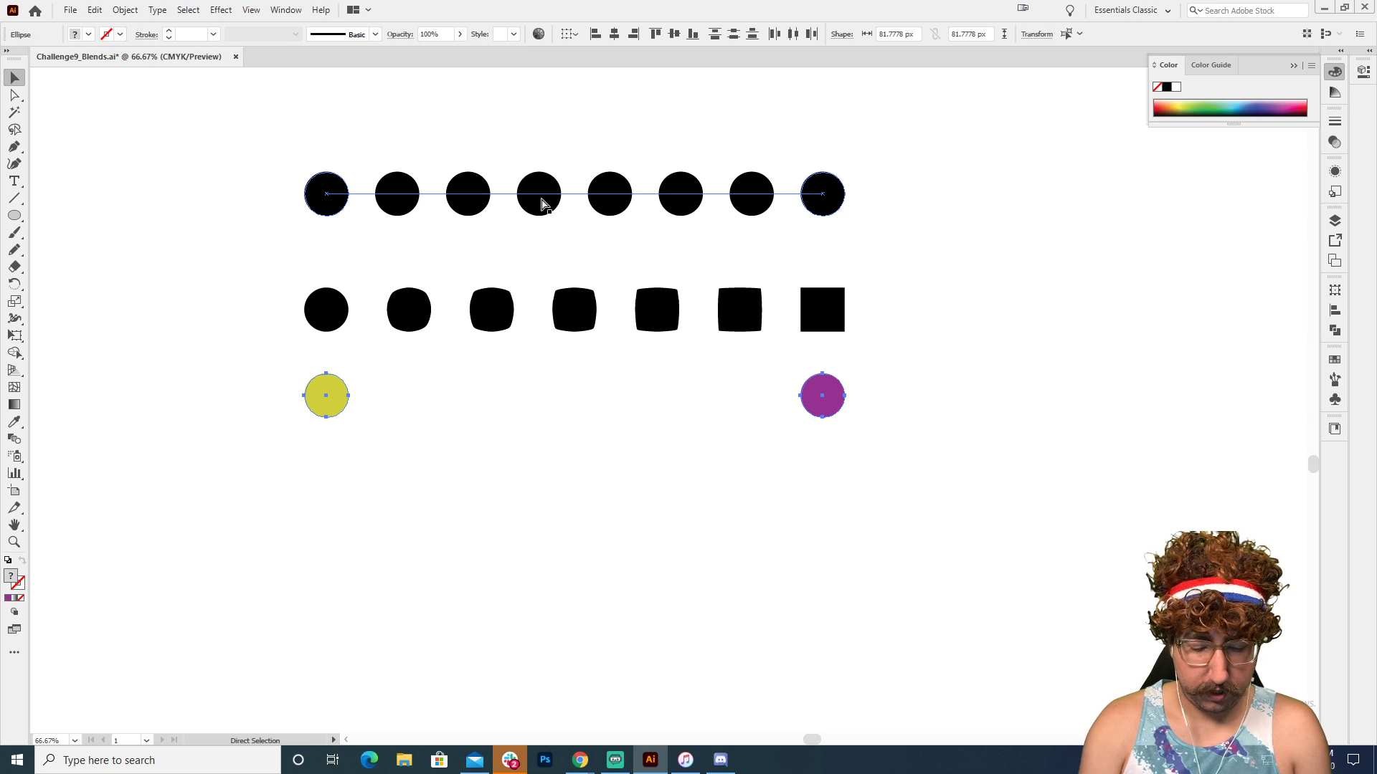
key("alt")
key("ctrl+alt+b")
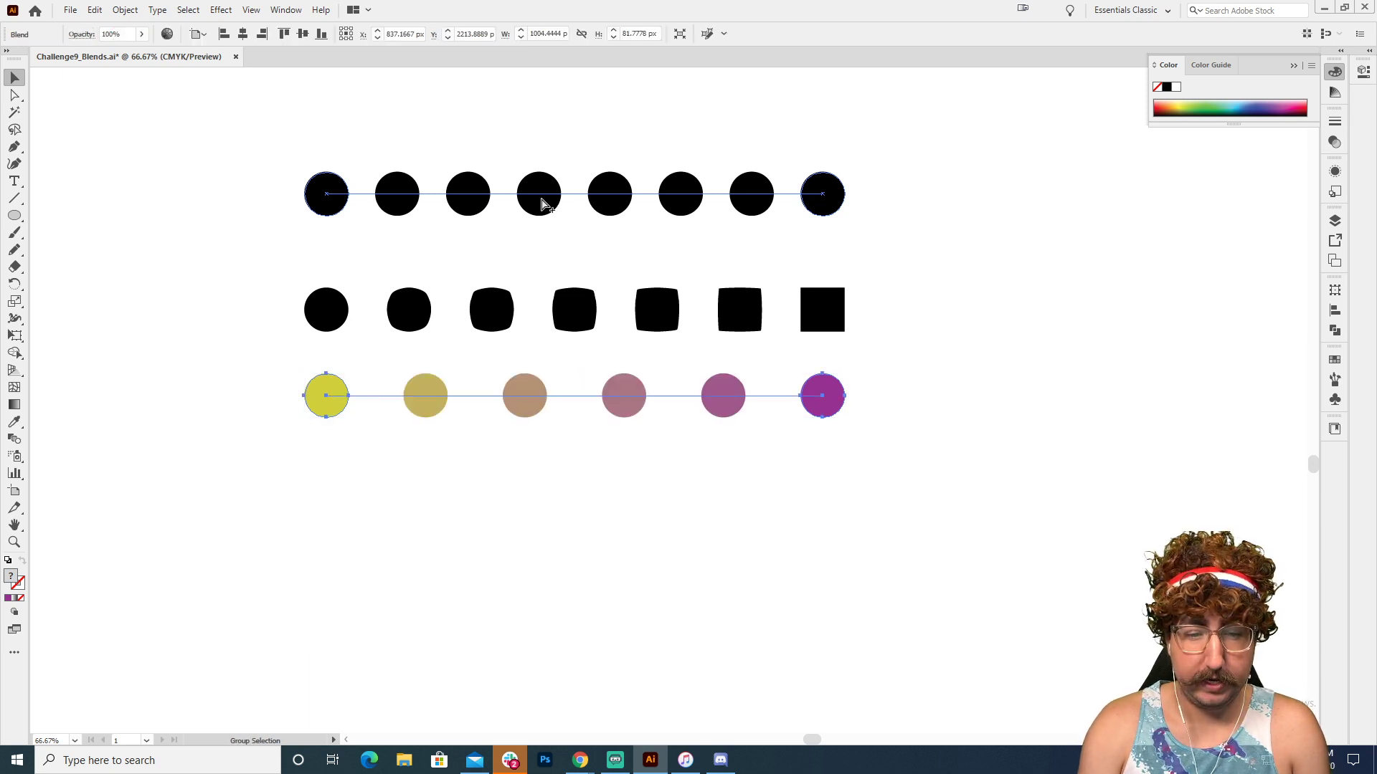
left_click(545, 502)
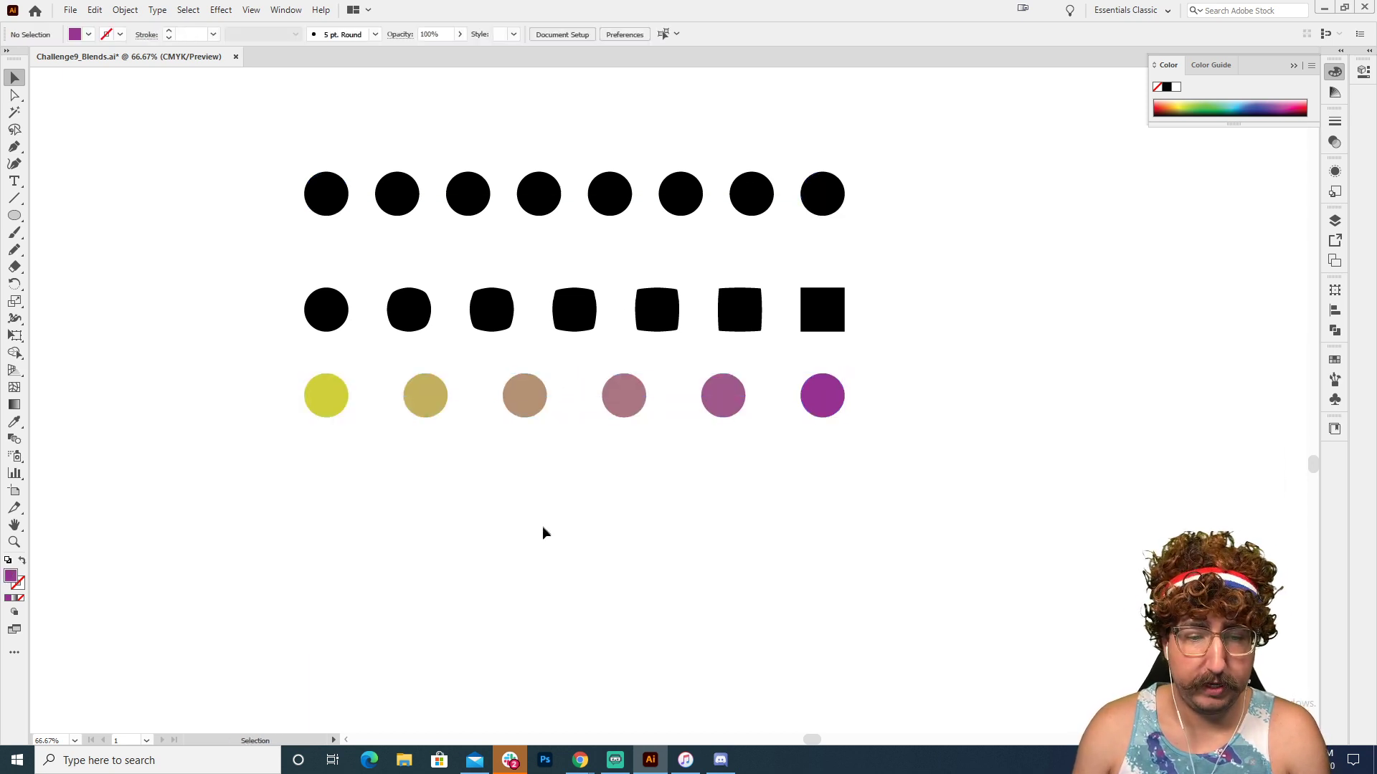
- Review the yellow-to-purple blend's spacing settings in Blend Options, accept them as they are and deselect the blend
key("ctrl+1")
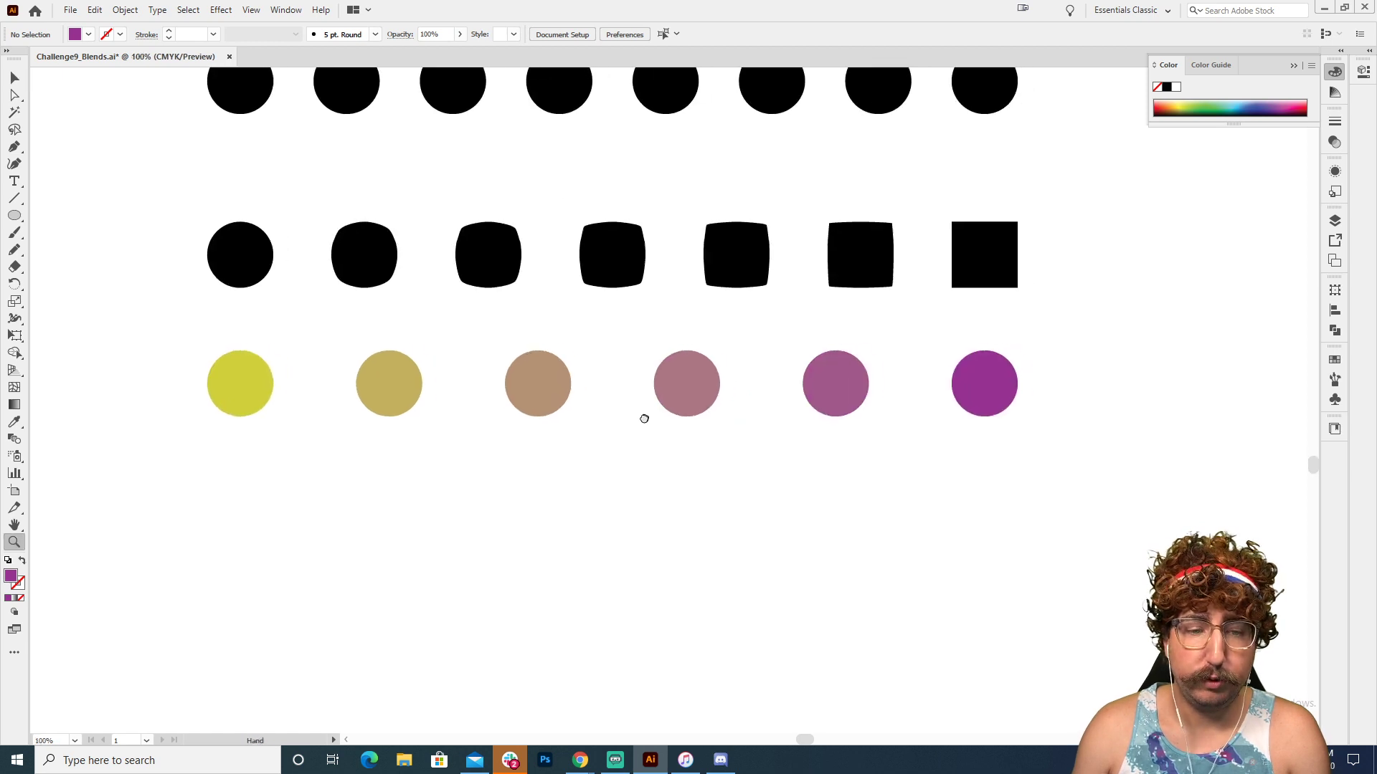
left_click(498, 399)
left_click(125, 10)
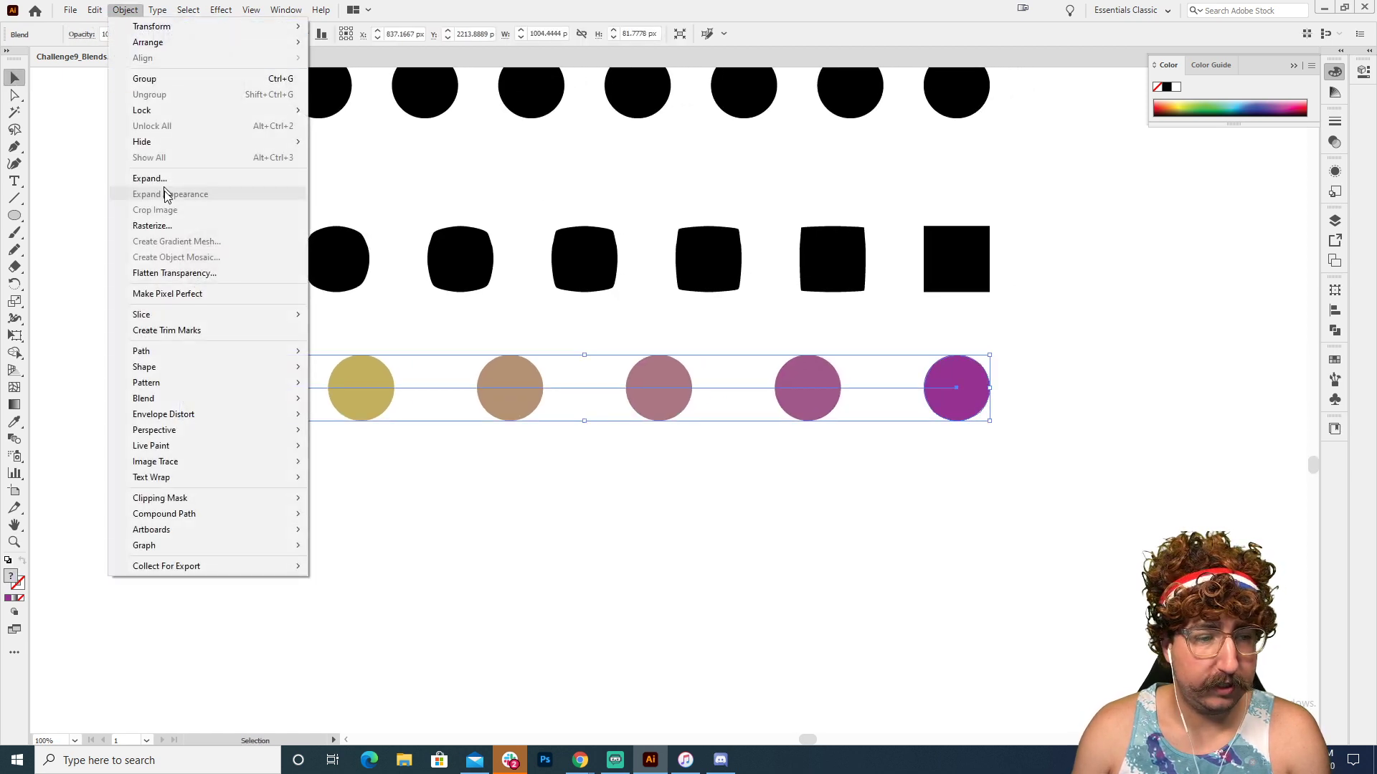
mouse_move(218, 399)
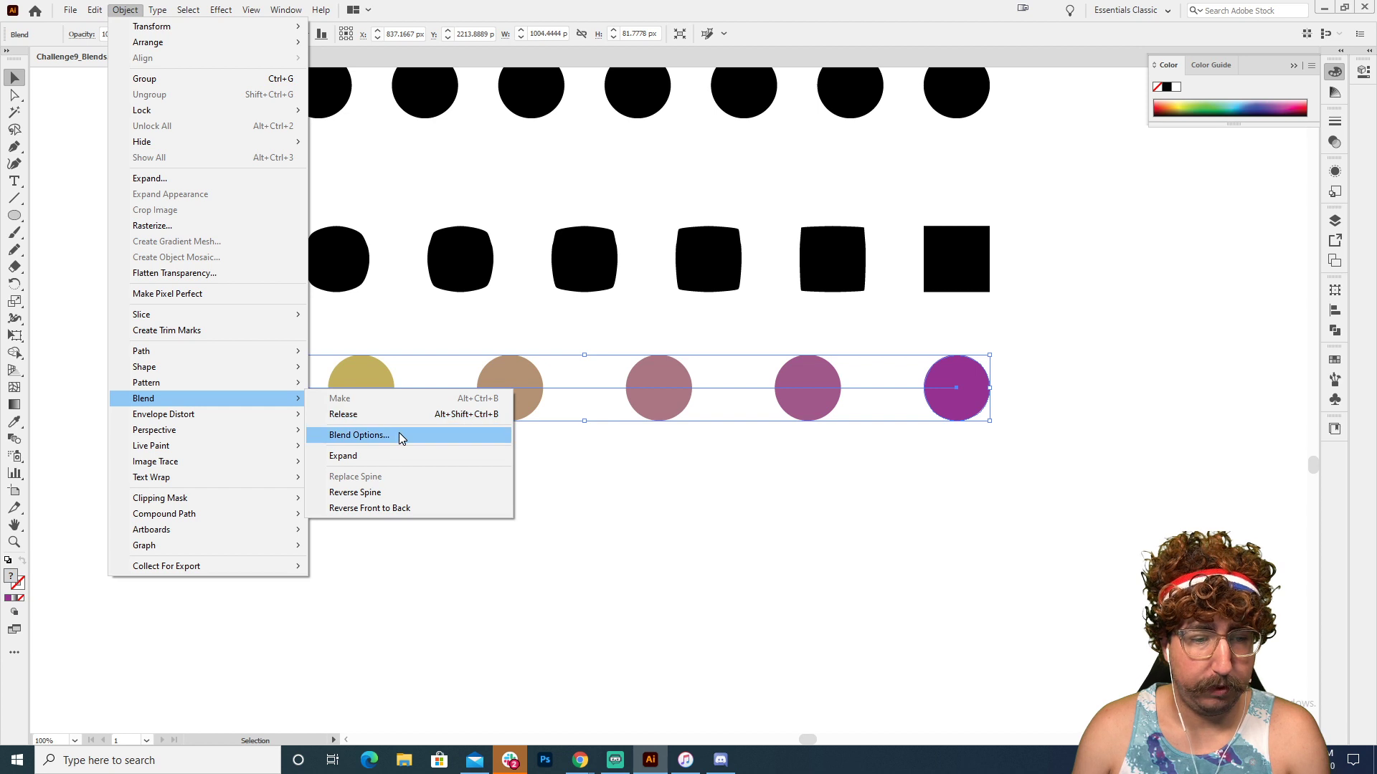
left_click(399, 436)
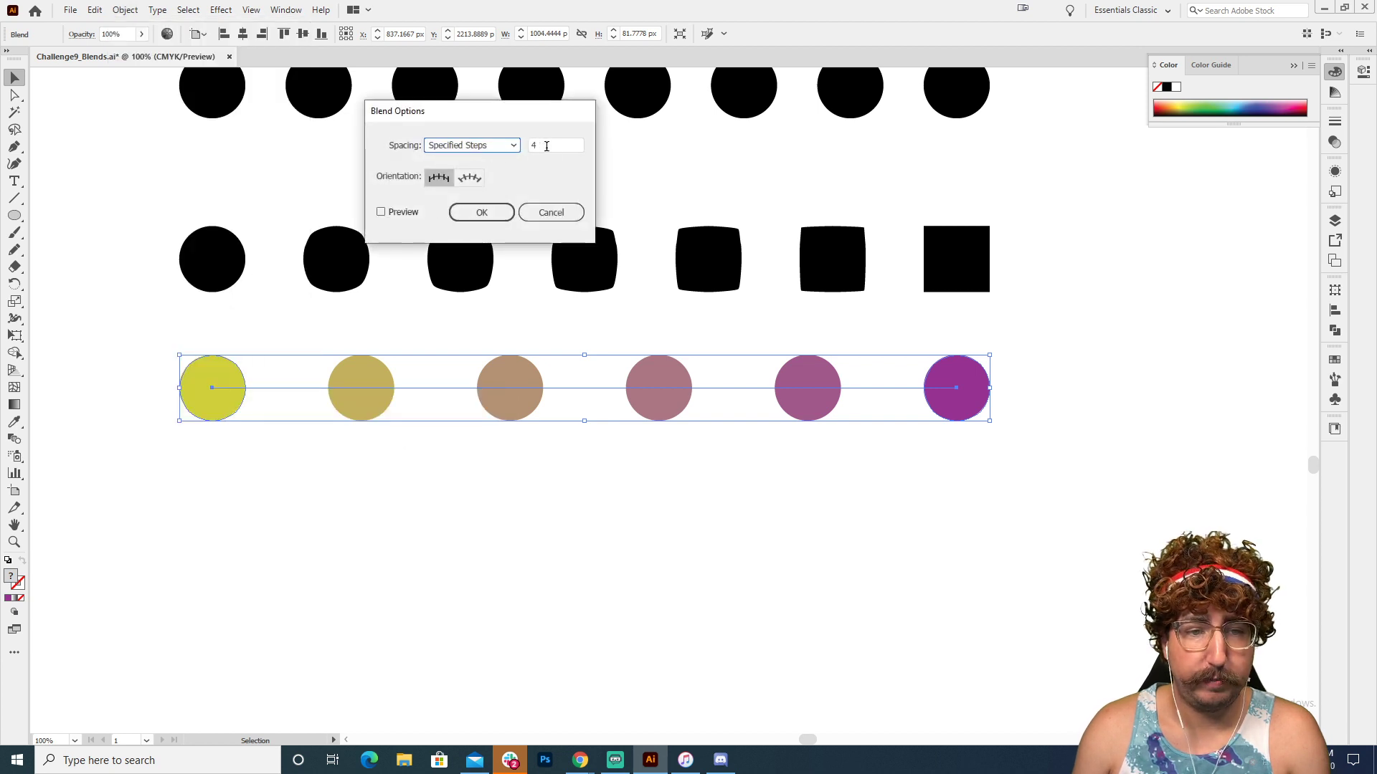
left_click(482, 212)
left_click(248, 517)
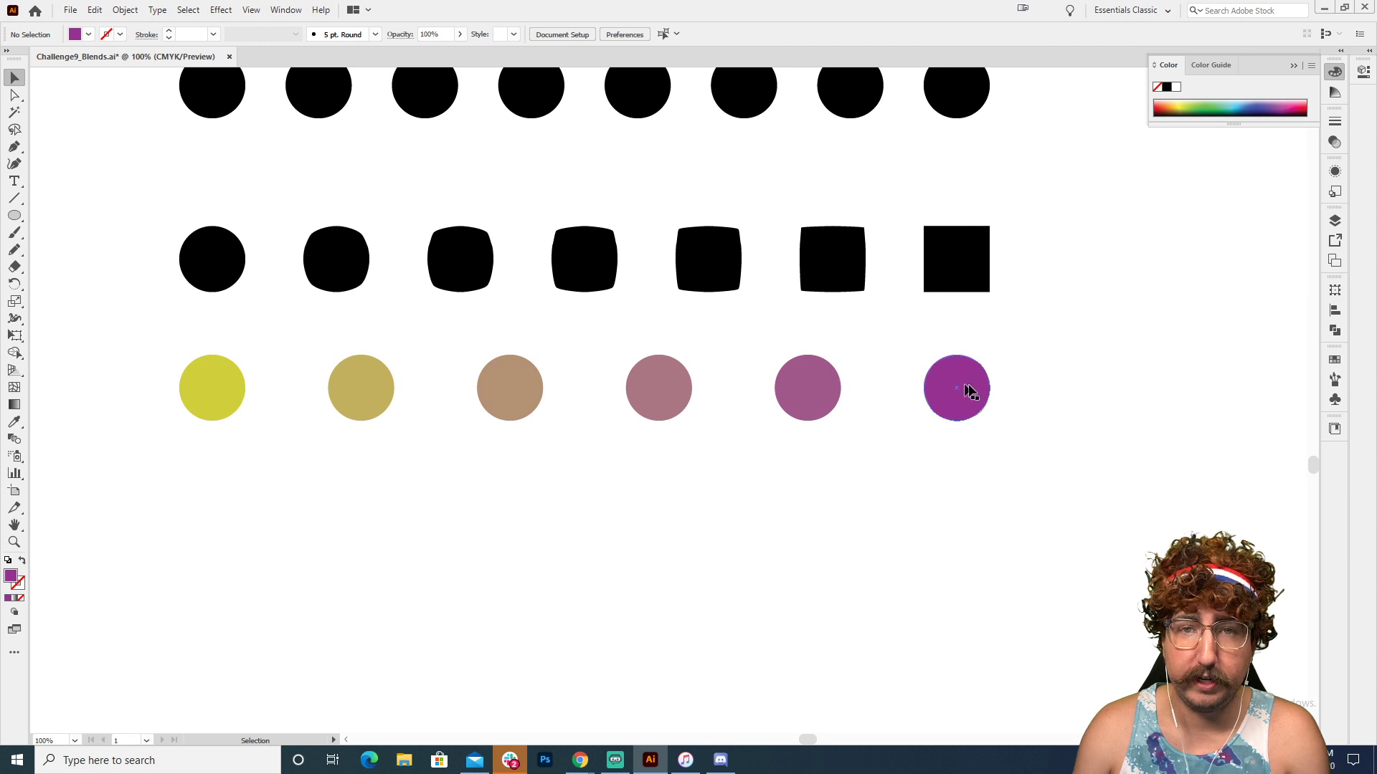
- Above the blend rows, at the empty certificate frame, set new shapes to no fill with a 1 pt light blue stroke
key("z")
left_click(667, 374, "alt")
left_click(666, 373, "alt")
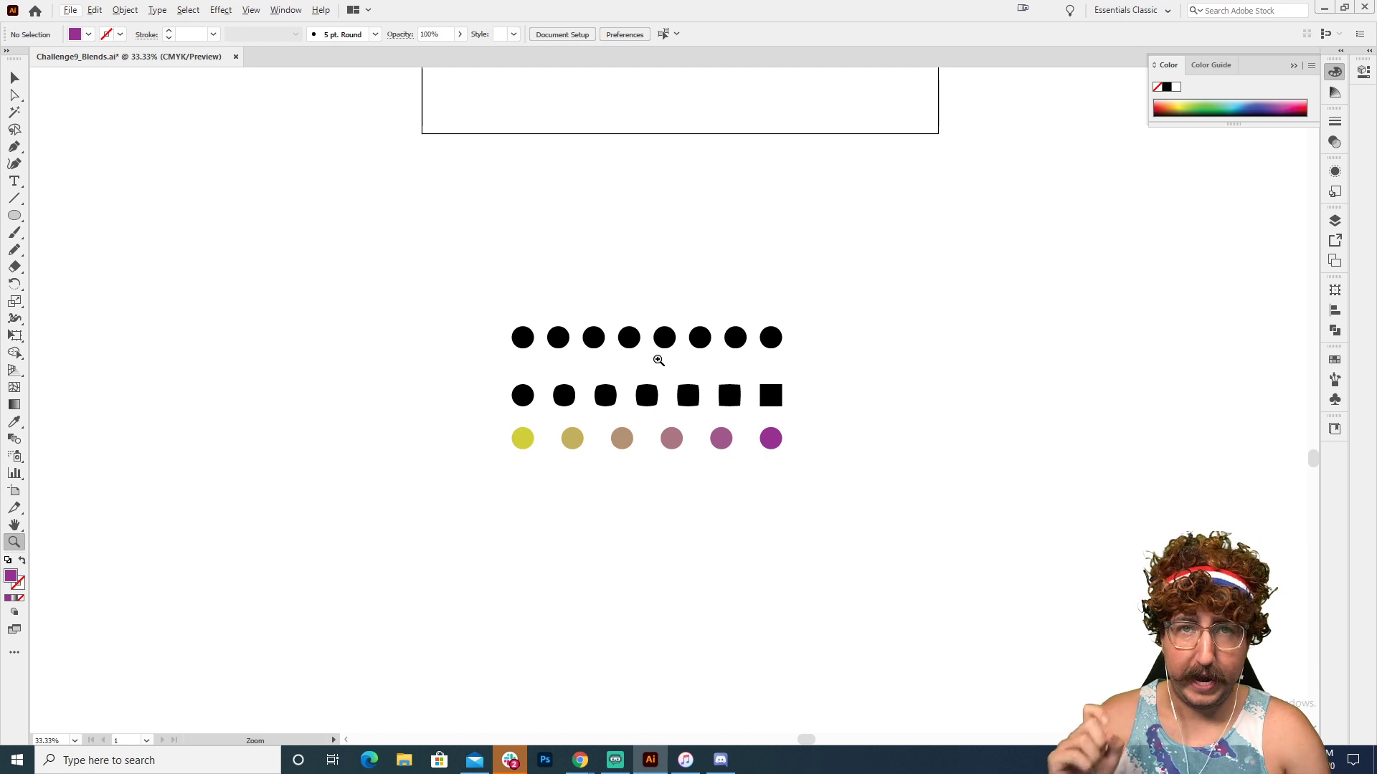
left_click_drag(671, 174, 608, 532)
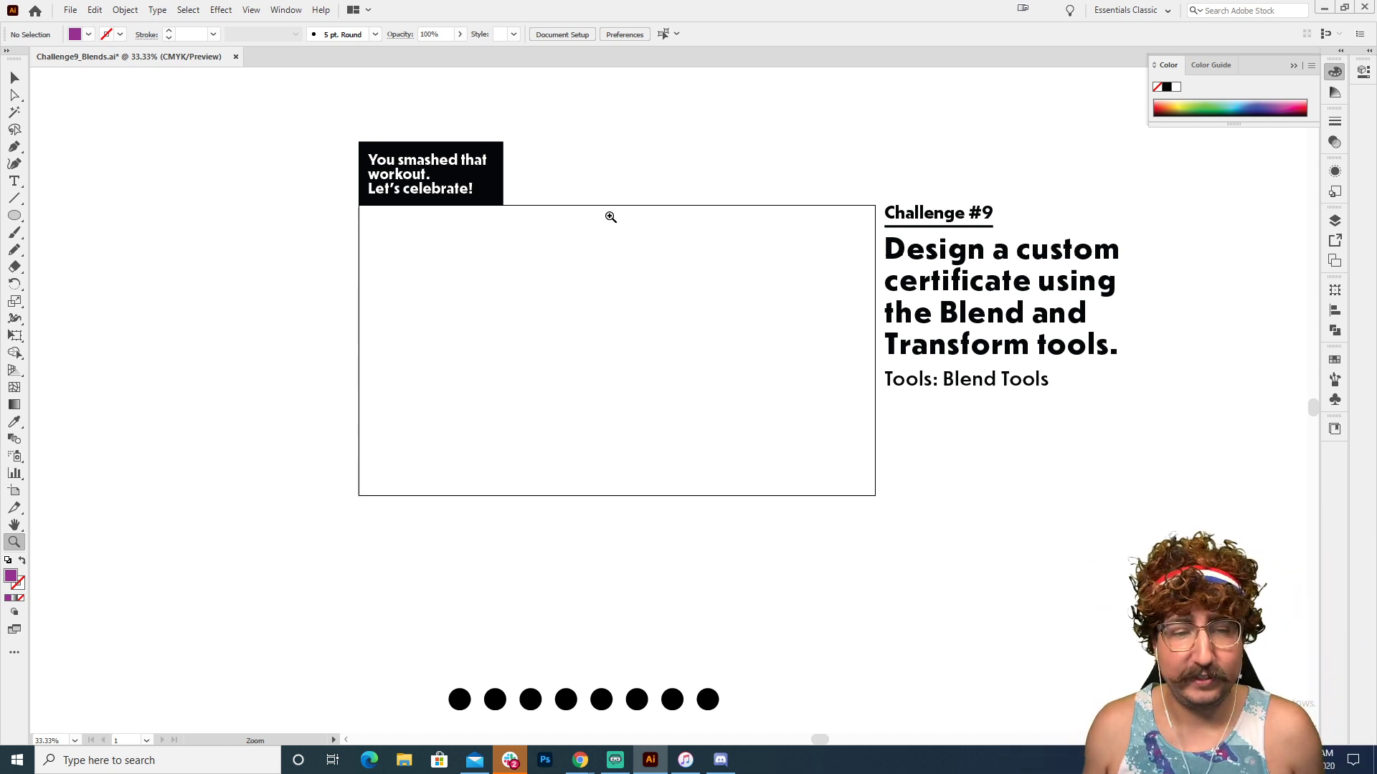
key("l")
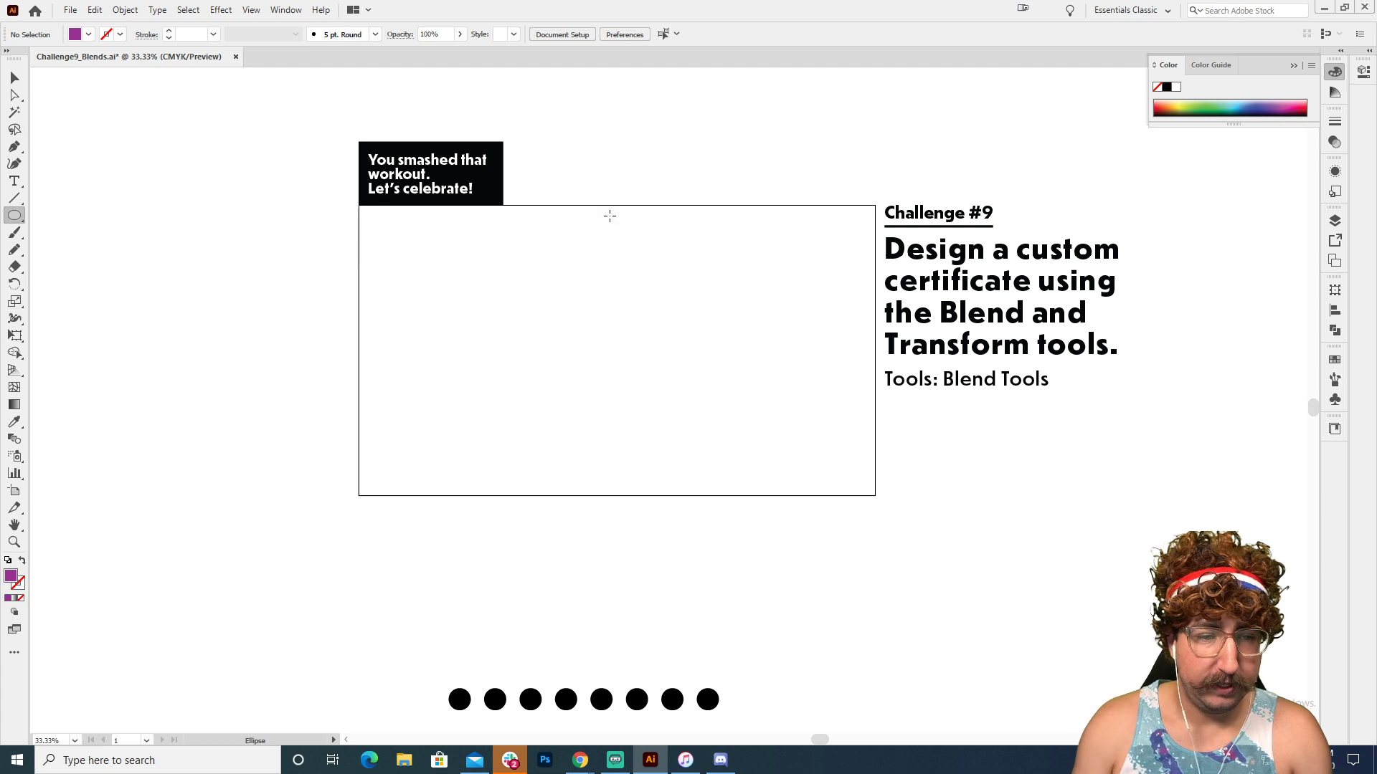
key("shift+x")
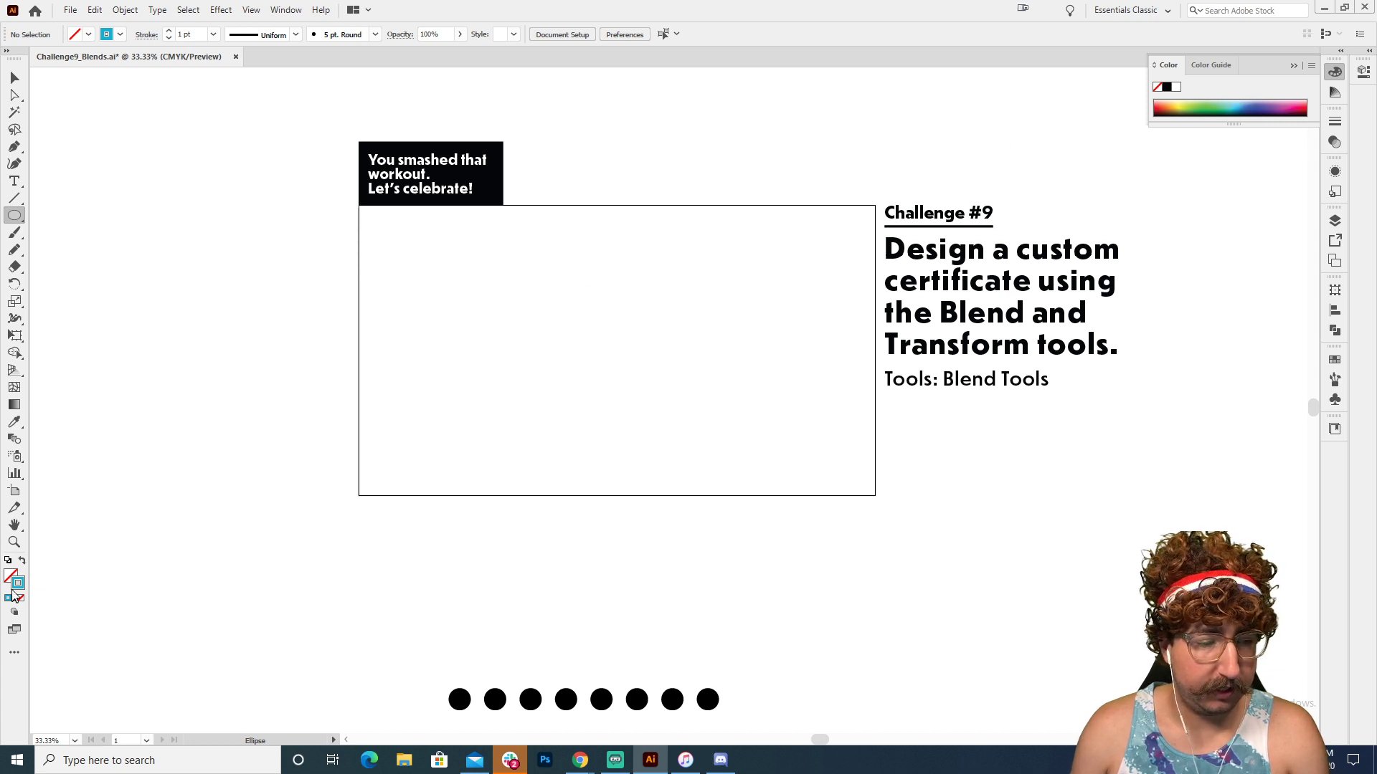
left_click(14, 77)
- Draw an outlined circle about 171 px in diameter centred on the certificate frame's top-left corner
key("z")
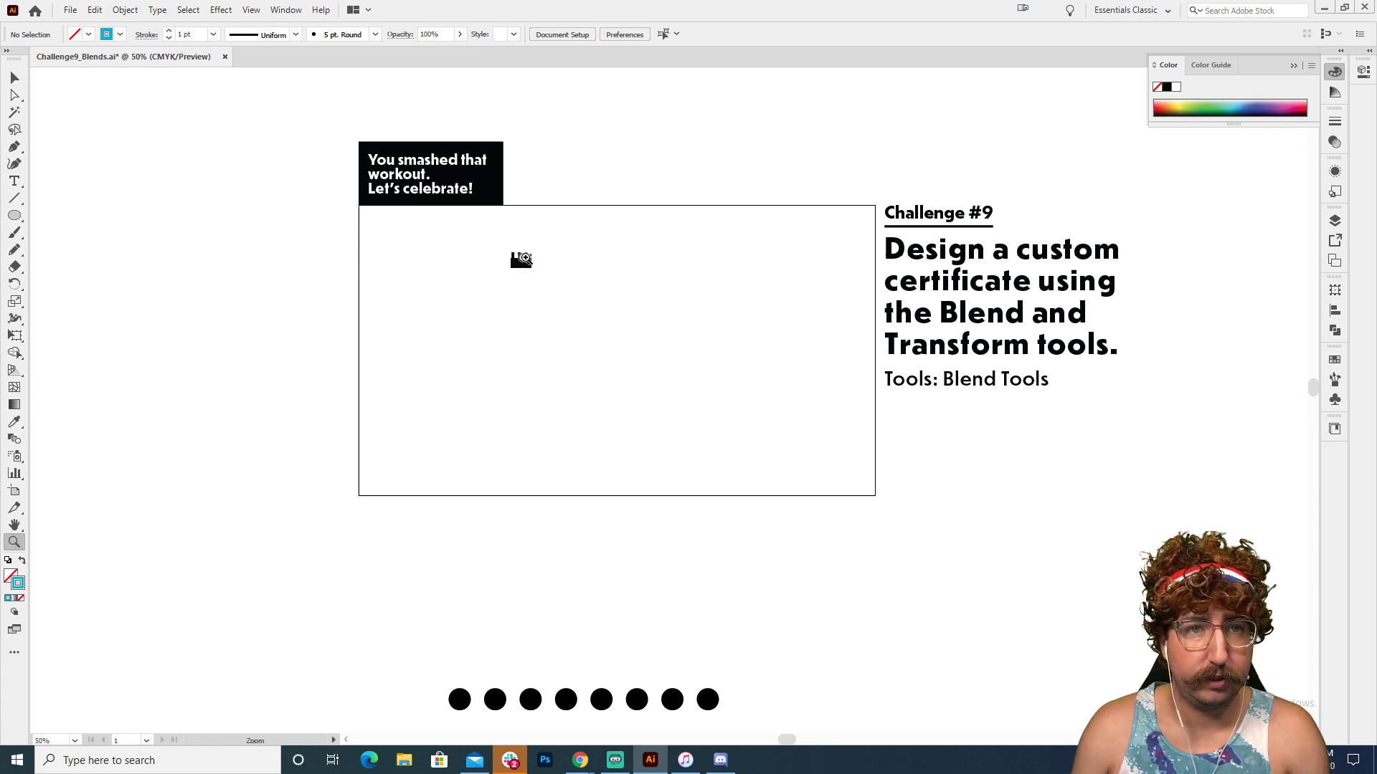
left_click(515, 260)
left_click_drag(665, 304, 556, 197)
key("l")
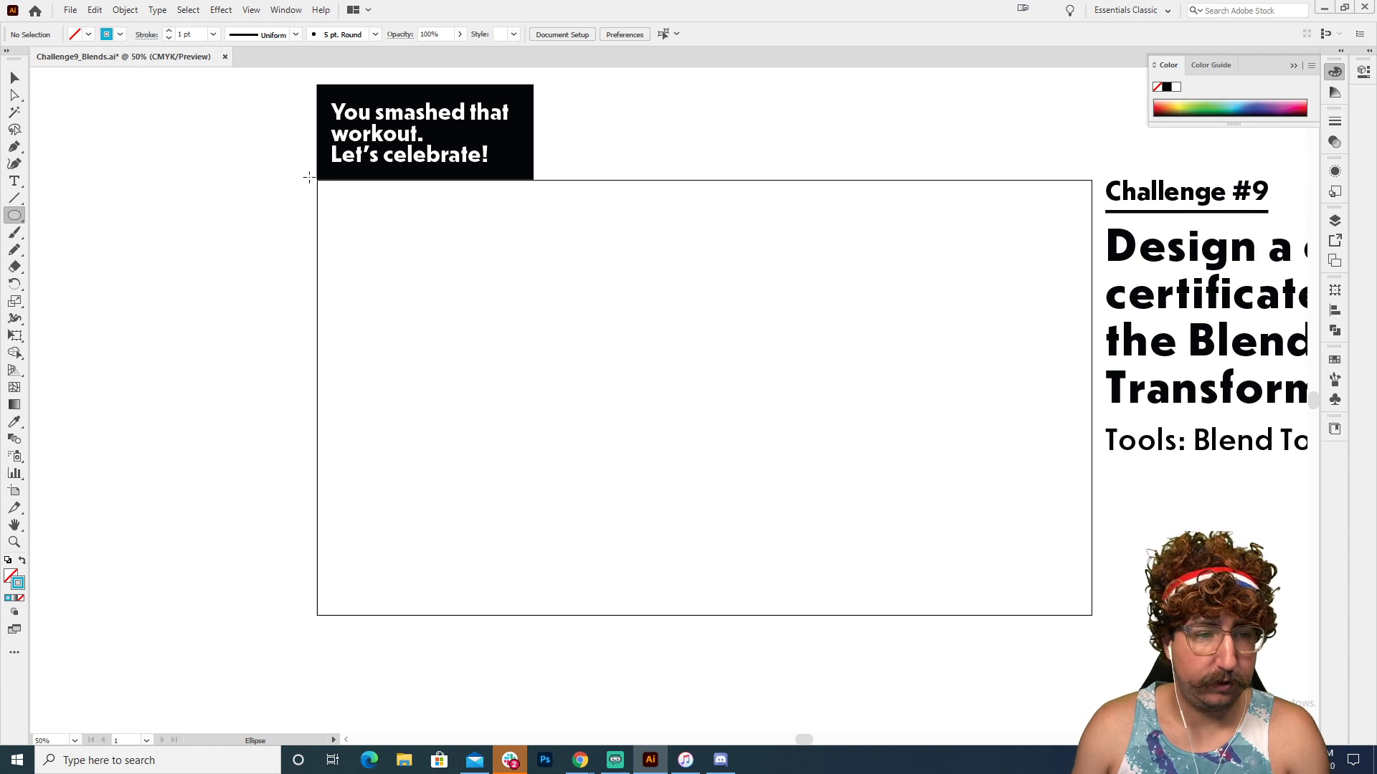
left_click_drag(316, 181, 350, 190)
key("v")
left_click(459, 241)
left_click(392, 225)
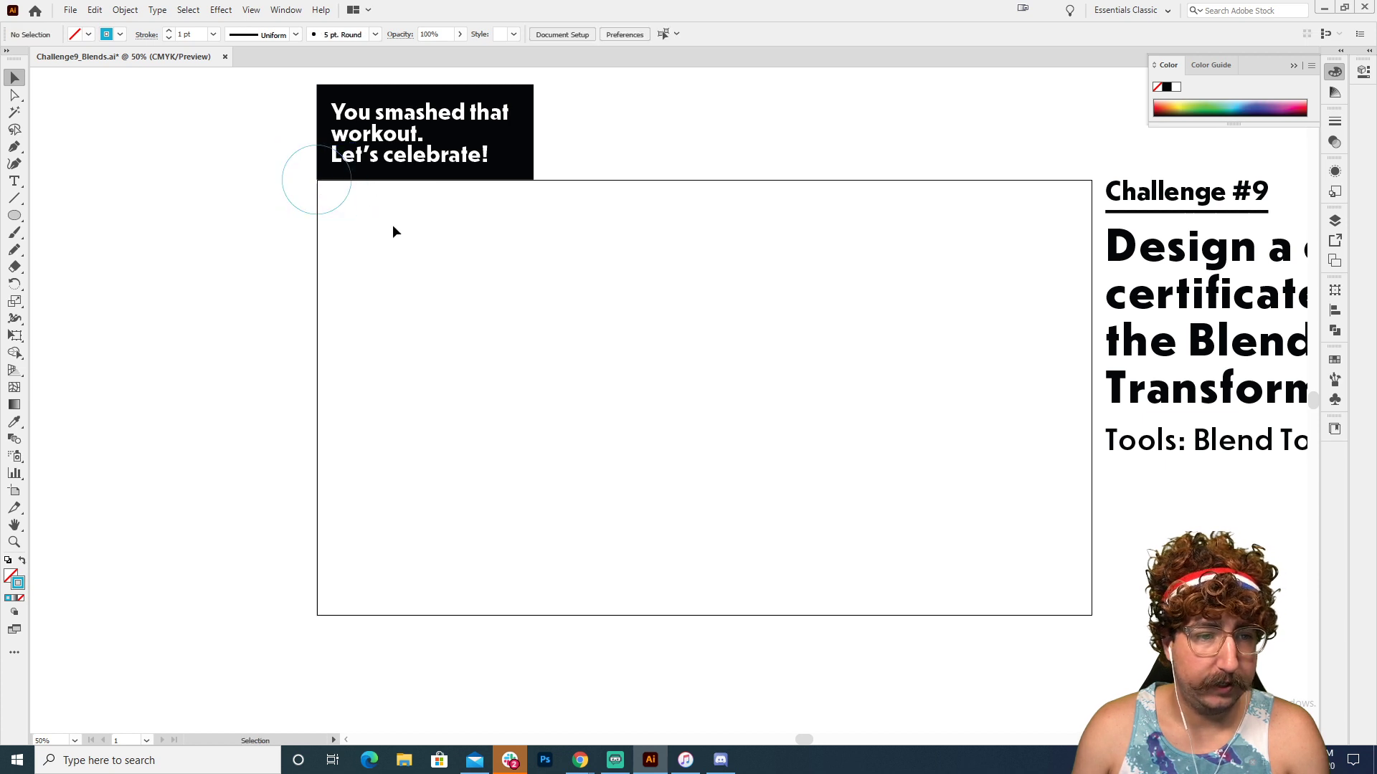
- Copy the outlined circle to the certificate frame's top-right corner and give the copy a purple stroke
left_click_drag(502, 222, 311, 221)
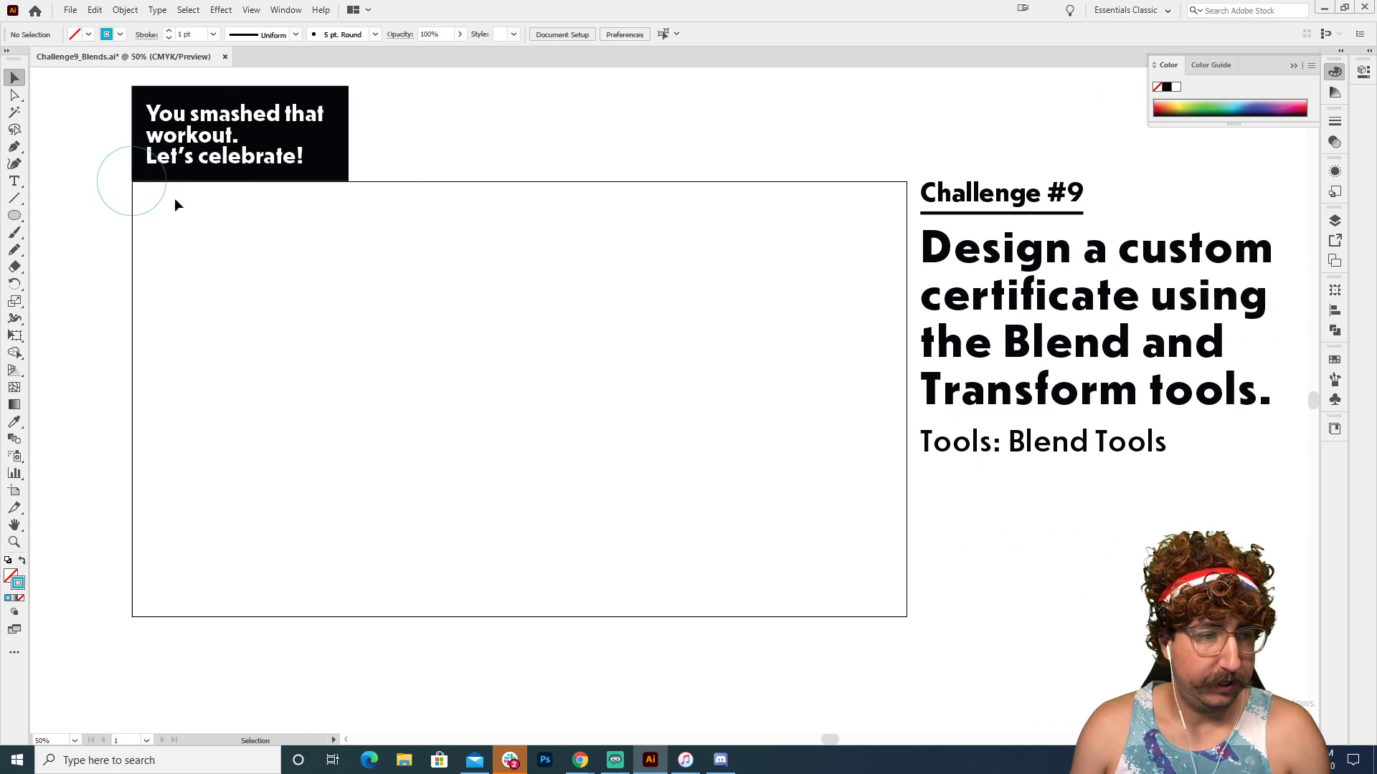
left_click_drag(161, 199, 936, 202)
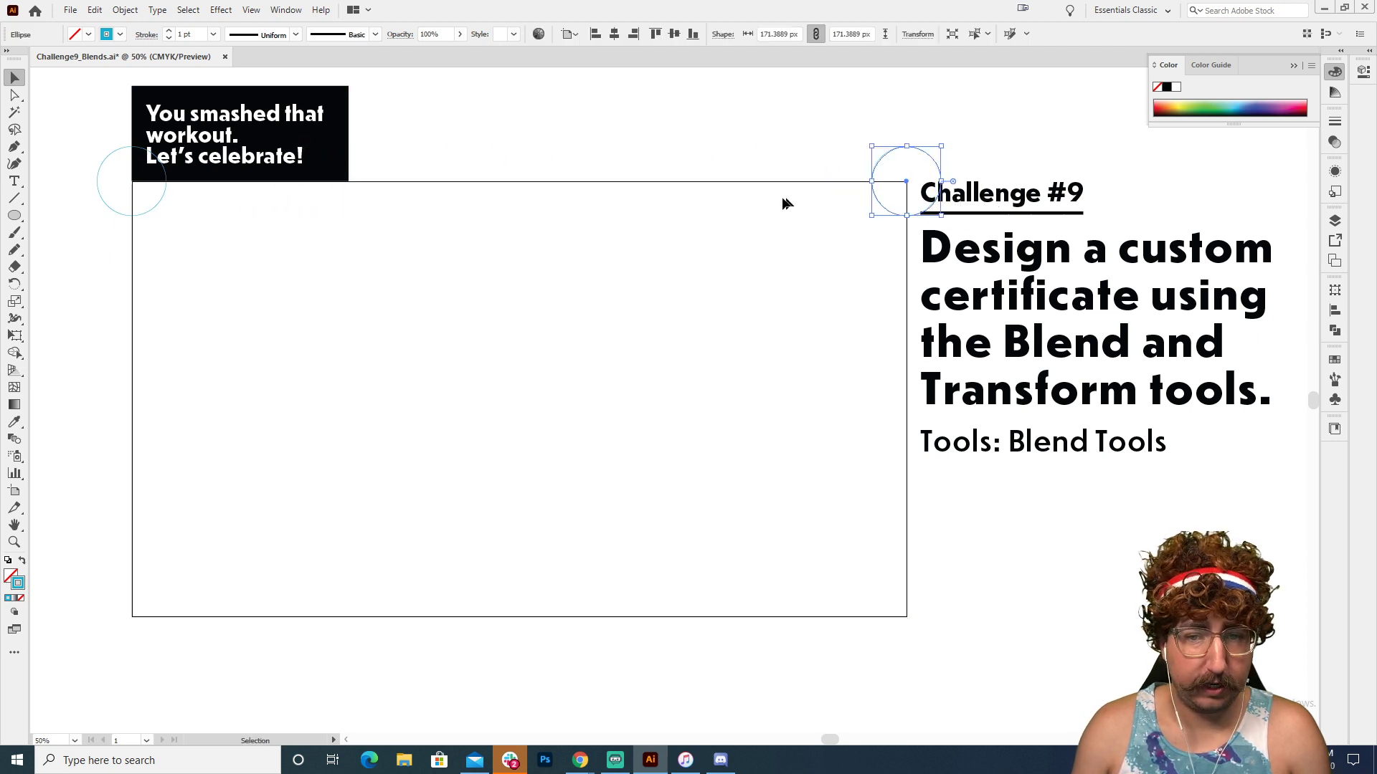
left_click(1291, 105)
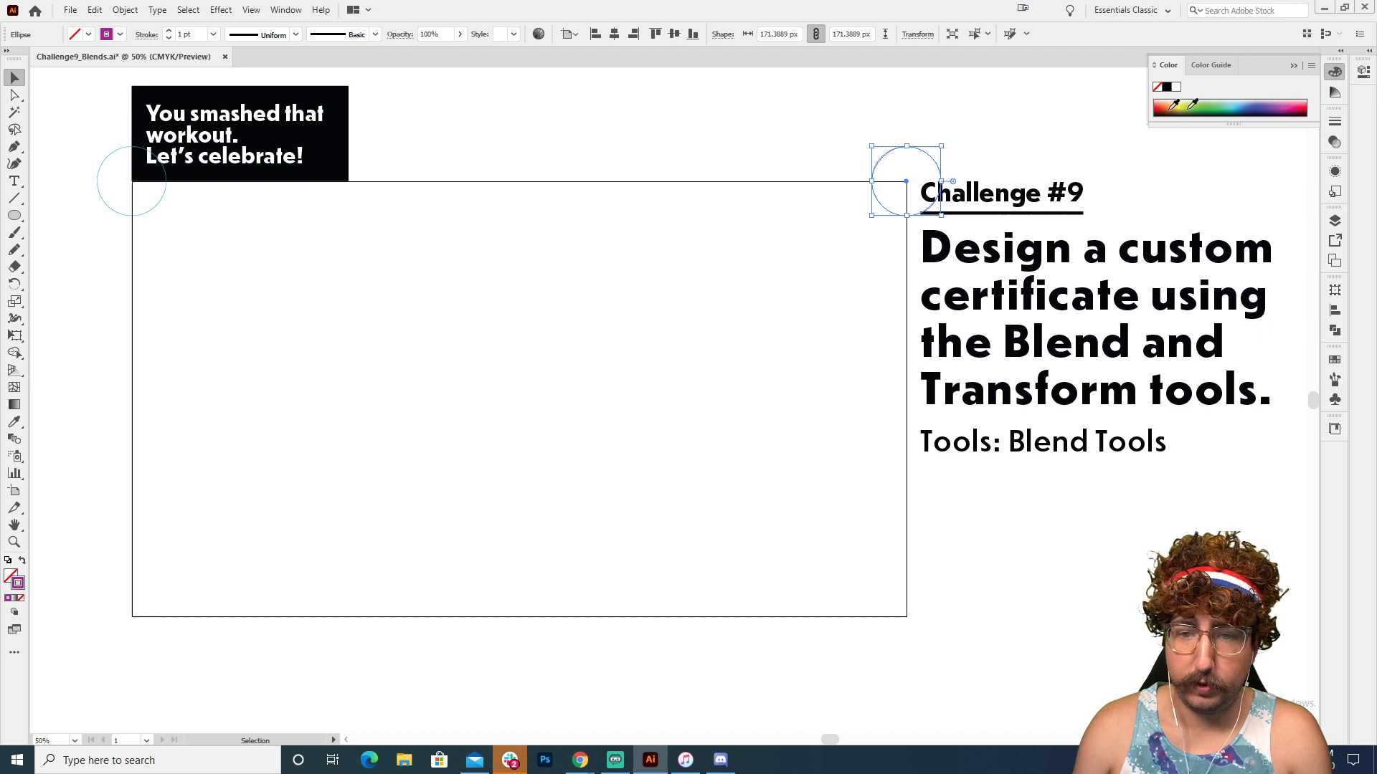
left_click(827, 112)
- Switch the document colour mode to RGB Color
left_click_drag(147, 195, 932, 248)
left_click(70, 9)
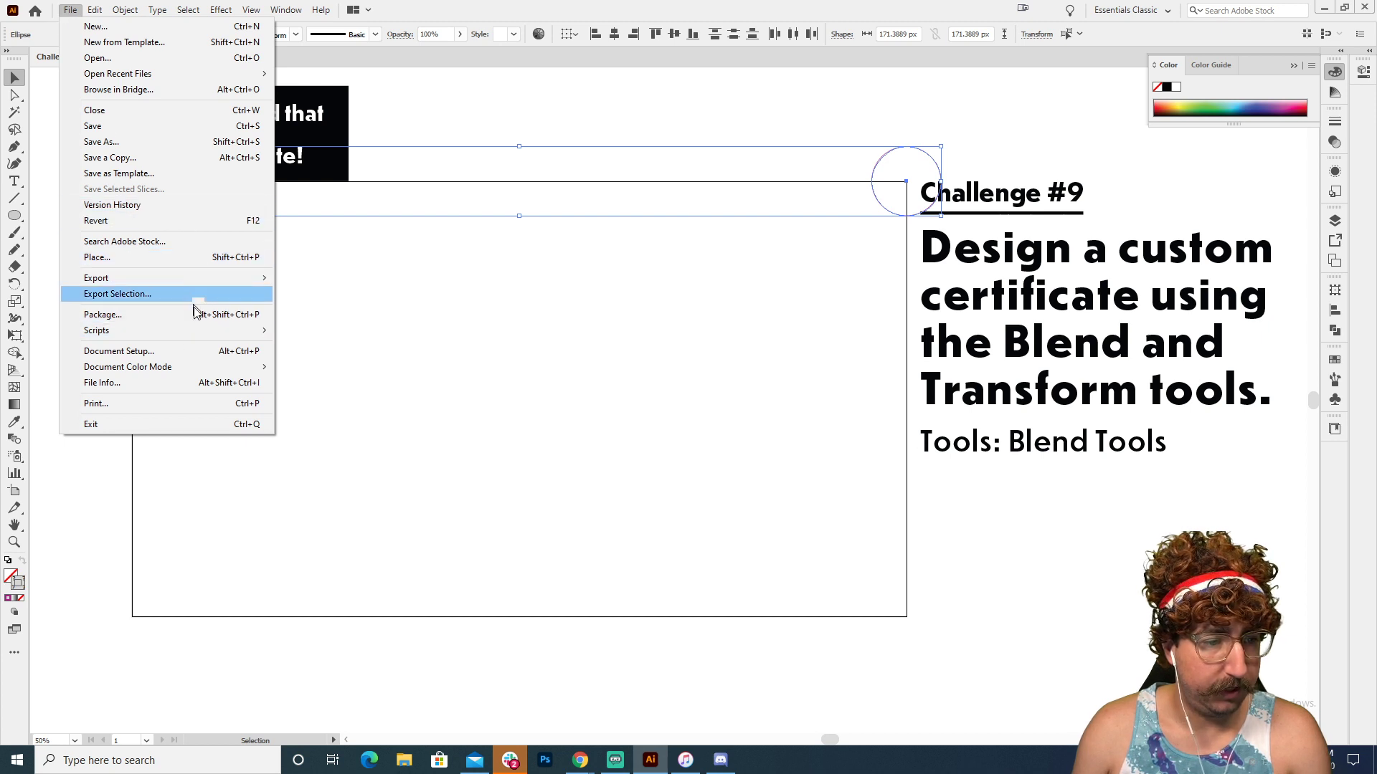
mouse_move(207, 367)
left_click(235, 297)
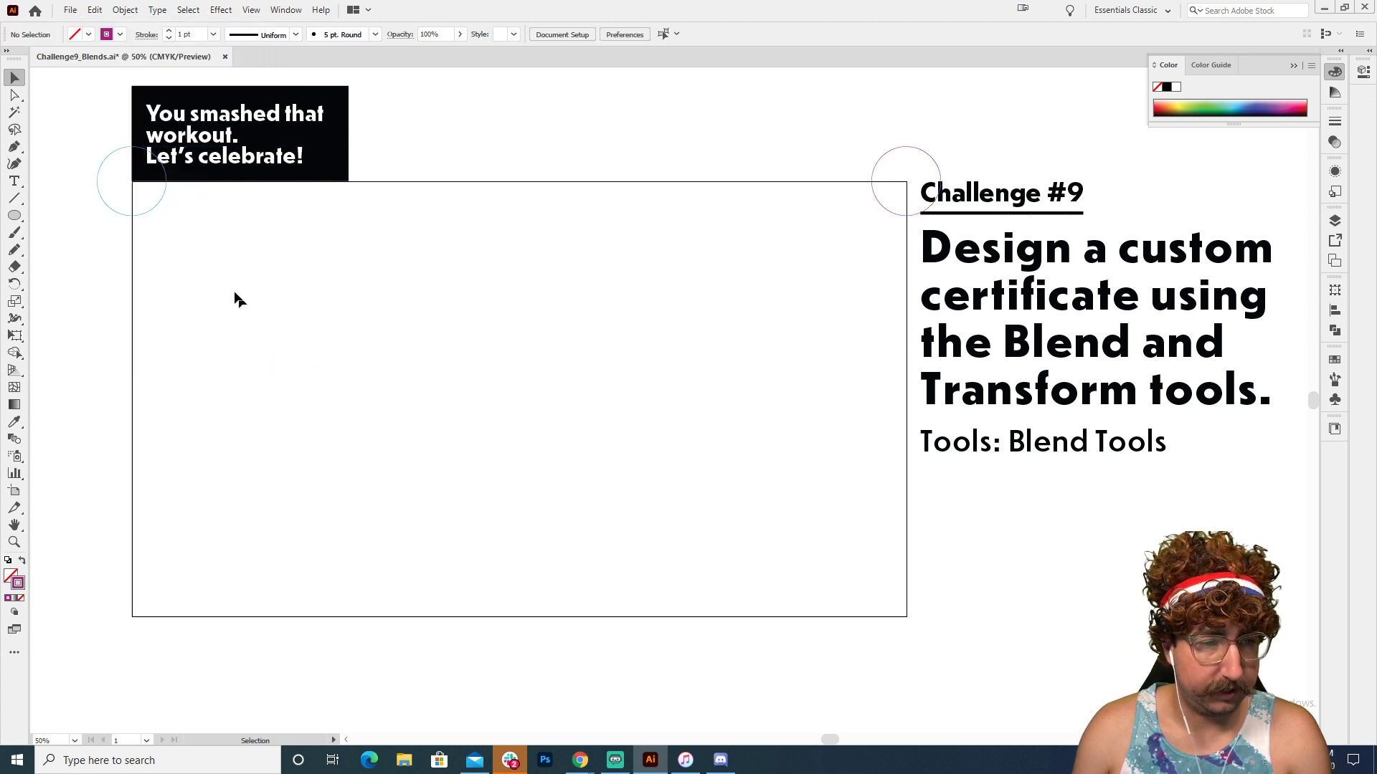
left_click(71, 10)
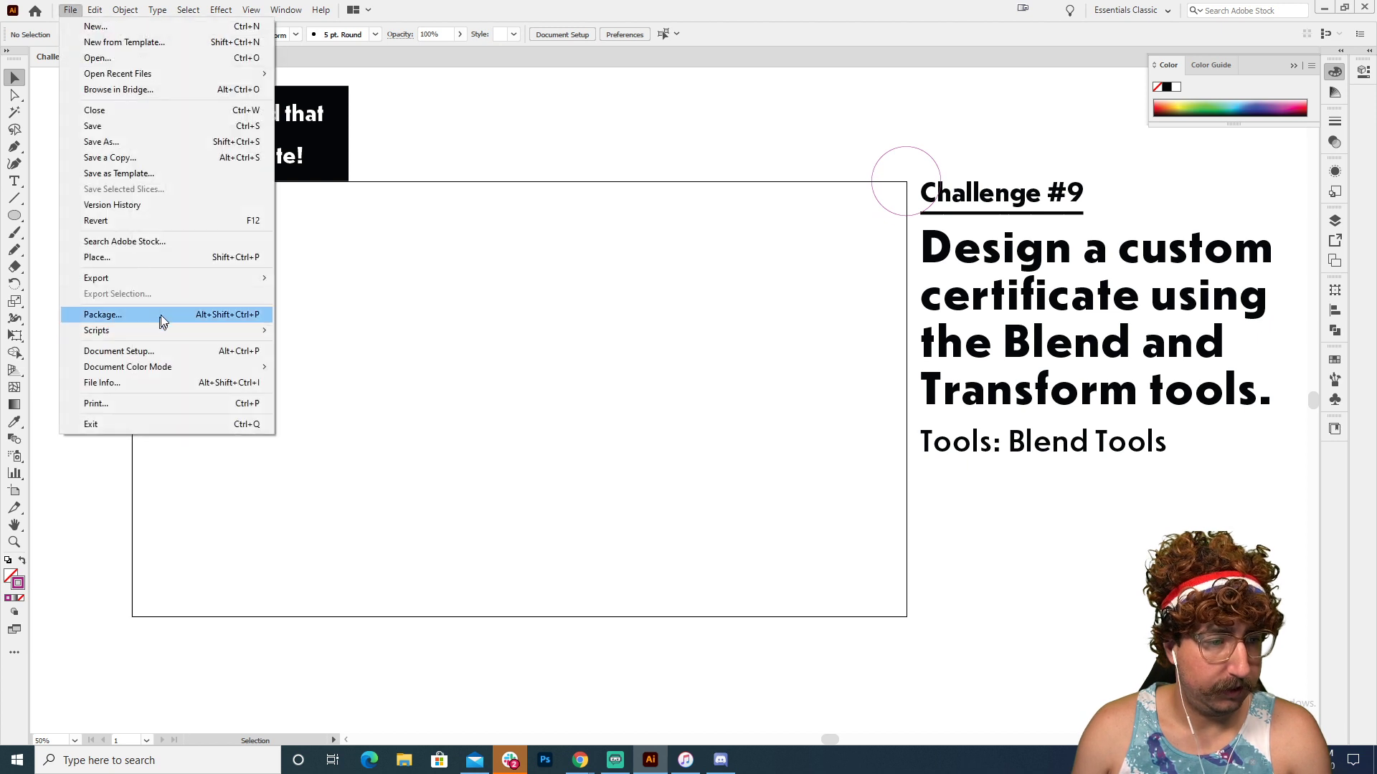
mouse_move(193, 367)
left_click(311, 383)
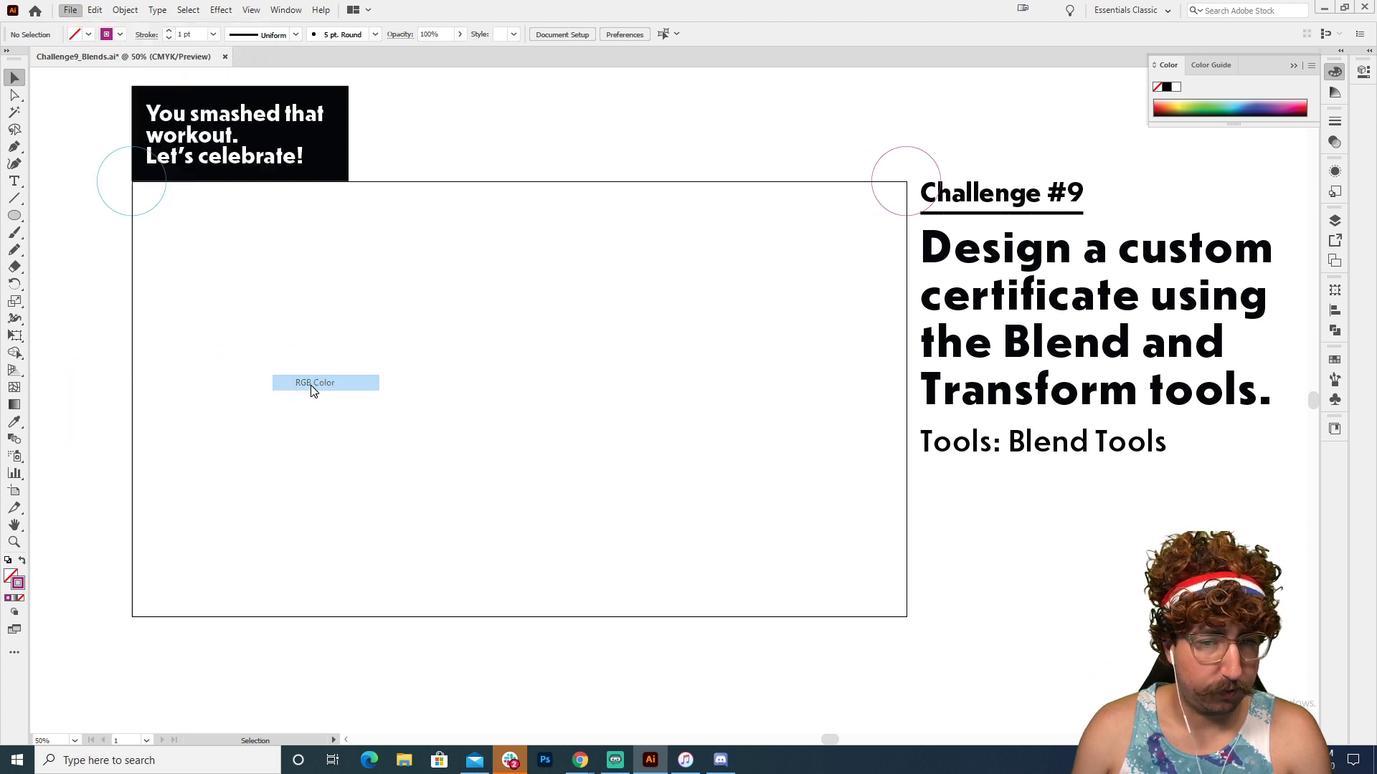
- Give the outlined circle on the certificate frame's top-left corner a brighter light blue stroke
left_click(139, 215)
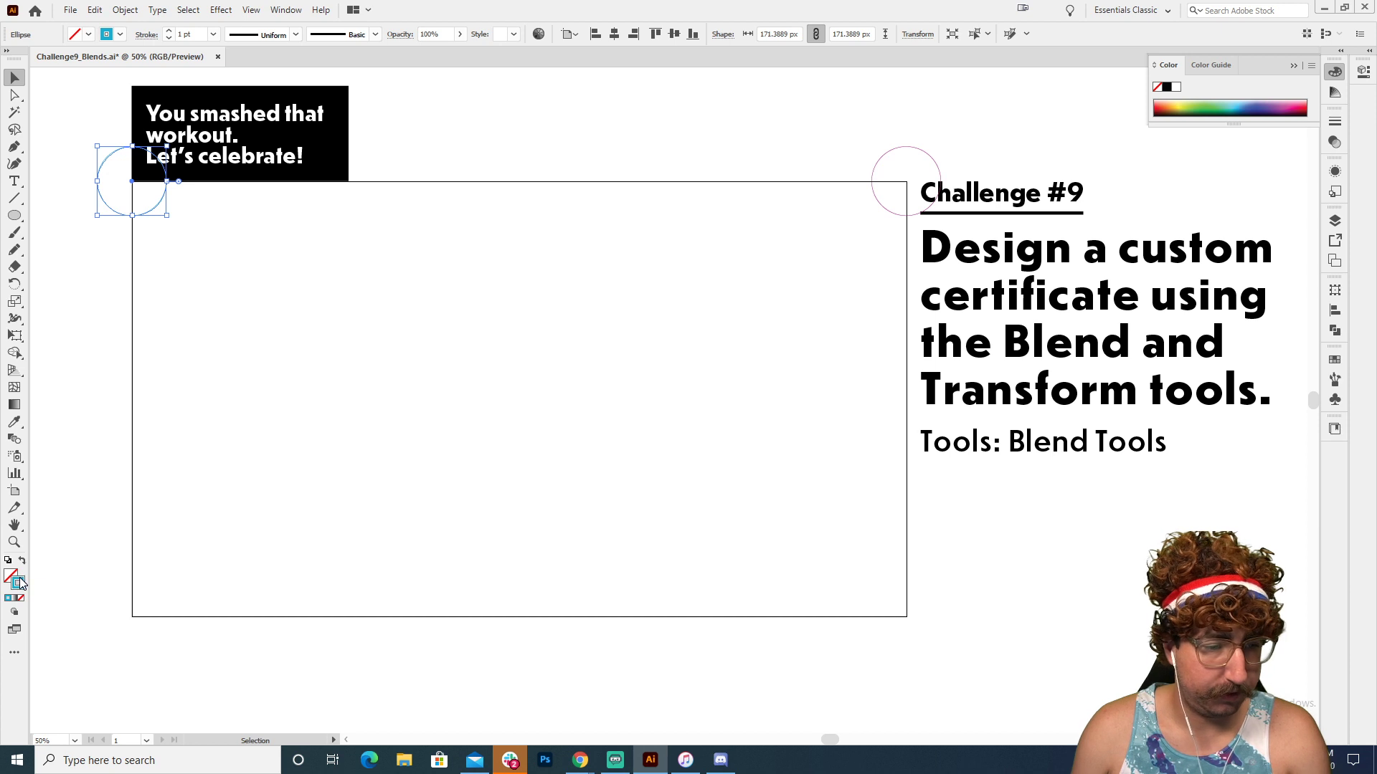
double_click(18, 582)
left_click(416, 166)
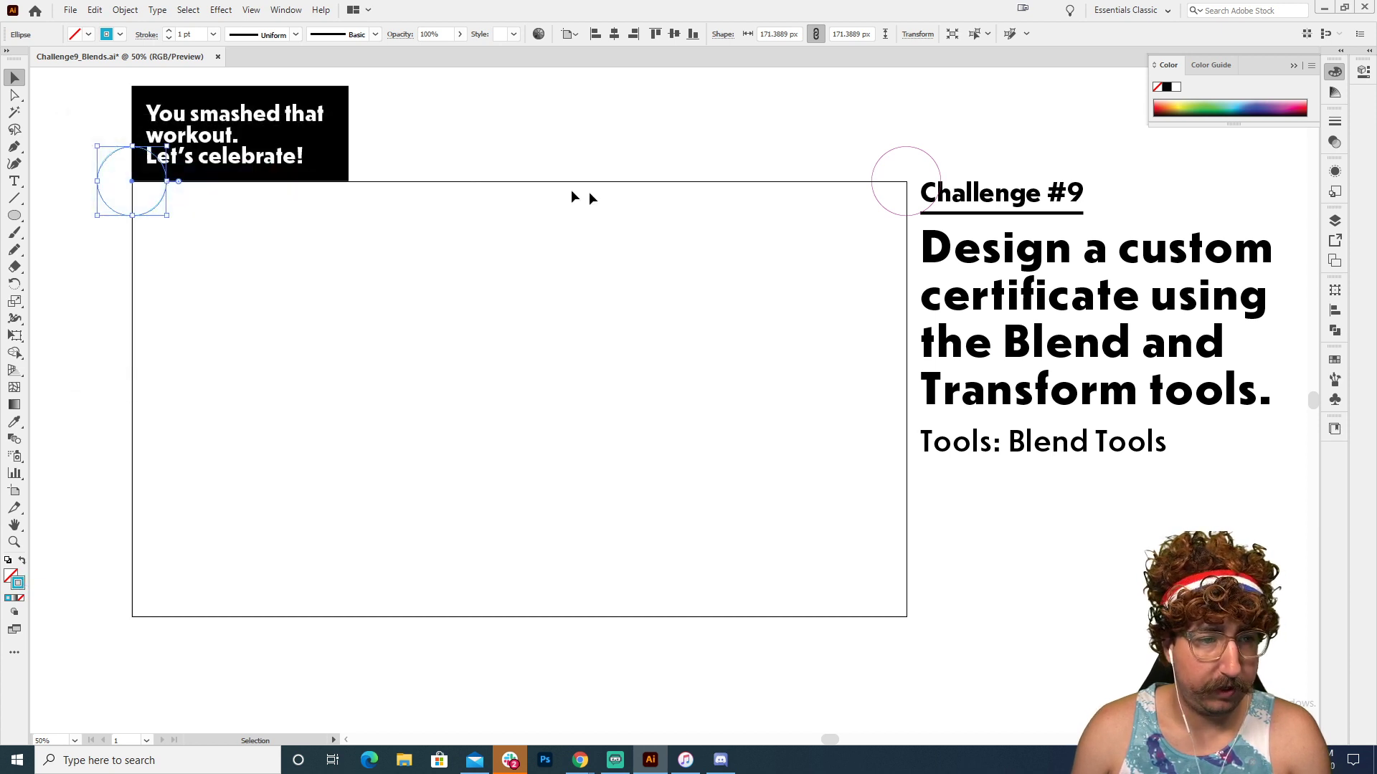
- Set the stroke of the circle on the frame's top-right corner to bright magenta ff00c3 and deselect it
left_click_drag(893, 165, 895, 167)
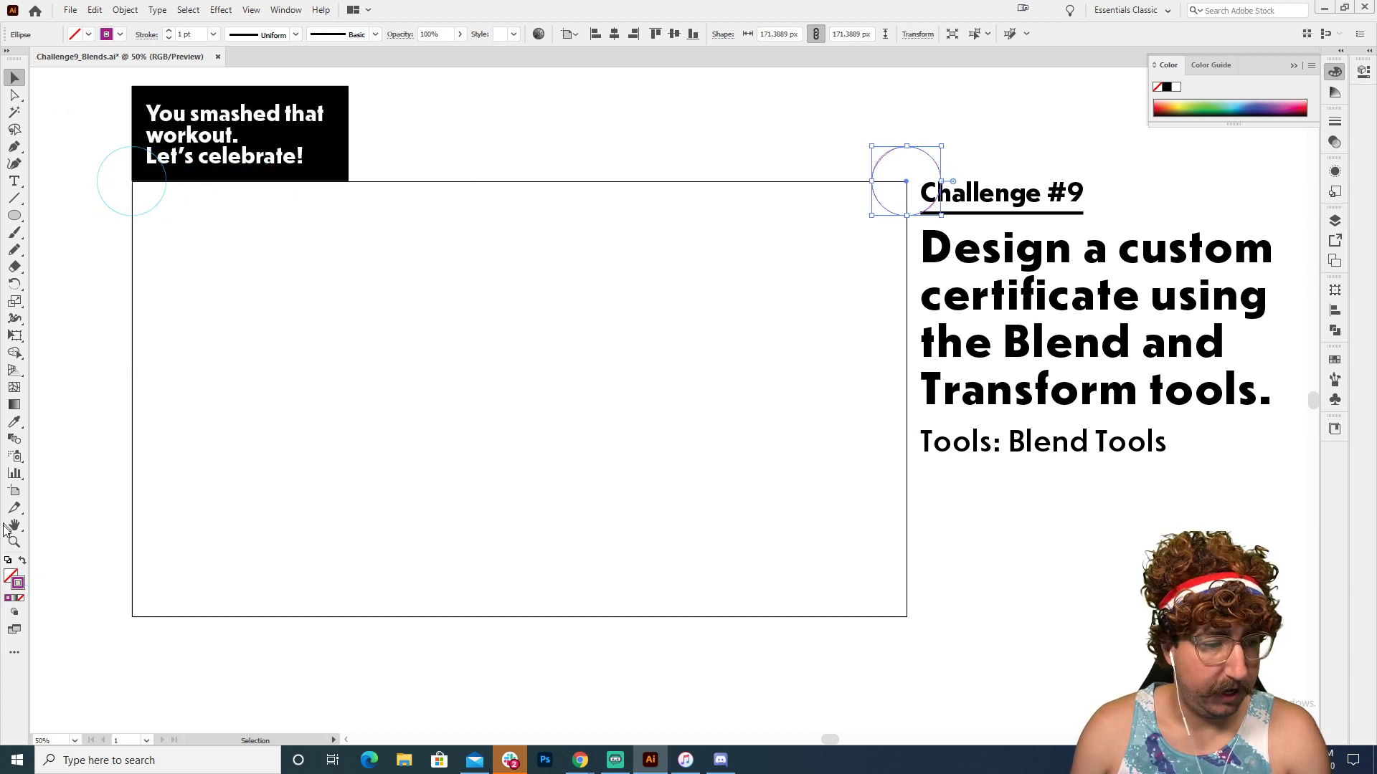
double_click(18, 582)
left_click(258, 159)
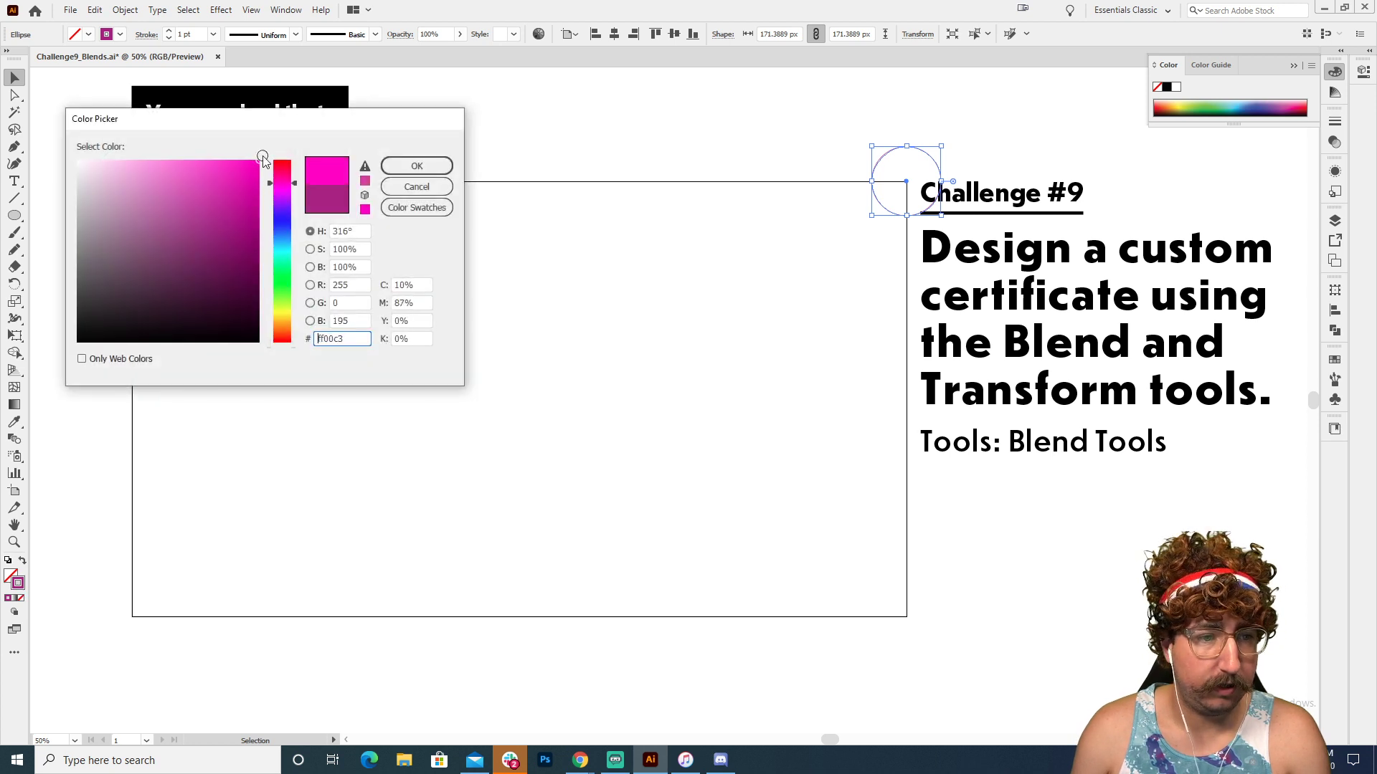
left_click(416, 166)
left_click(599, 300)
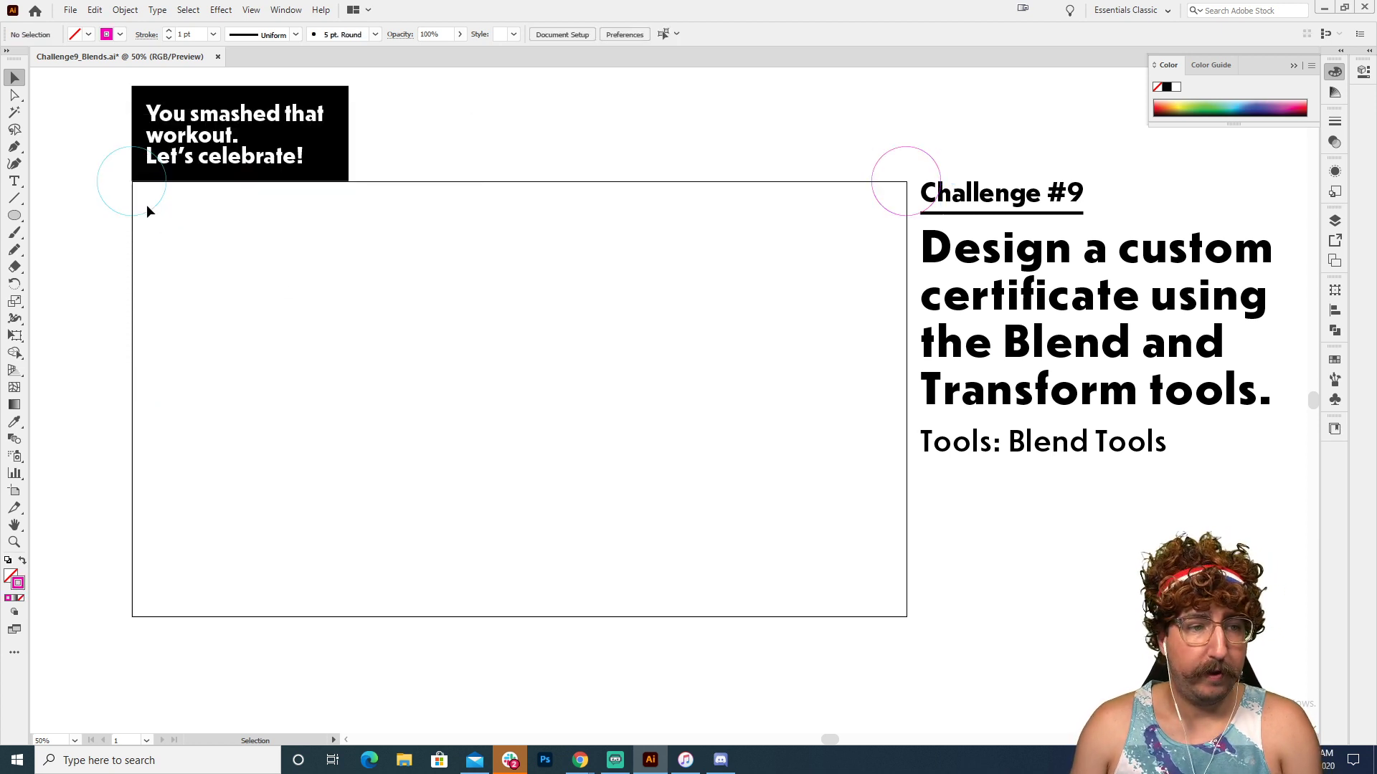
- Make a blend between the light blue and magenta circles along the certificate frame's top edge
left_click_drag(146, 204, 894, 253)
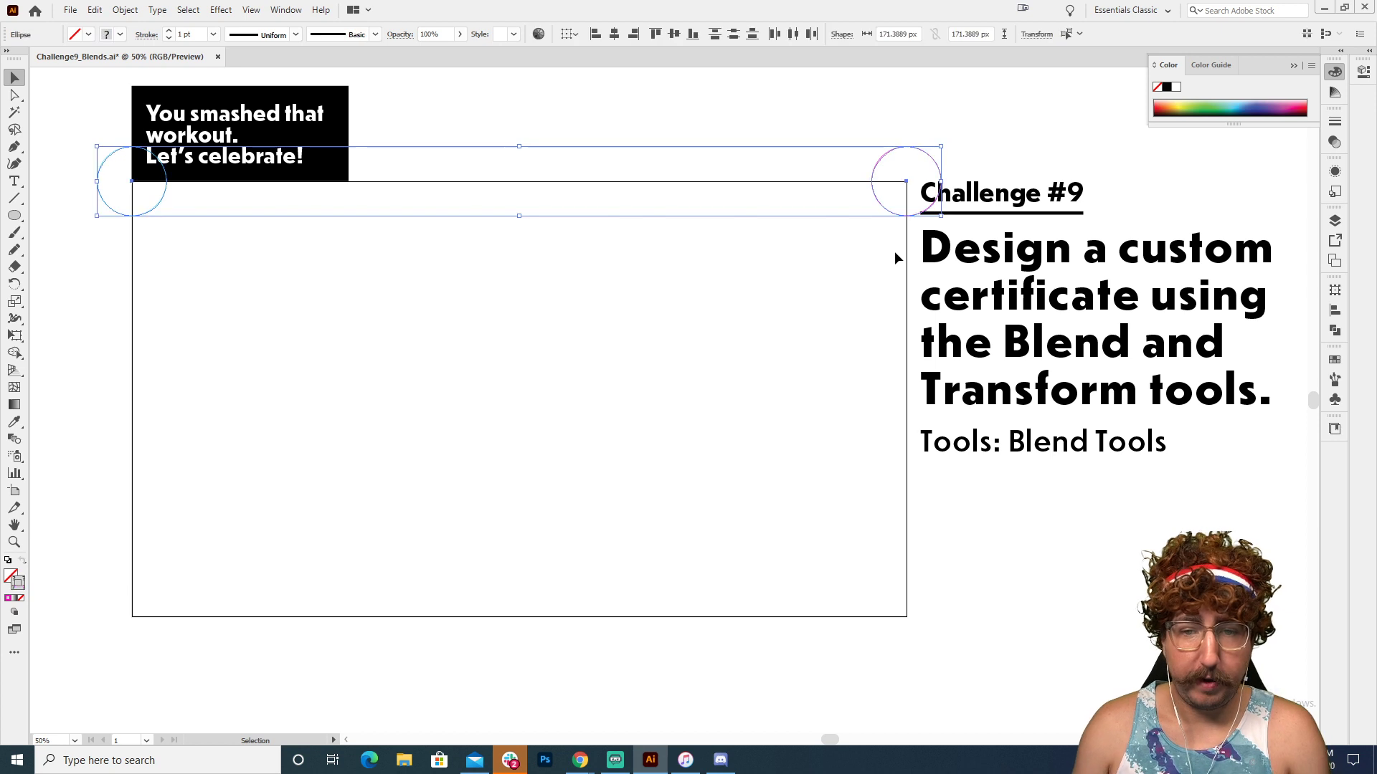
key("a")
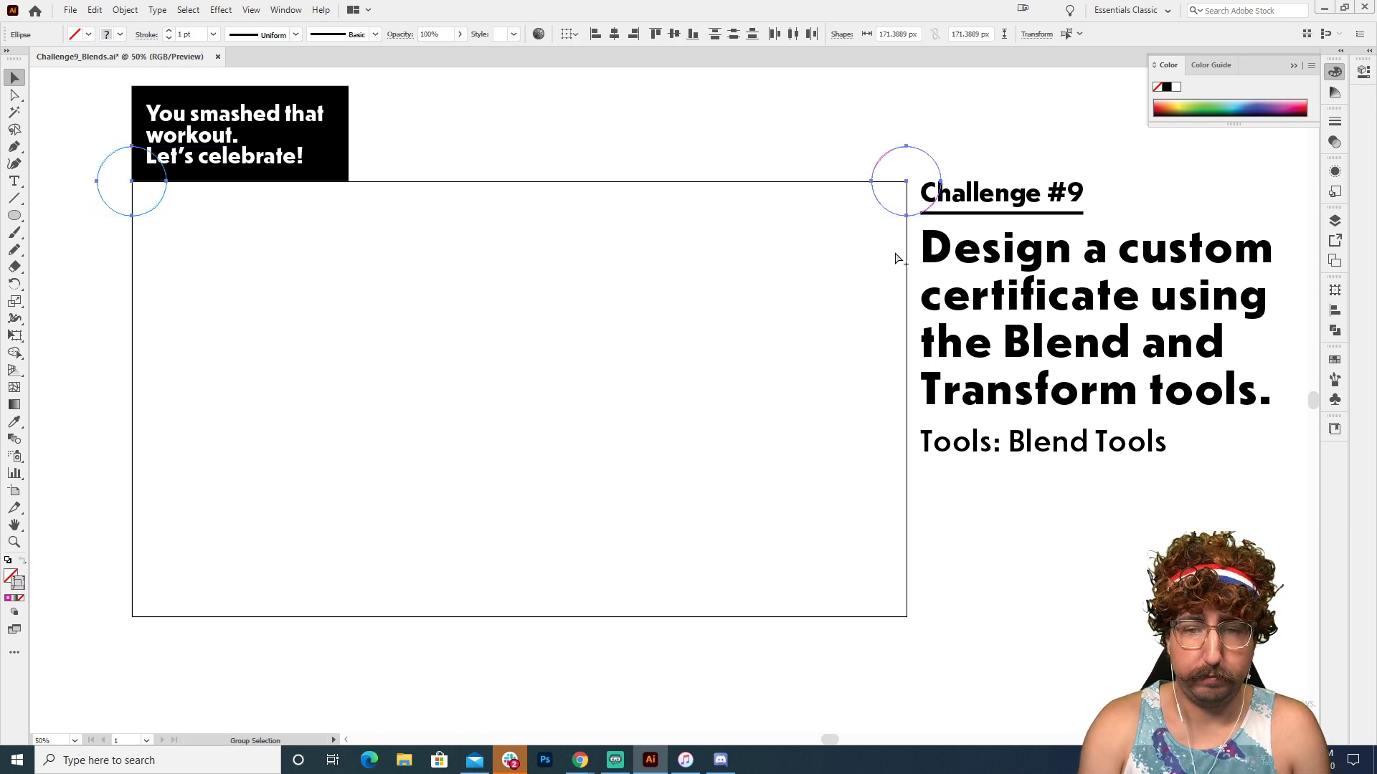
key("ctrl+alt+b")
left_click(571, 263)
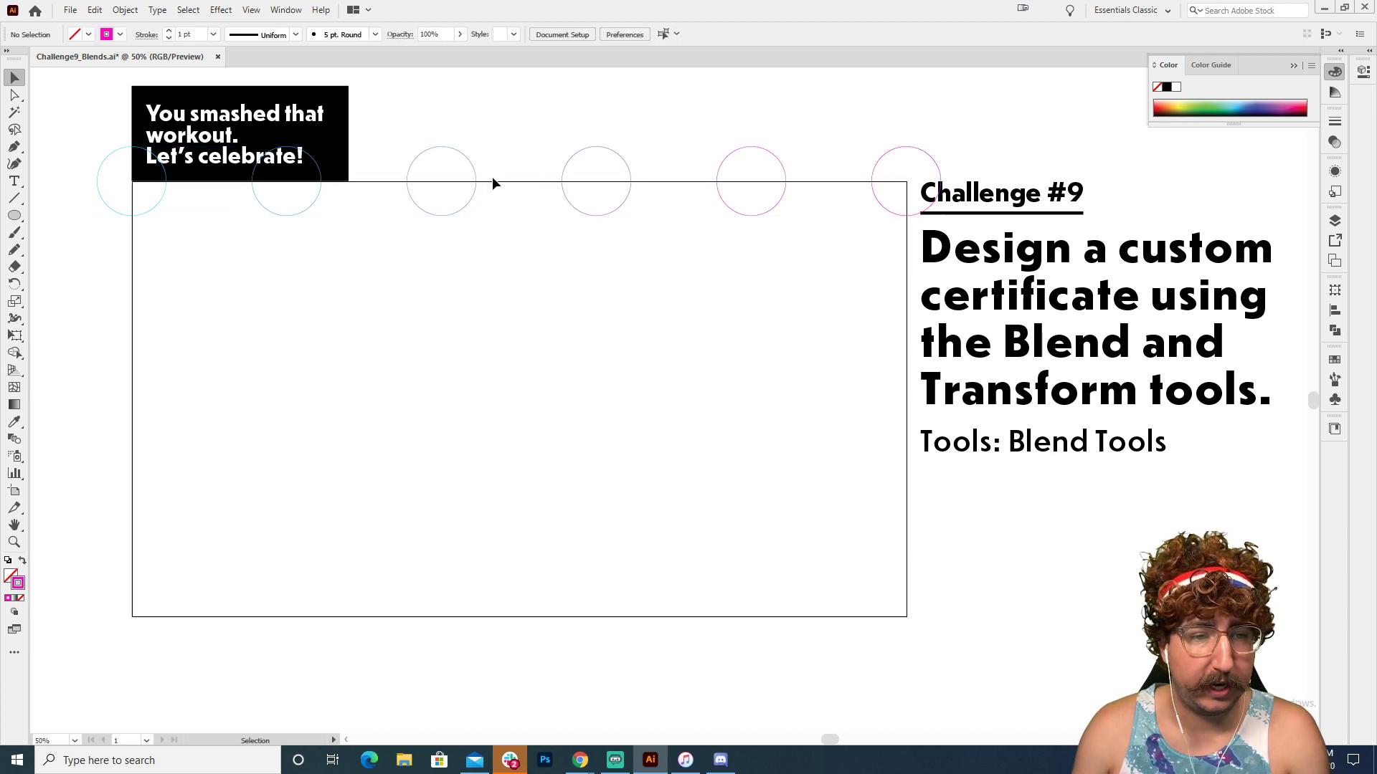
- Set the top-edge circle blend's spacing to 120 specified steps with the preview on, and deselect it
left_click(499, 185)
left_click(119, 13)
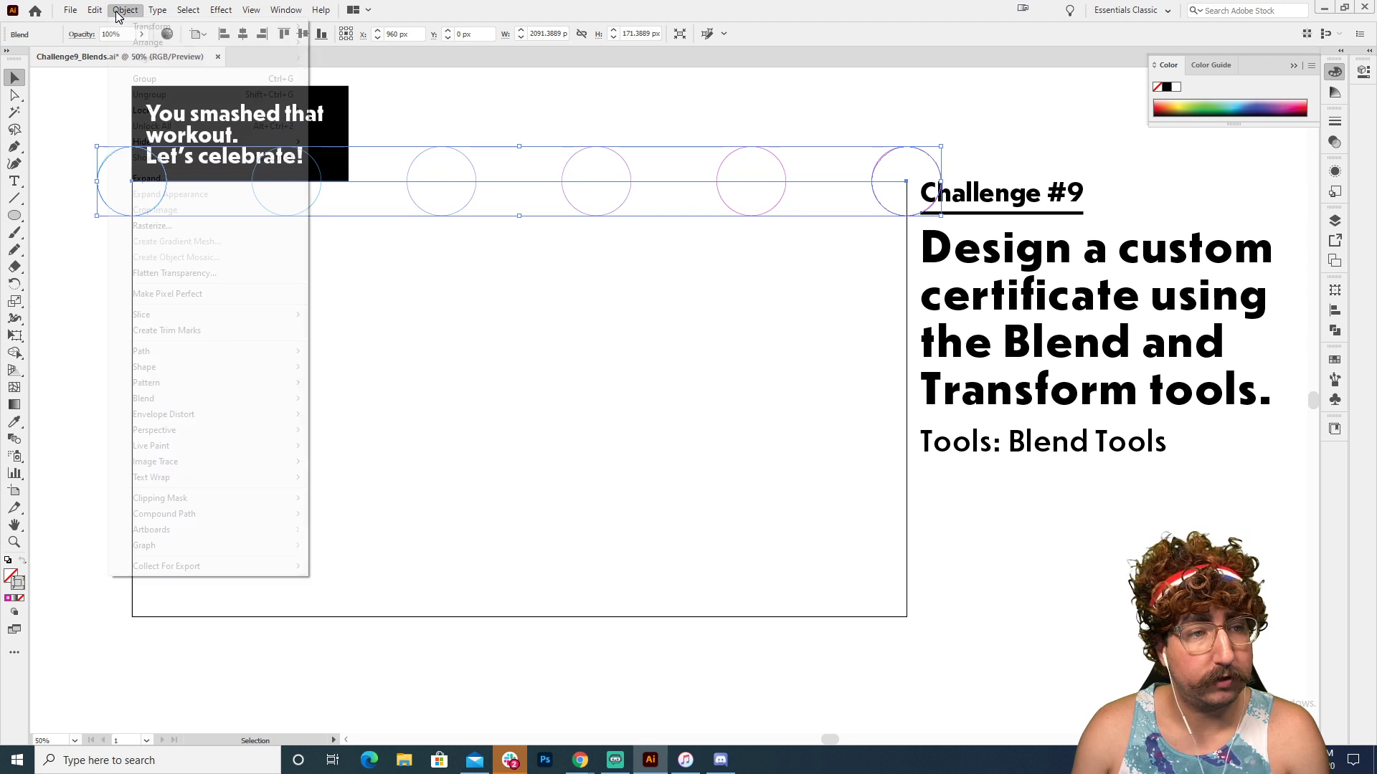
mouse_move(215, 395)
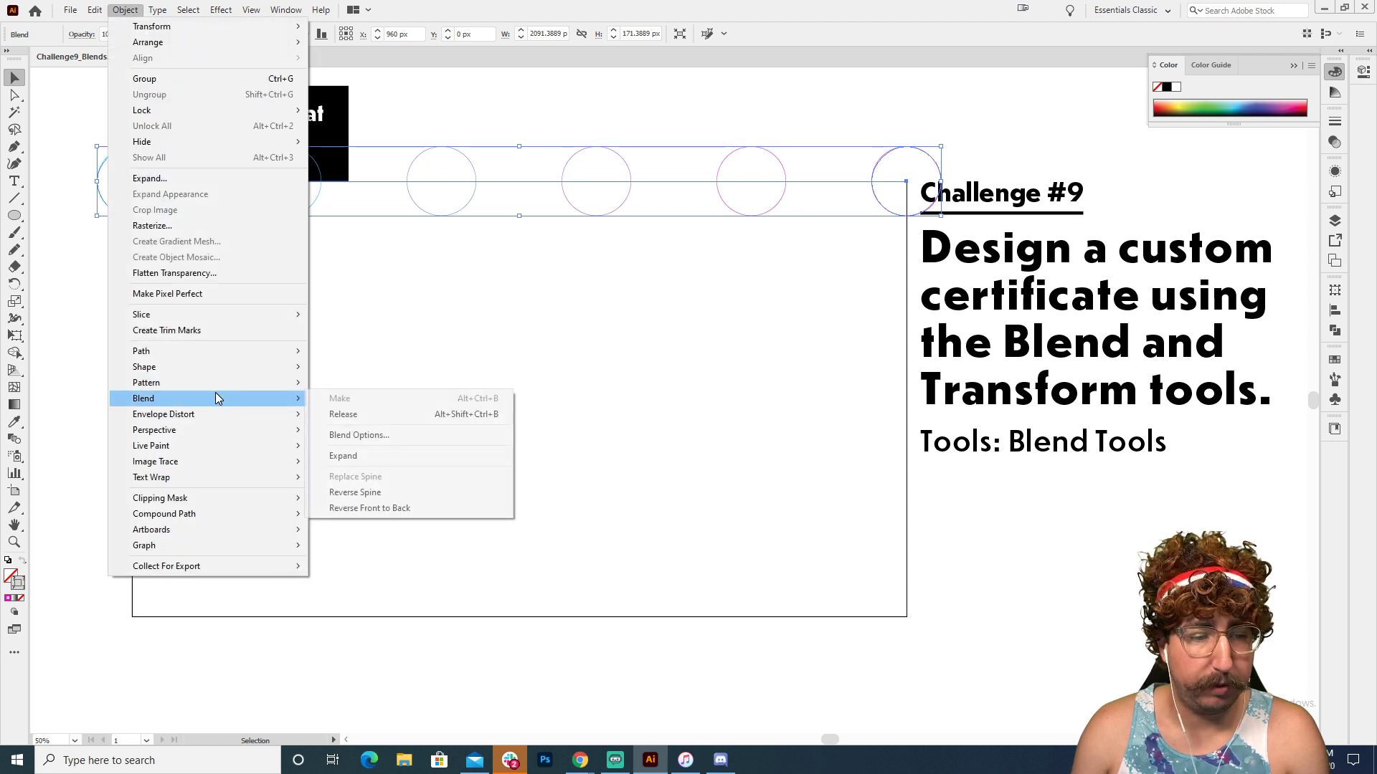
left_click(340, 432)
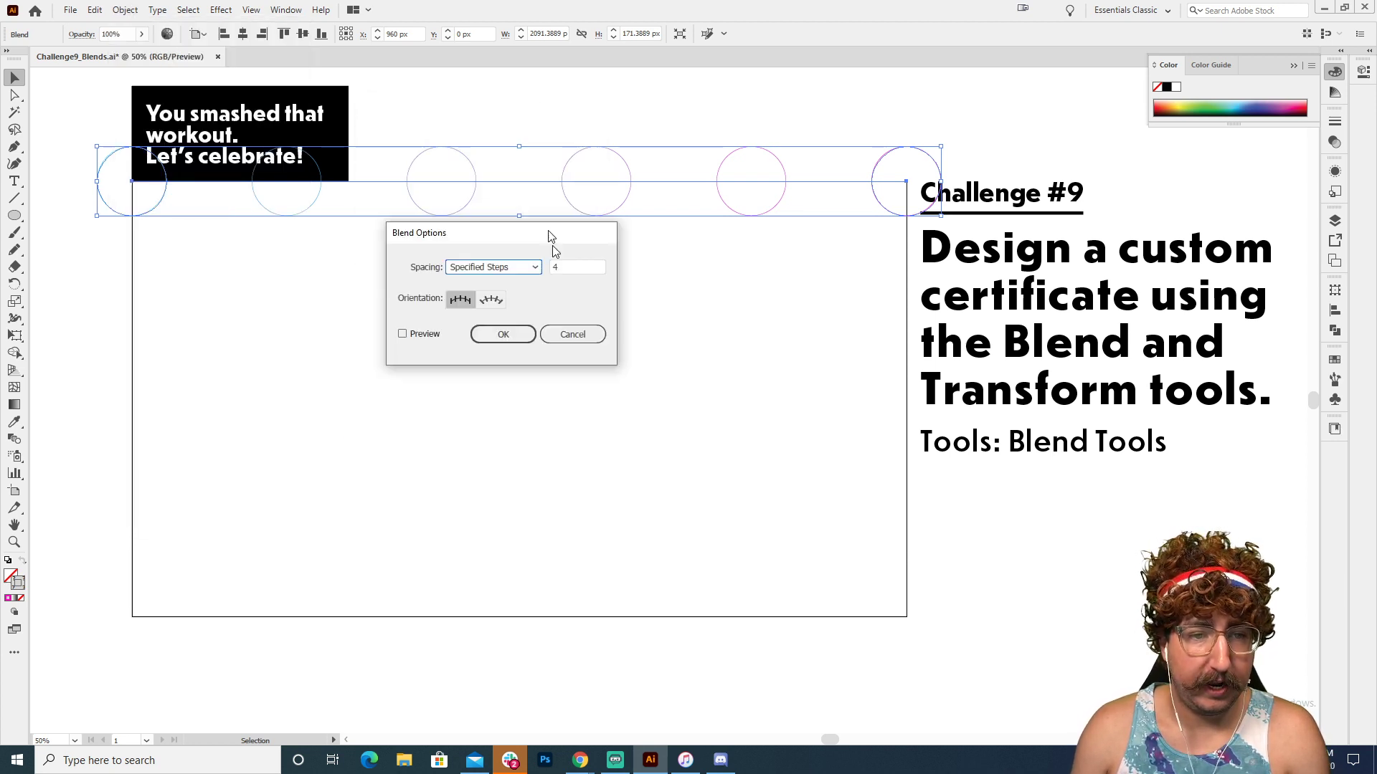
left_click_drag(548, 232, 626, 370)
left_click(653, 406)
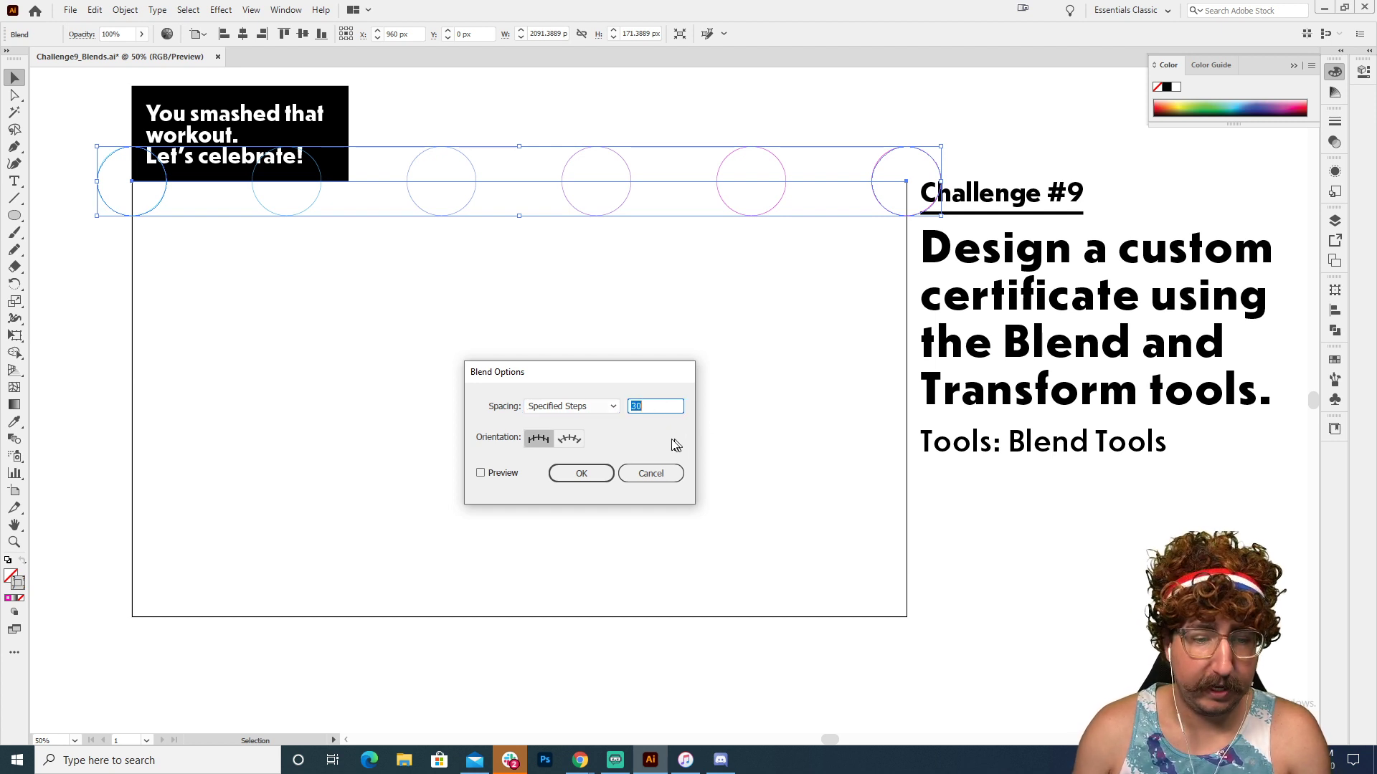
left_click(492, 475)
left_click(644, 406)
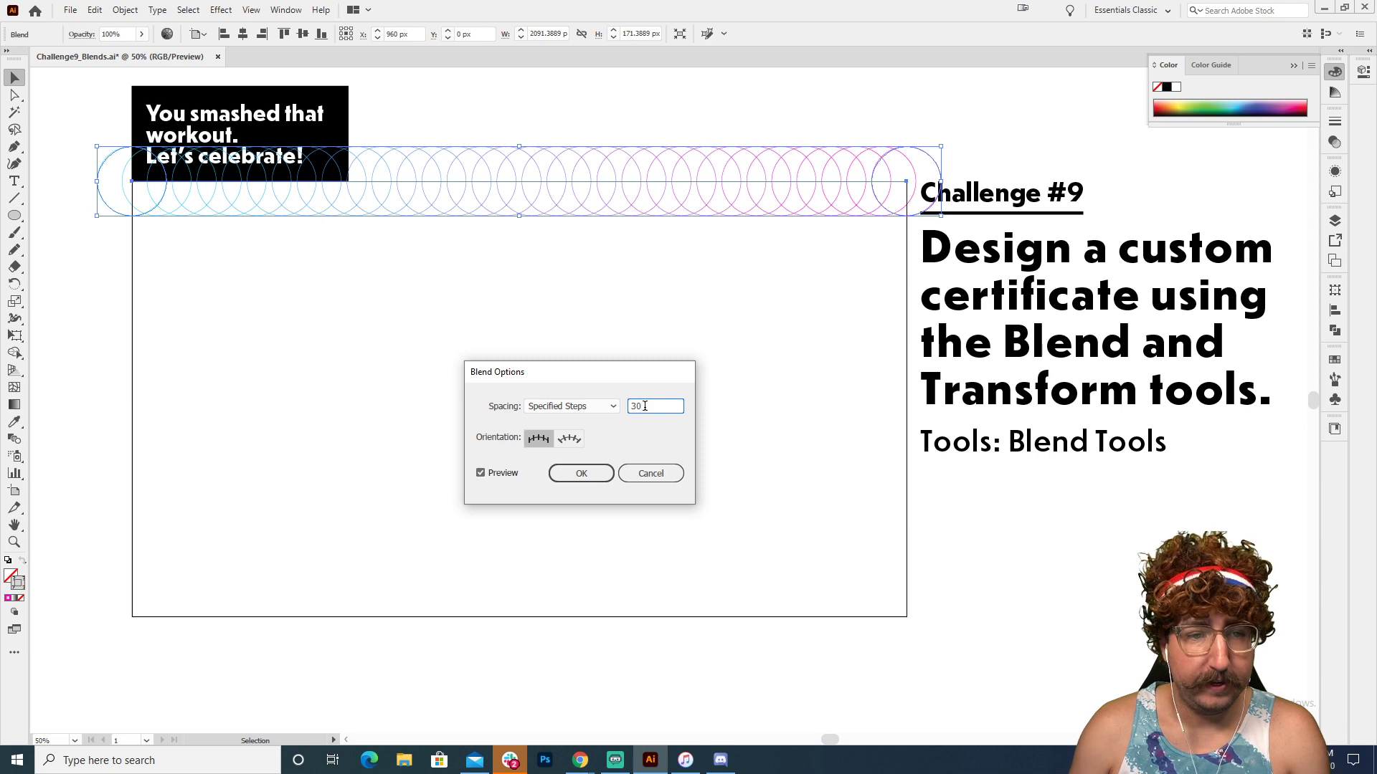
key("shift+Up")
key("shift+Up")
key("shift+Up")
key("shift+Up")
key("shift+Up")
key("shift+Up")
key("shift+Up")
key("shift+Up")
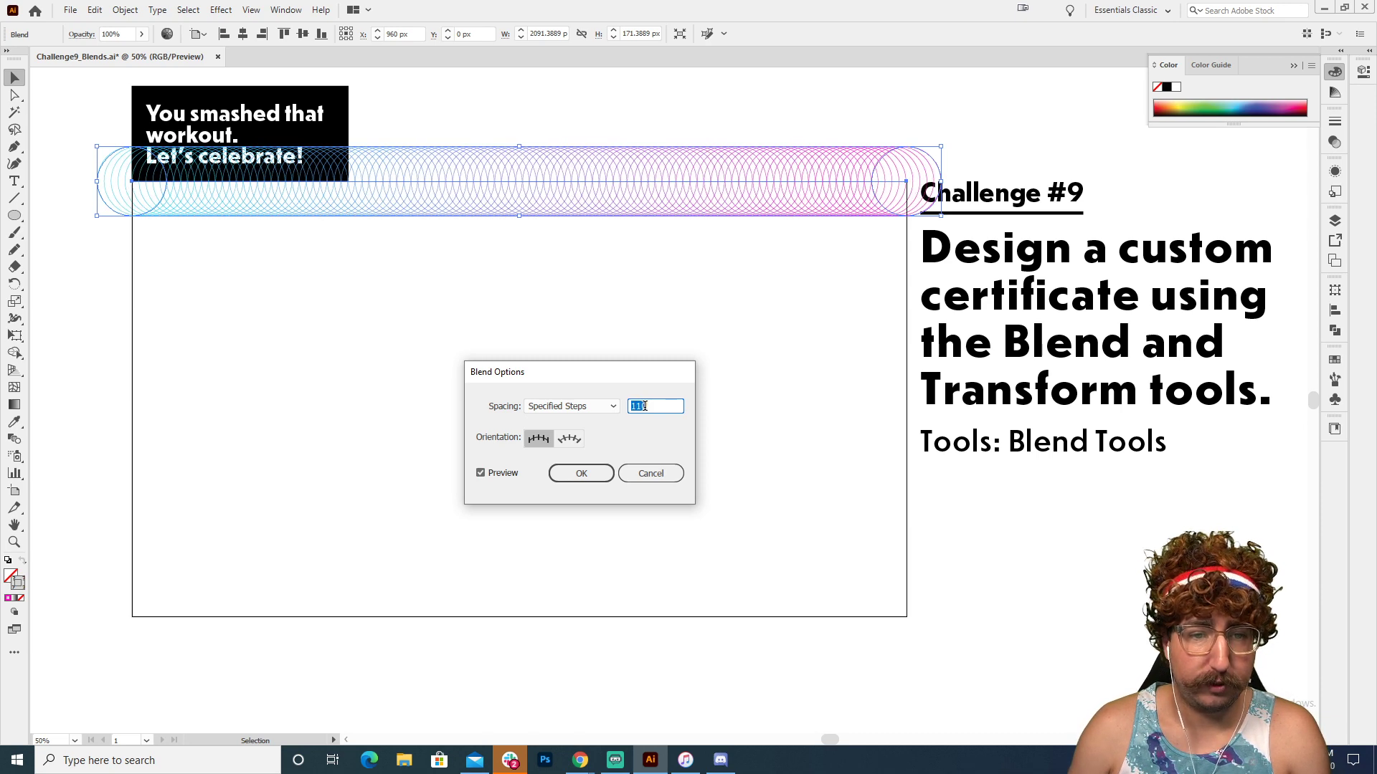
key("shift+Up")
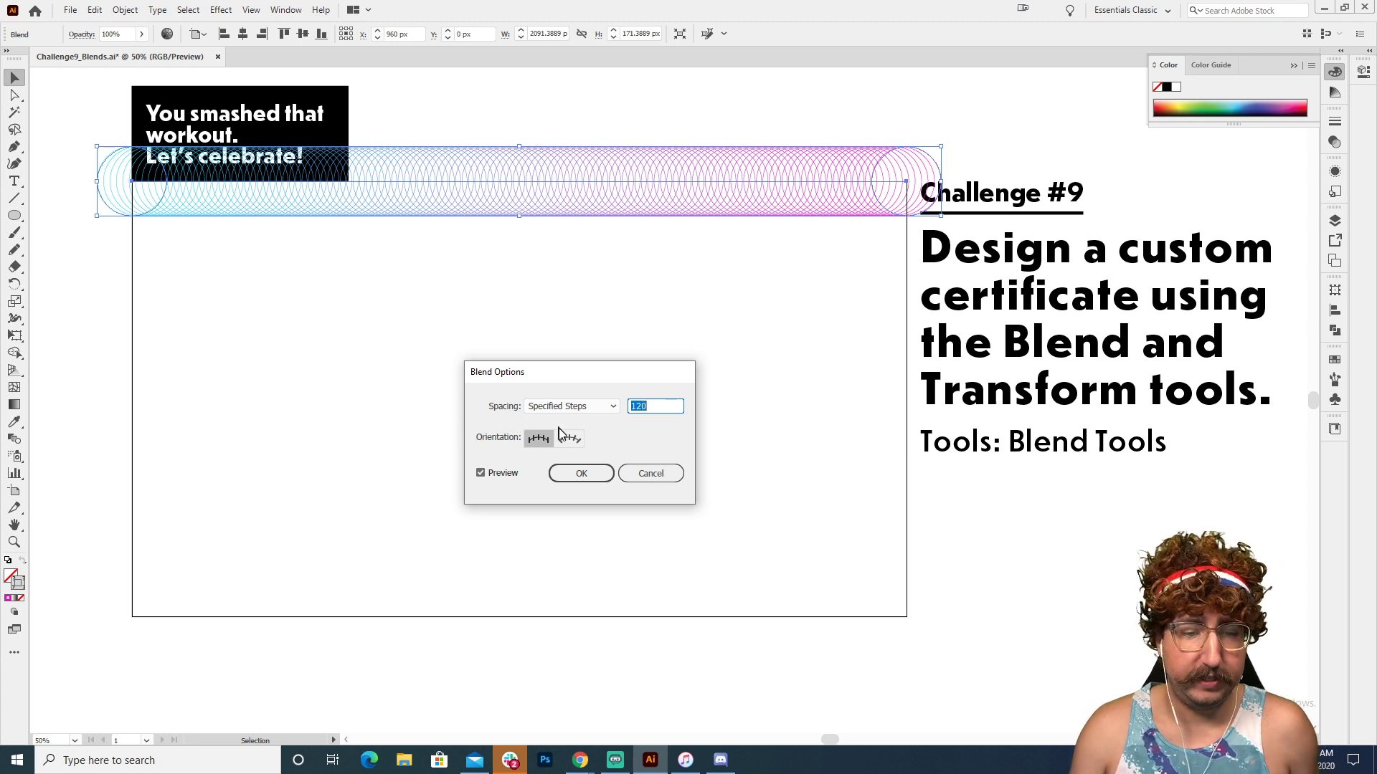
left_click(582, 479)
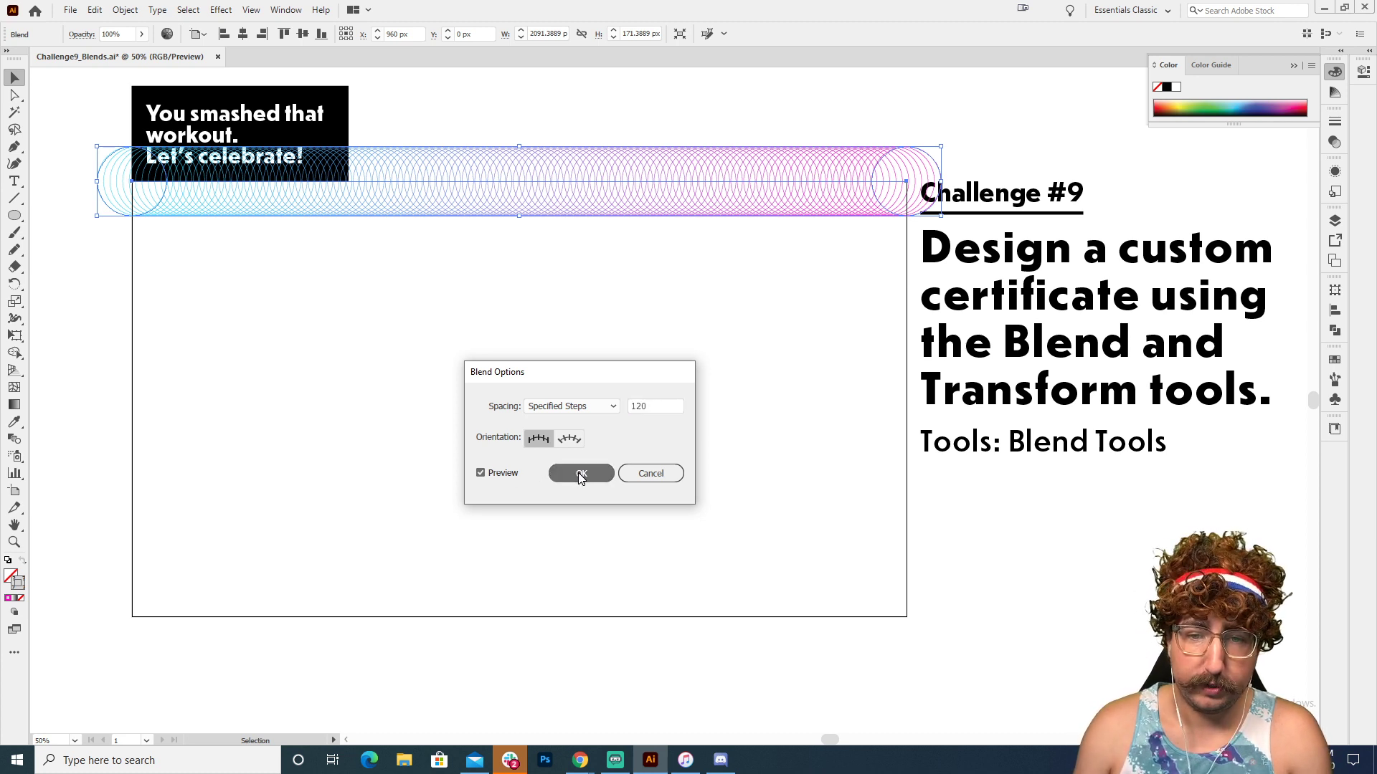
left_click(788, 337)
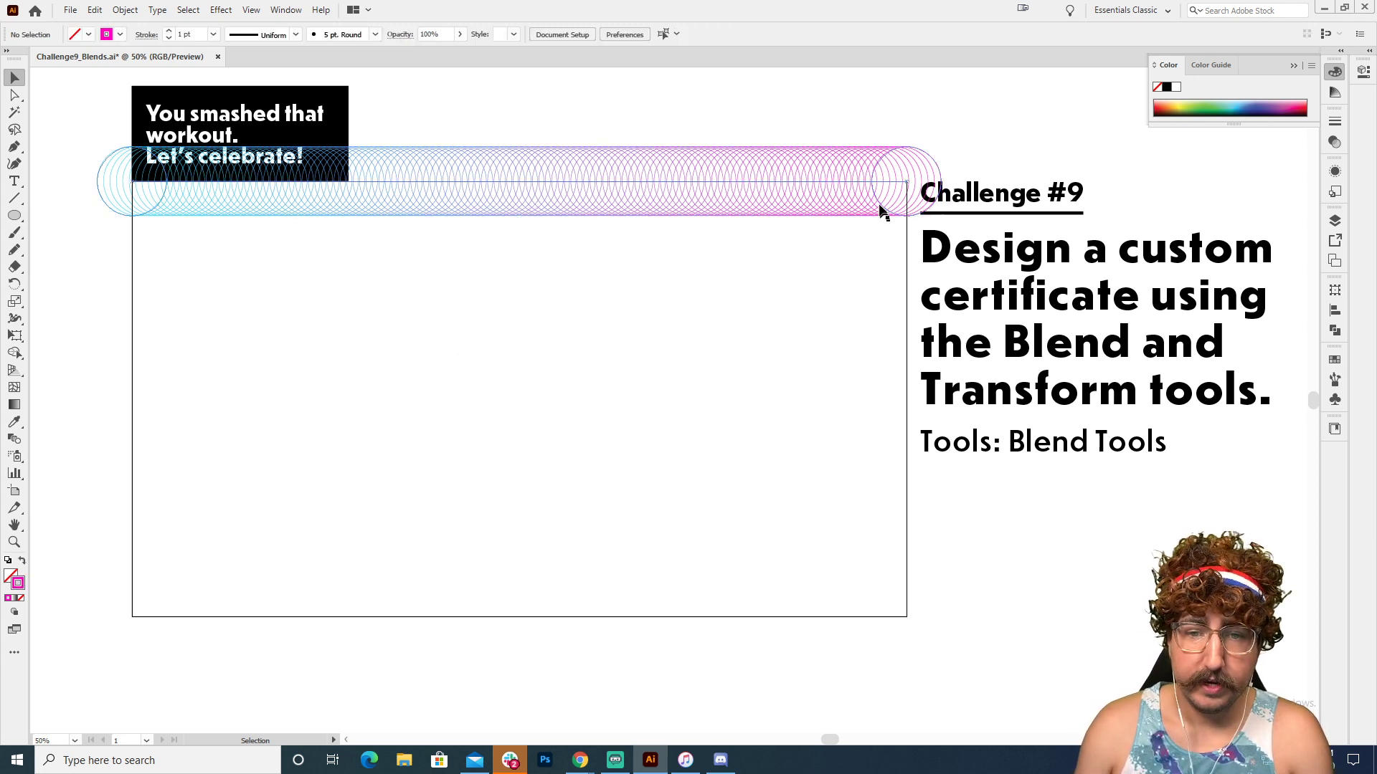
left_click(835, 183)
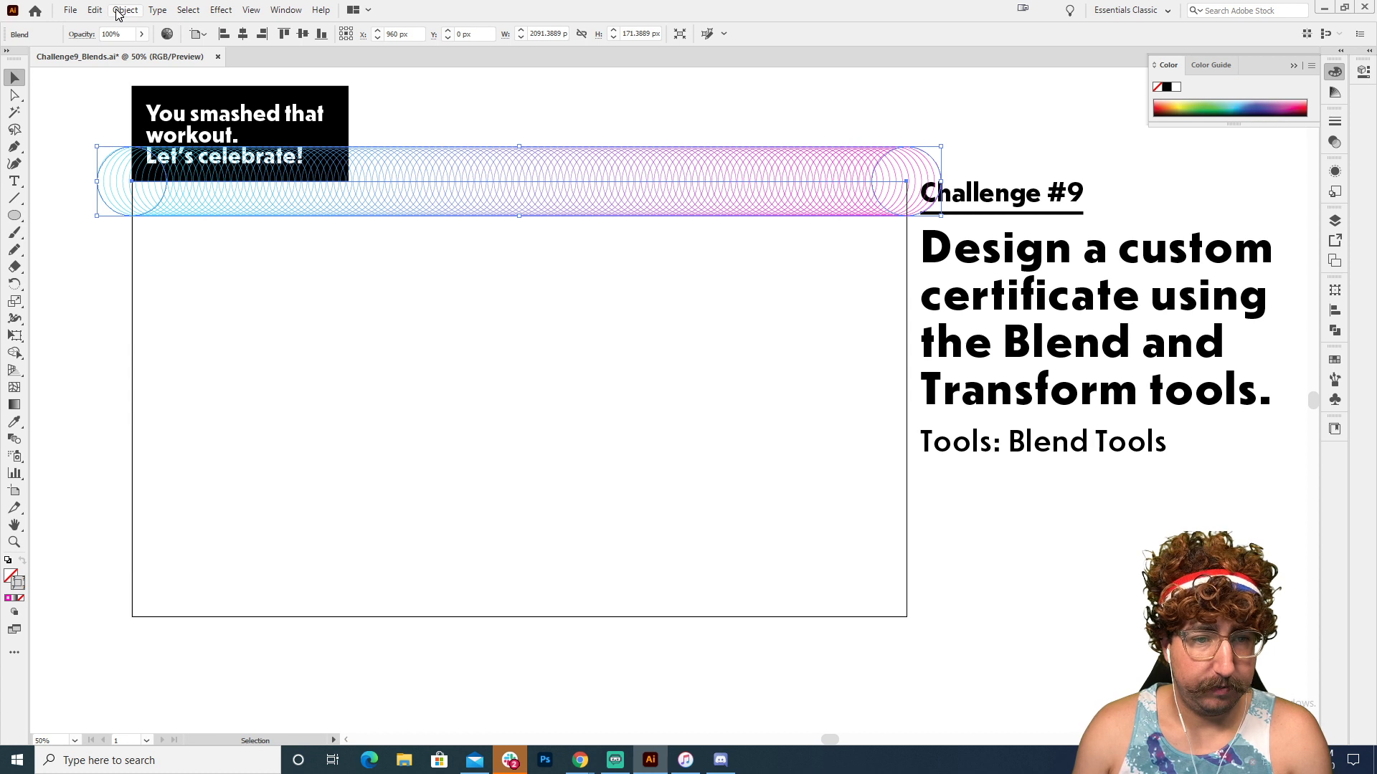
left_click(811, 357)
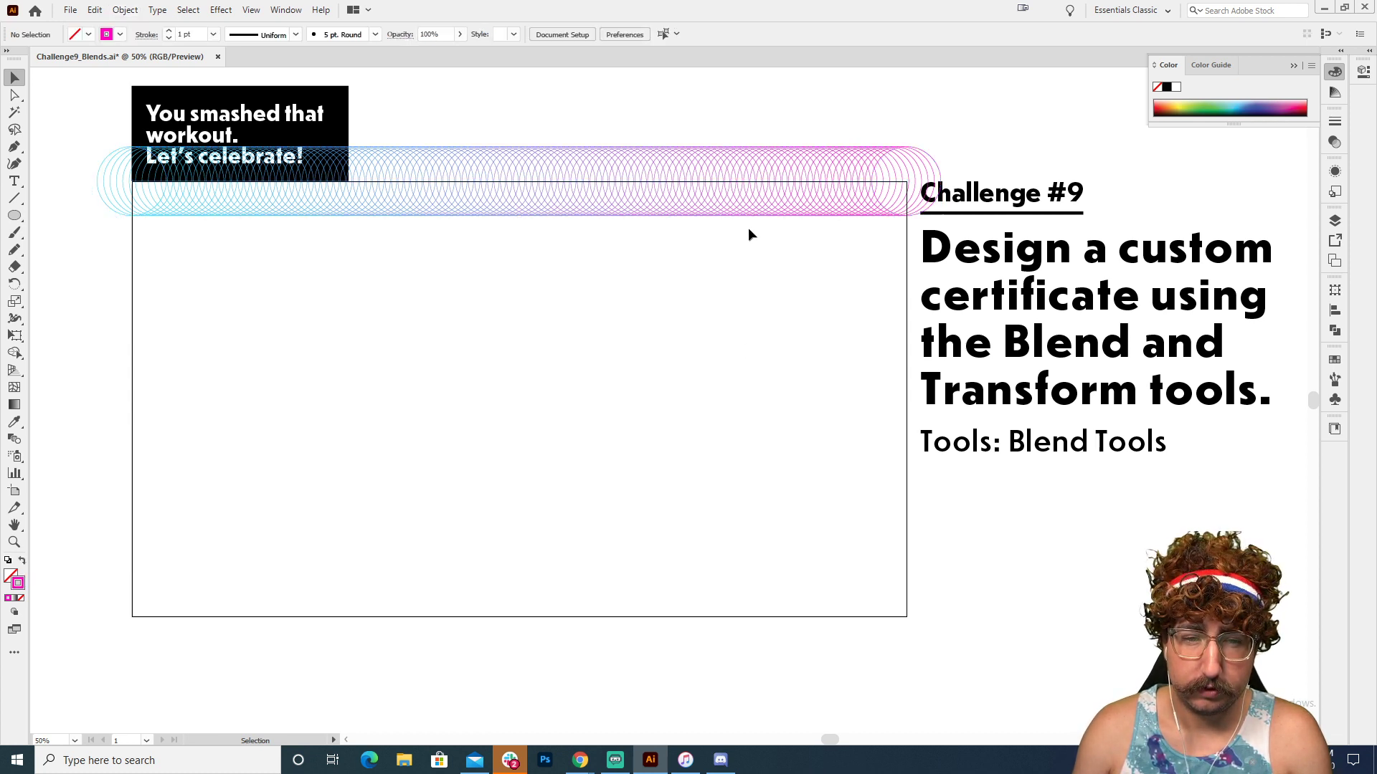
key("l")
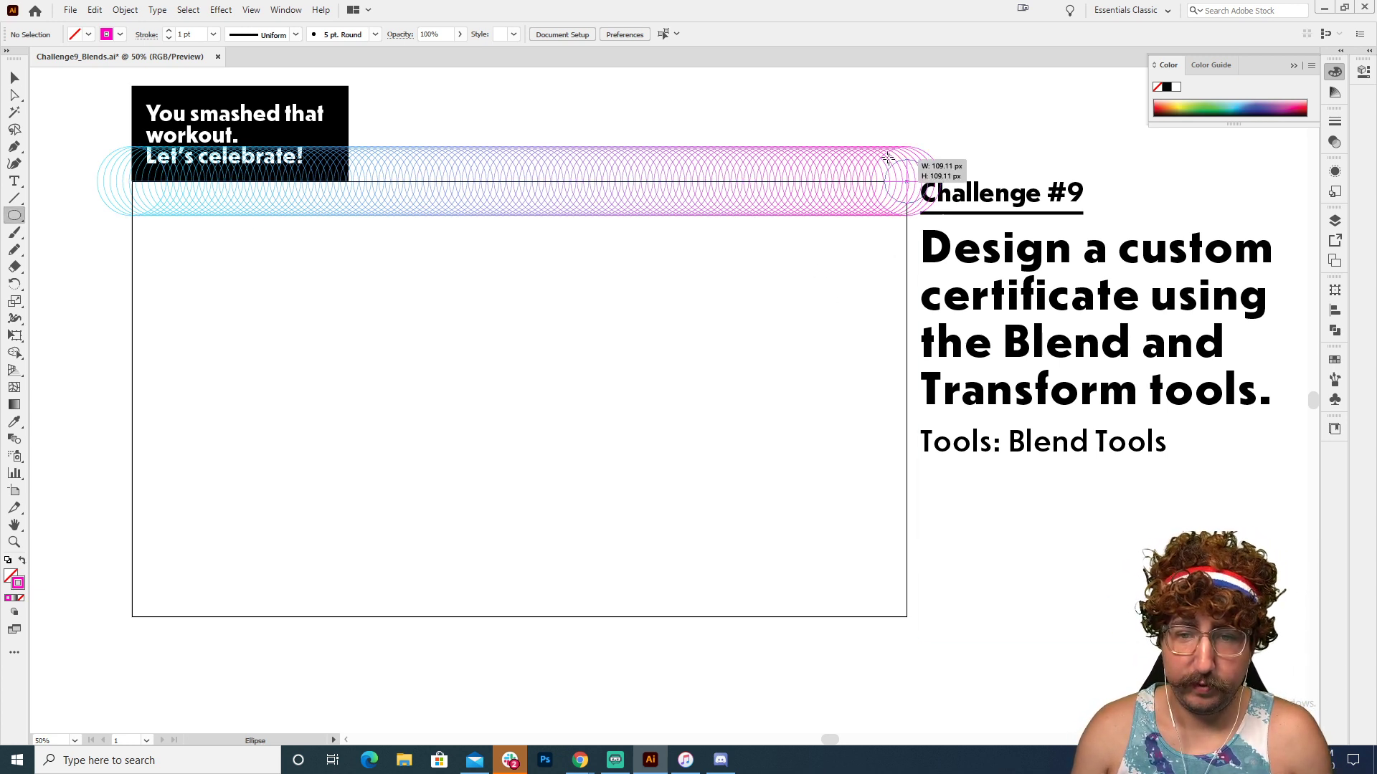
left_click_drag(940, 209, 876, 145)
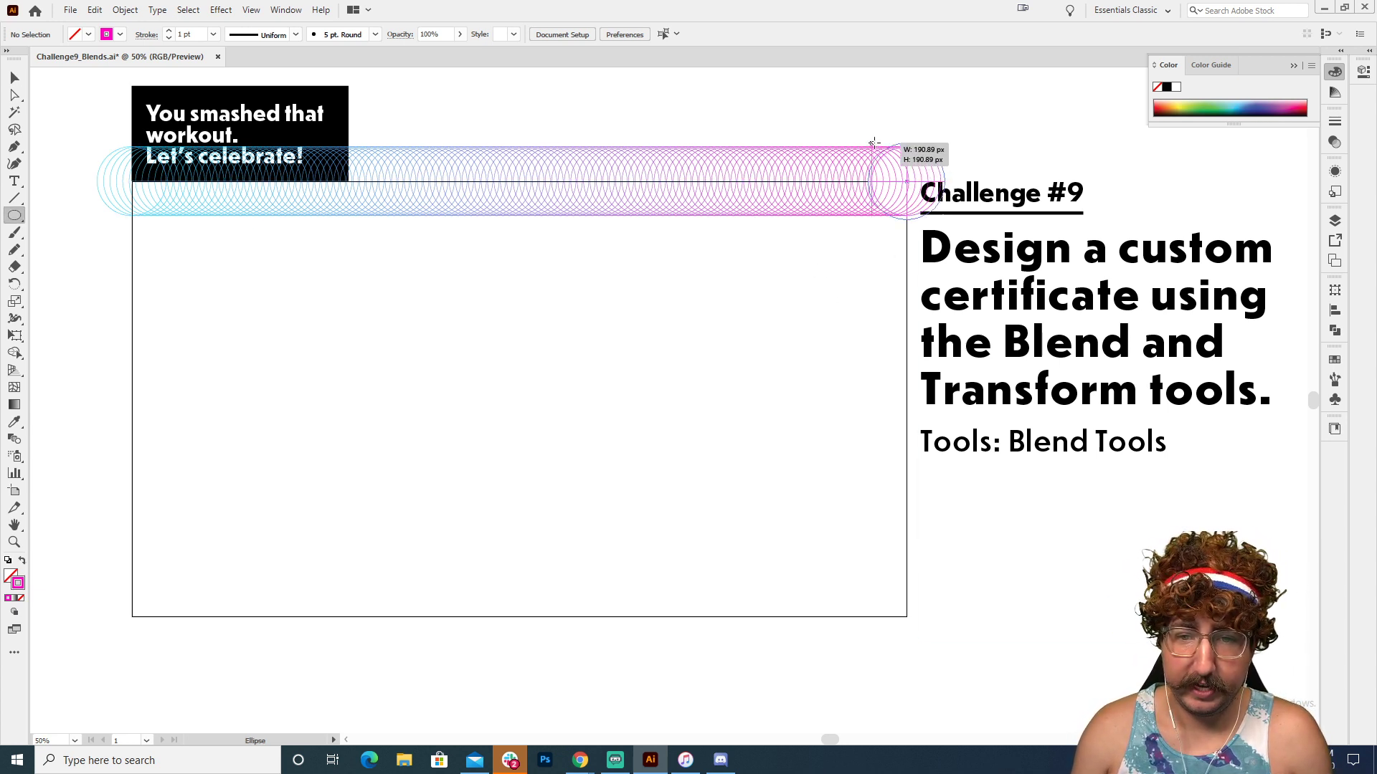
- Rotate a copy of the top-edge circle blend to vertical about its centre
key("v")
left_click(649, 192)
key("r")
left_click_drag(854, 351, 724, 153)
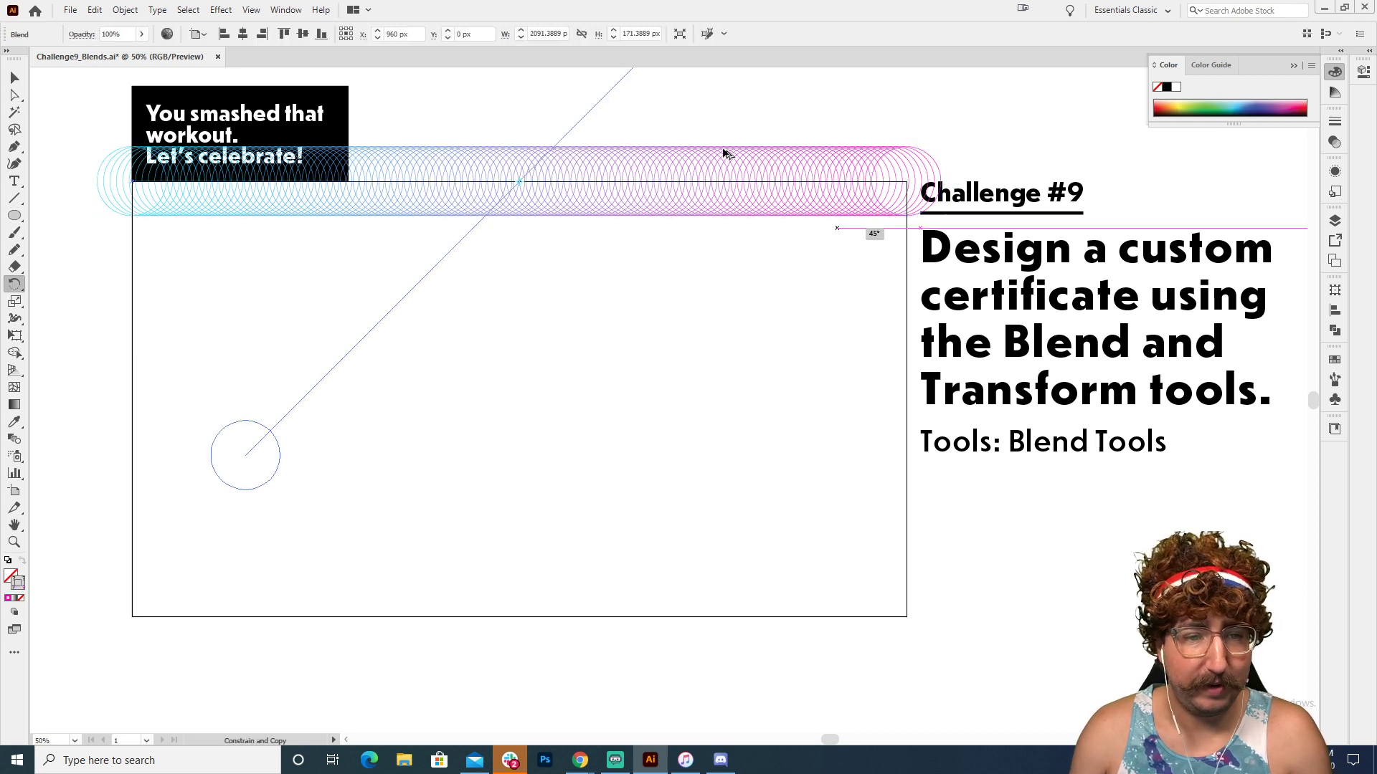
left_click_drag(631, 119, 574, 128)
key("v")
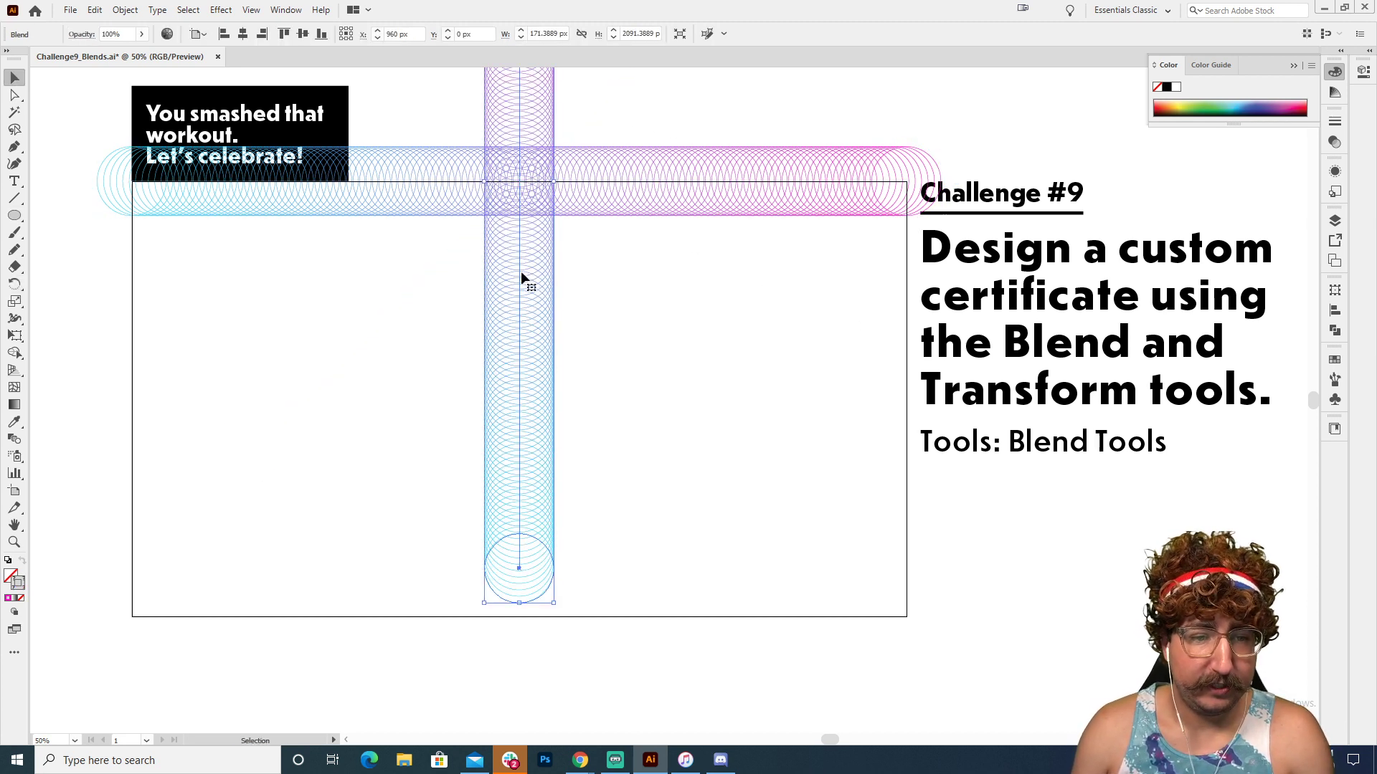
- Reflect the vertical blend so its blue end is at the top and align that end with the frame's top-left corner
left_click_drag(521, 271, 172, 490)
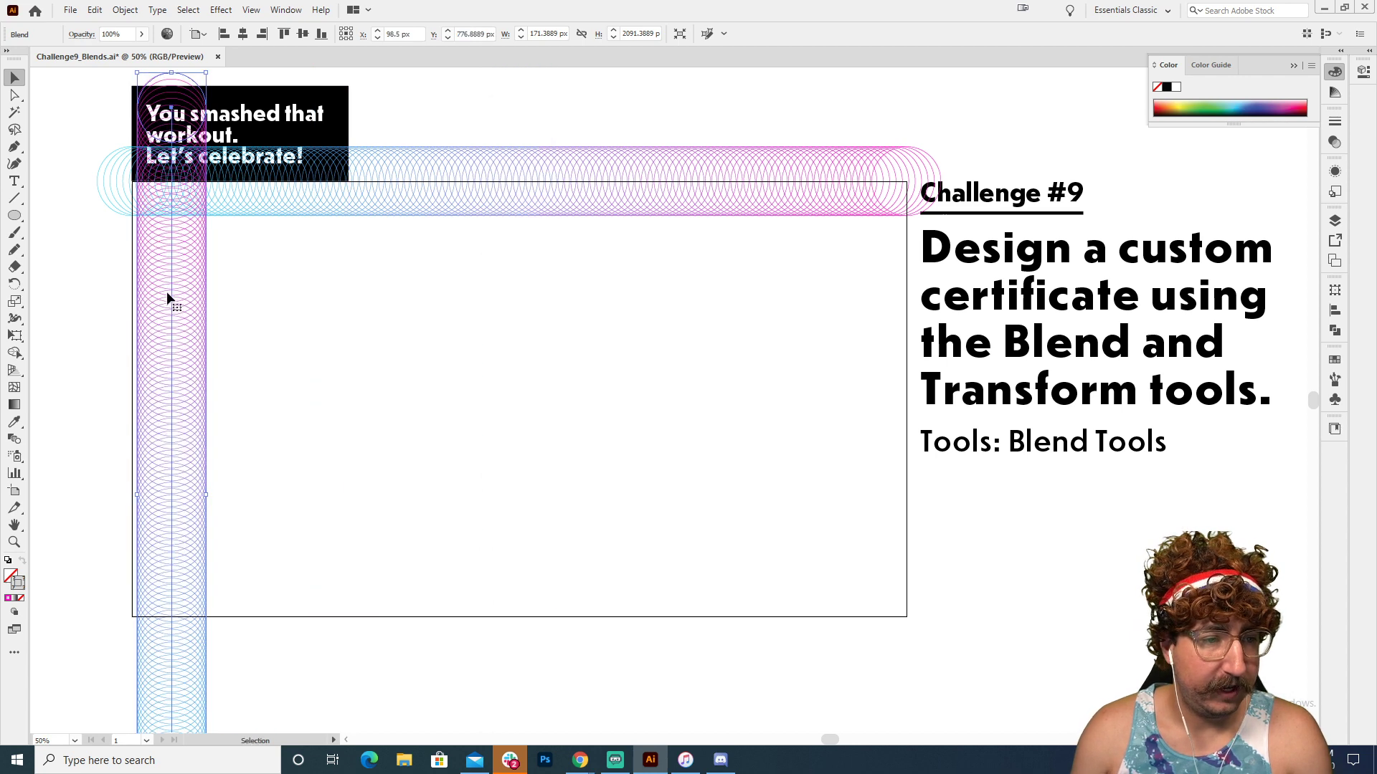
key("o")
left_click_drag(77, 170, 230, 655)
key("v")
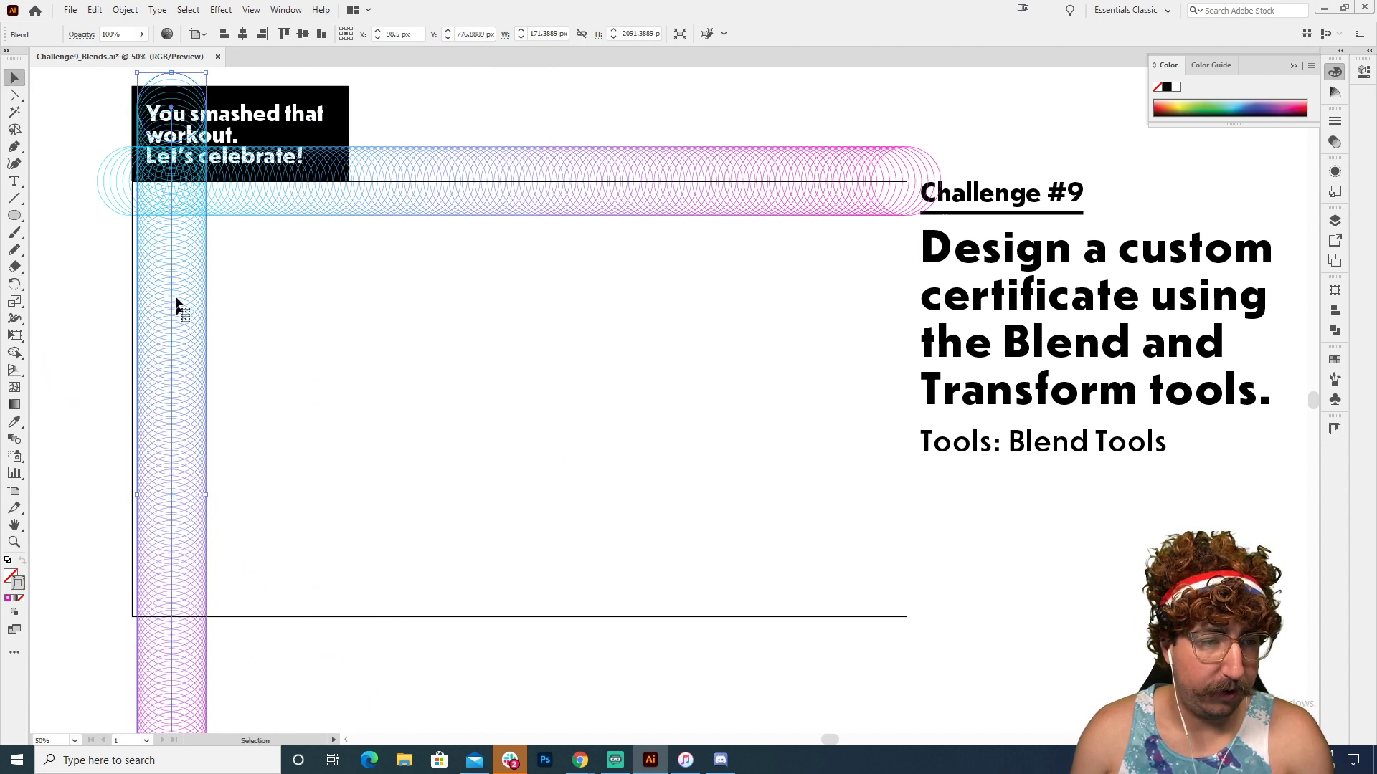
left_click_drag(176, 301, 131, 363)
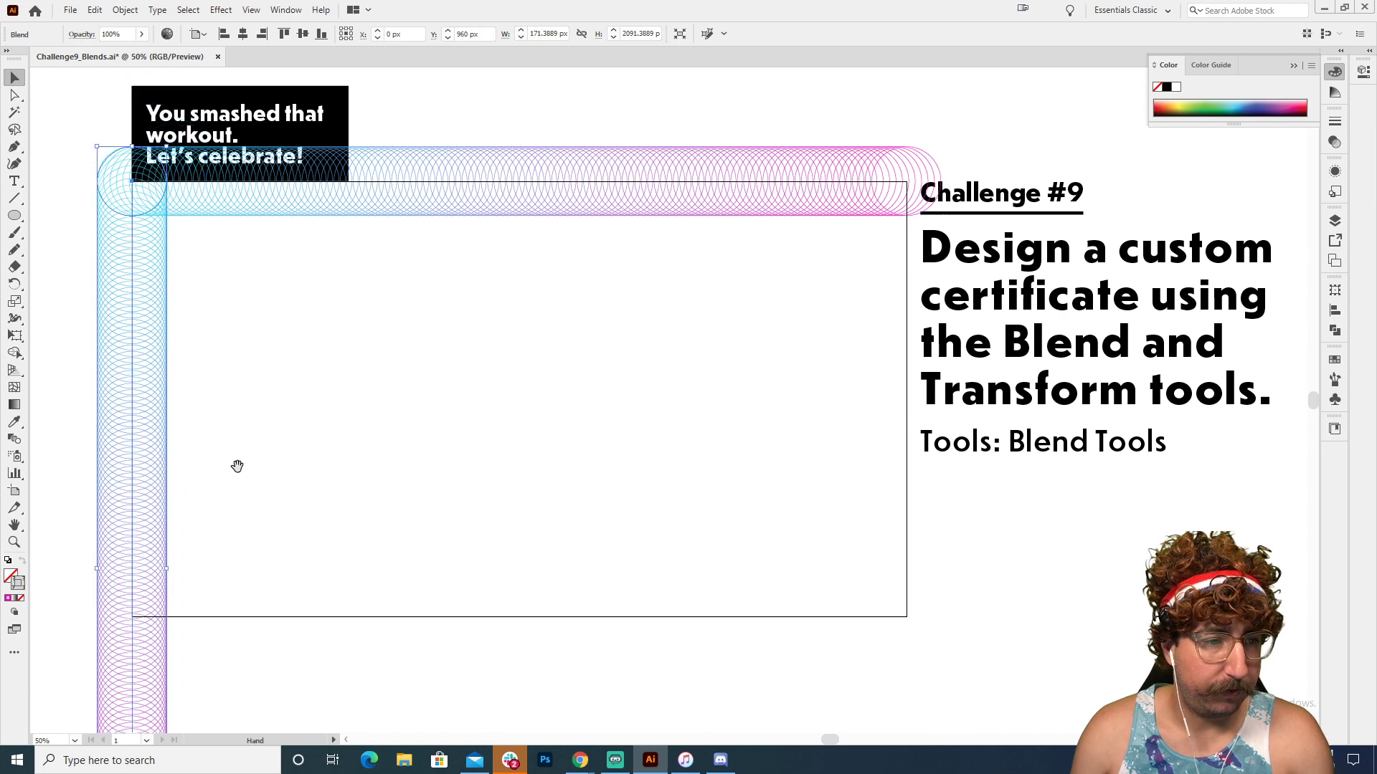
- Shorten the vertical blend by moving its magenta end circle up onto the certificate frame's bottom-left corner
scroll(400, 430, "down", 5)
scroll(400, 430, "left", 4)
scroll(488, 526, "down", 3)
scroll(488, 526, "left", 2)
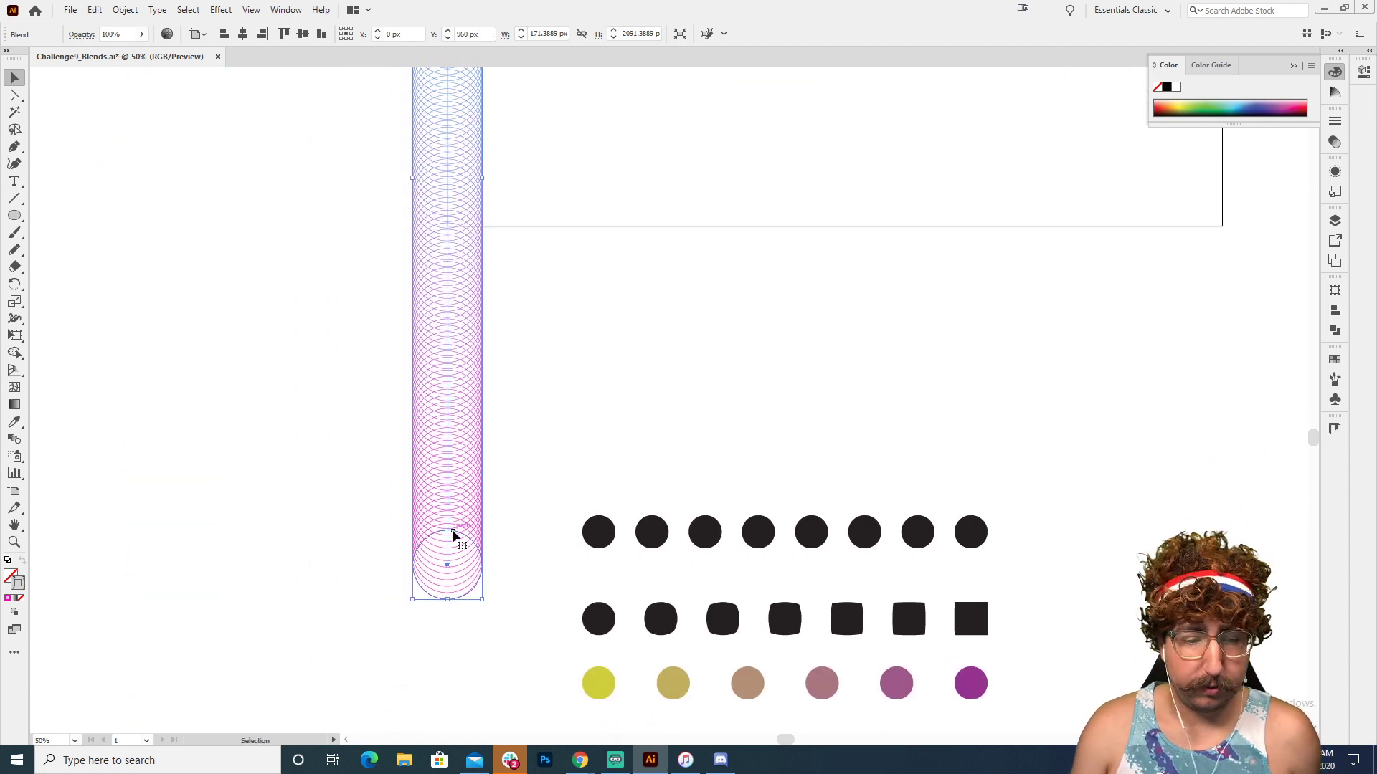
double_click(461, 537)
left_click_drag(462, 538, 514, 221)
scroll(541, 289, "up", 8)
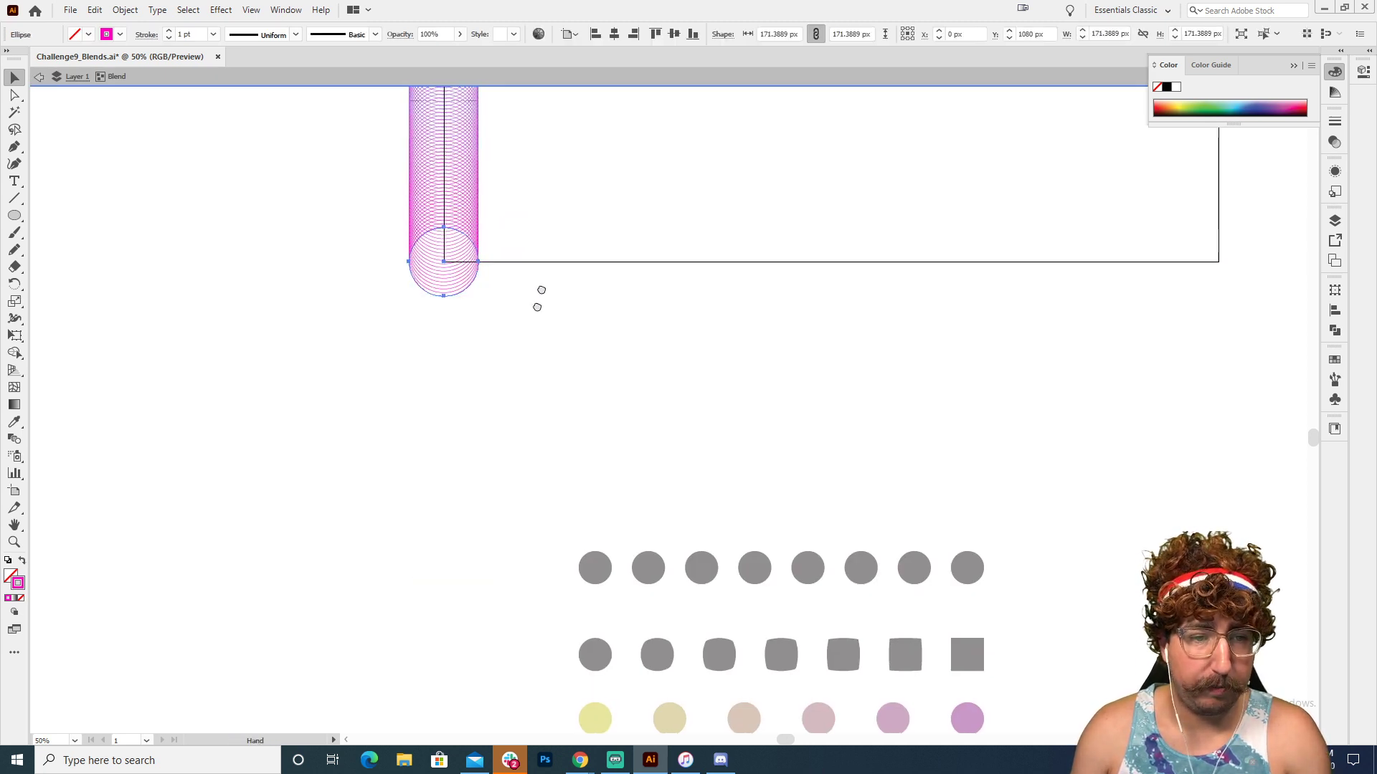
scroll(473, 584, "right", 2)
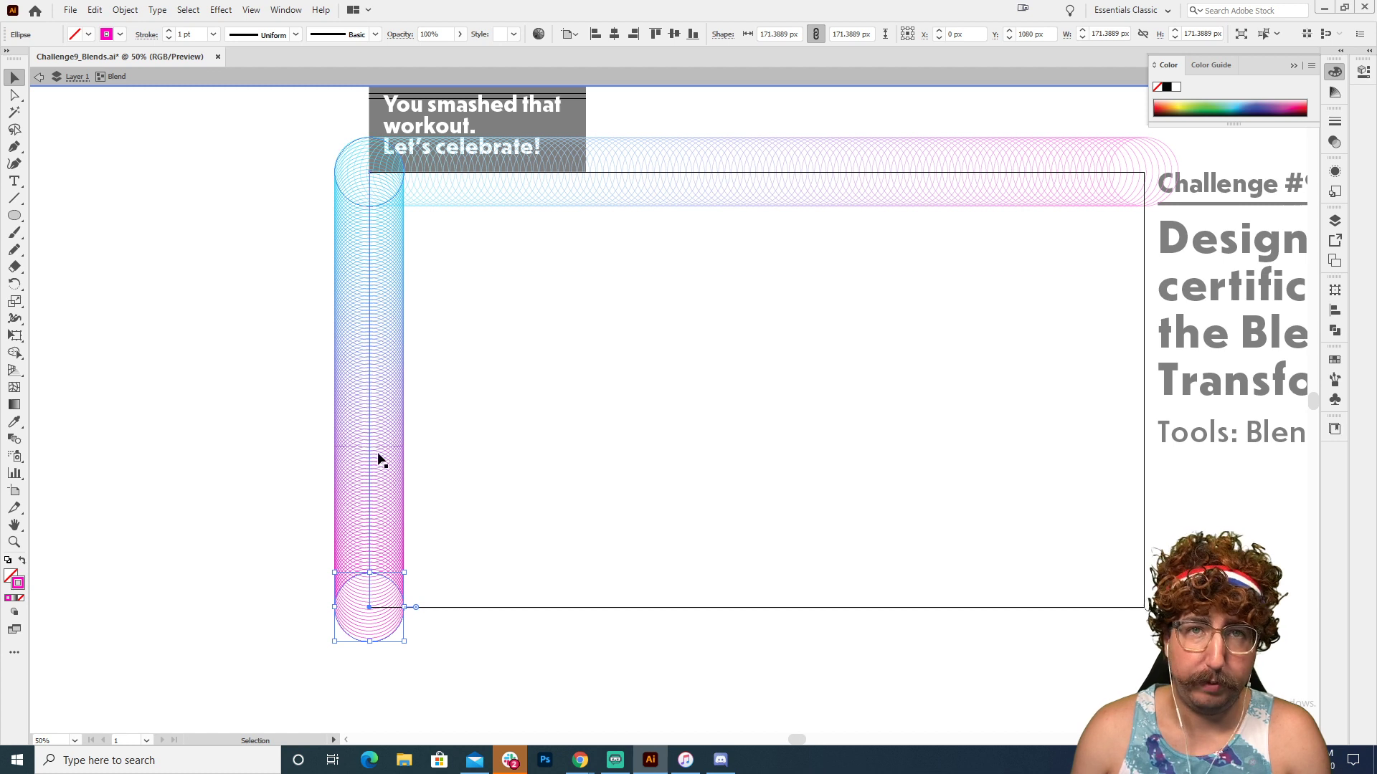
- Set the vertical left-edge circle blend's spacing to 50 specified steps with the preview on, and deselect it
left_click(382, 228)
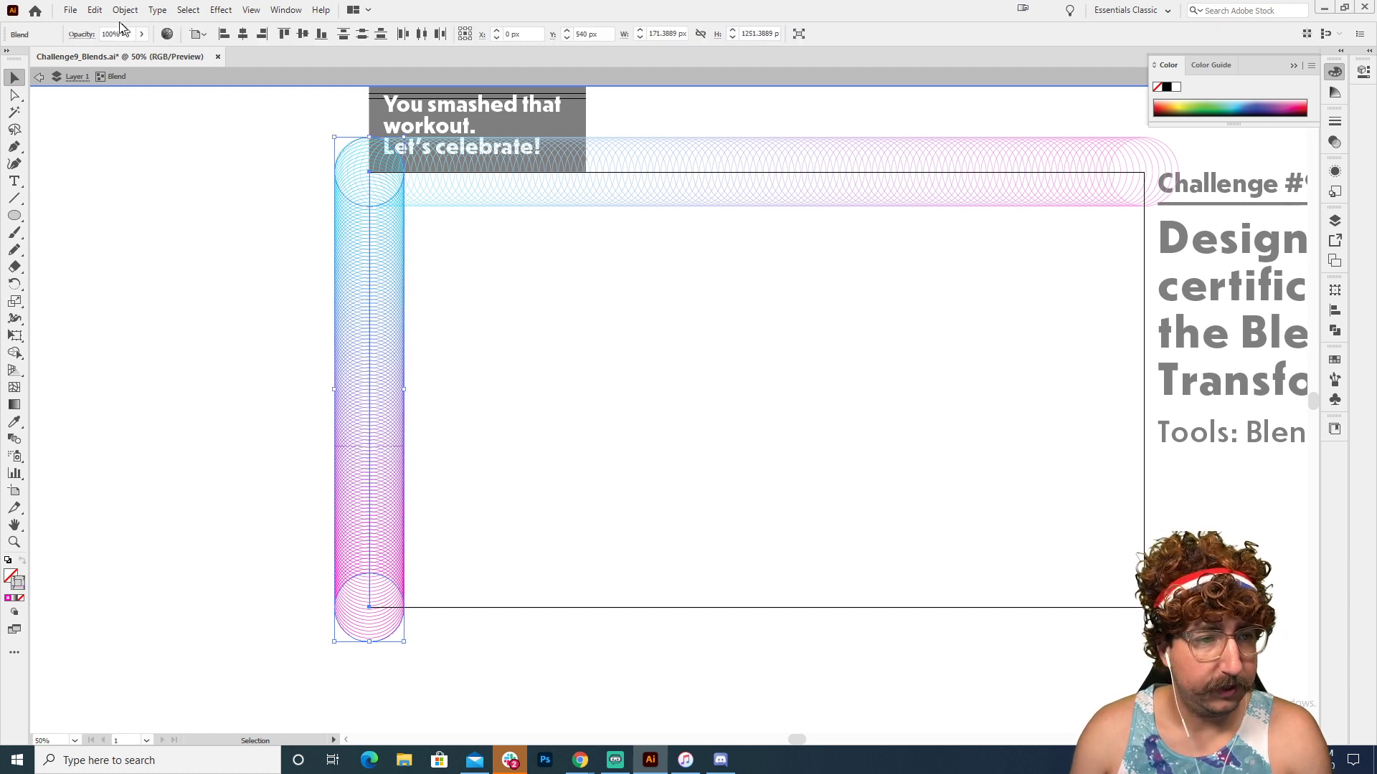
left_click(124, 9)
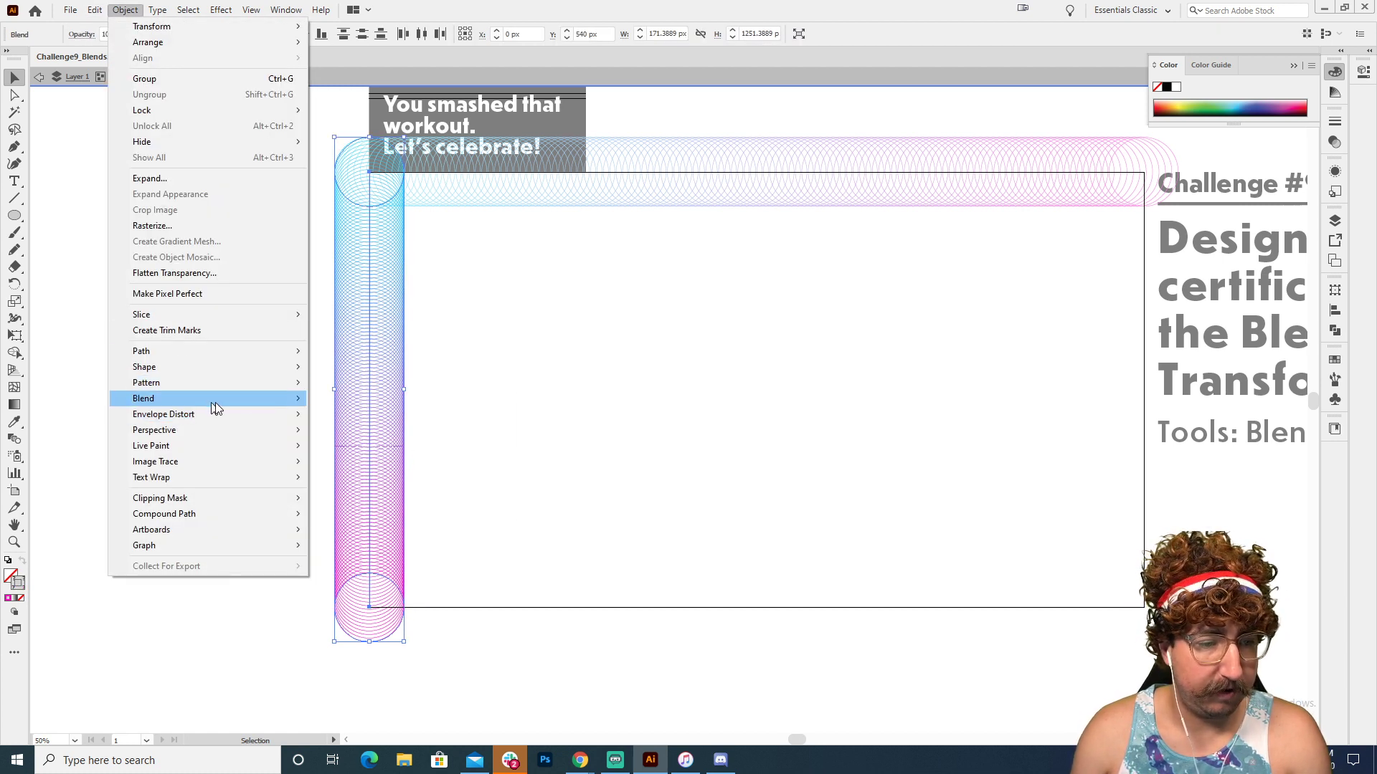
mouse_move(208, 399)
left_click(371, 434)
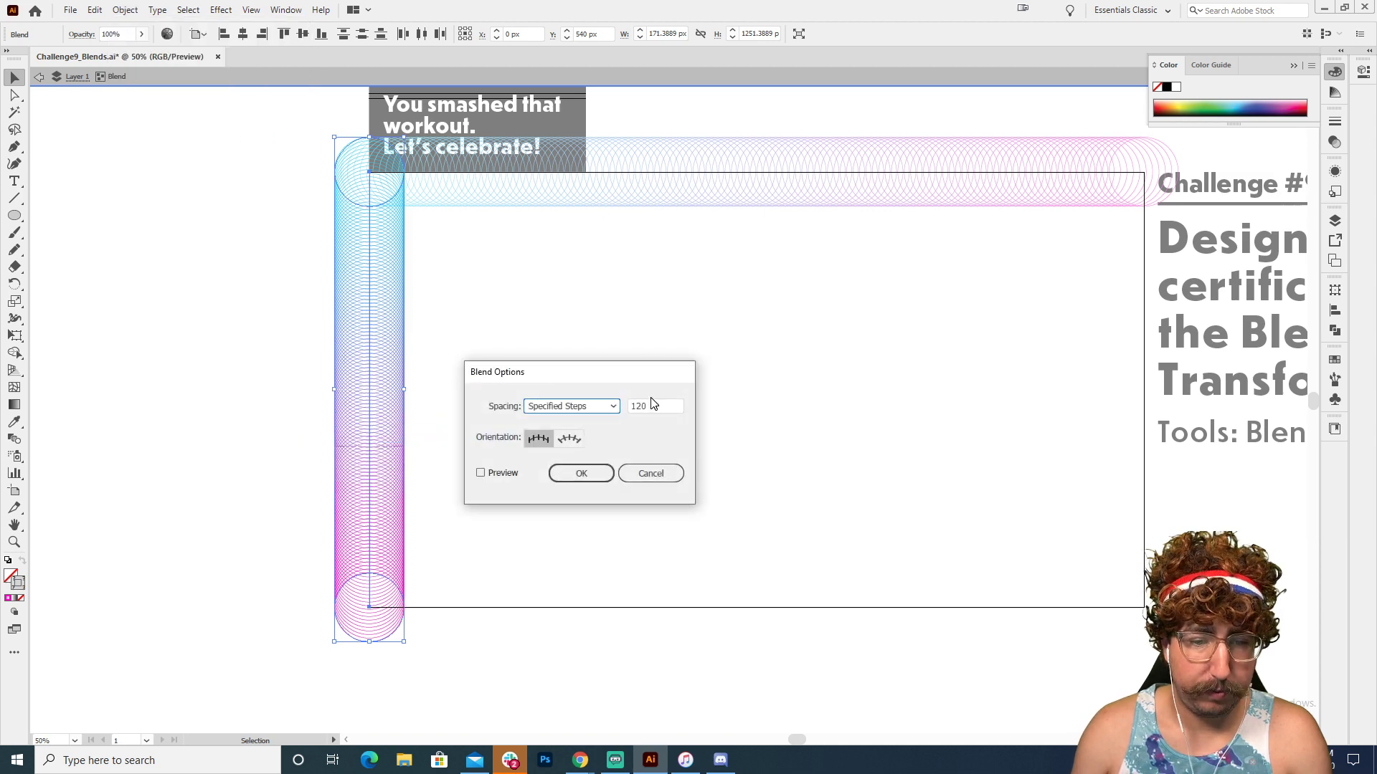
left_click(495, 476)
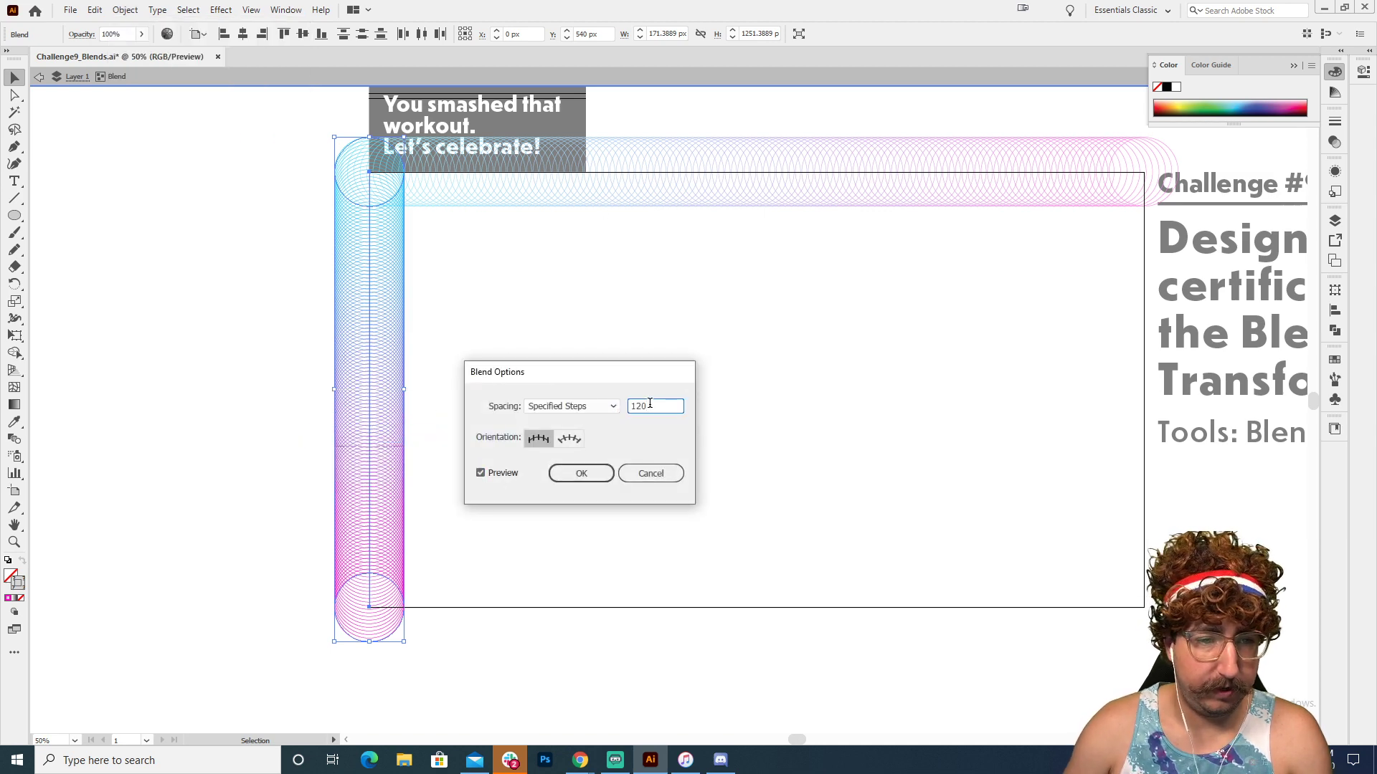
double_click(649, 403)
type("50")
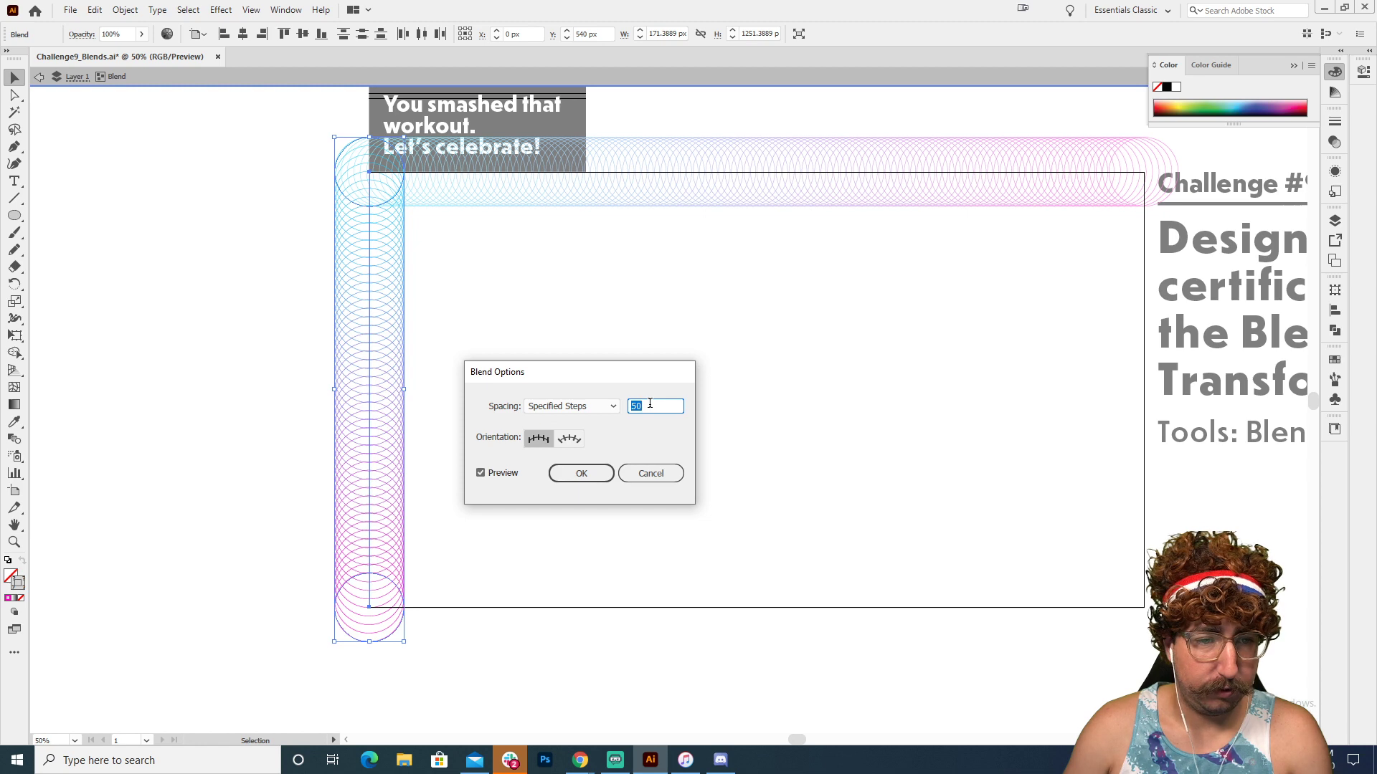
left_click(581, 473)
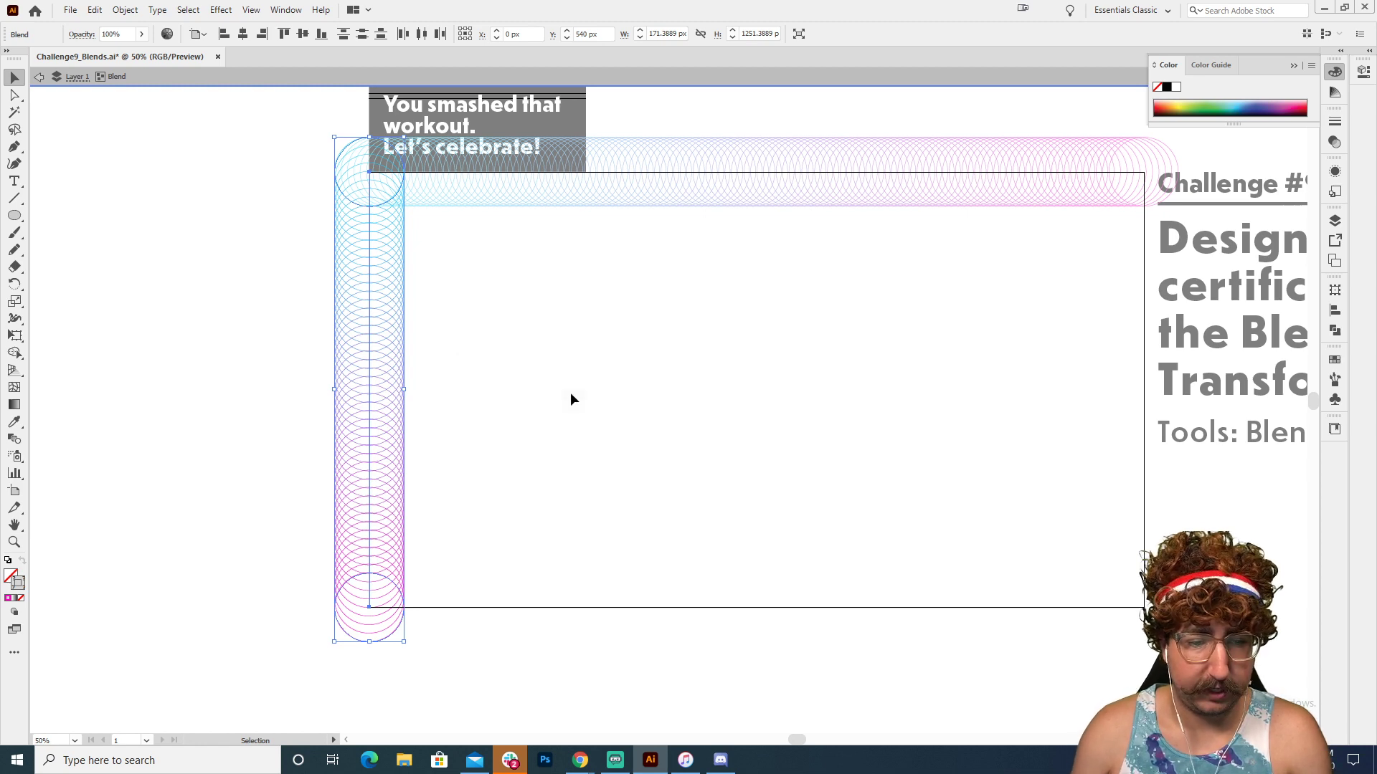
left_click(571, 399)
- Copy the left-edge blend onto the frame's right edge and rotate it half a turn so its magenta end is at the top
scroll(571, 398, "right", 5)
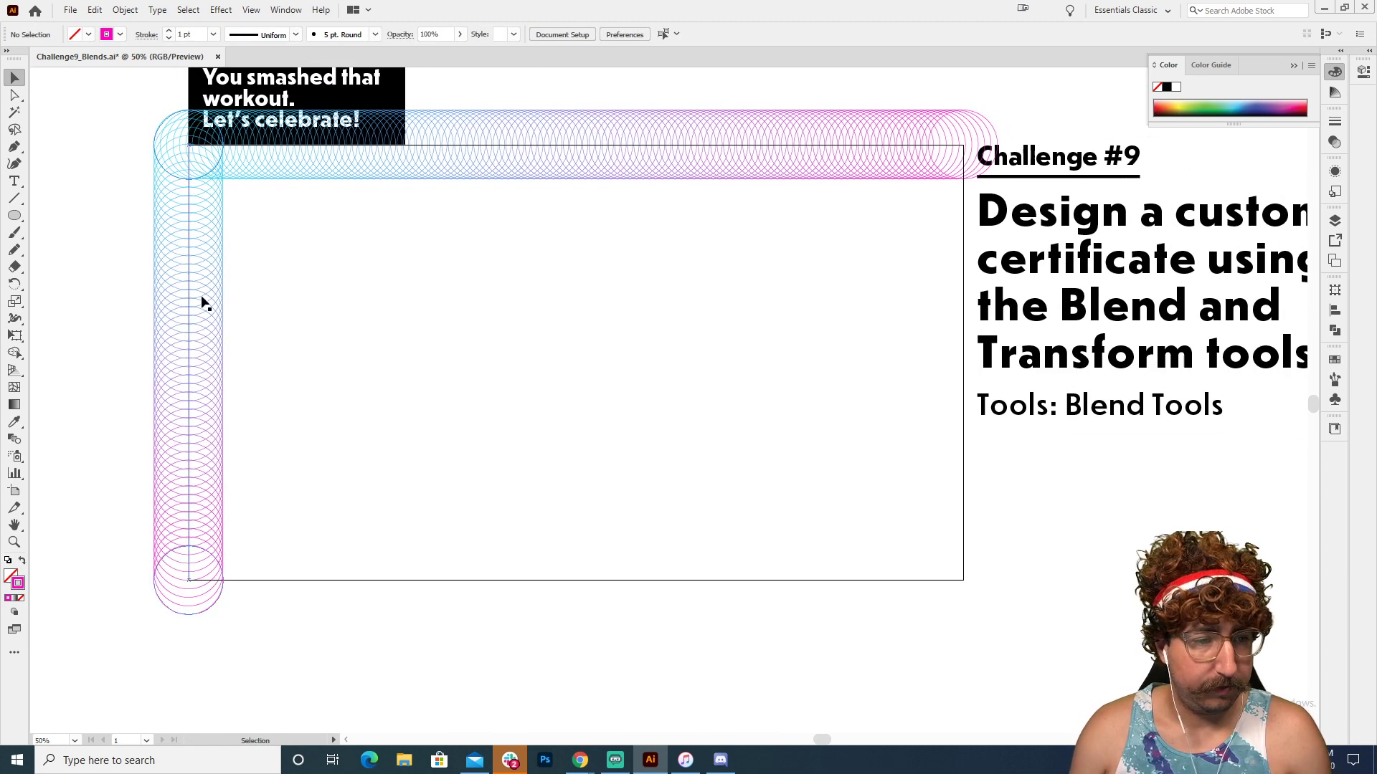
left_click_drag(202, 303, 977, 300)
key("r")
left_click_drag(961, 187, 1030, 492)
key("v")
left_click(491, 422)
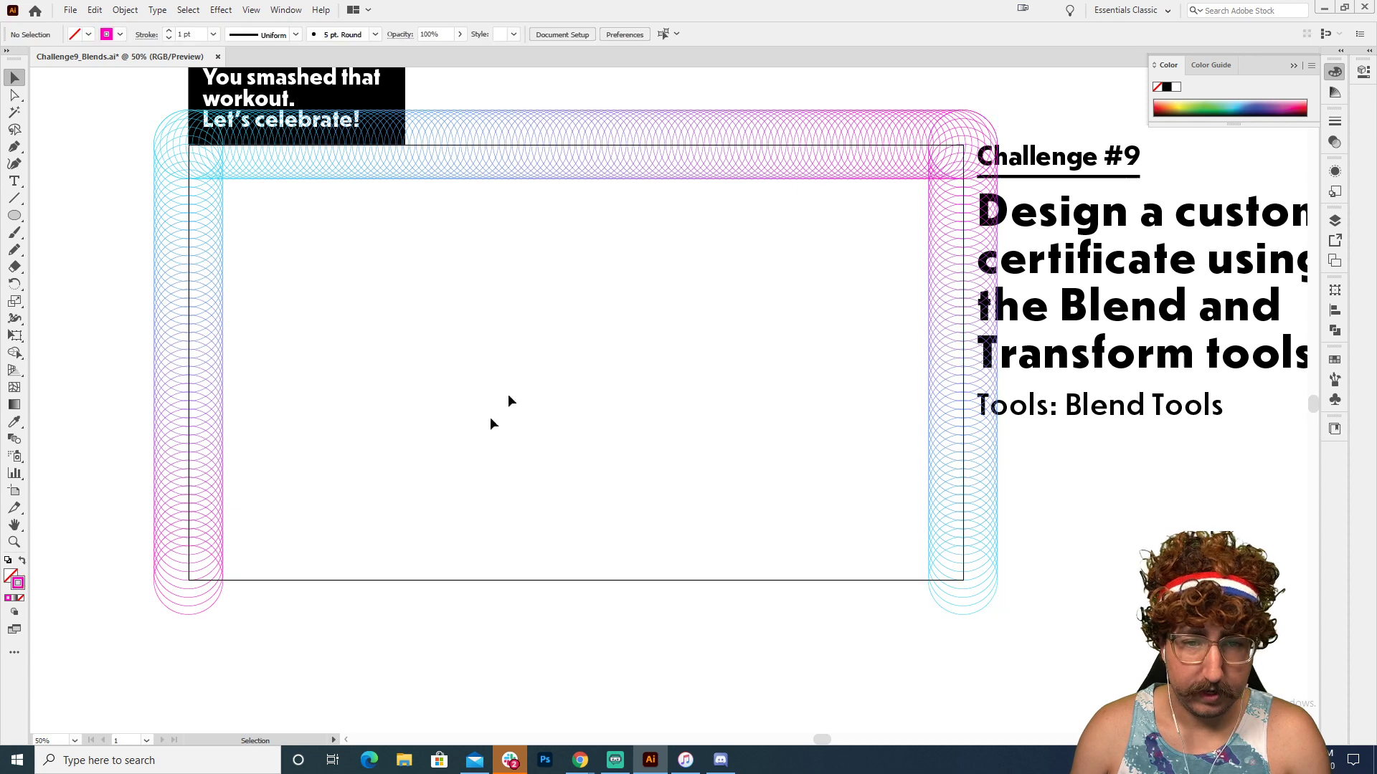
- Copy the top-edge blend onto the frame's bottom edge and rotate it half a turn so its magenta end meets the bottom-left corner
left_click_drag(584, 169, 566, 581)
key("r")
left_click_drag(430, 523, 1054, 631)
key("v")
left_click(1061, 609)
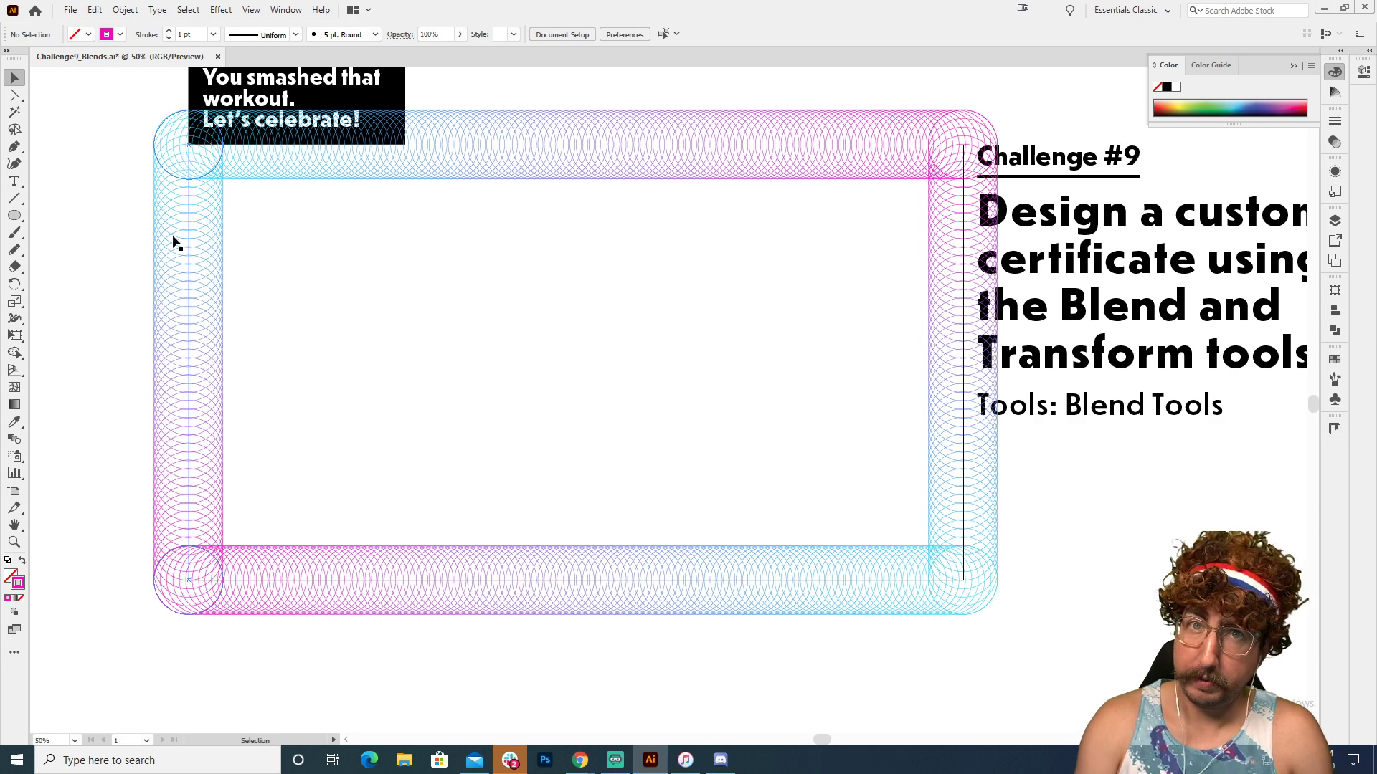
- Create a 1920 × 1080 px rectangle and centre it on the artboard horizontally and vertically
key("m")
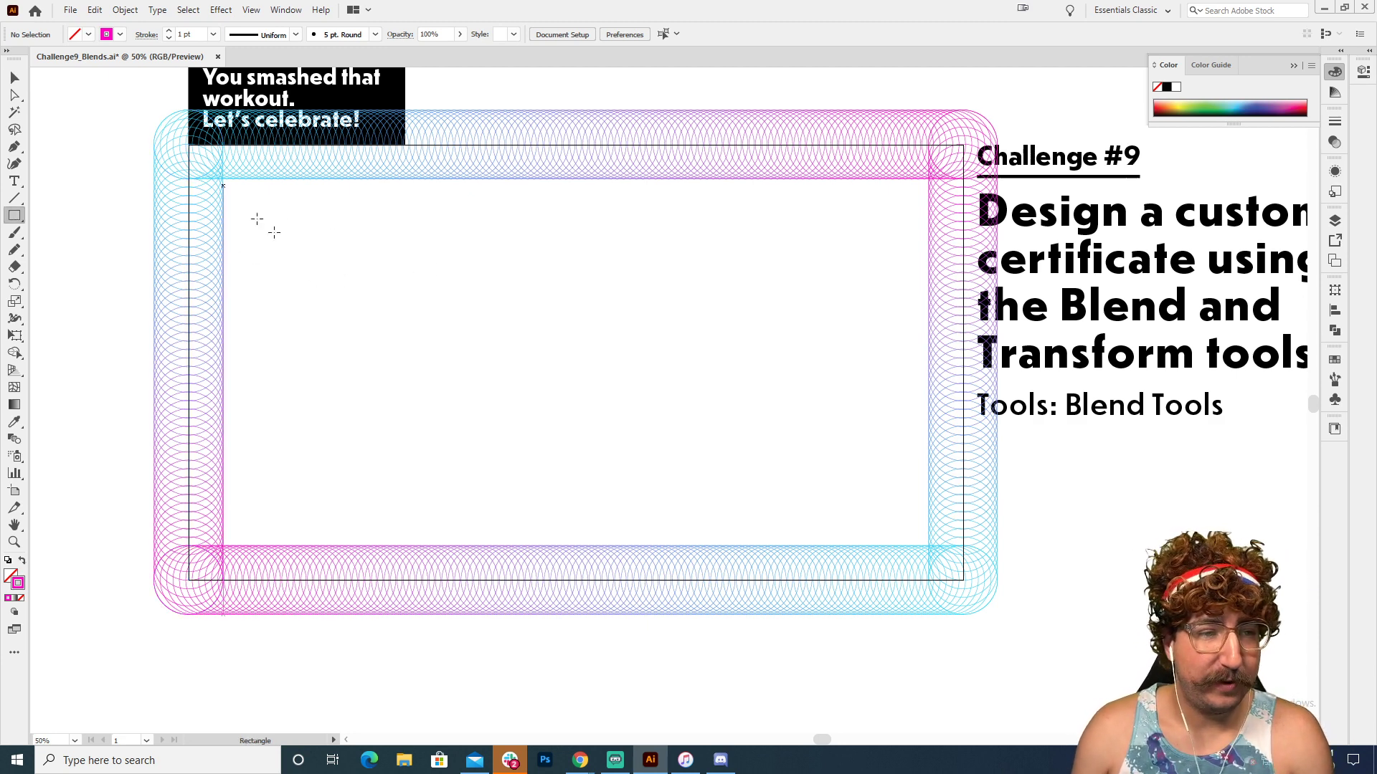
left_click(415, 293)
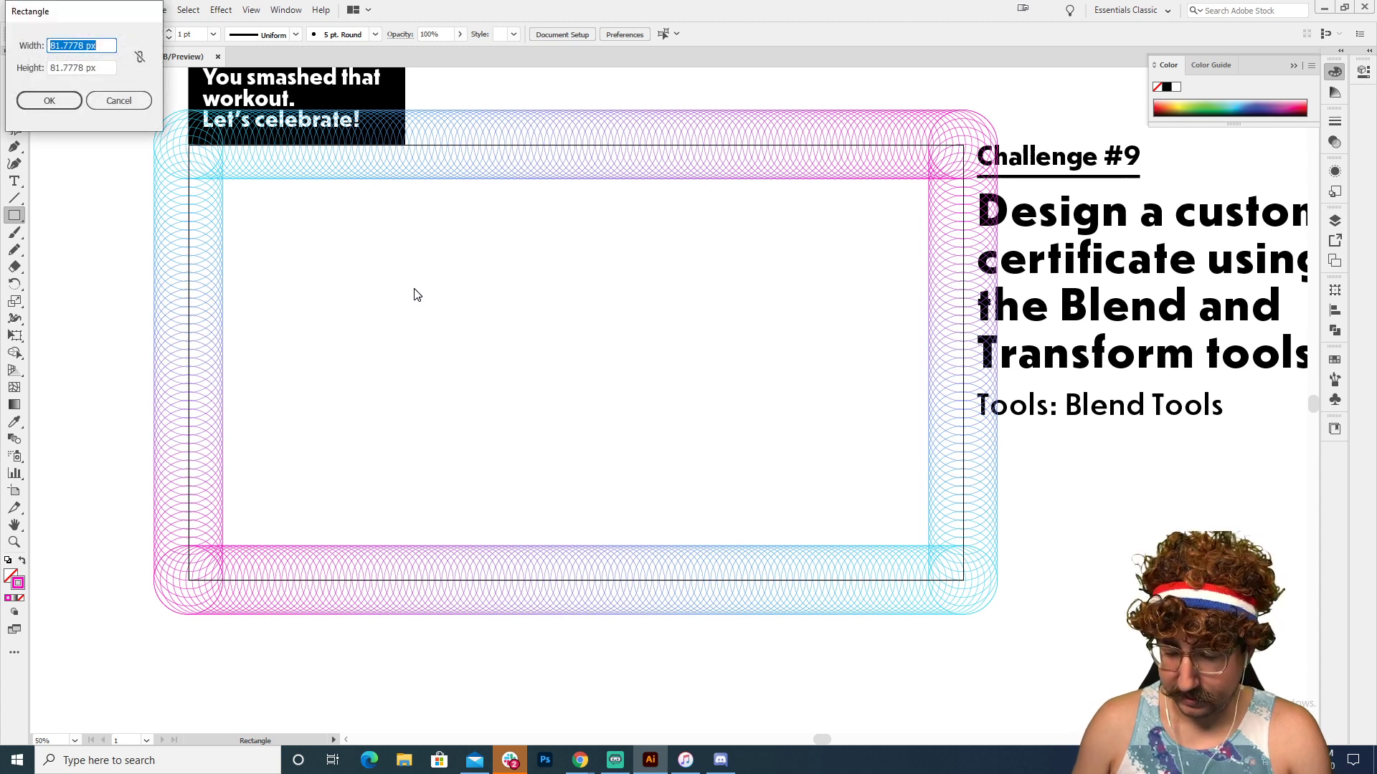
type("1920")
key("Tab")
type("1")
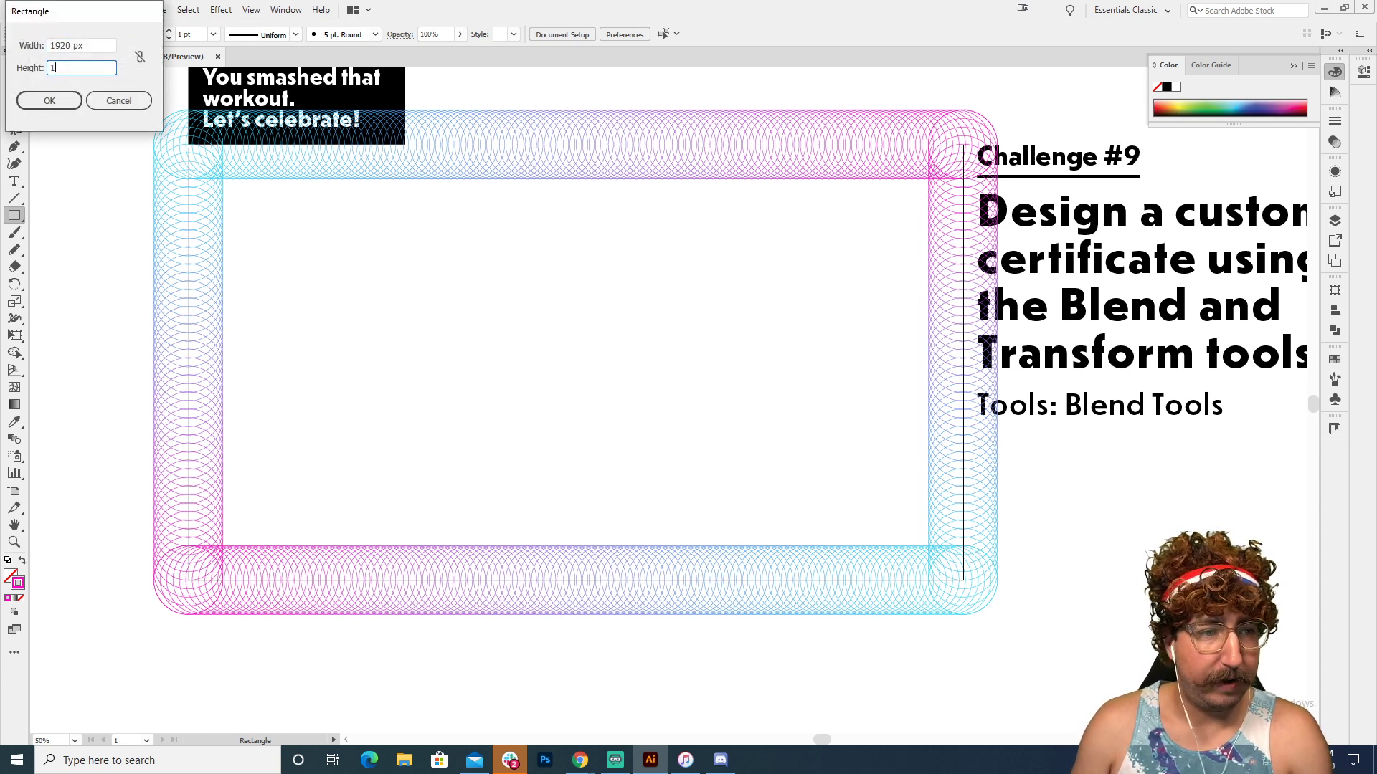
type("080")
key("Return")
key("v")
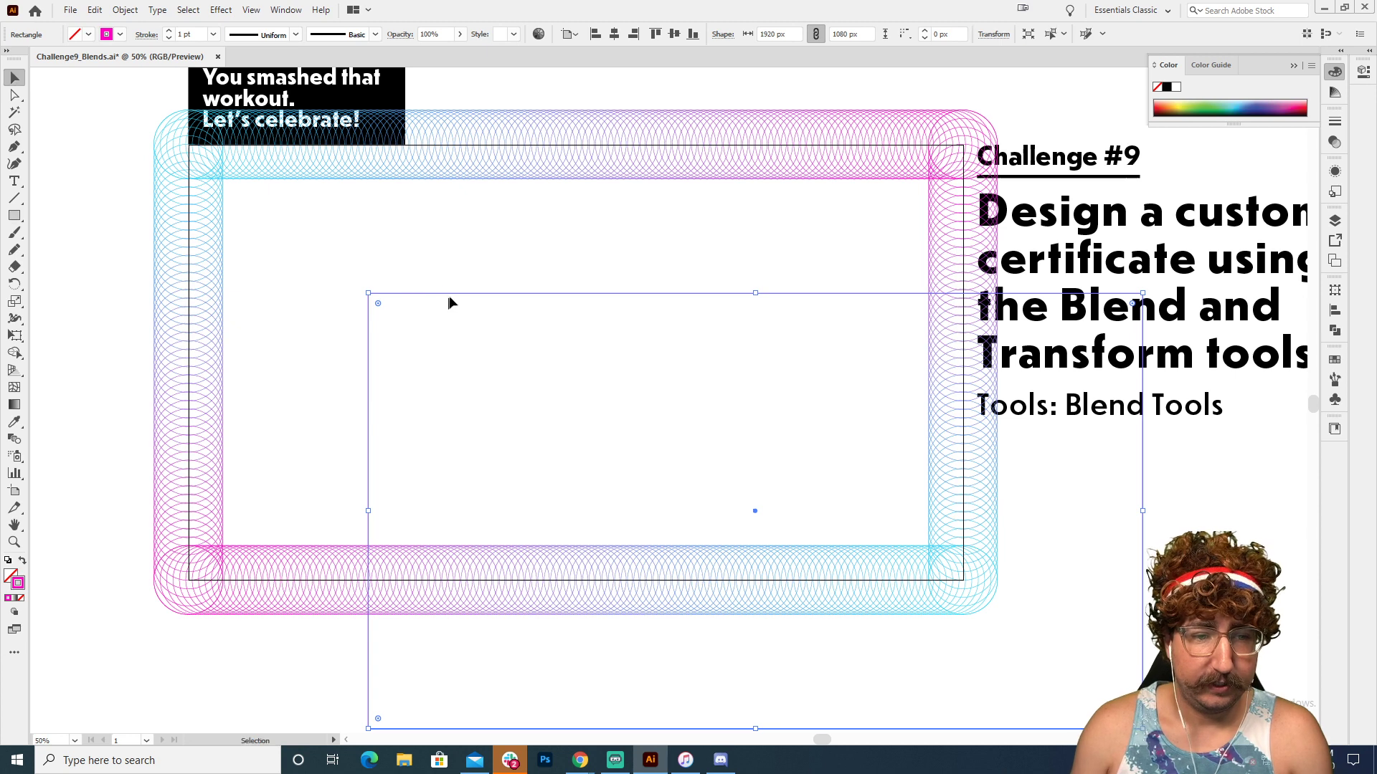
left_click(614, 34)
left_click(674, 34)
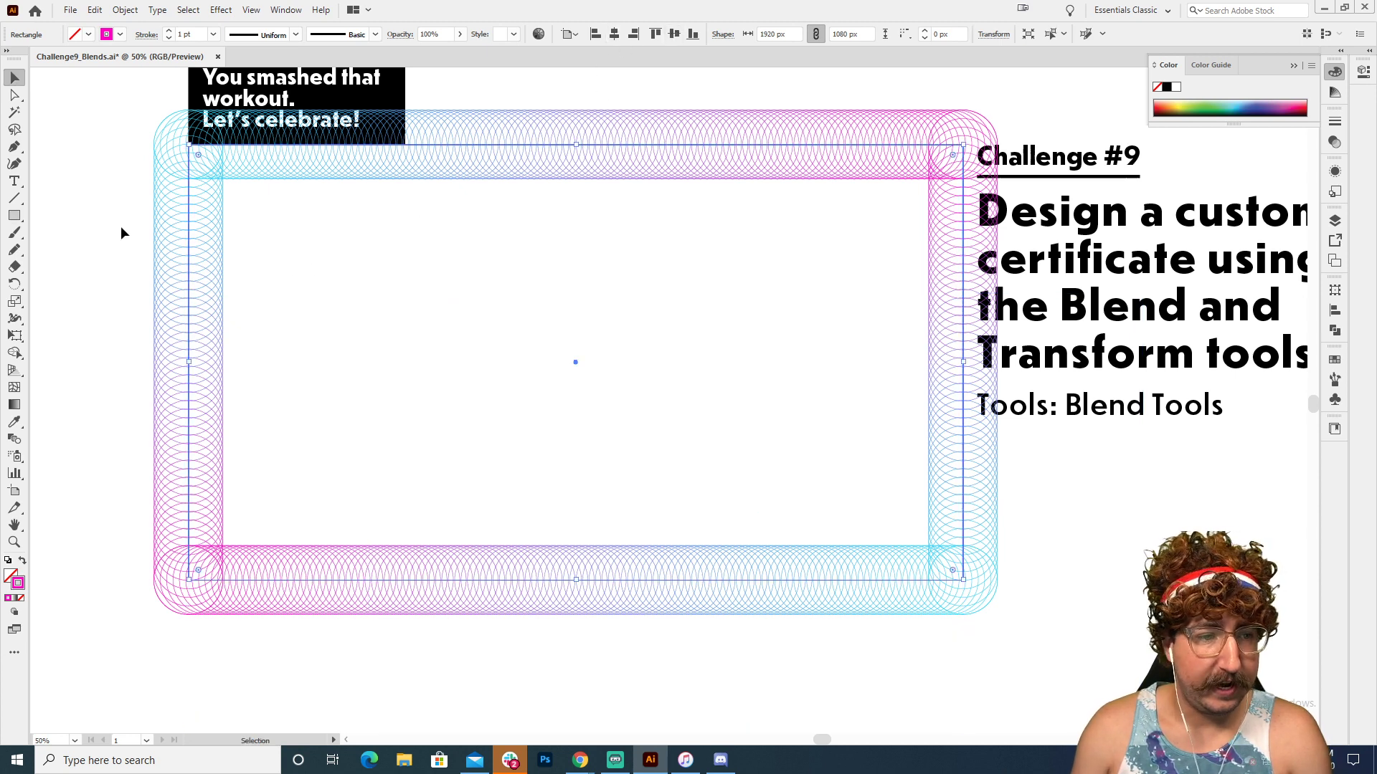
- Try to clip the border blends to the artboard-sized rectangle with a clipping mask
left_click_drag(122, 230, 446, 394)
left_click_drag(115, 164, 504, 414)
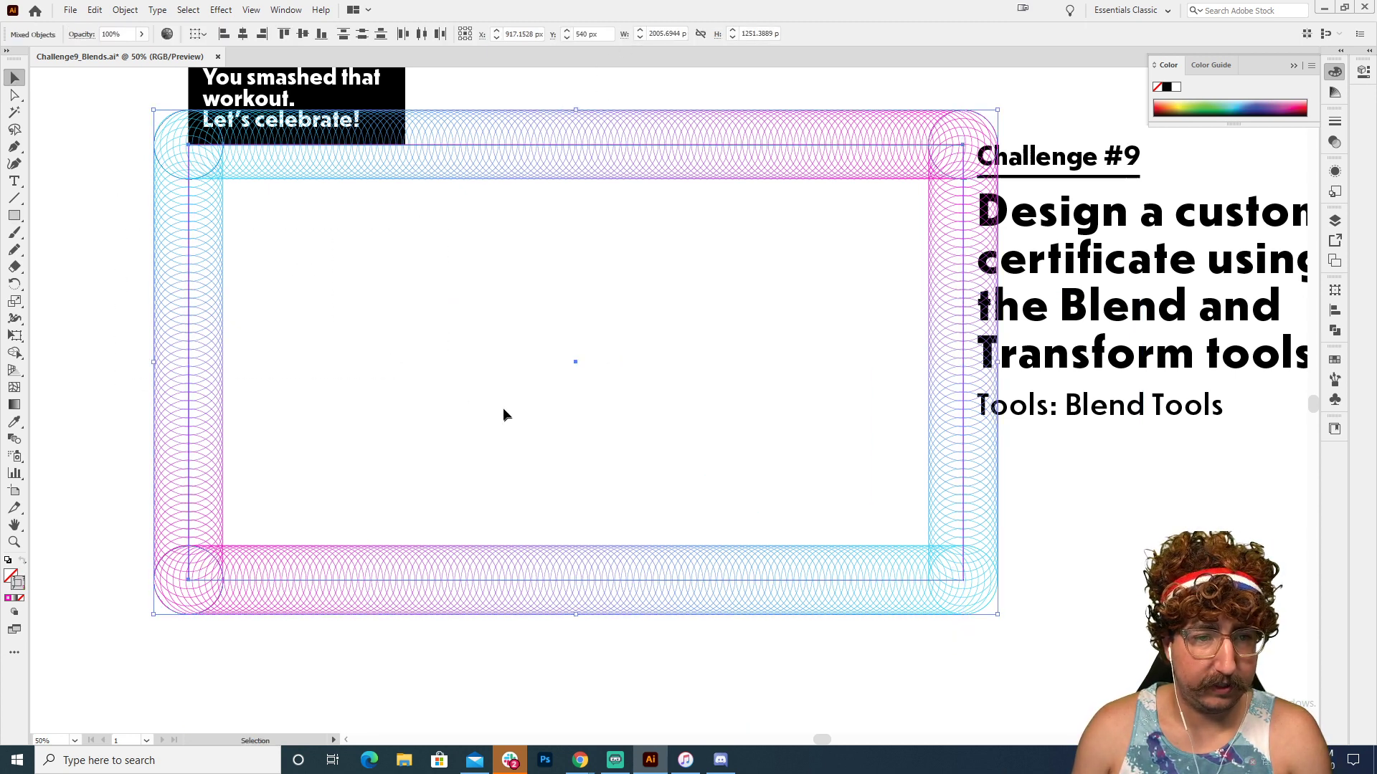
left_click(132, 297)
left_click(188, 280)
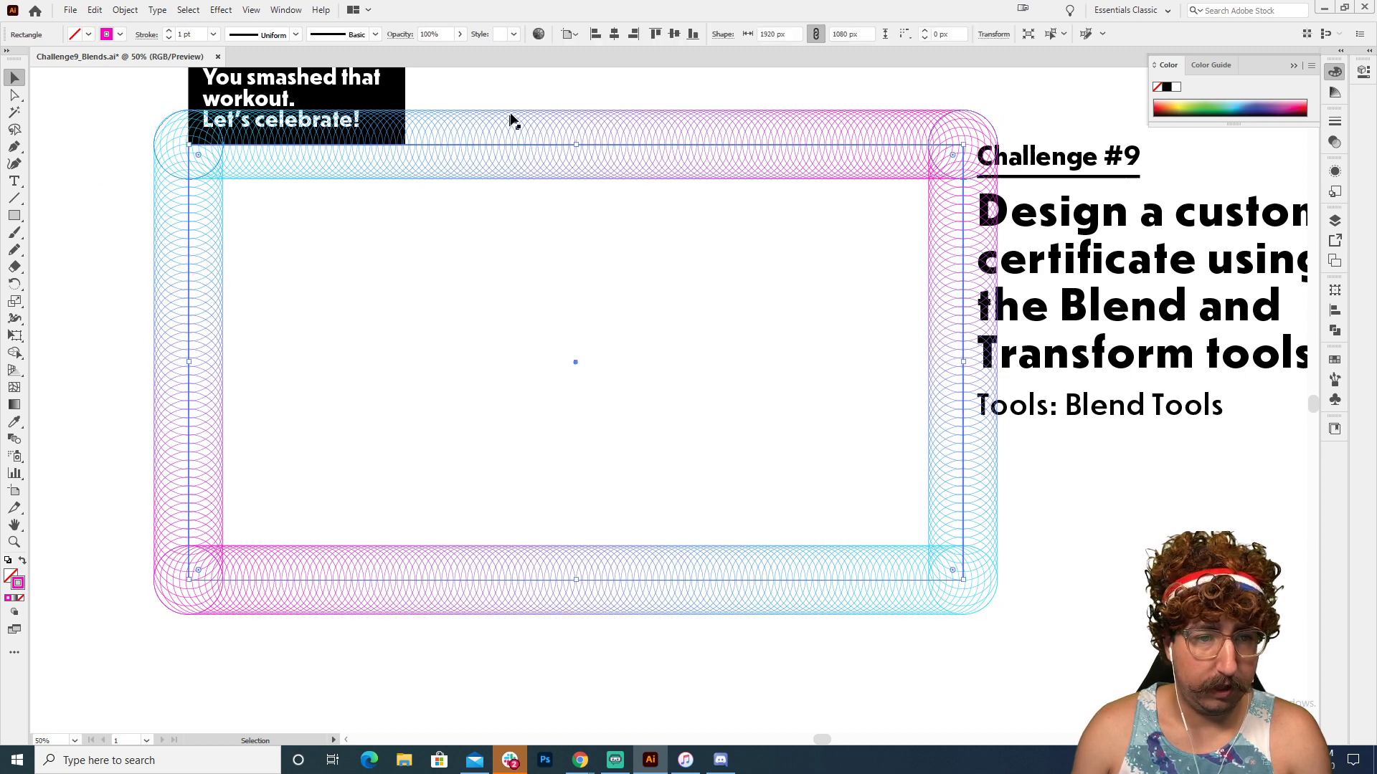
left_click_drag(511, 101, 608, 641)
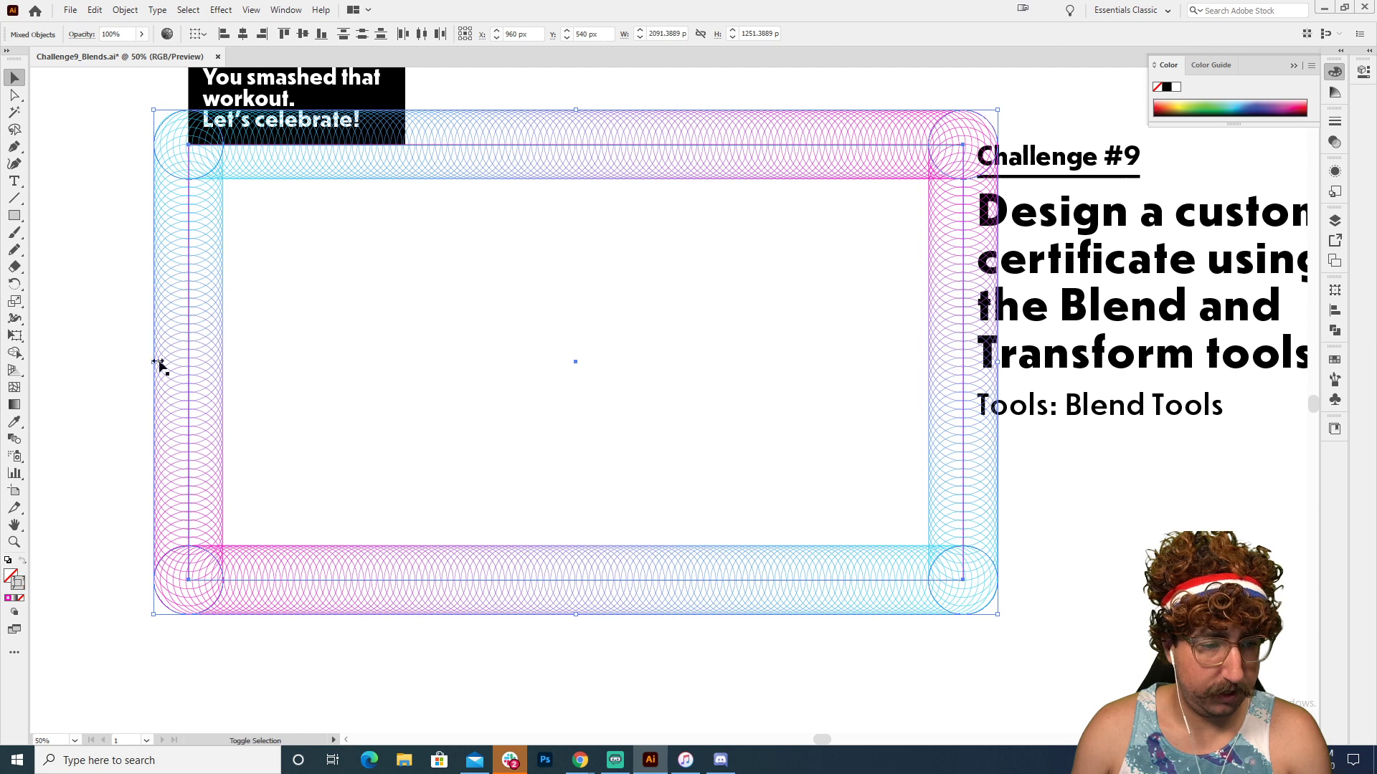
left_click_drag(101, 340, 961, 364)
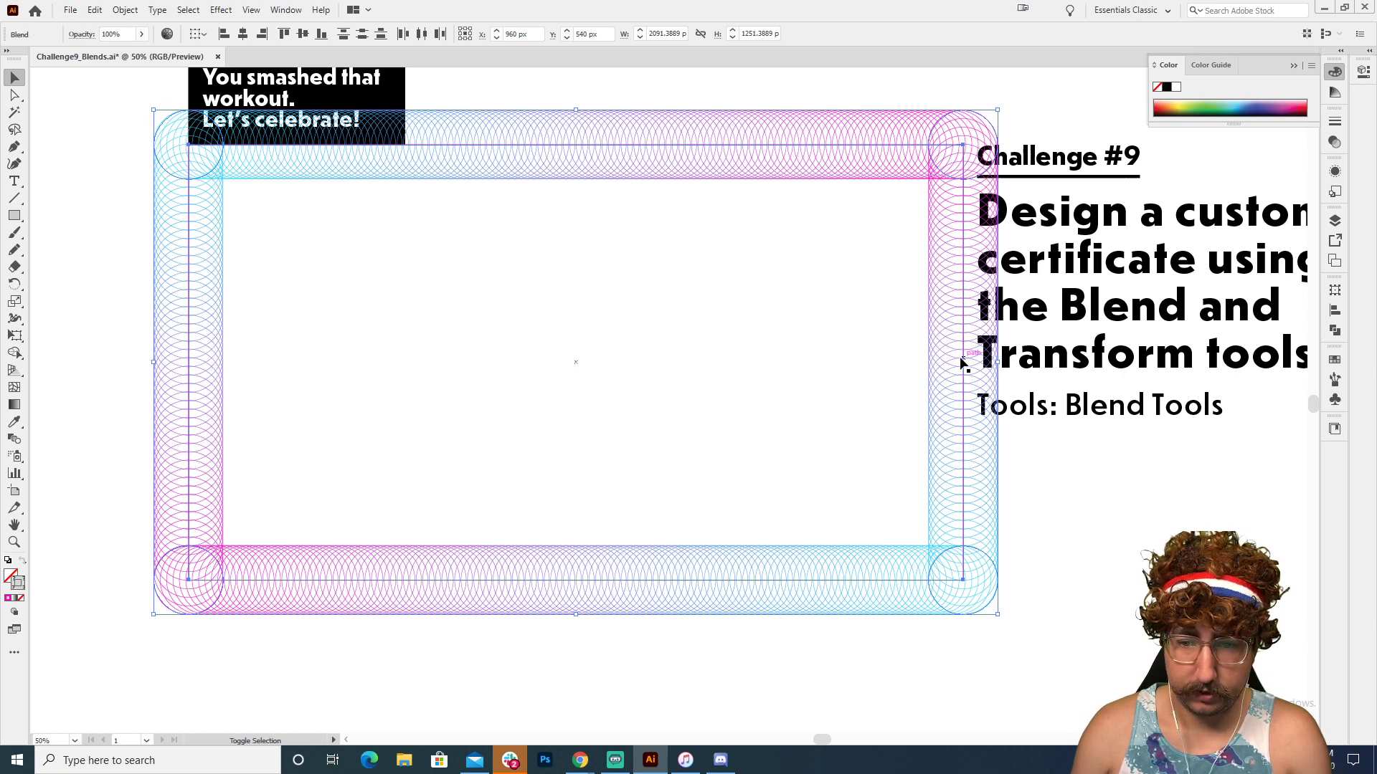
right_click(777, 292)
left_click(840, 420)
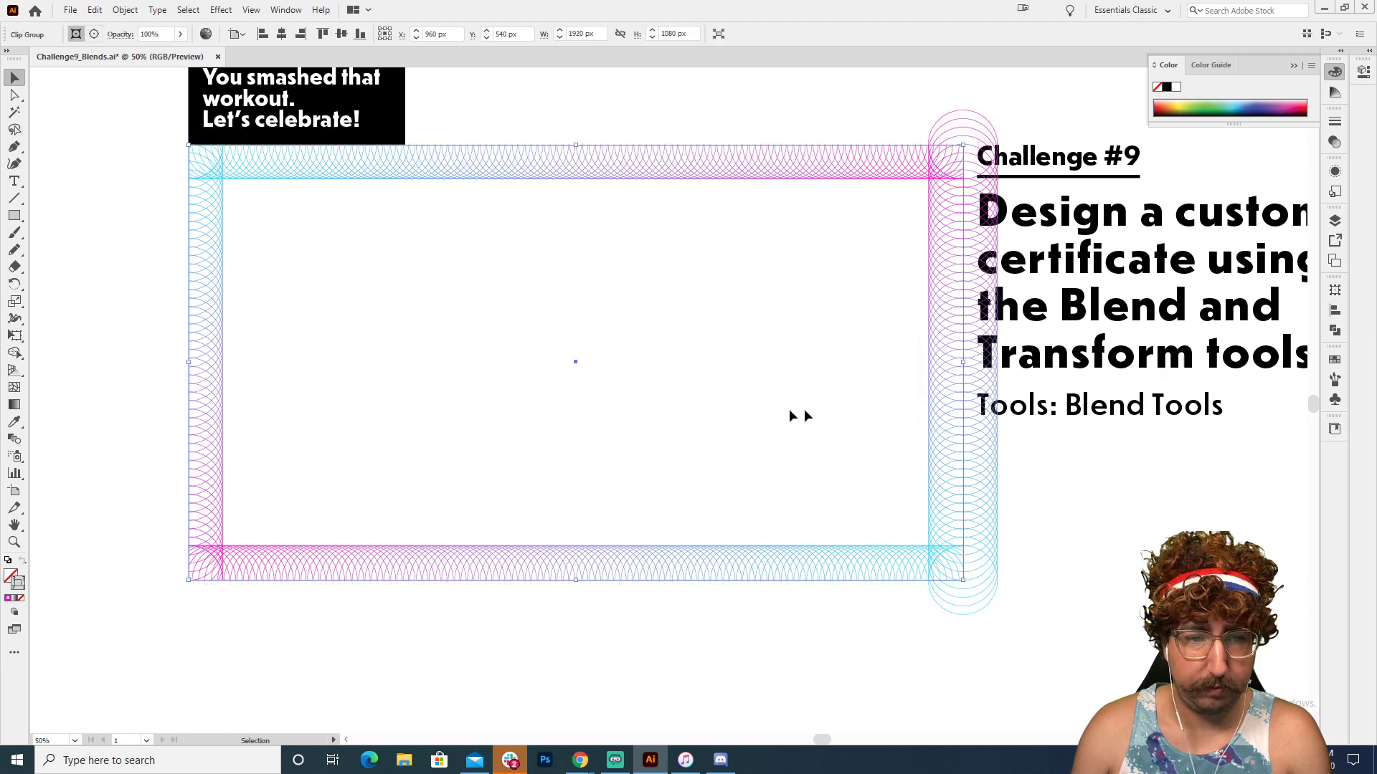
key("ctrl+z")
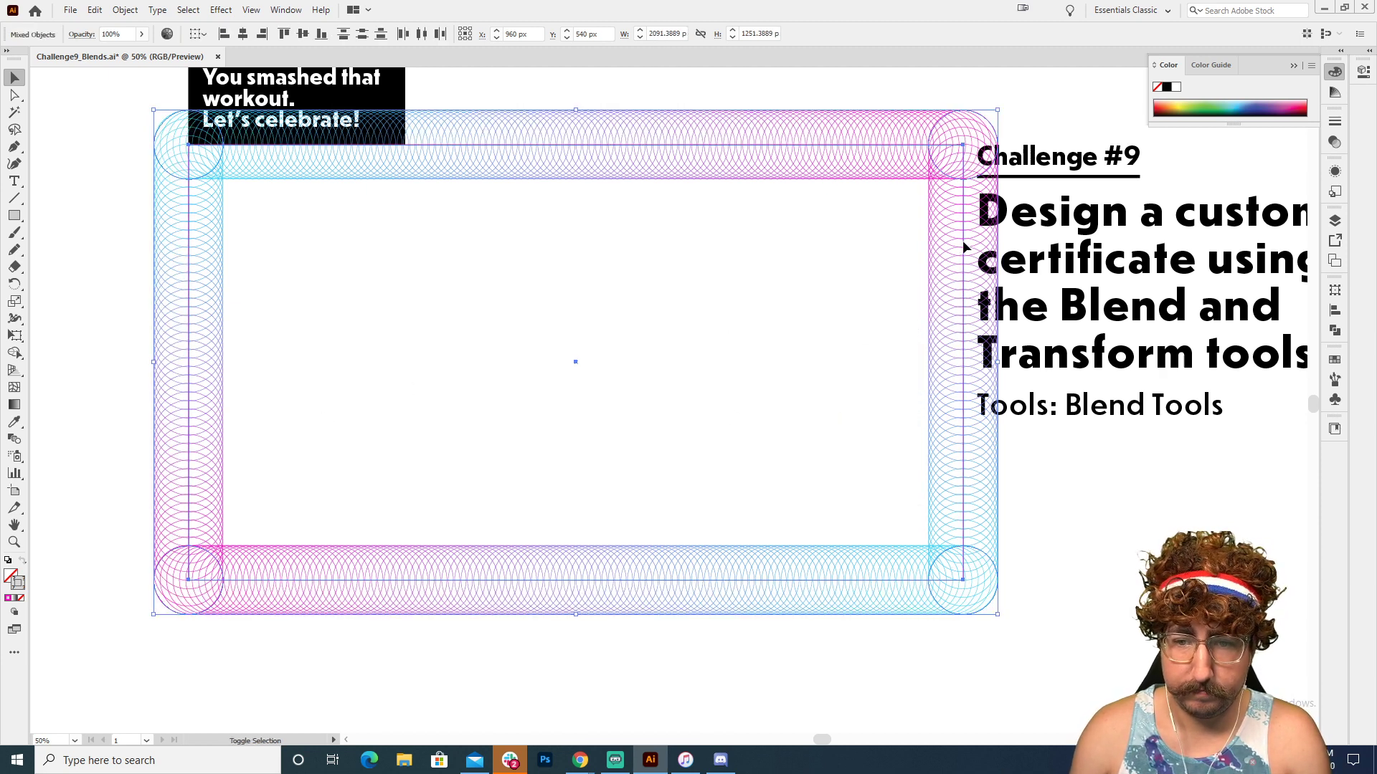
left_click(944, 261)
right_click(878, 274)
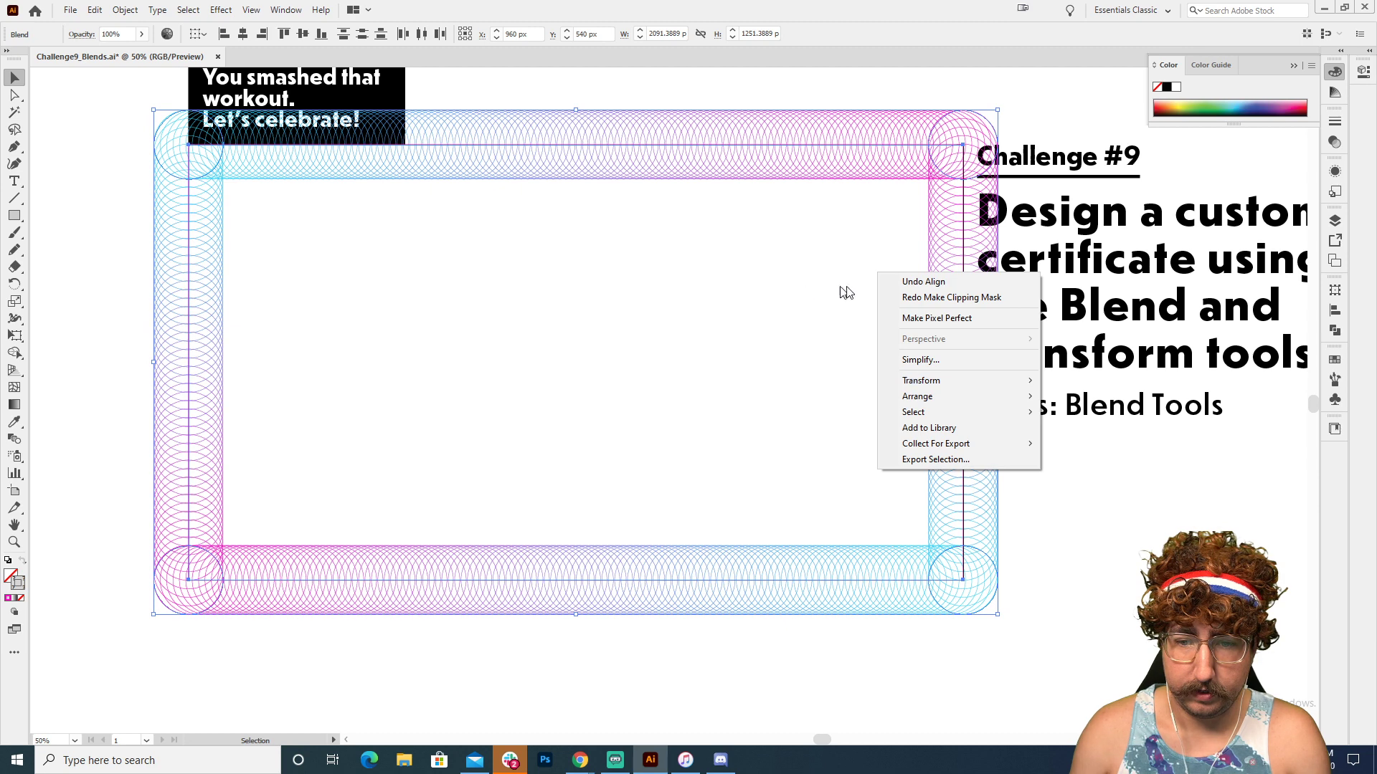
left_click(148, 258)
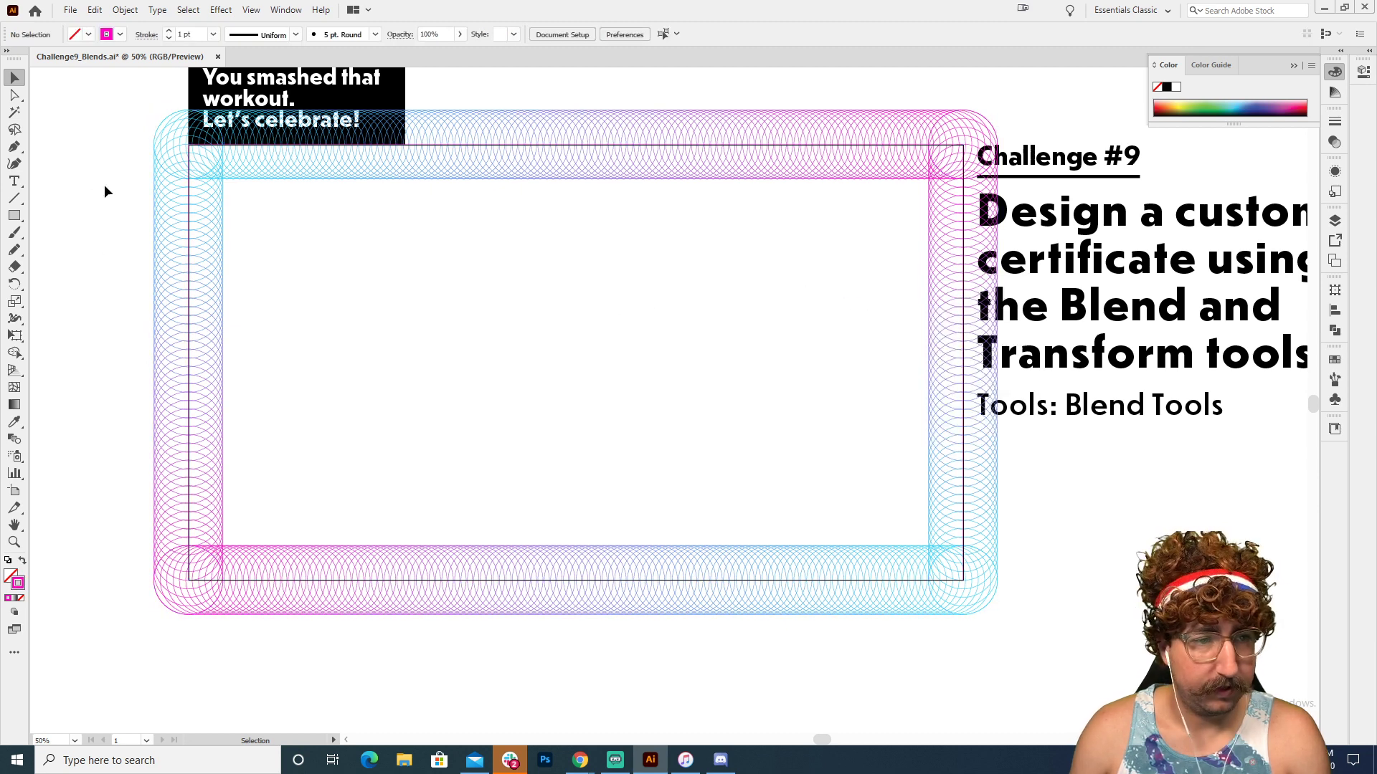
- Move the black "You smashed that workout" box up and the Challenge #9 text sideways, away from the border blends
scroll(170, 159, "up", 4)
left_click_drag(169, 159, 384, 151)
left_click_drag(1069, 230, 1192, 630)
left_click_drag(1086, 469, 1050, 373)
- Clip all four border blends to the artboard-sized rectangle with a clipping mask, and deselect the result
key("z")
scroll(192, 275, "left", 3)
key("v")
left_click_drag(134, 188, 1001, 656)
right_click(606, 402)
left_click(661, 526)
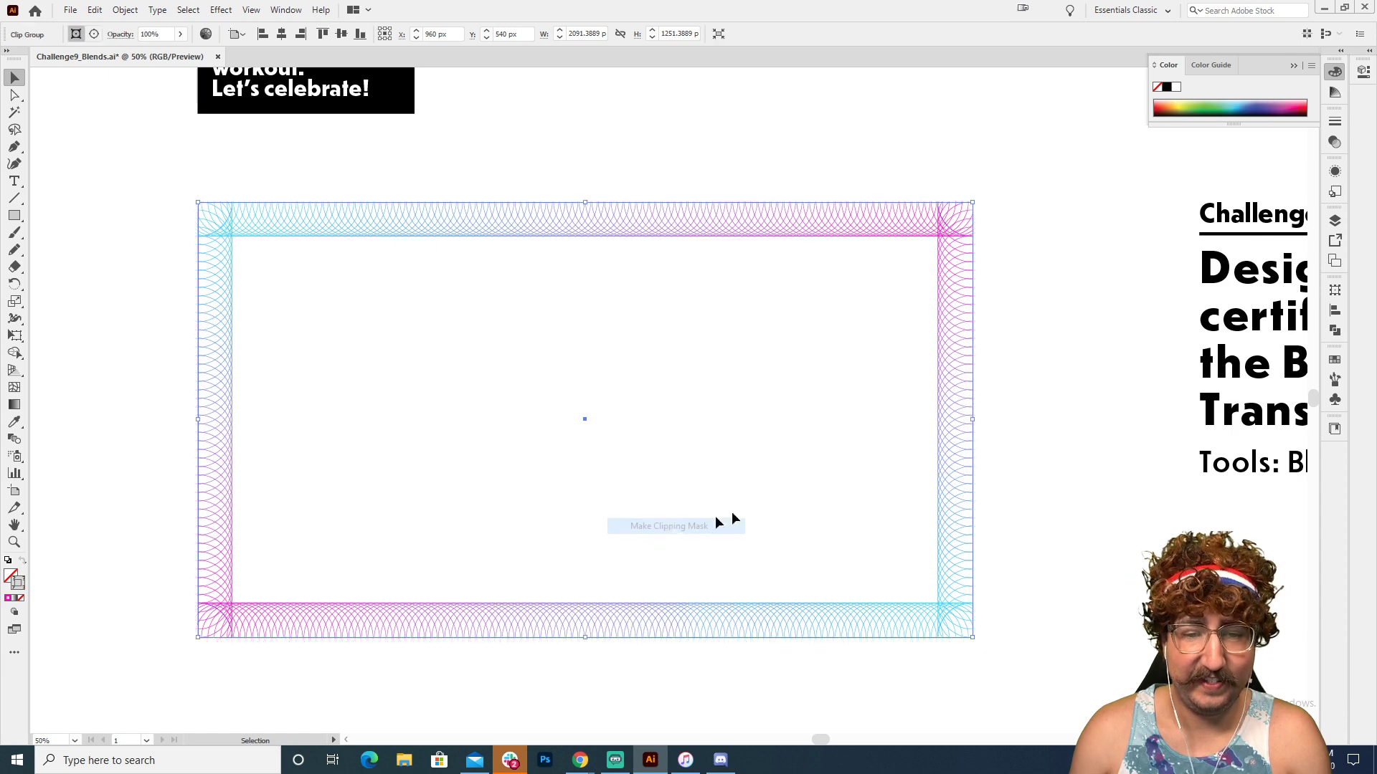
left_click(1053, 389)
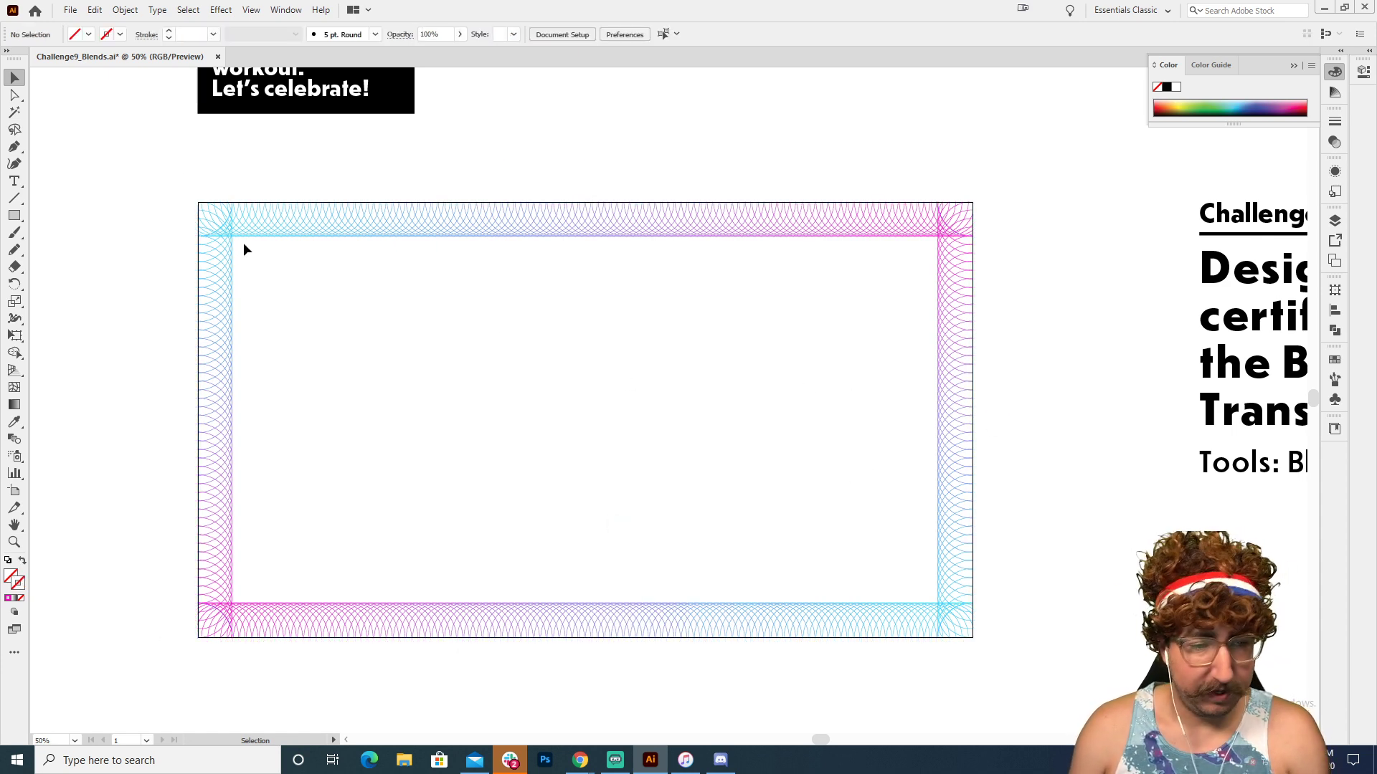
- Draw a rectangle about 1749 × 911 px along the border's inner edge and give it a black 4 pt stroke
key("m")
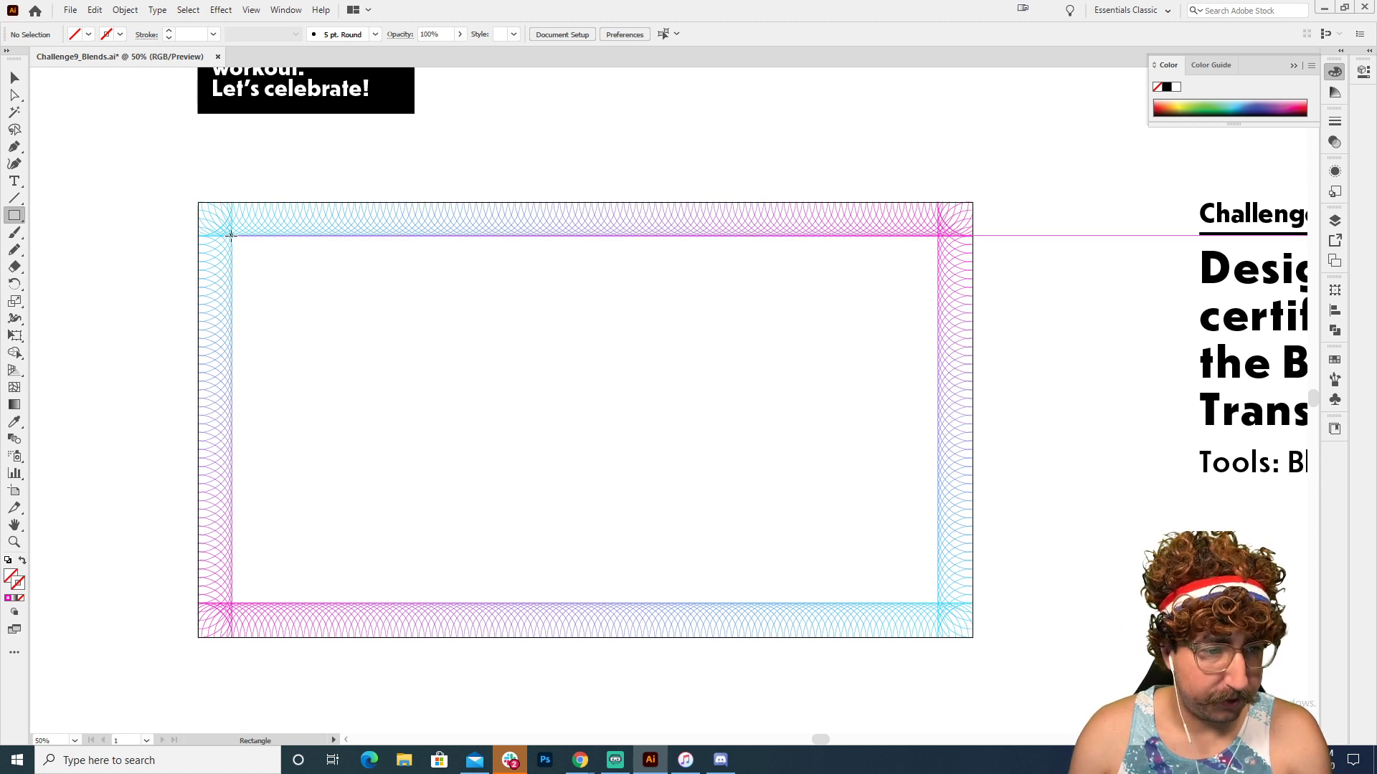
left_click_drag(231, 235, 937, 604)
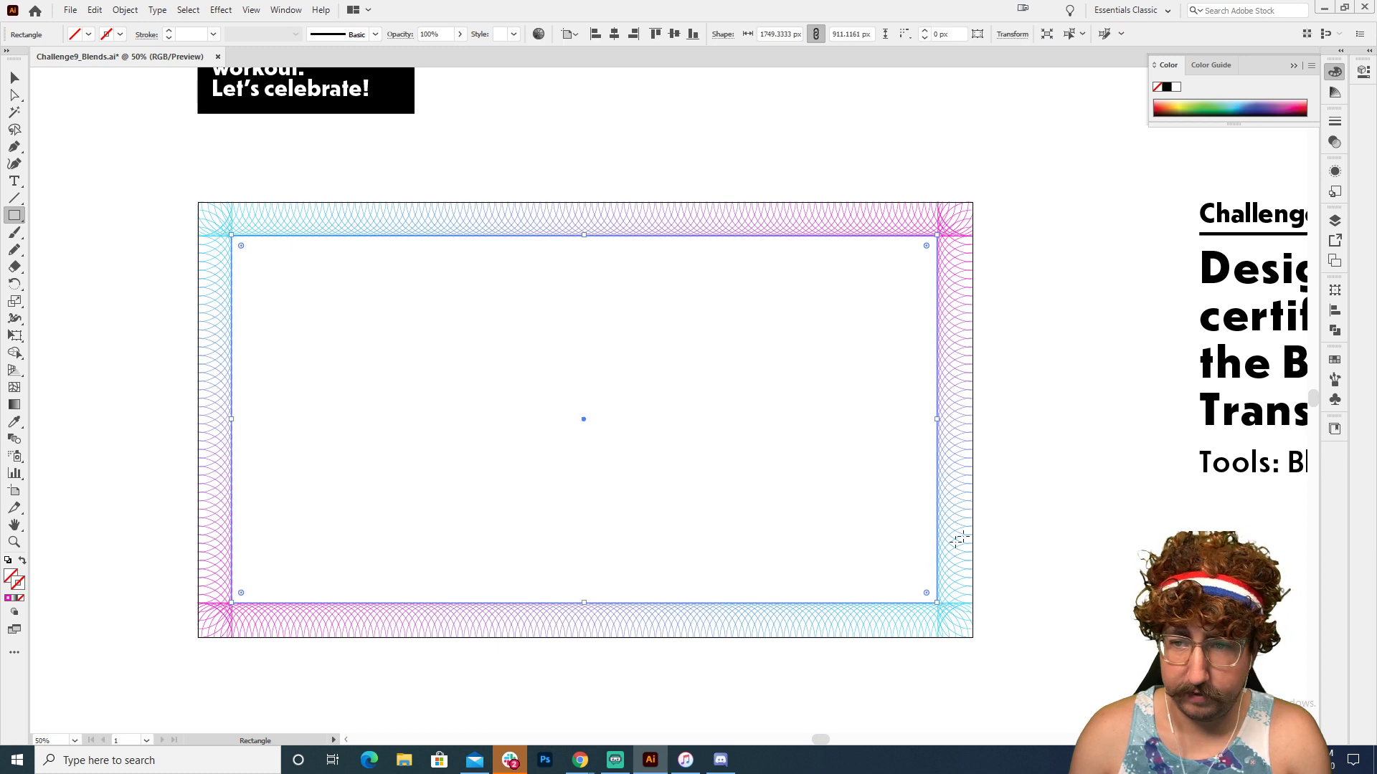
left_click(1167, 88)
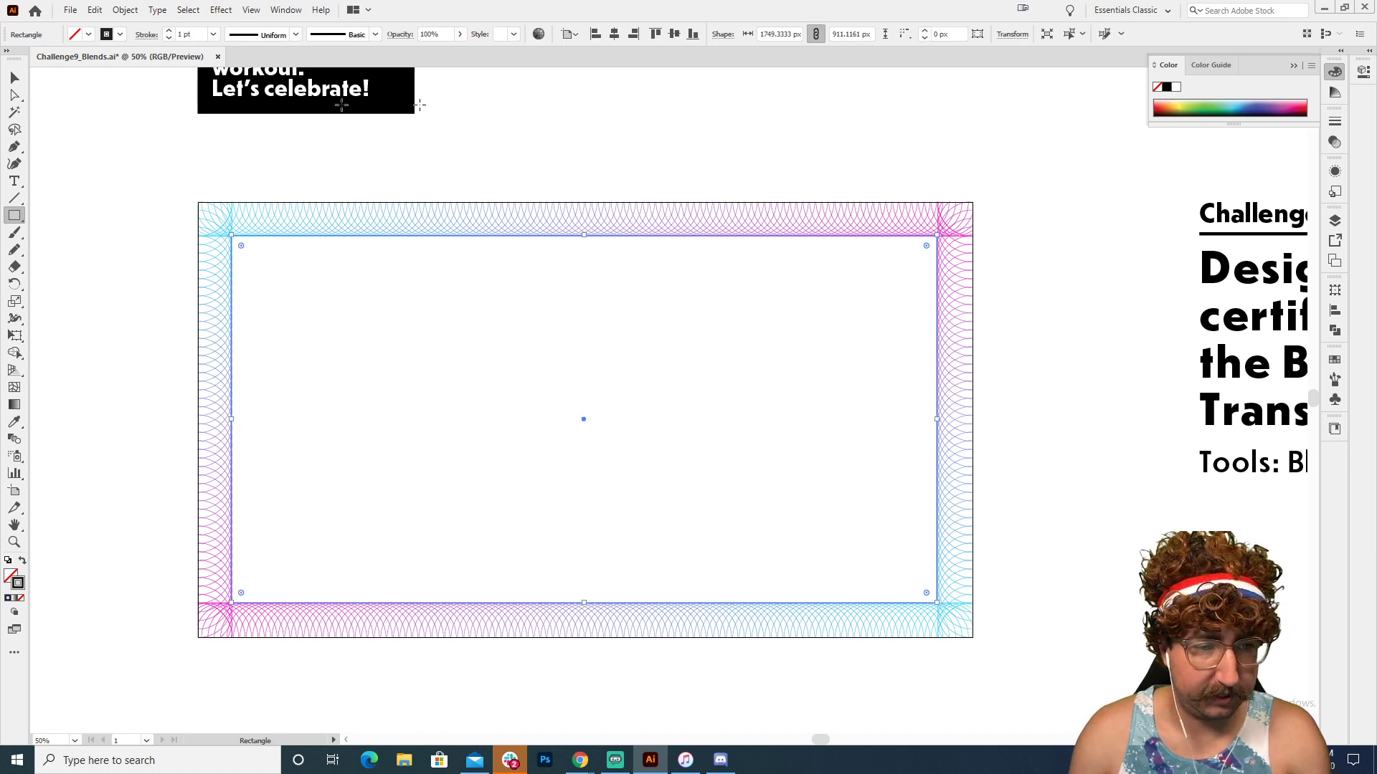
left_click(188, 34)
key("Up")
key("Up")
key("Up")
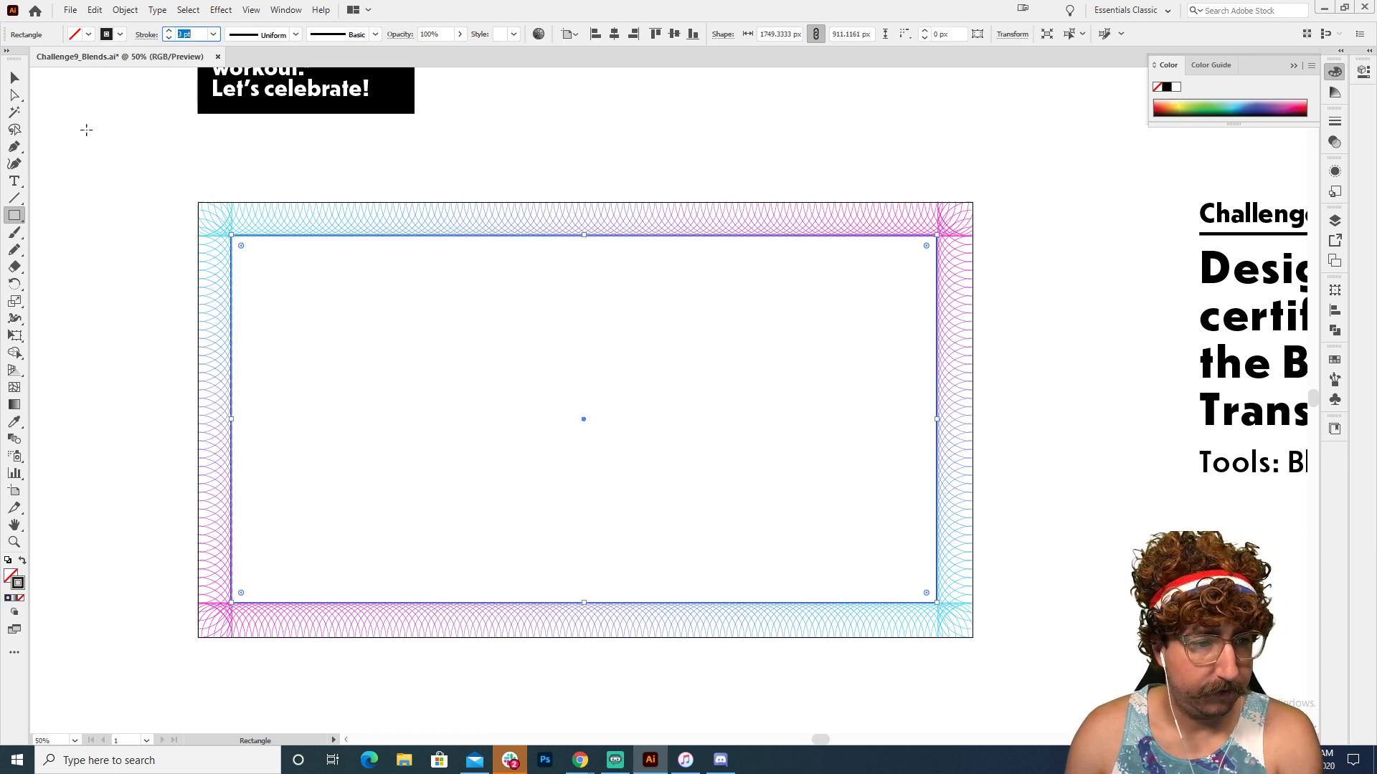
left_click(14, 78)
left_click(93, 129)
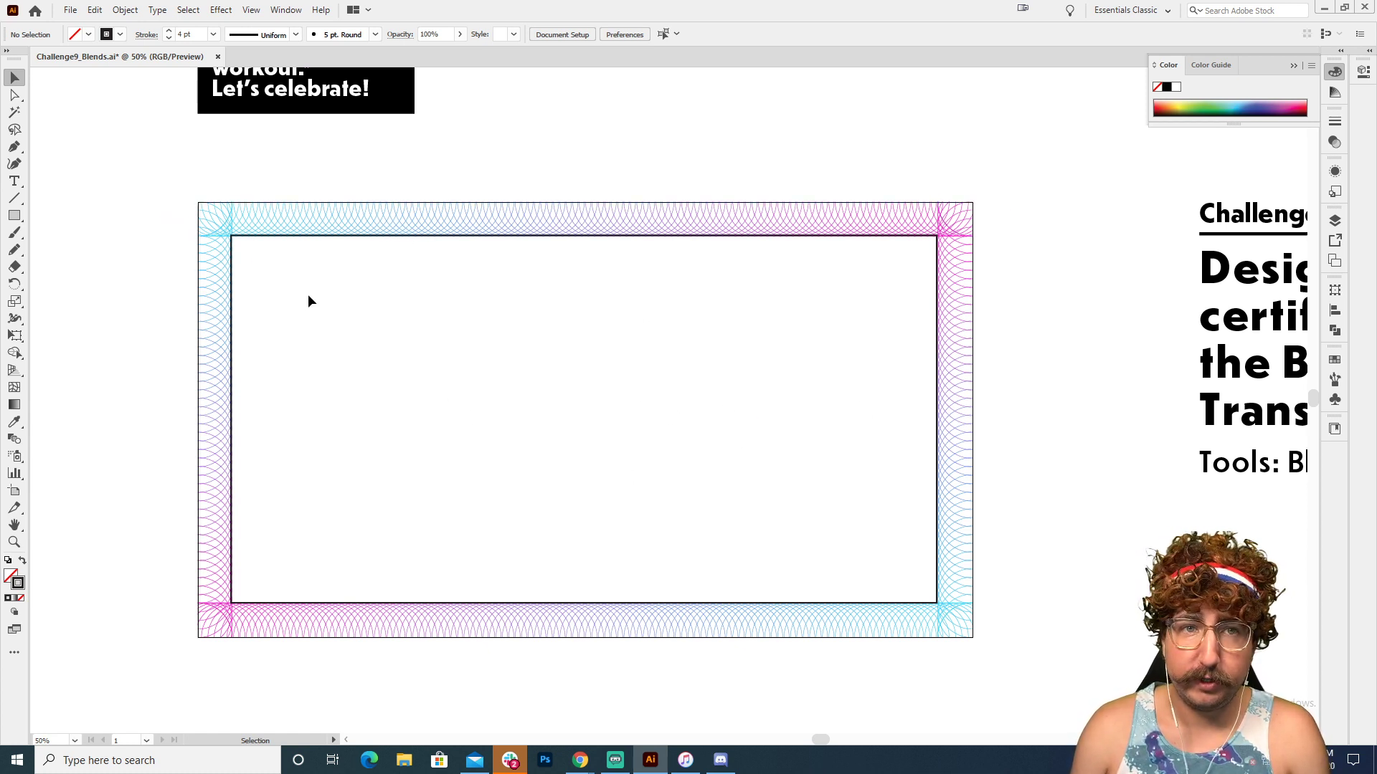
- Draw a straight diagonal line, about 720 px wide and 1159 px high, from above the frame's top-left corner down to its lower left outside
key("p")
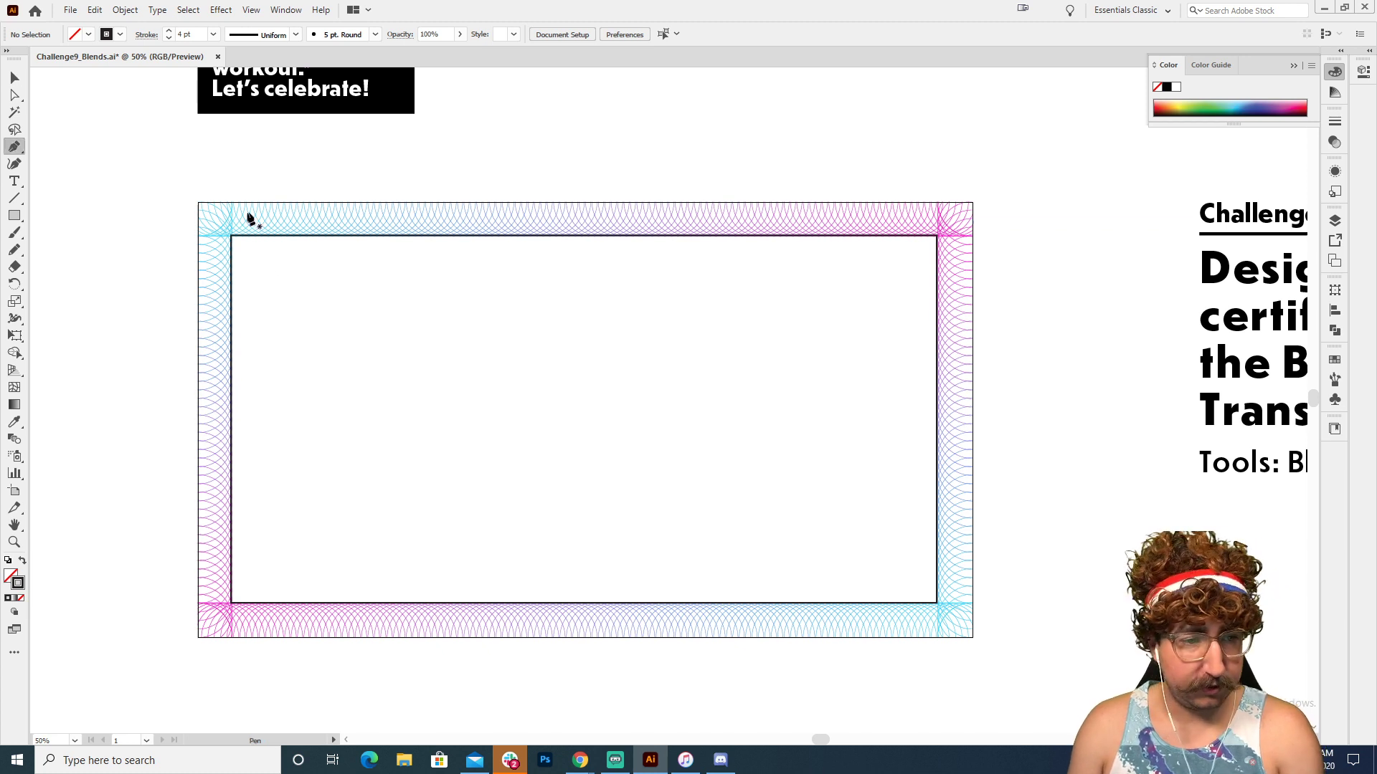
left_click(242, 196)
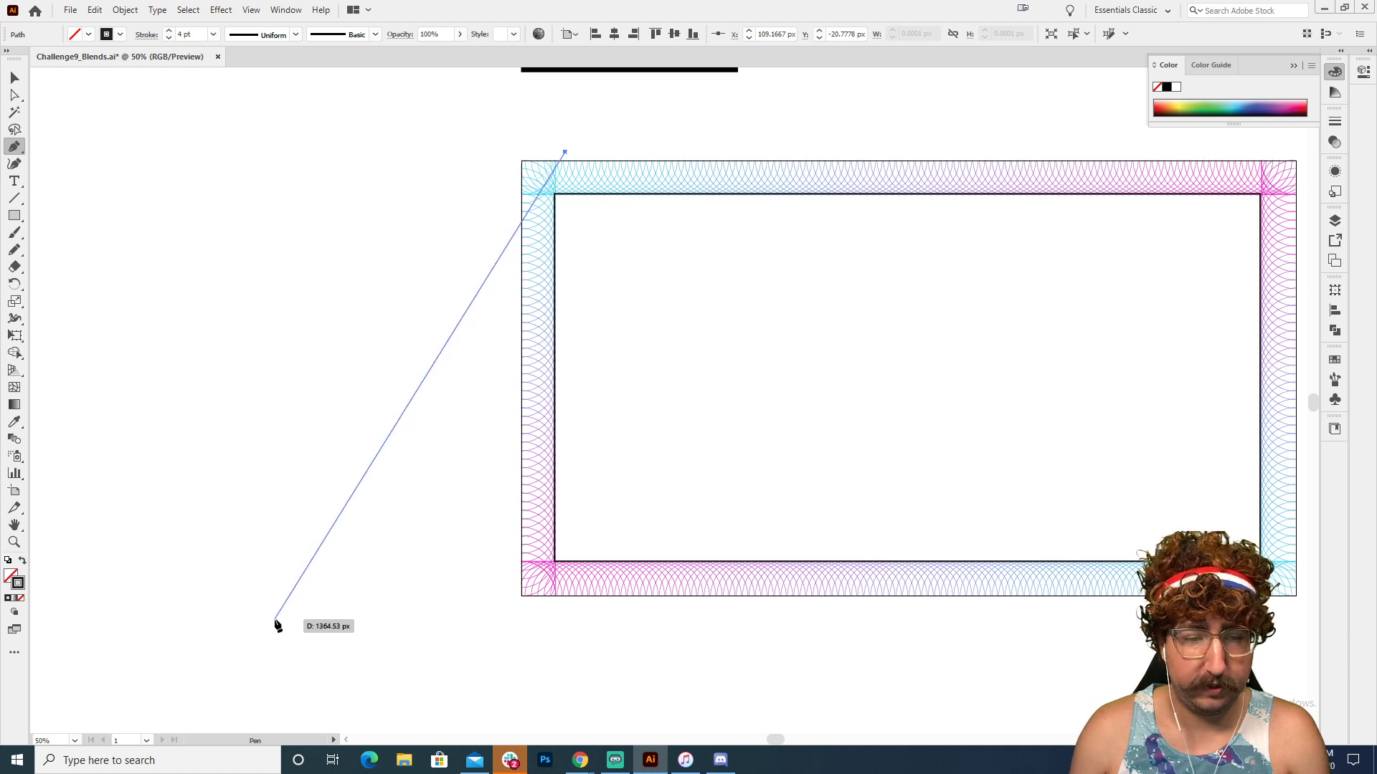
left_click(276, 624)
key("v")
left_click(390, 557)
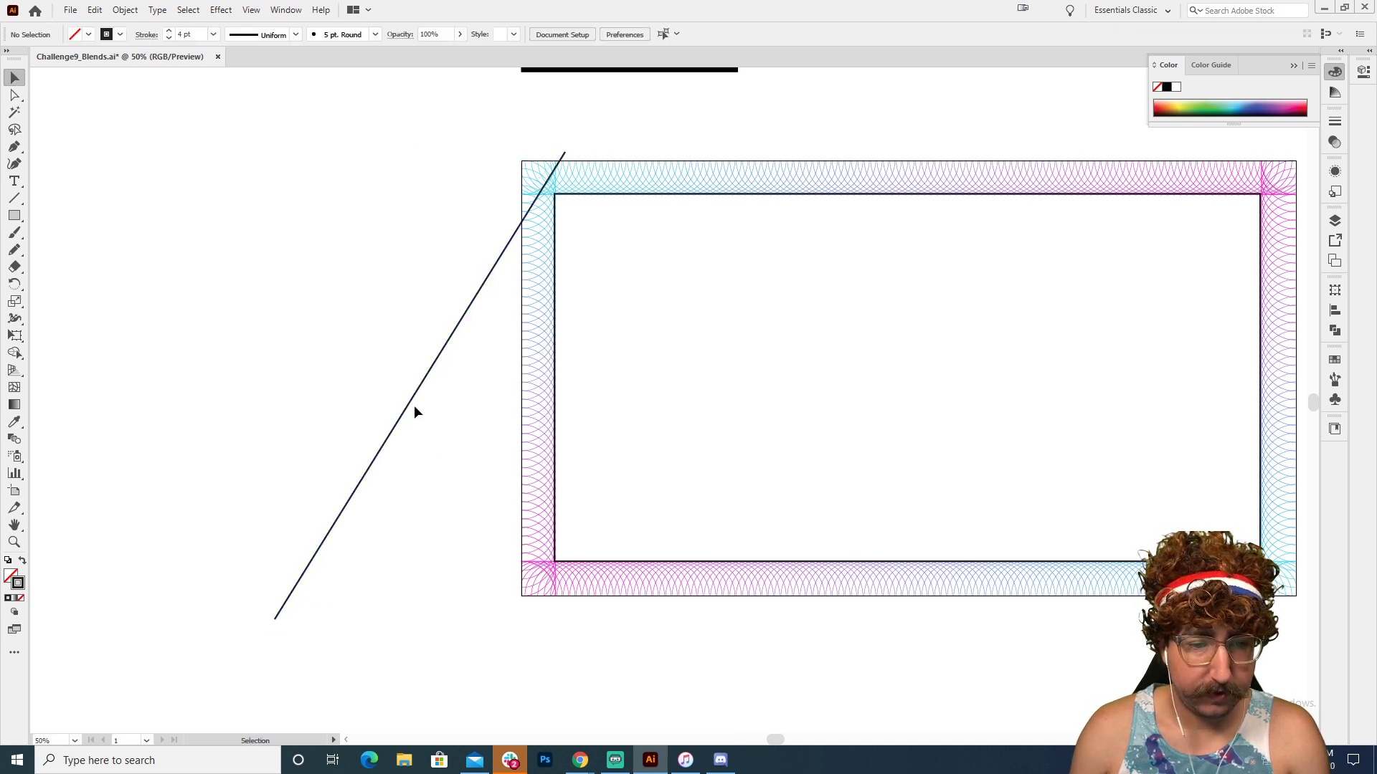
- Change the diagonal line's stroke colour to a very pale cyan
left_click(412, 403)
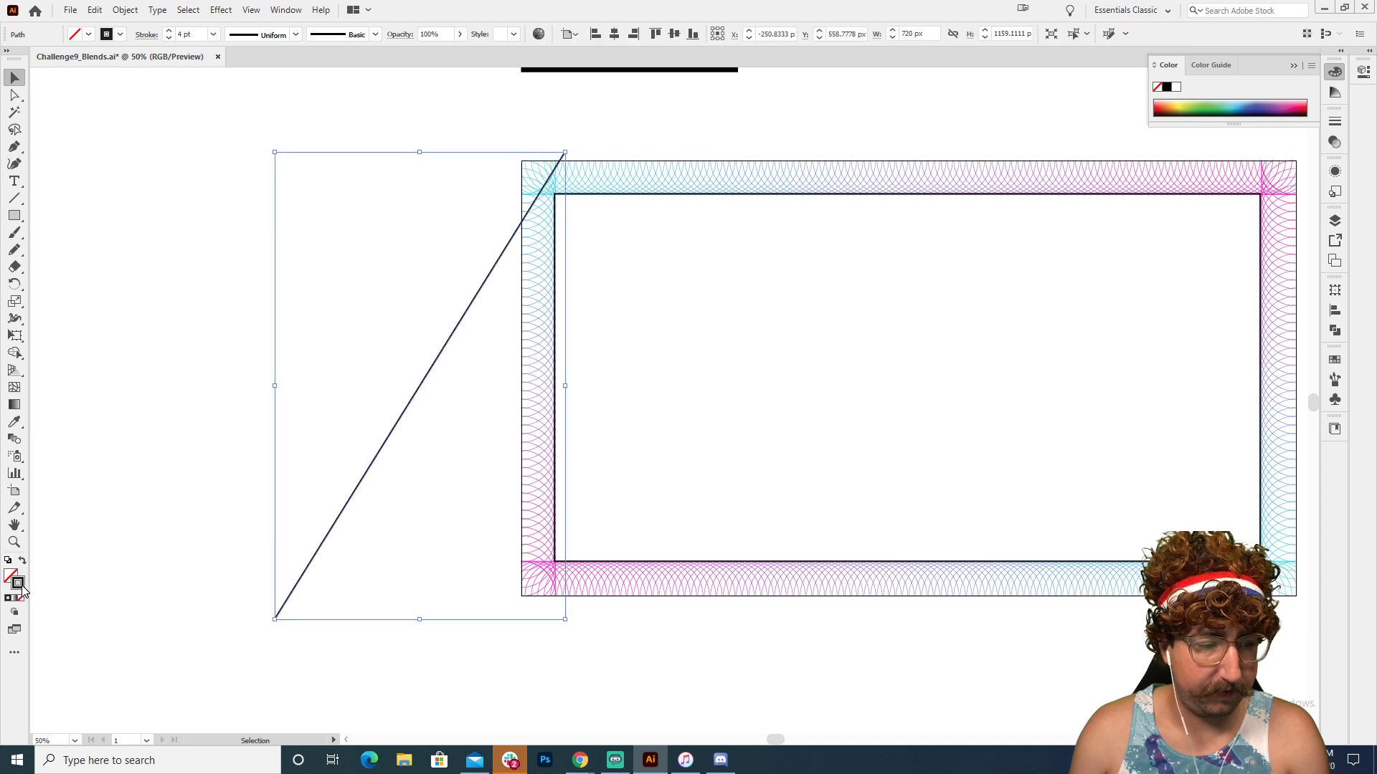
double_click(19, 584)
left_click(103, 161)
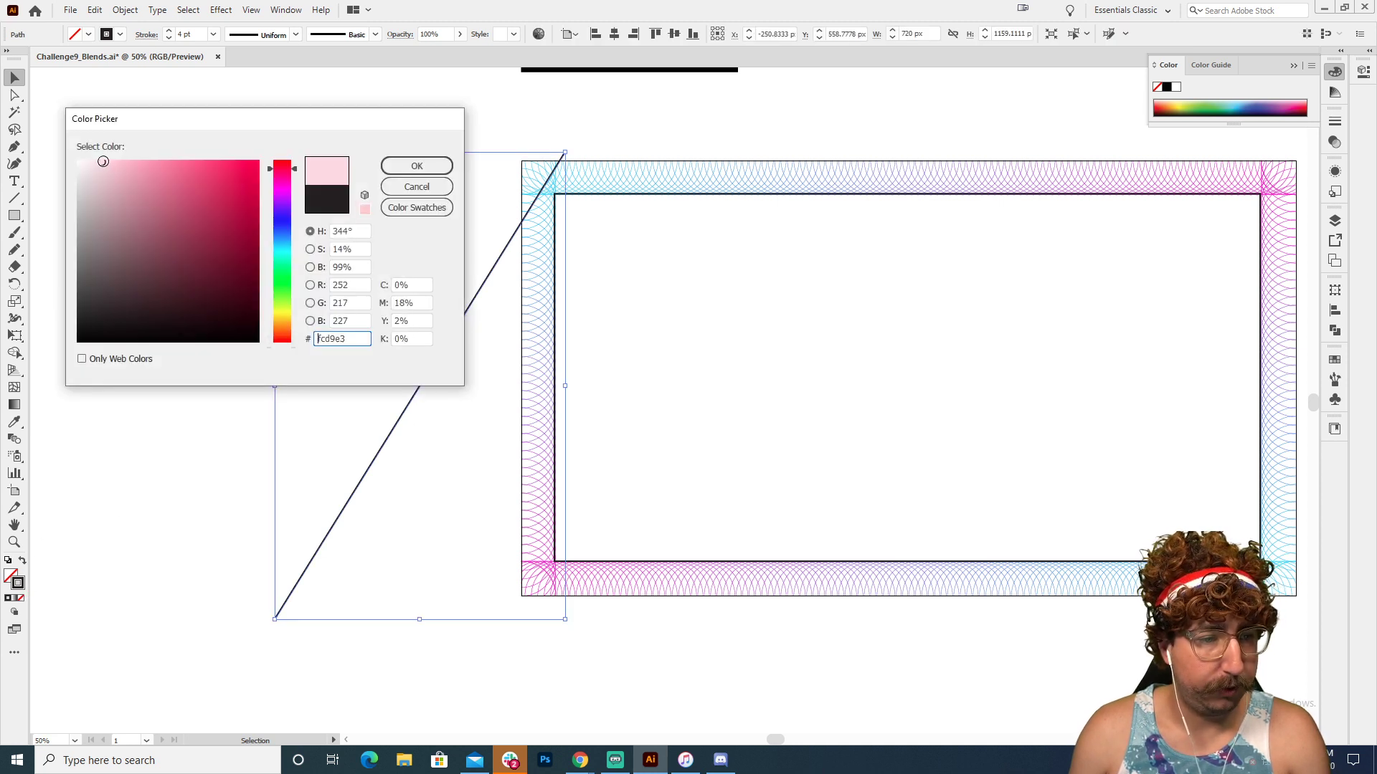
left_click(279, 251)
left_click(403, 159)
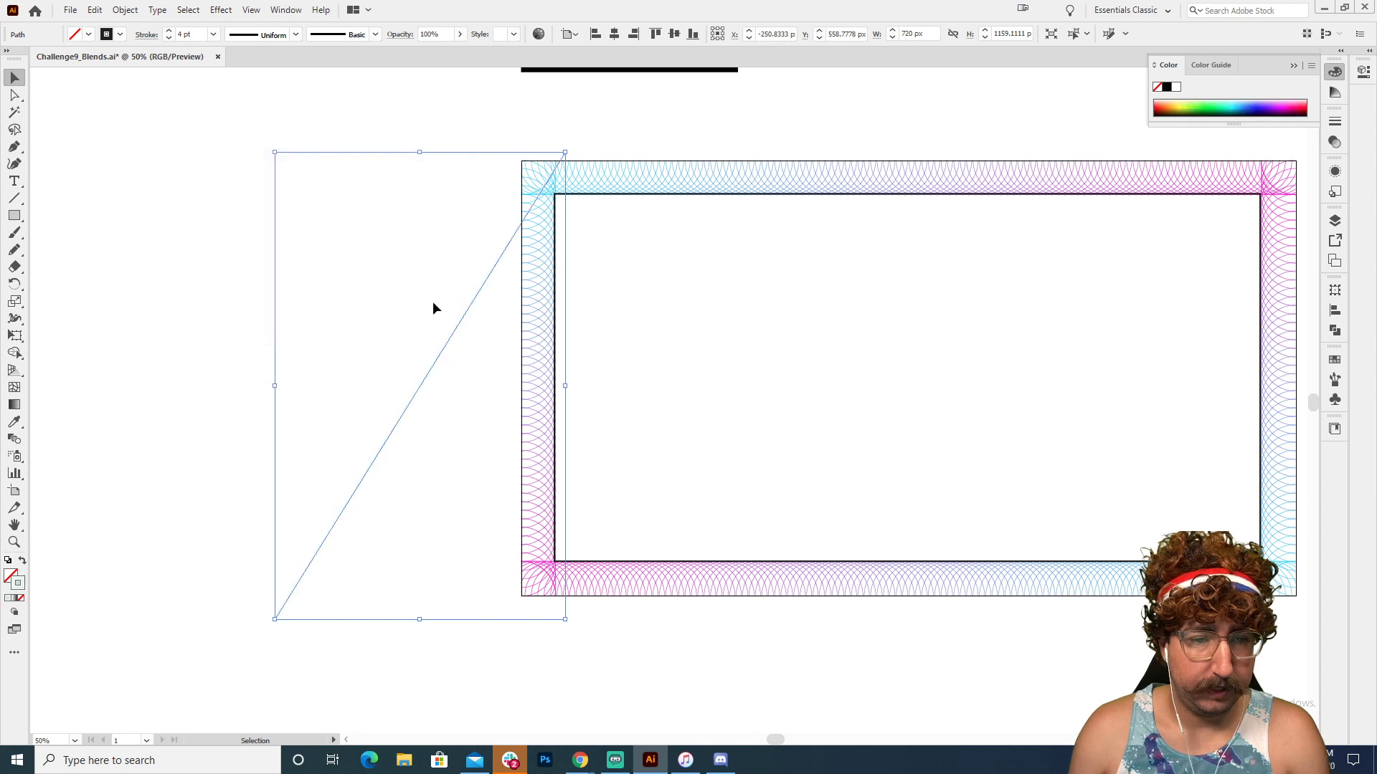
- Duplicate the pale diagonal line about 12 px to its right
left_click(475, 348)
key("z")
left_click(590, 421)
left_click(514, 255)
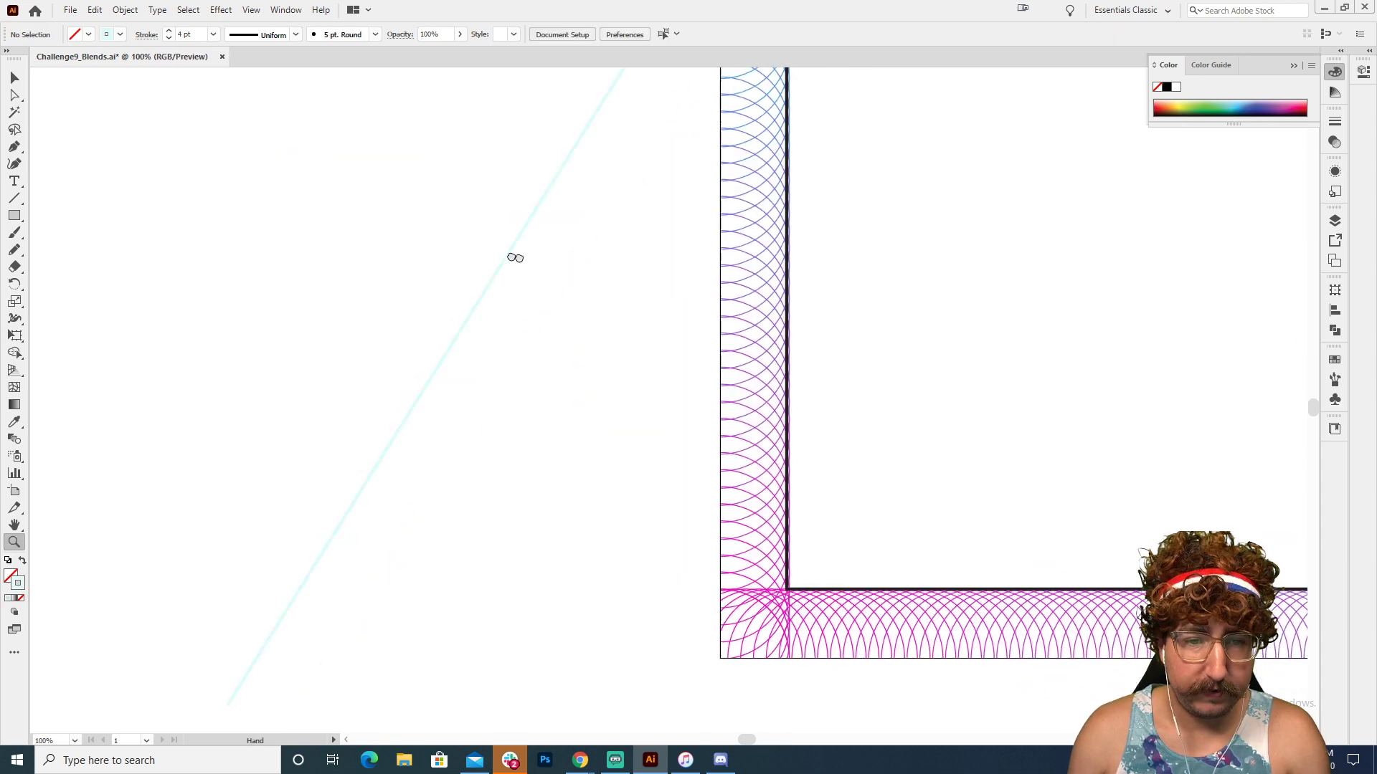
key("v")
left_click(441, 248)
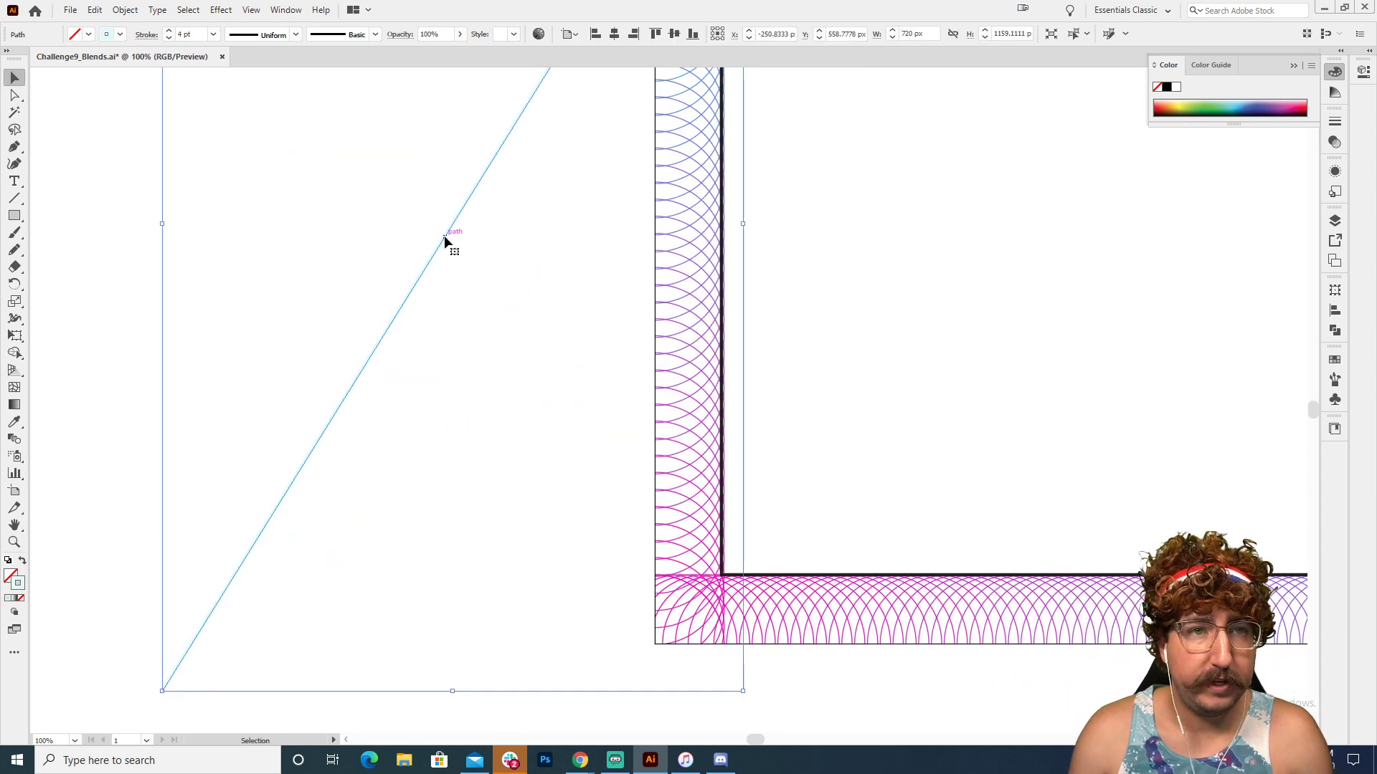
left_click_drag(445, 236, 455, 237)
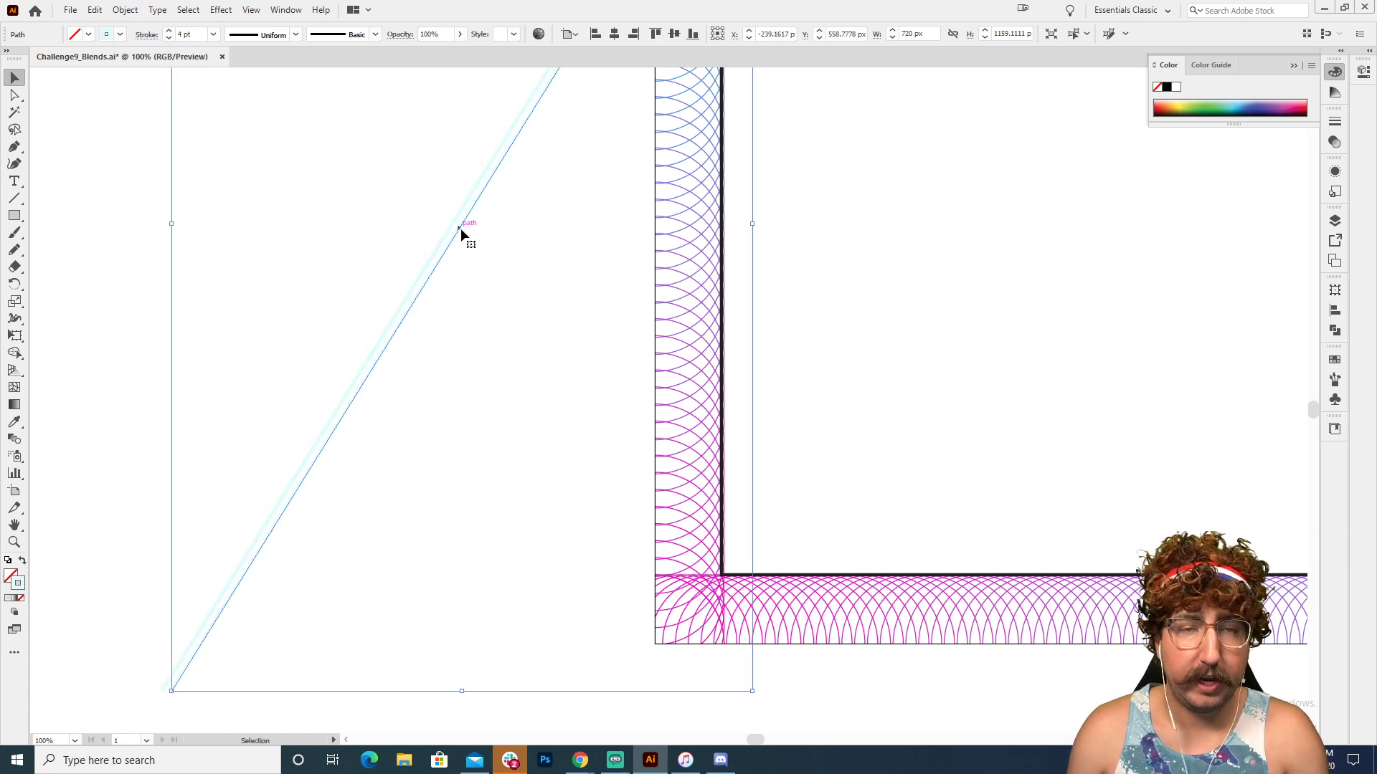
- Select both pale diagonal lines outside the frame and group them
left_click(501, 249)
key("z")
left_click(545, 293)
left_click_drag(731, 458, 612, 369)
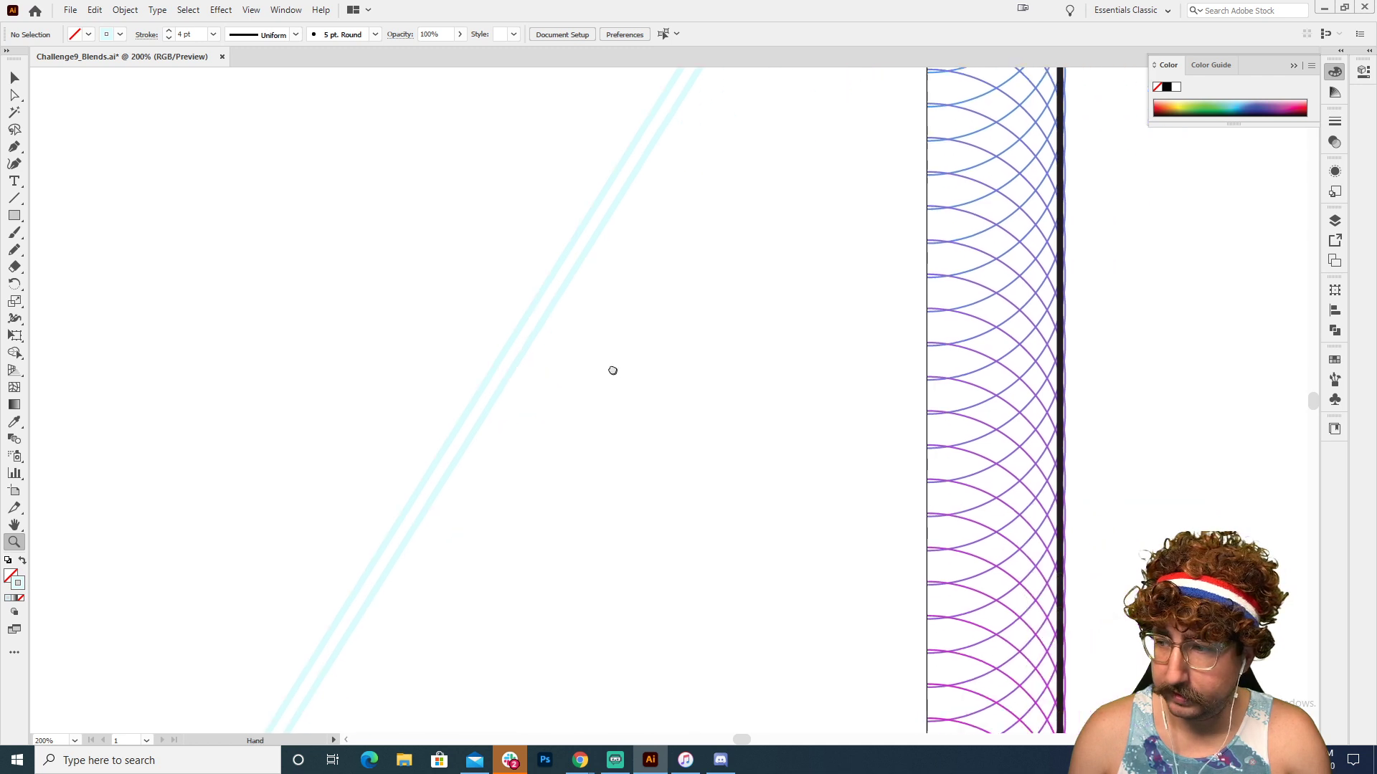
key("v")
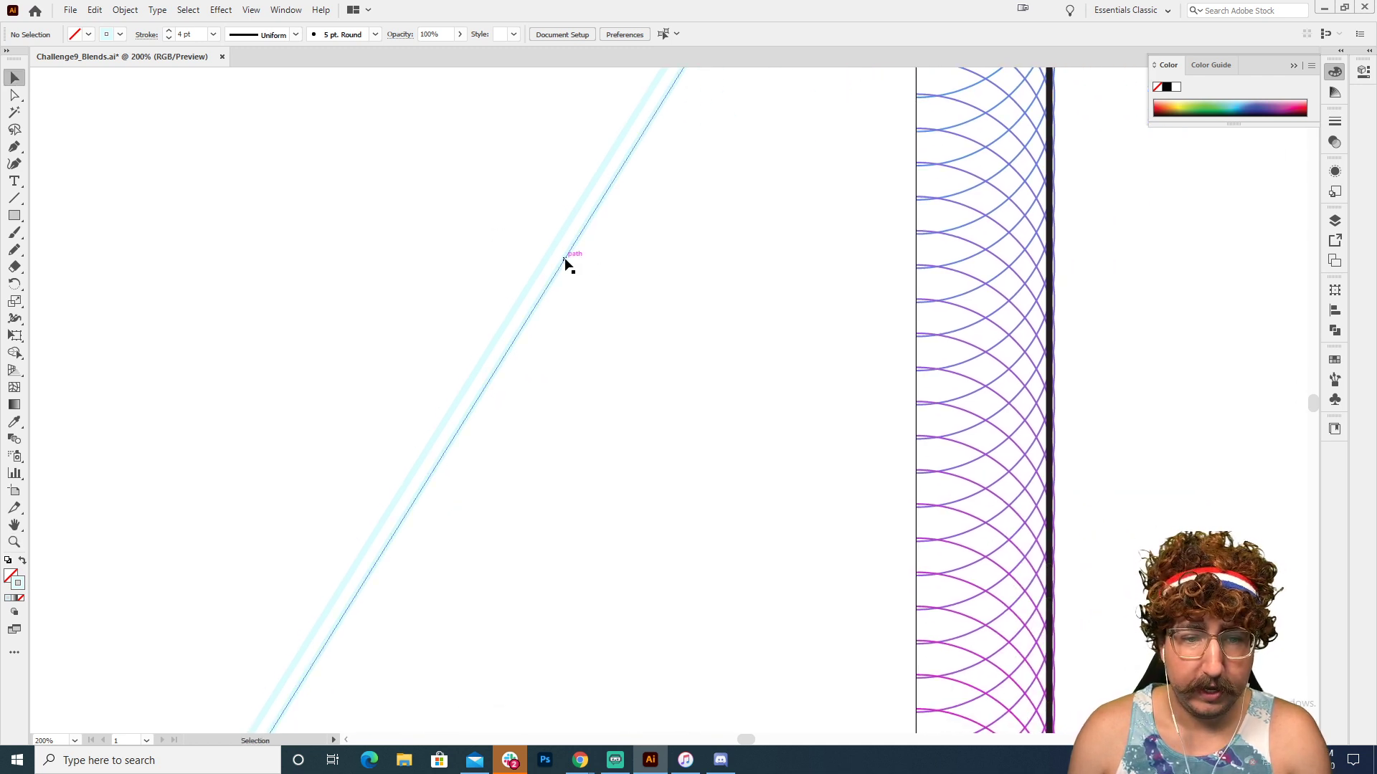
left_click_drag(516, 252, 625, 323)
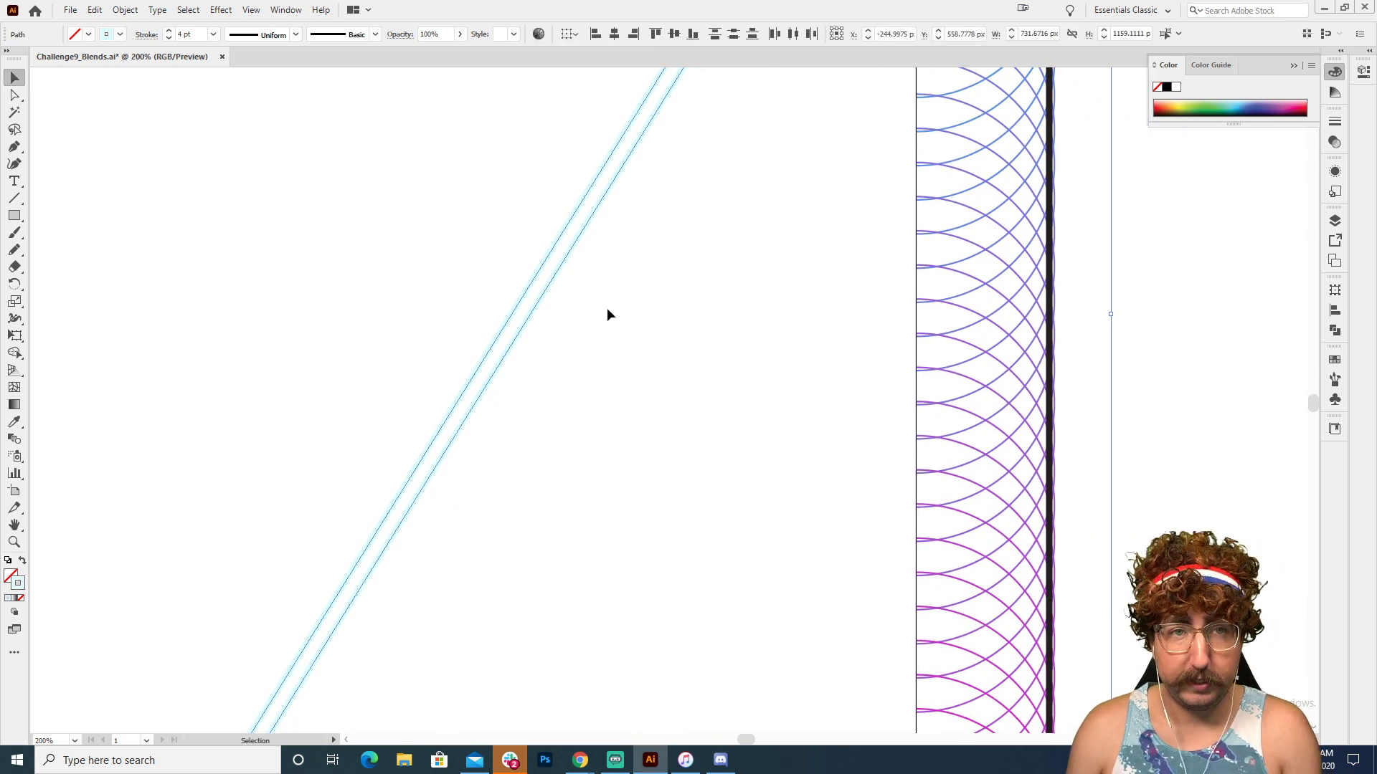
- Inside the group, move the right-hand diagonal line horizontally to the far side of the certificate, at about X 2143 px
double_click(565, 264)
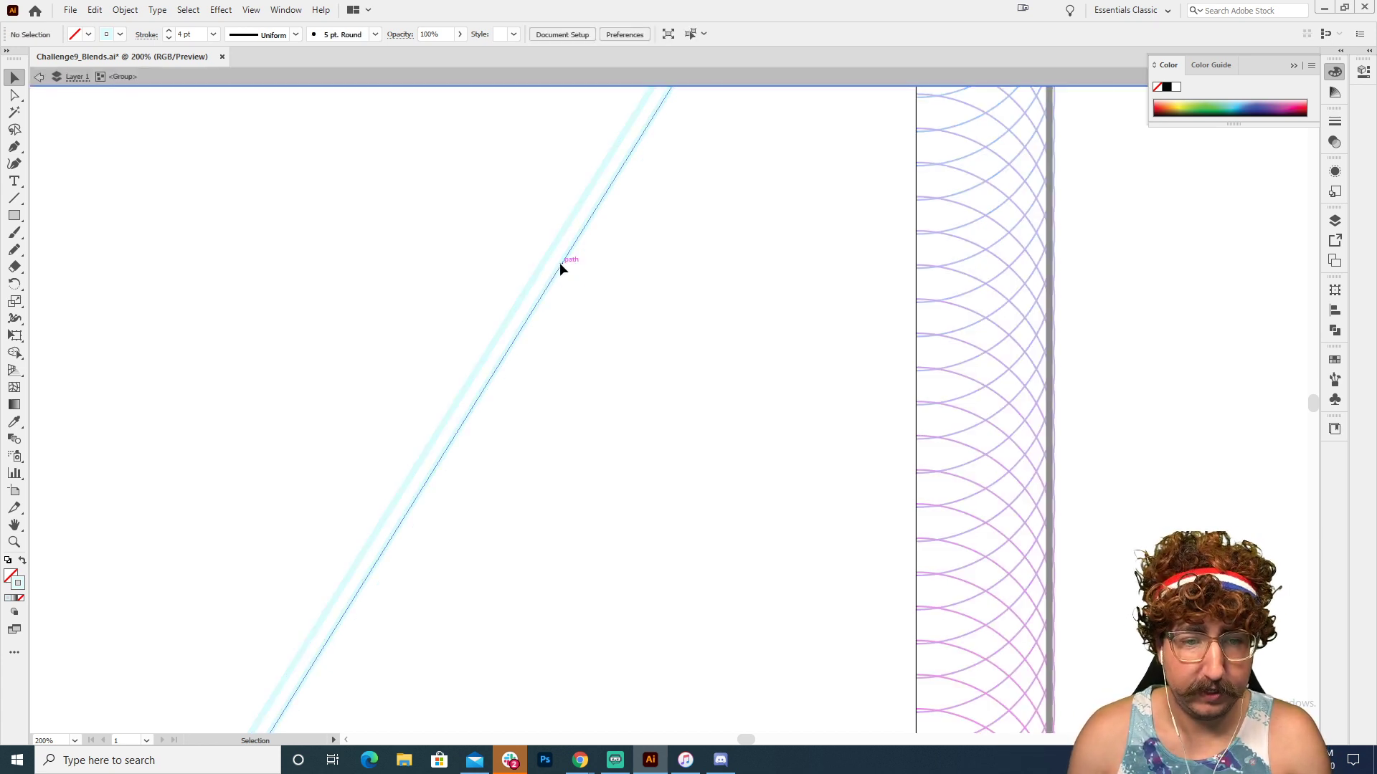
left_click(554, 261)
key("z")
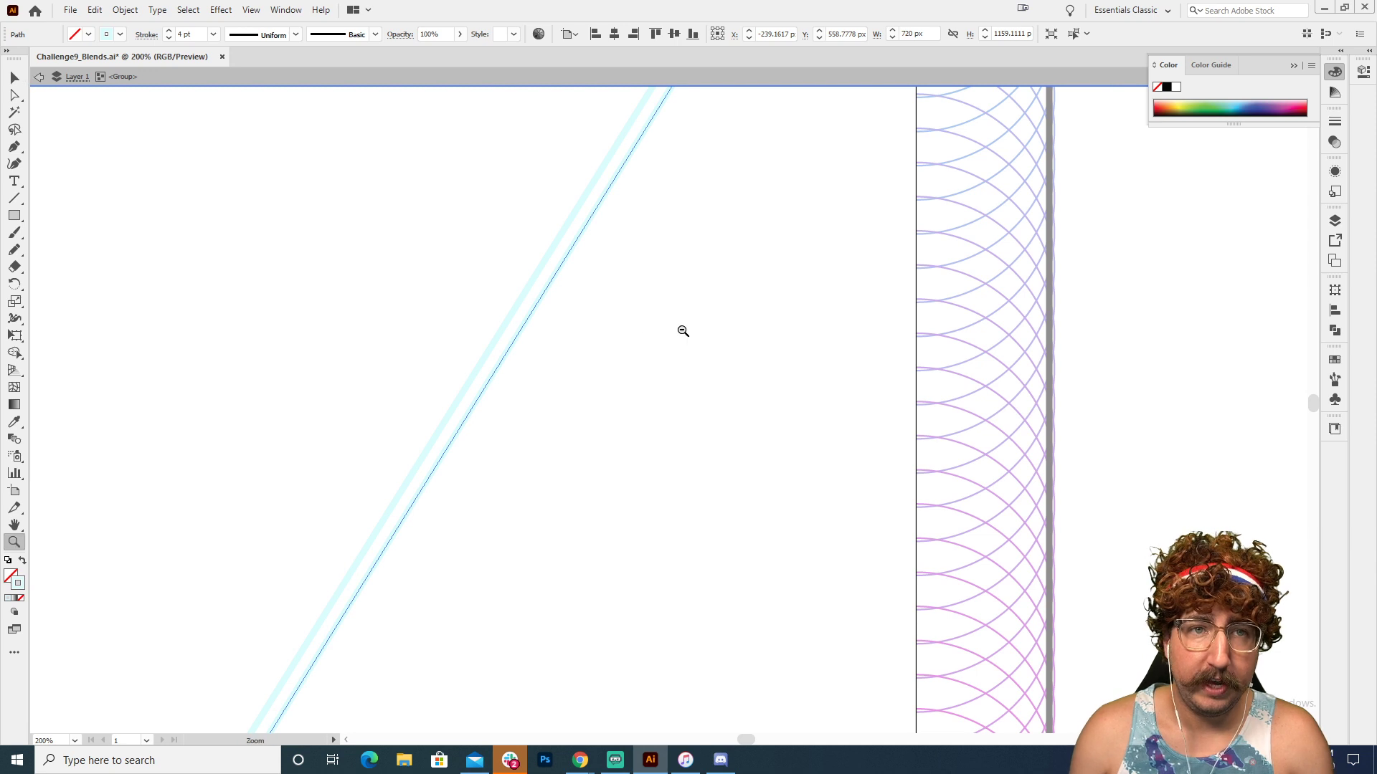
left_click(683, 330, "alt")
left_click(683, 330, "alt")
left_click(756, 350, "alt")
left_click_drag(756, 349, 431, 221)
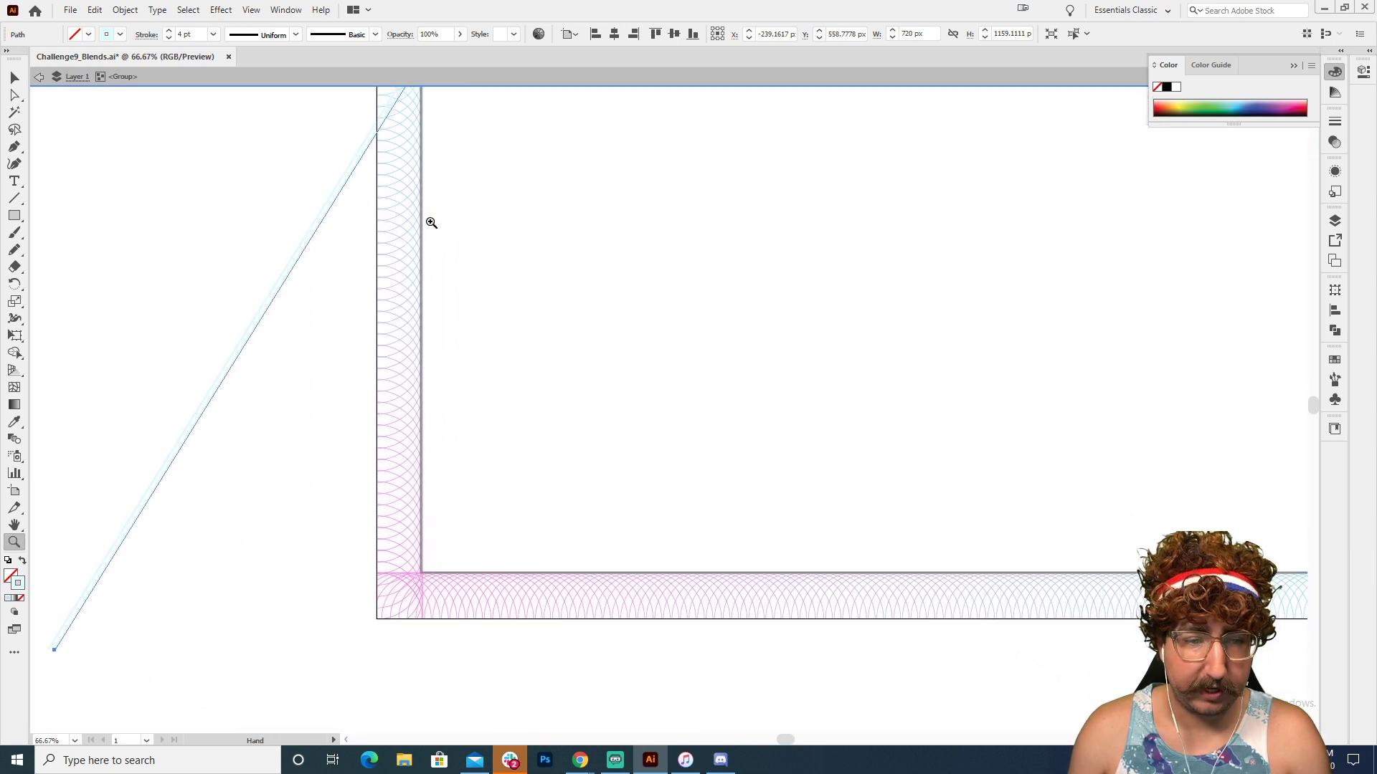
key("Right")
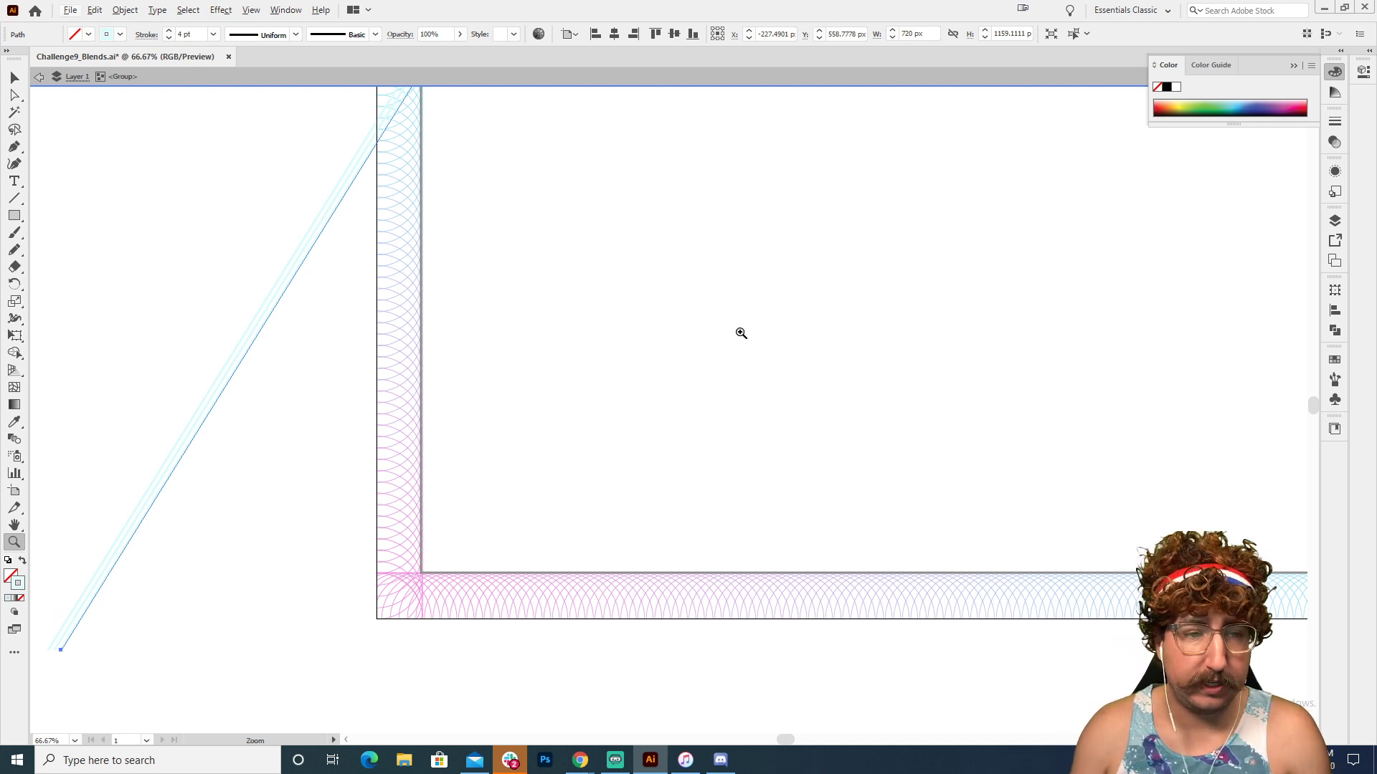
key("ctrl+z")
left_click(690, 328, "alt")
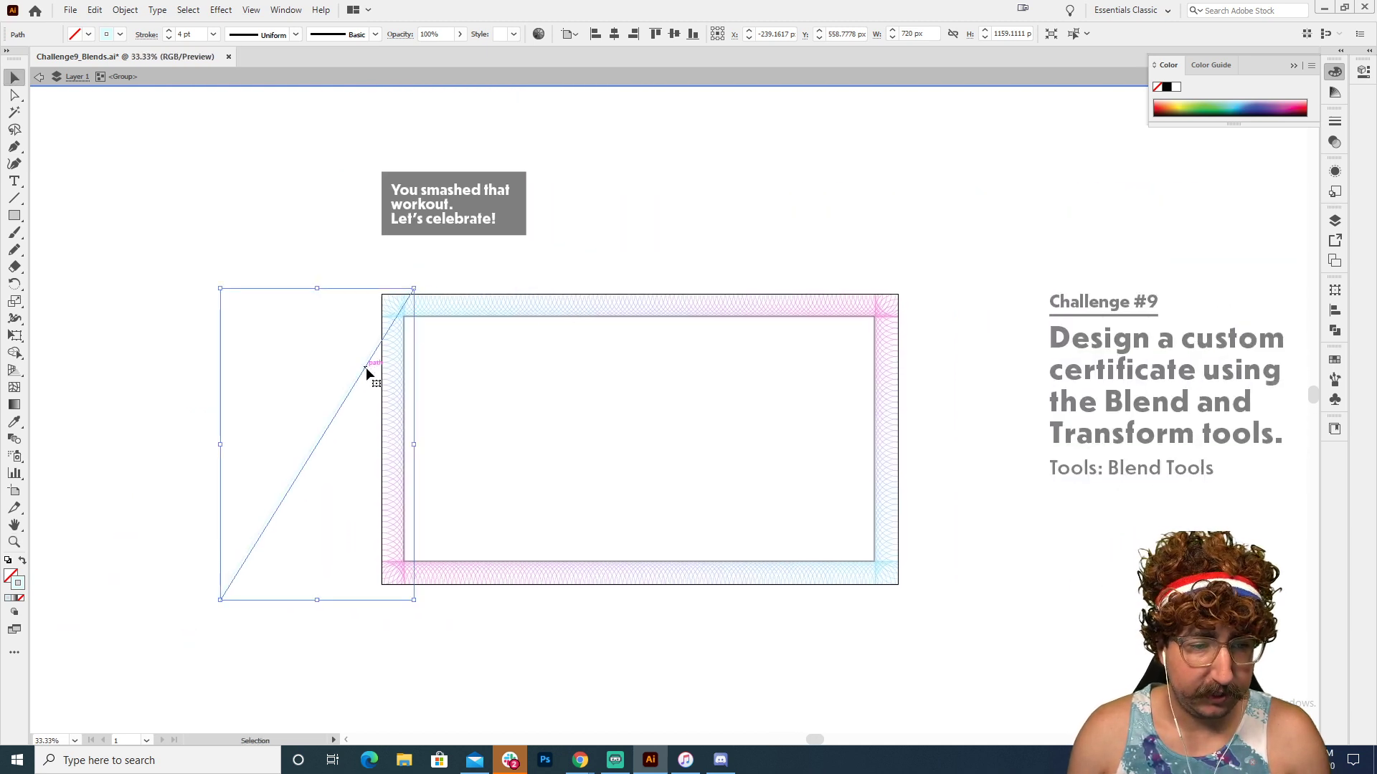
left_click_drag(366, 368, 1005, 403)
- Select both diagonal lines on either side of the certificate and make a blend between them
left_click(345, 402, "shift")
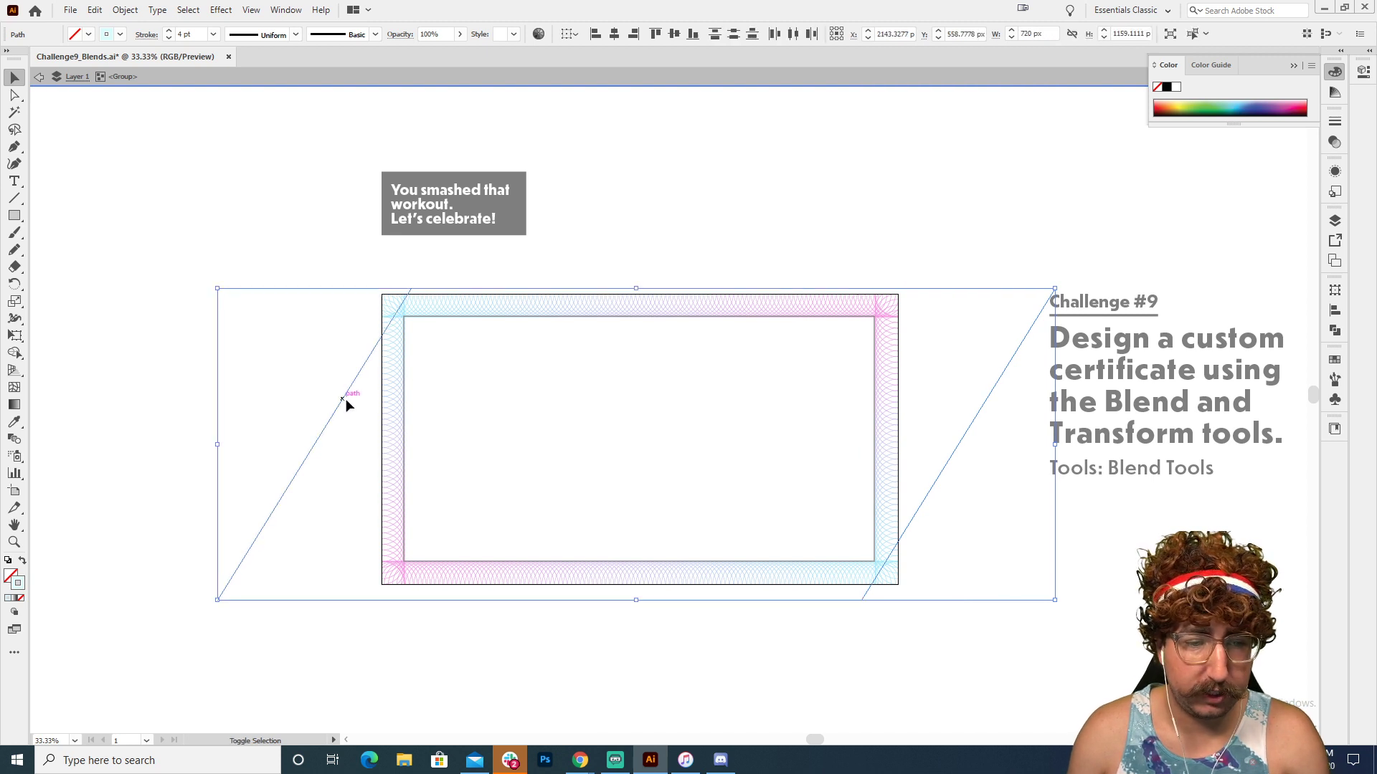
left_click(697, 448)
left_click_drag(670, 458, 732, 443)
left_click(128, 10)
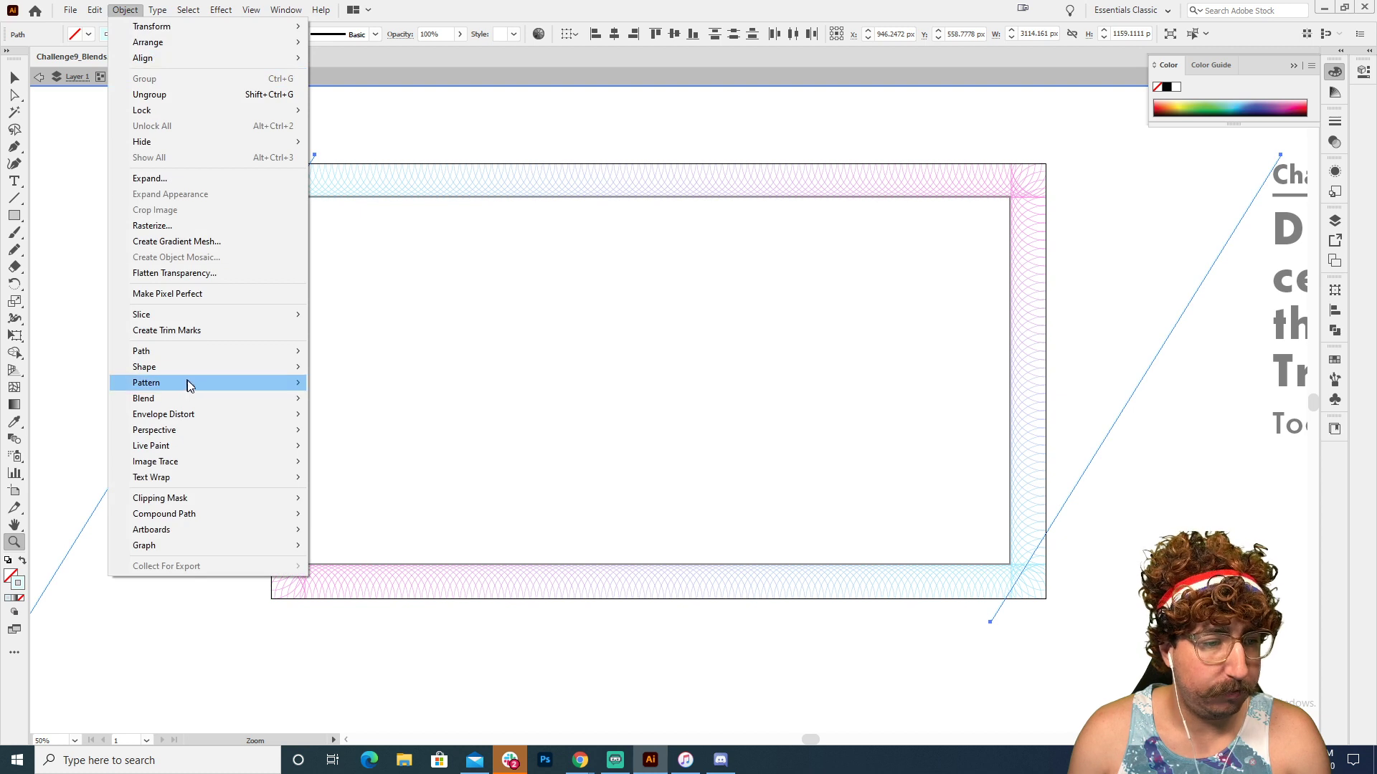
mouse_move(191, 397)
left_click(351, 395)
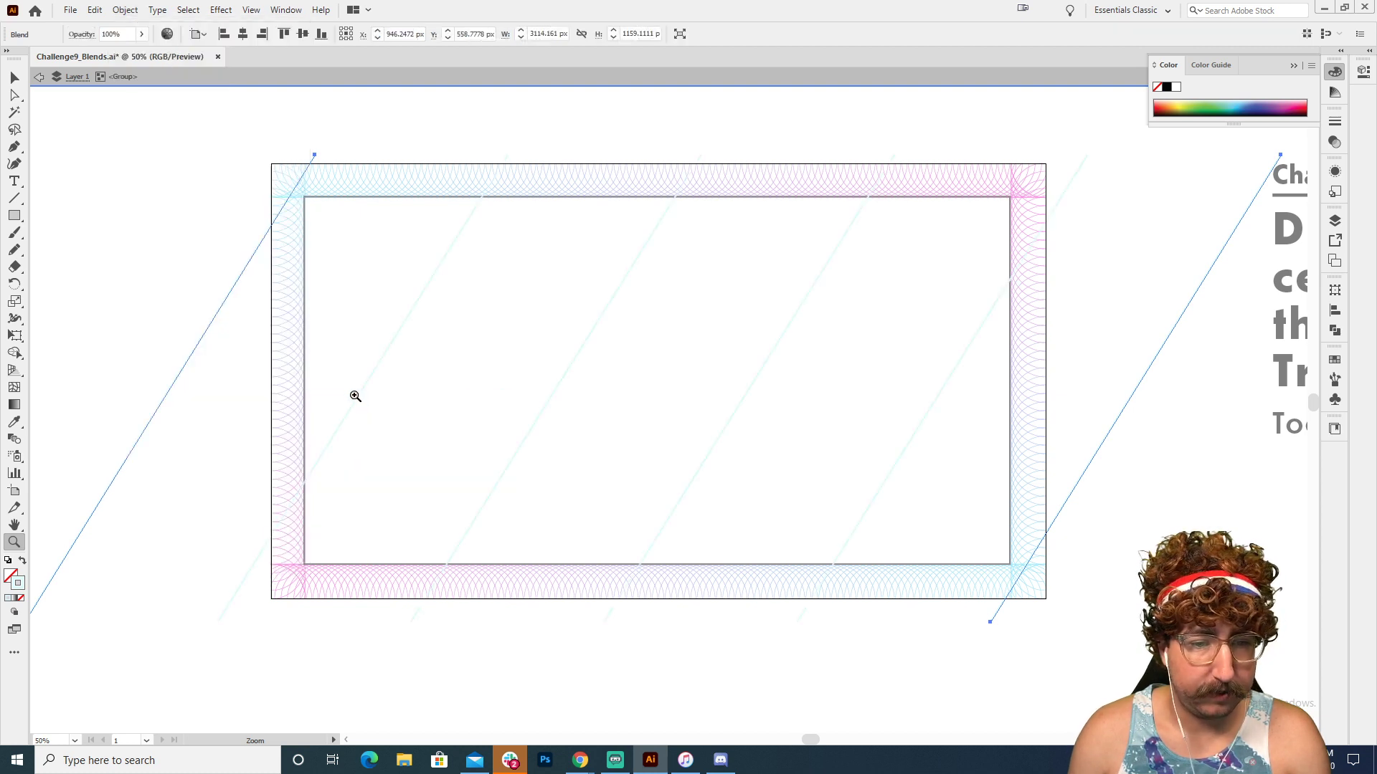
- Set the diagonal-line blend's spacing to 150 specified steps, with the preview enabled
left_click(125, 10)
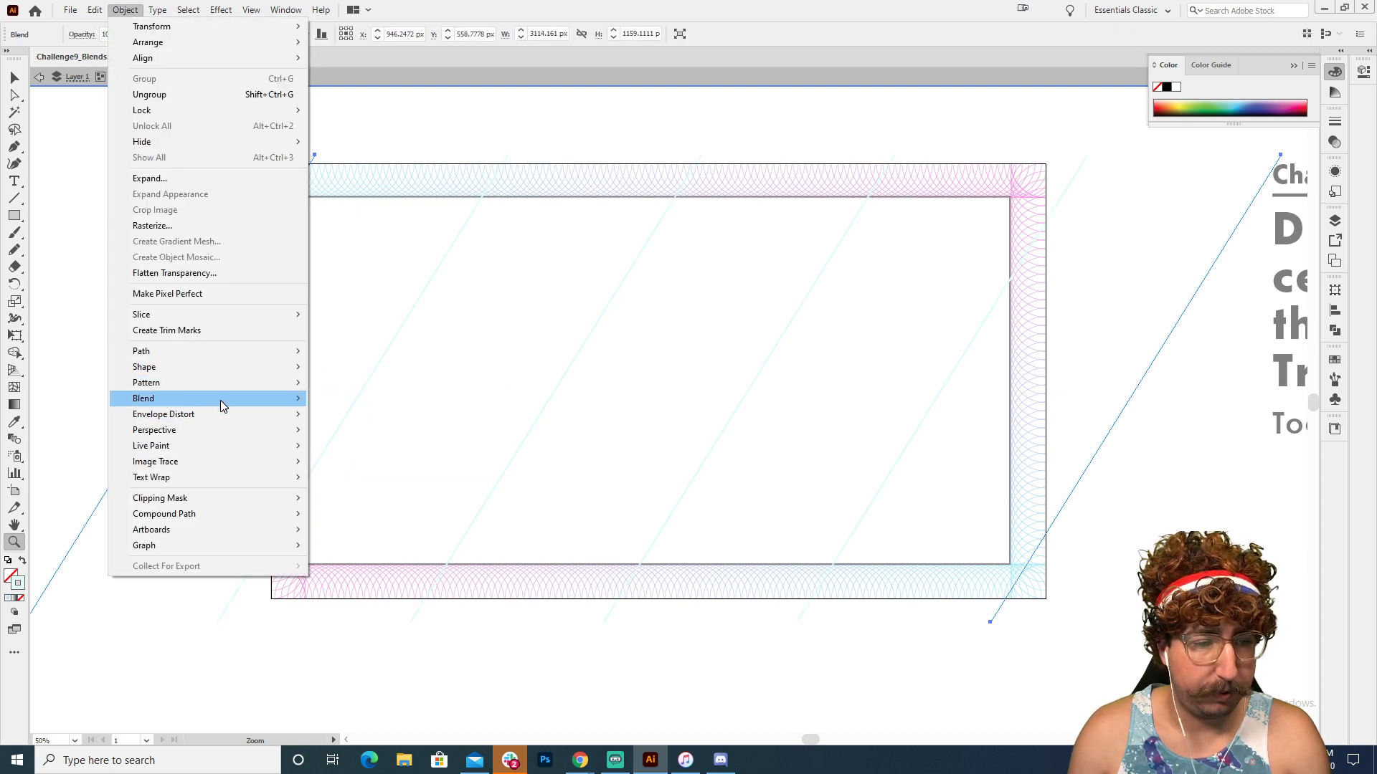
mouse_move(221, 400)
left_click(358, 434)
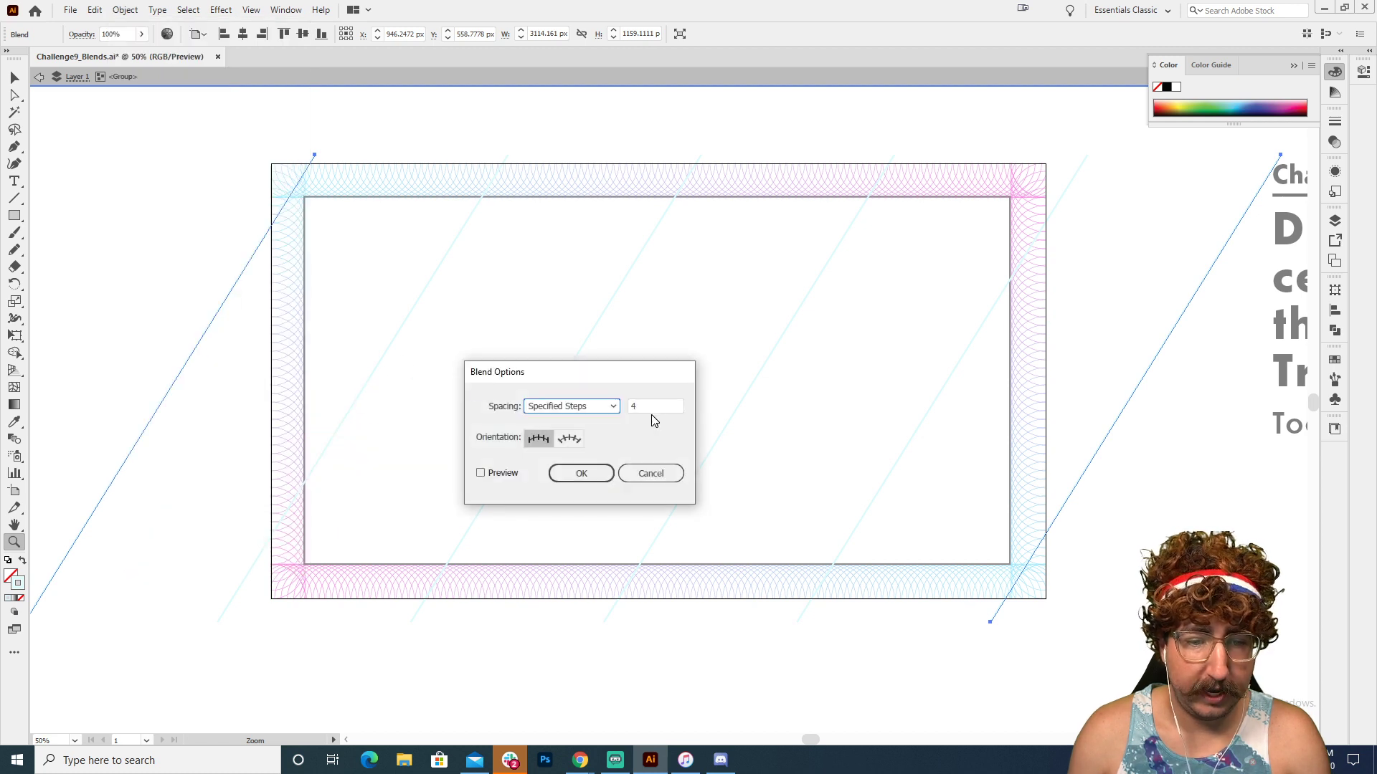
left_click(505, 473)
double_click(634, 405)
type("20")
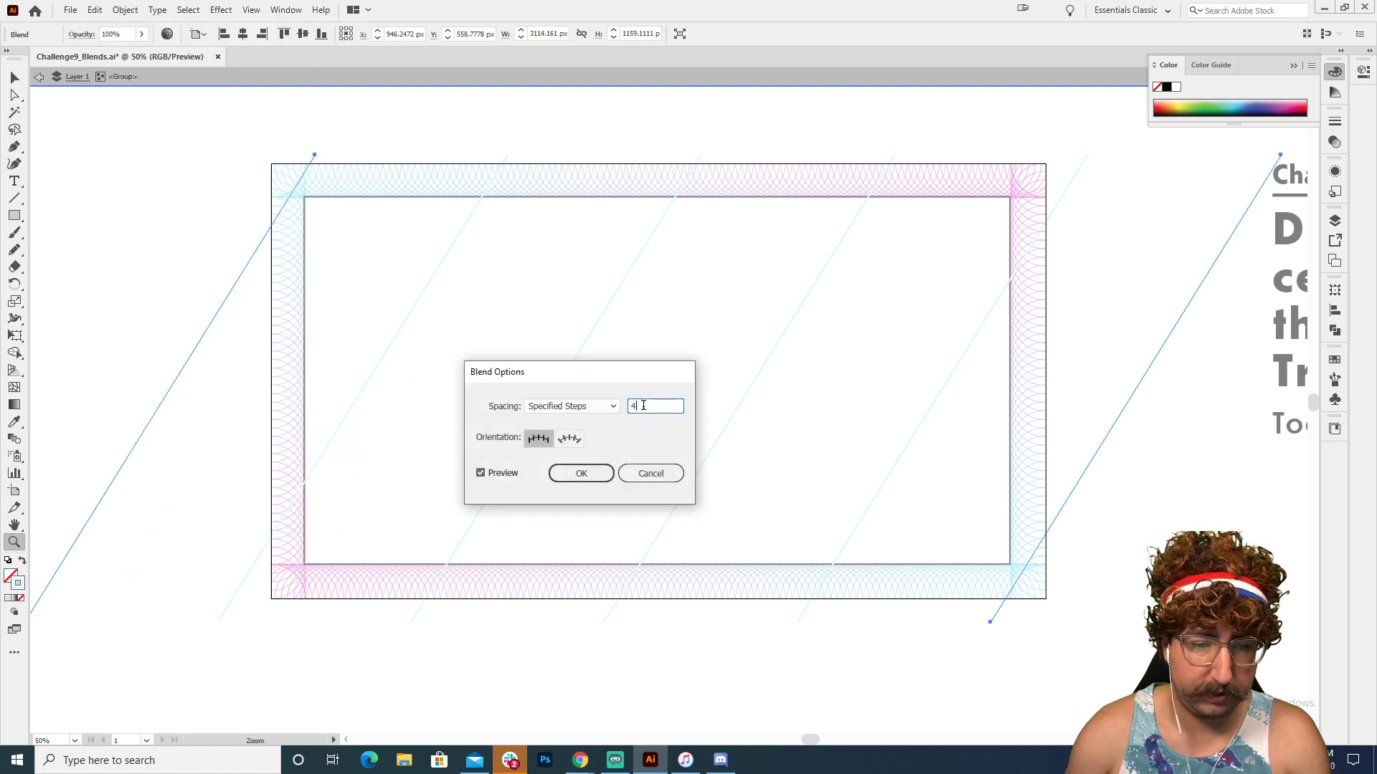
key("Tab")
type("150")
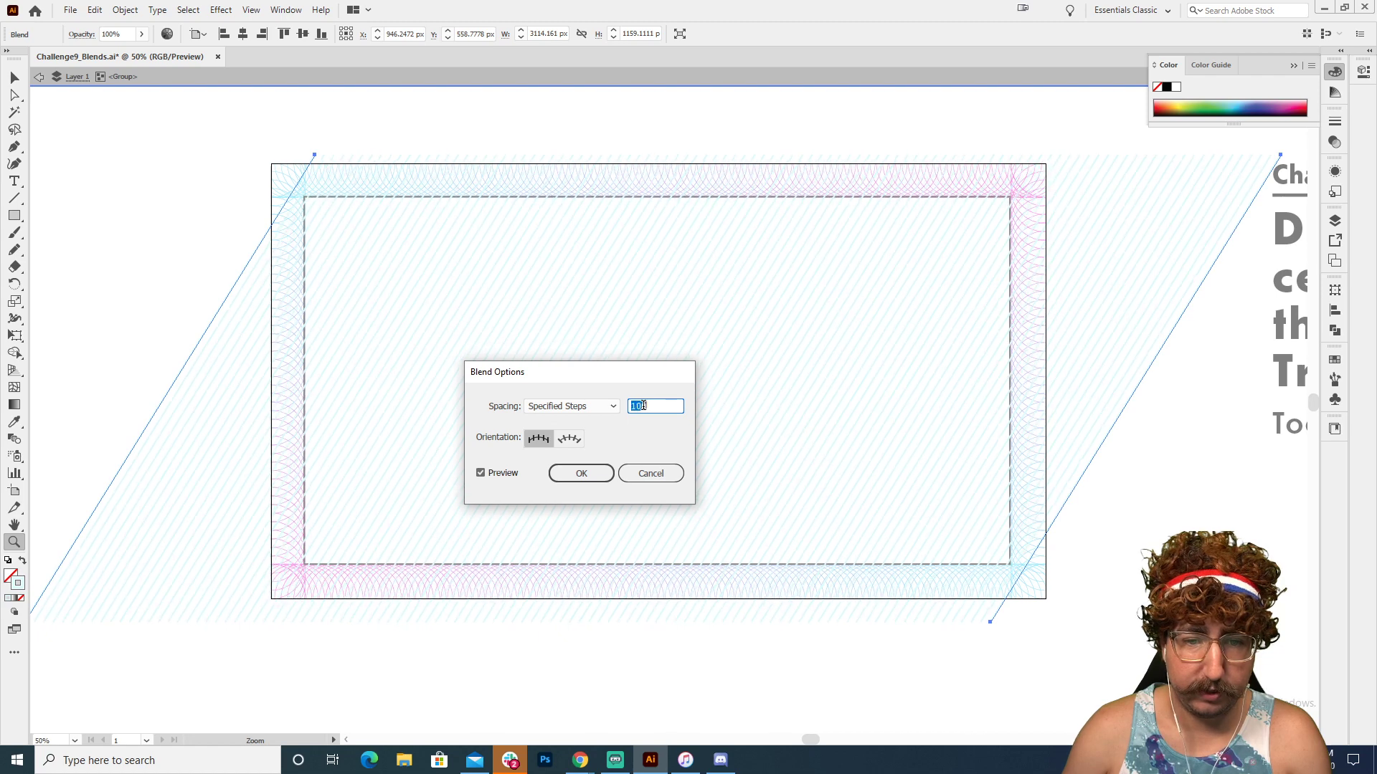
key("Tab")
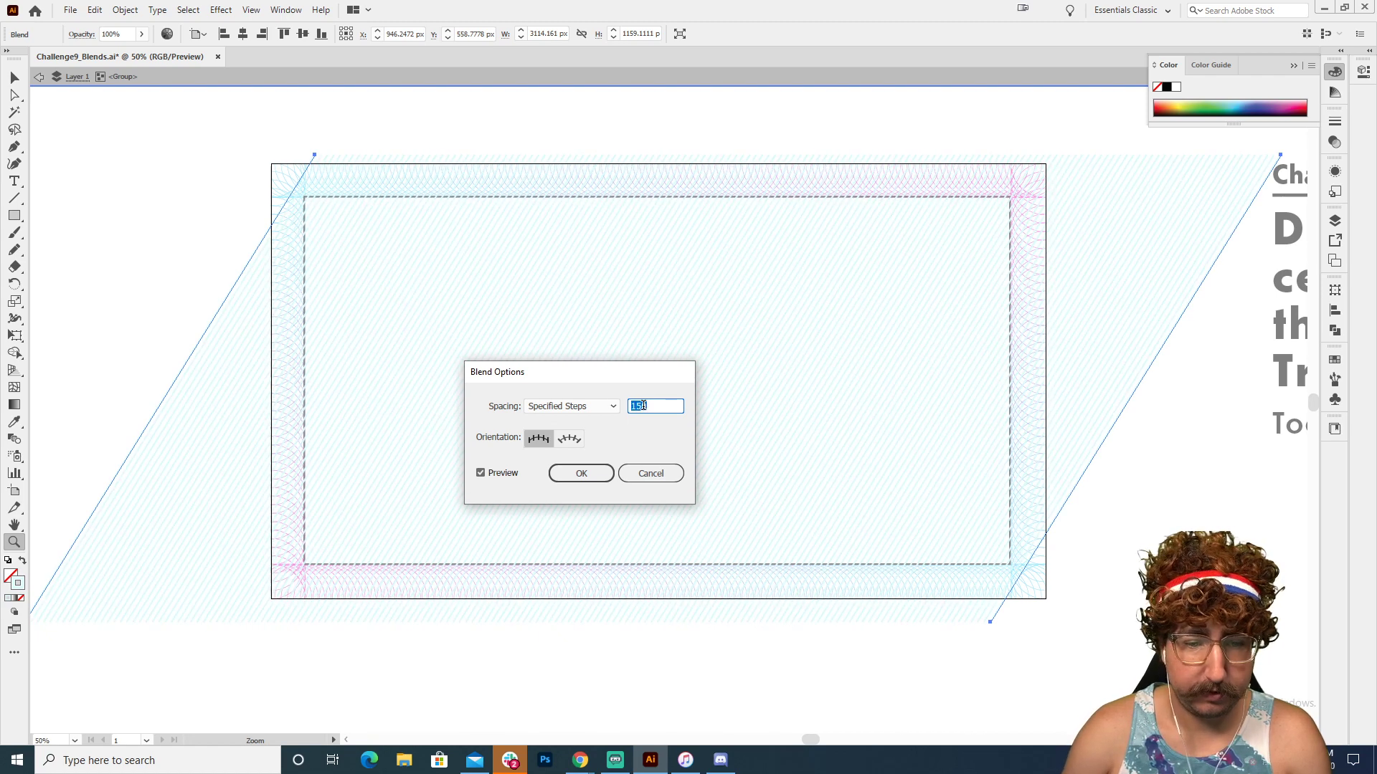
left_click(581, 474)
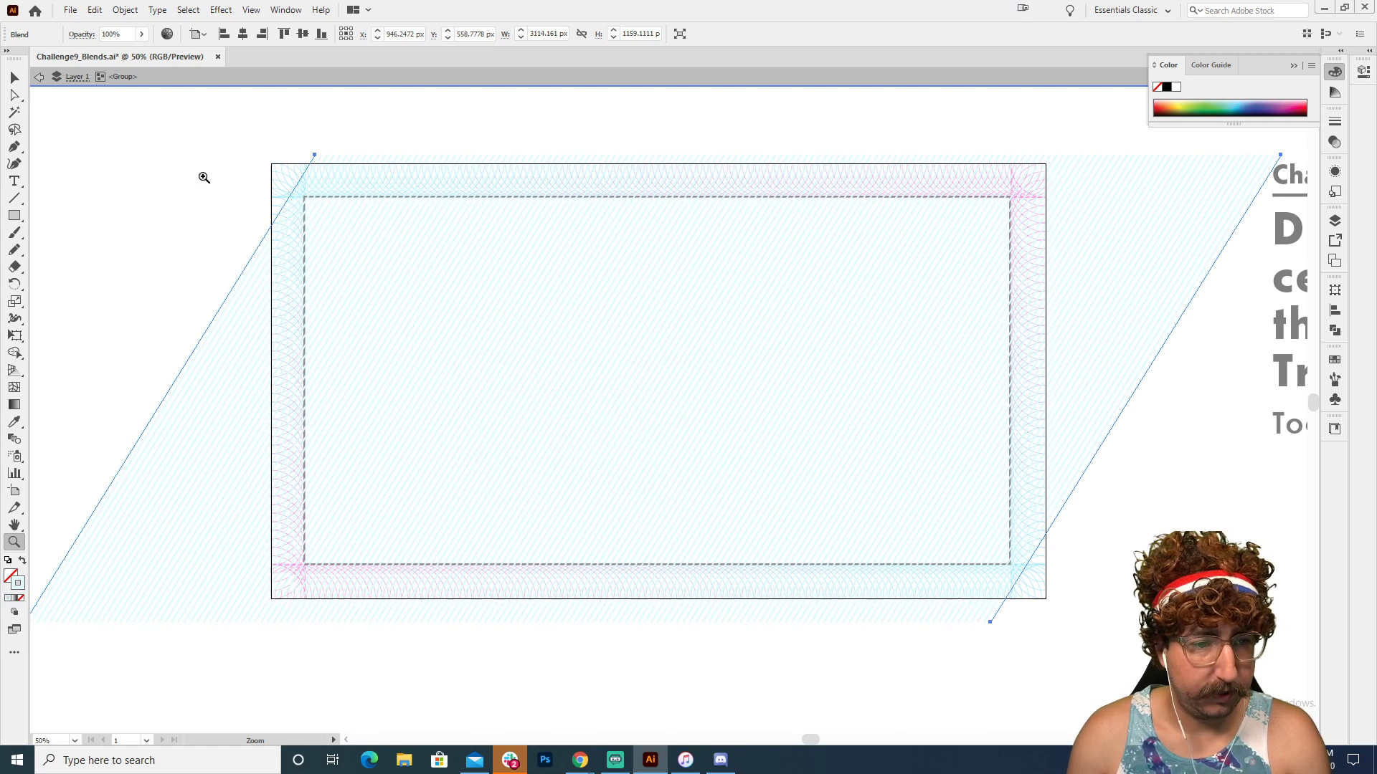
- Exit the group's isolation and send the diagonal-line blend behind the black inner frame
key("v")
double_click(204, 175)
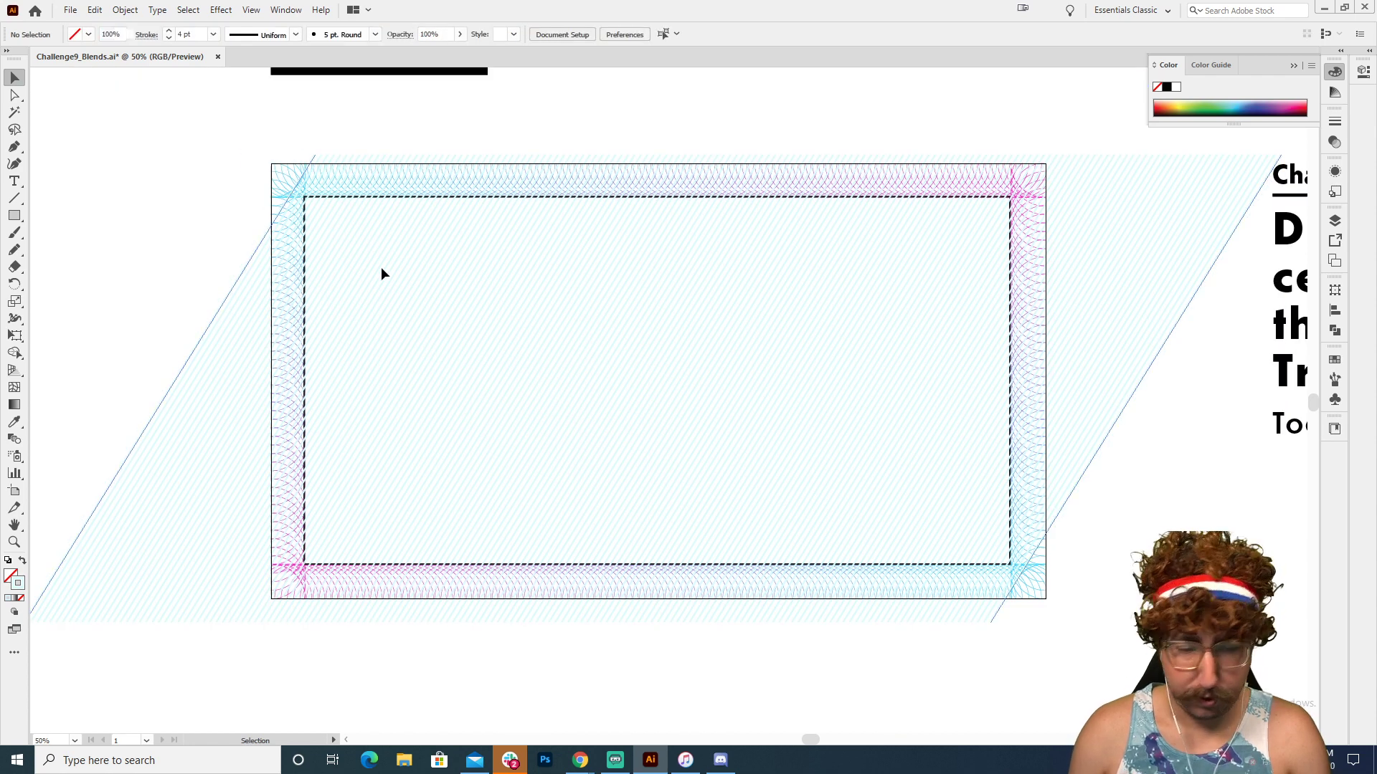
left_click(311, 259)
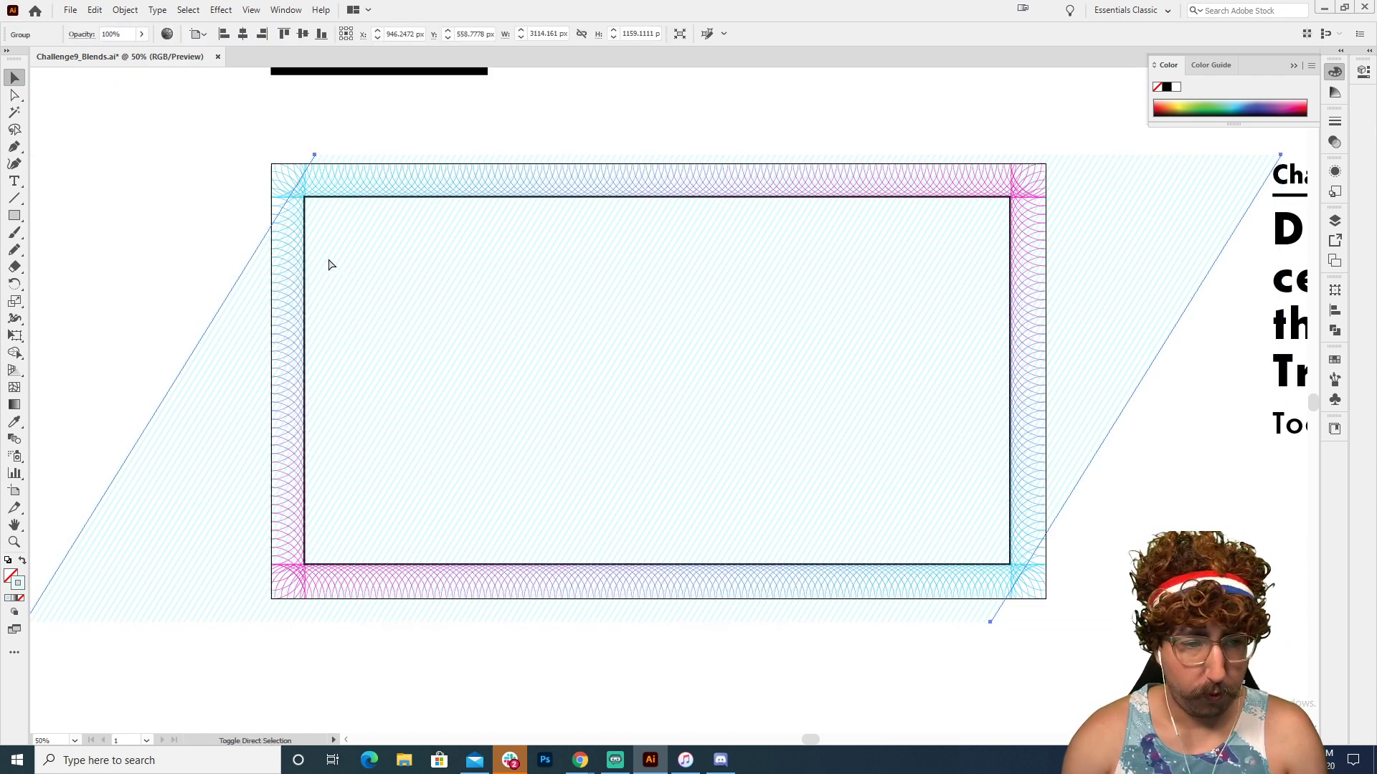
- Clip the diagonal-line blend with a clipping mask made from an in-place copy of the black inner frame
left_click(324, 197)
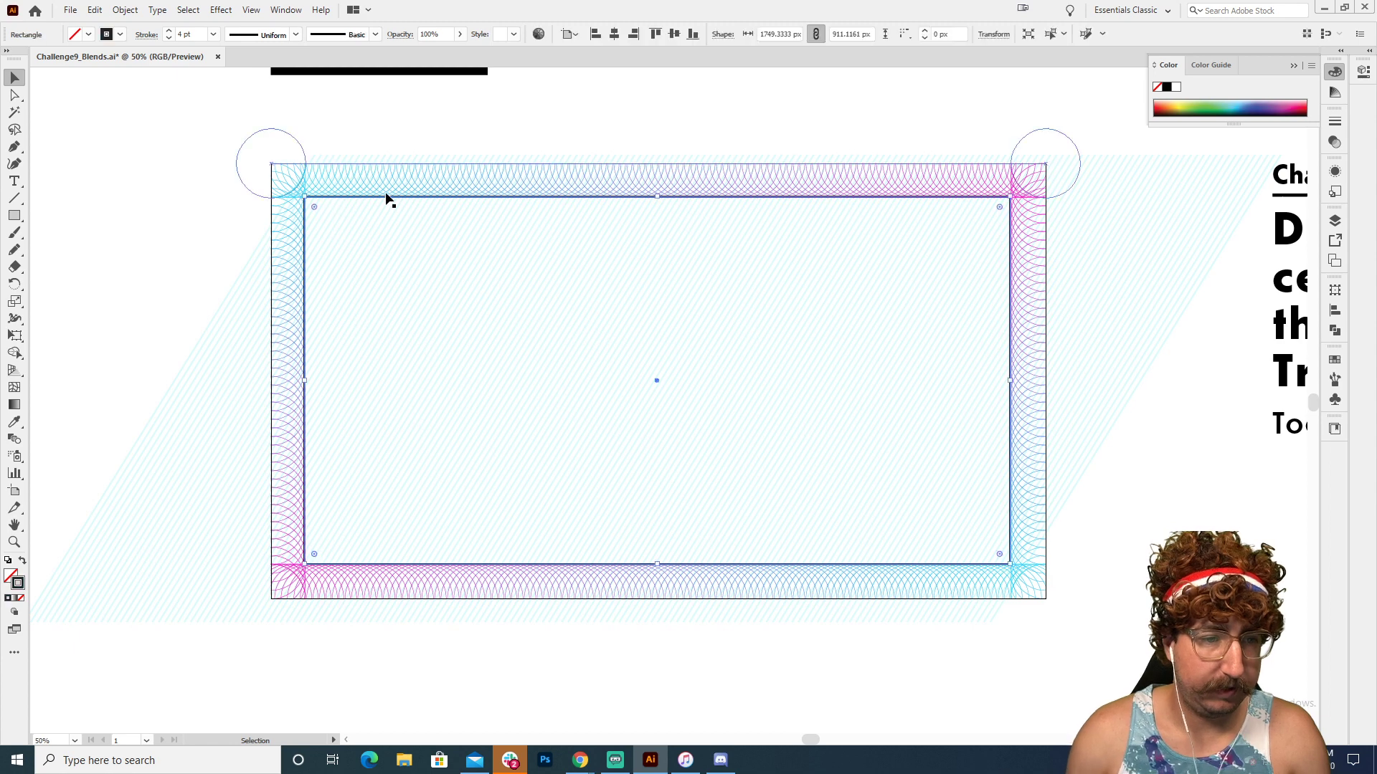
left_click(559, 242, "shift")
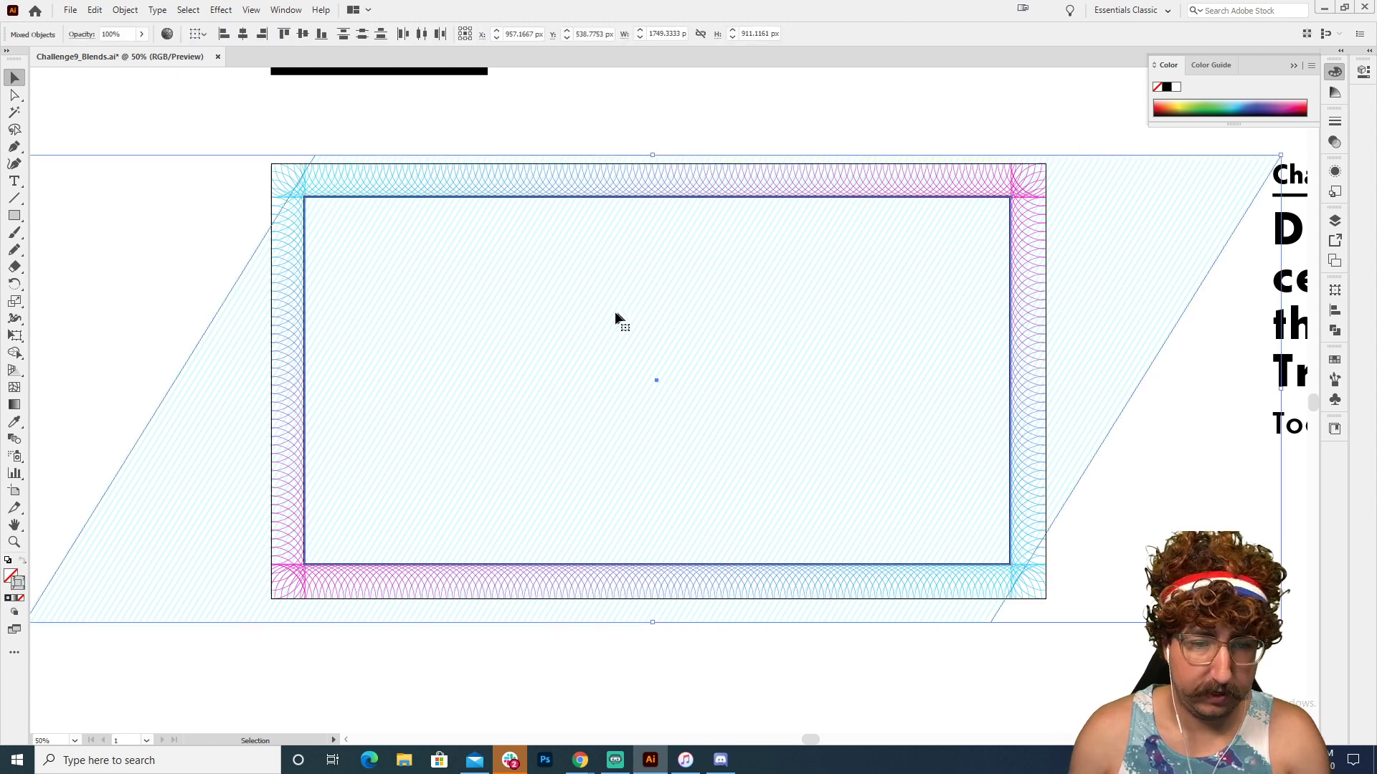
right_click(615, 314)
left_click(692, 437)
- Isolate the blend inside the clip group and change its right end line's stroke colour to a pale pink
double_click(870, 384)
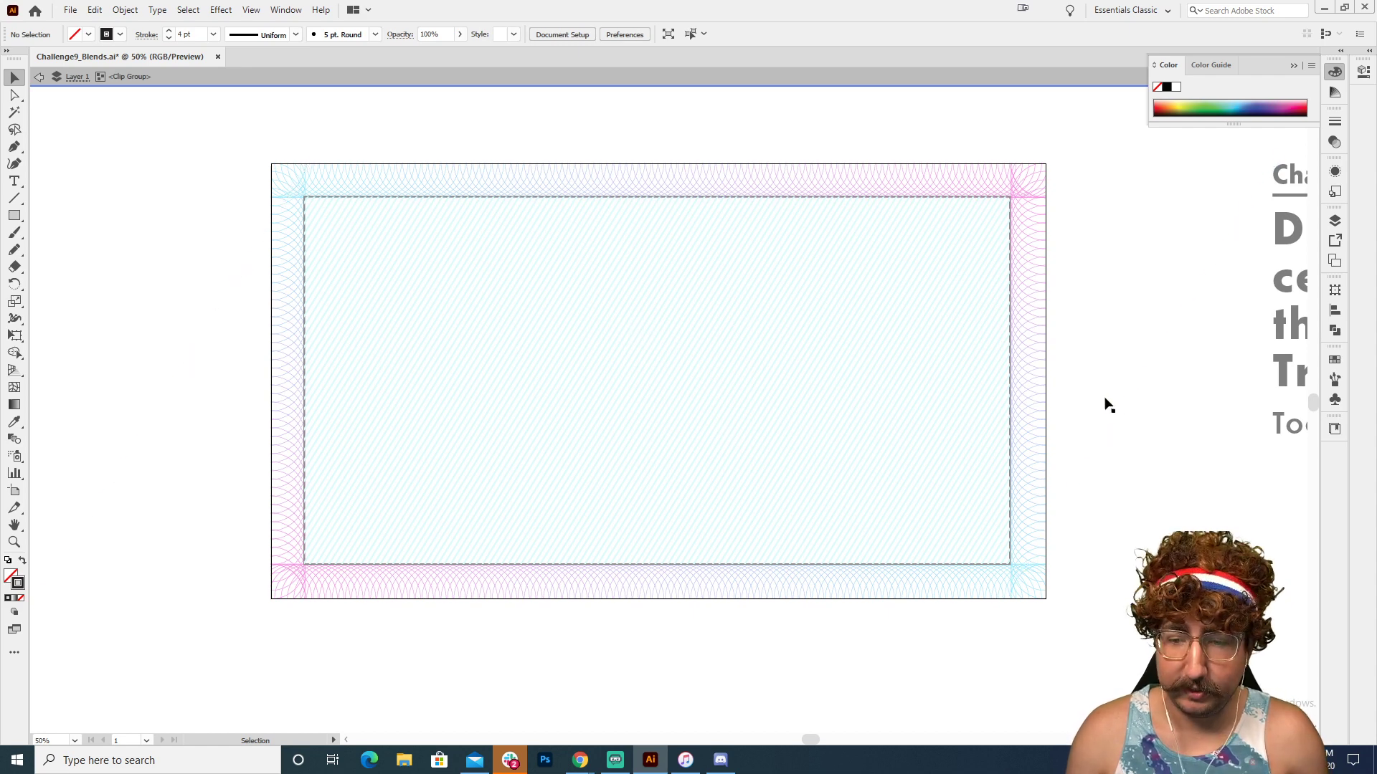
left_click(1123, 423)
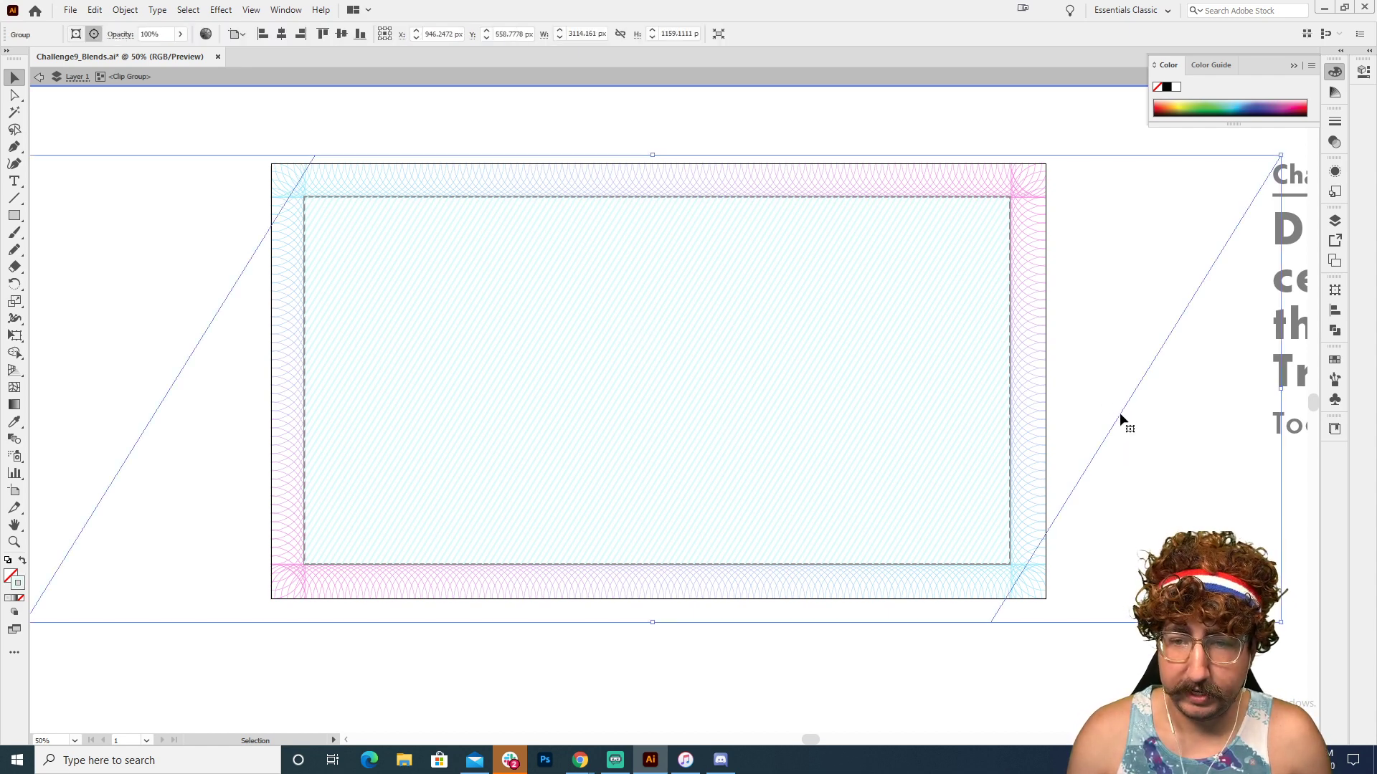
left_click(1199, 283)
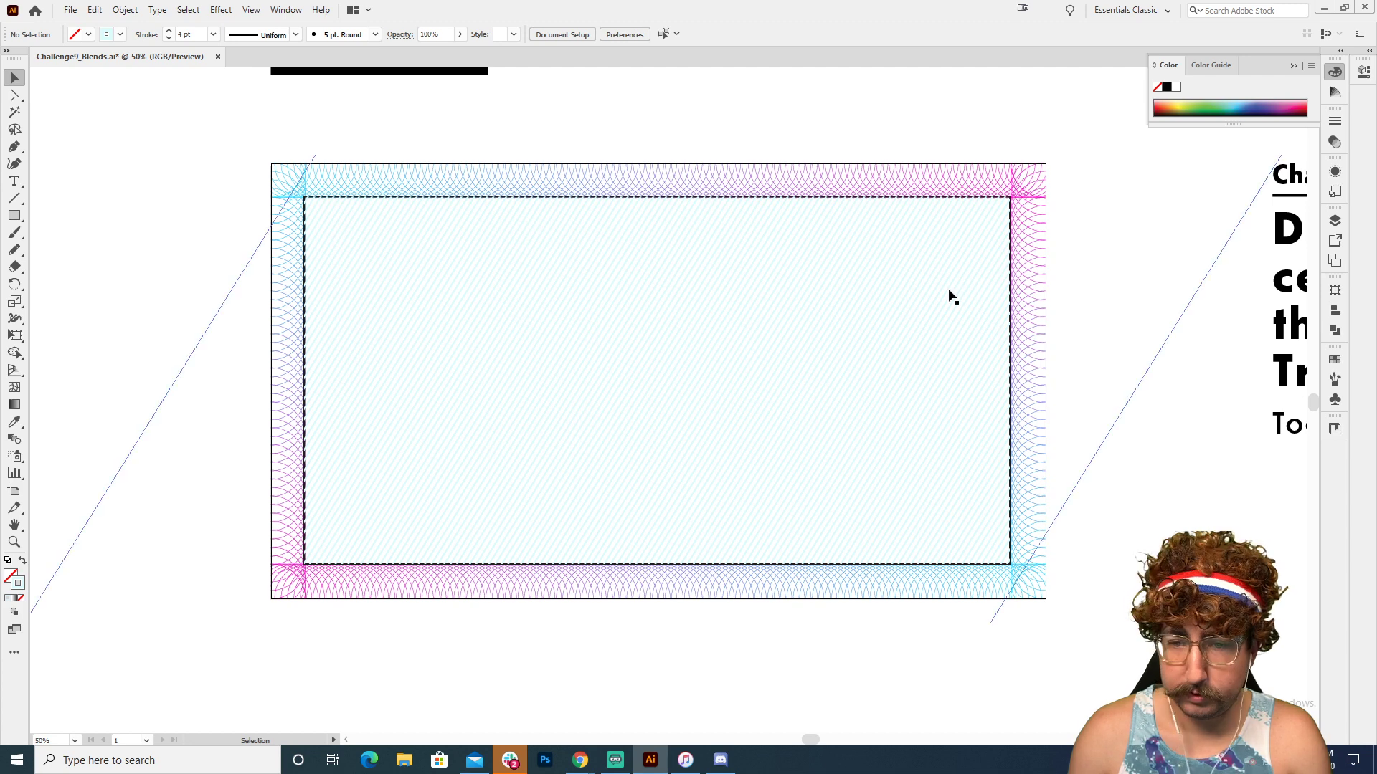
double_click(1107, 433)
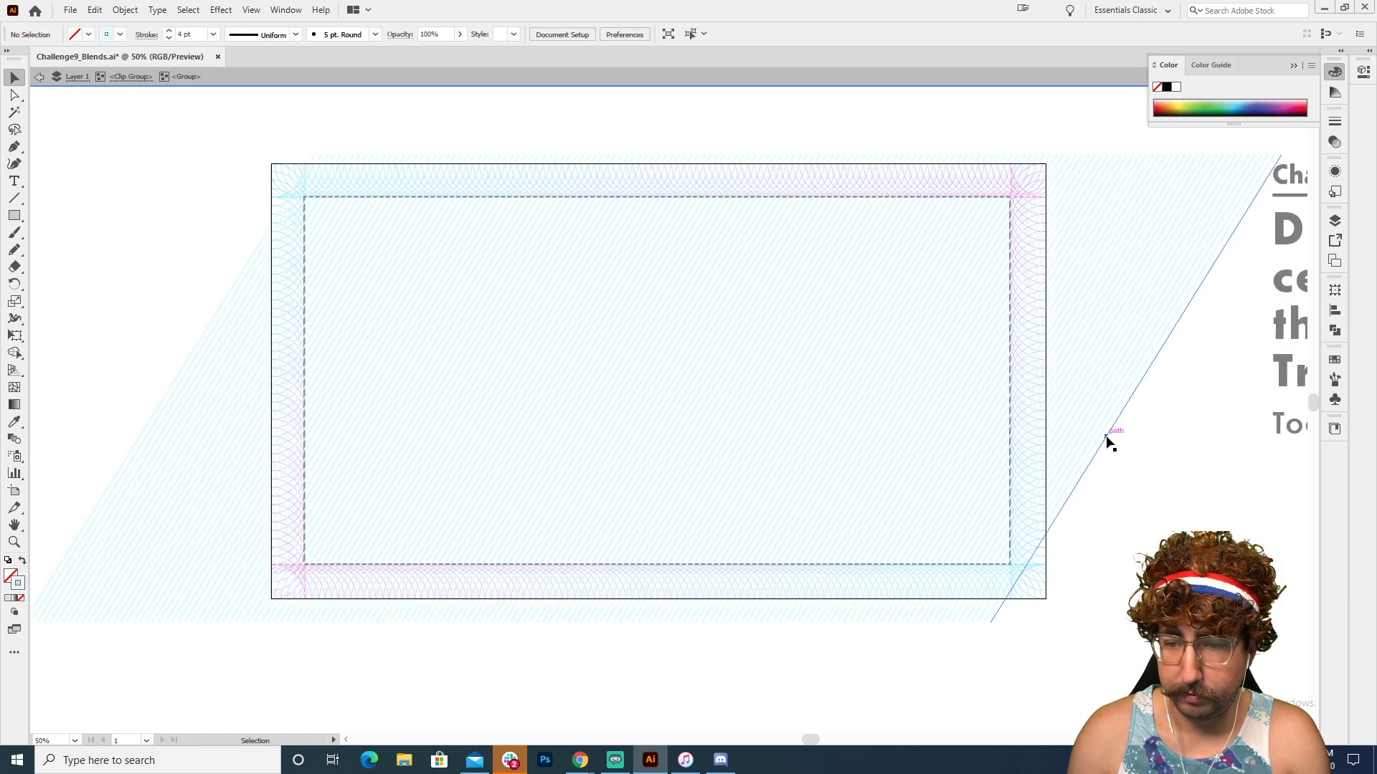
left_click(1108, 437)
double_click(1187, 309)
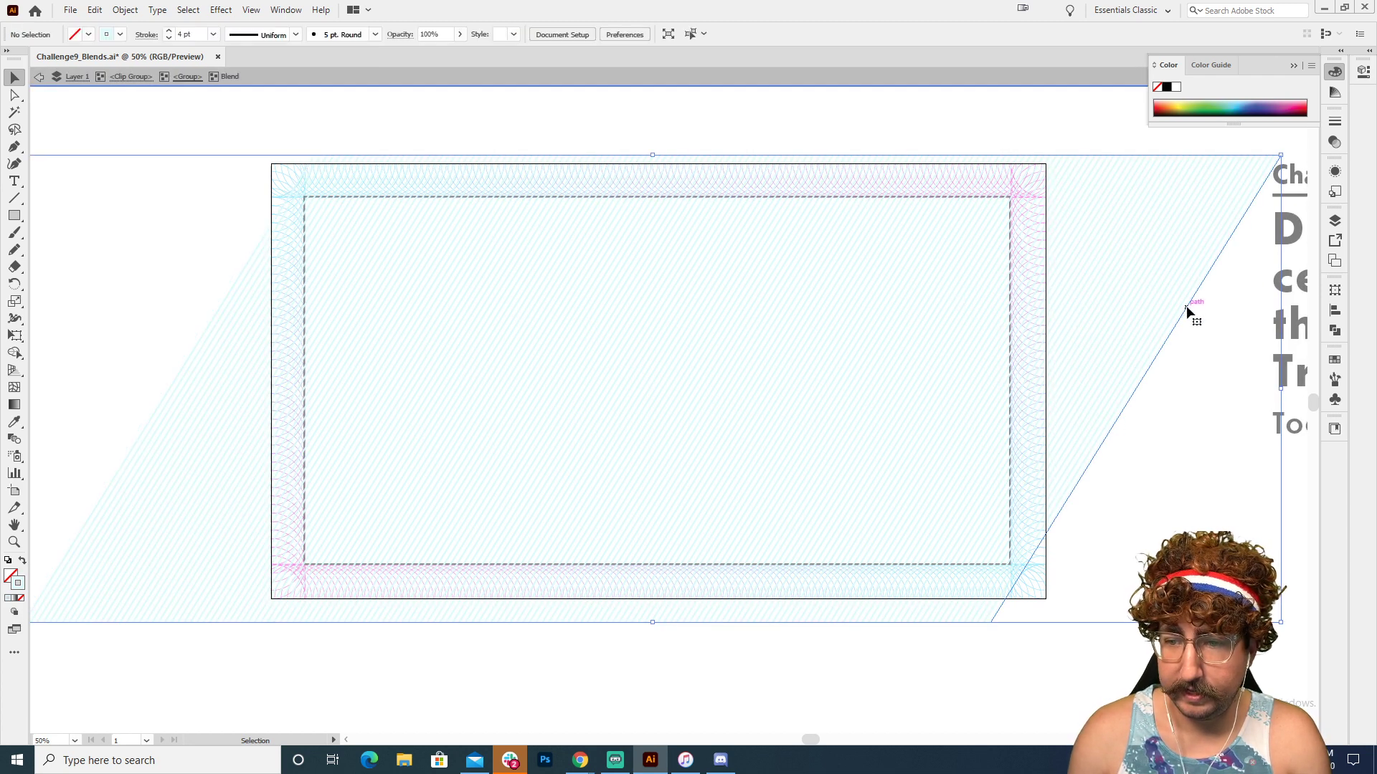
left_click(1186, 309)
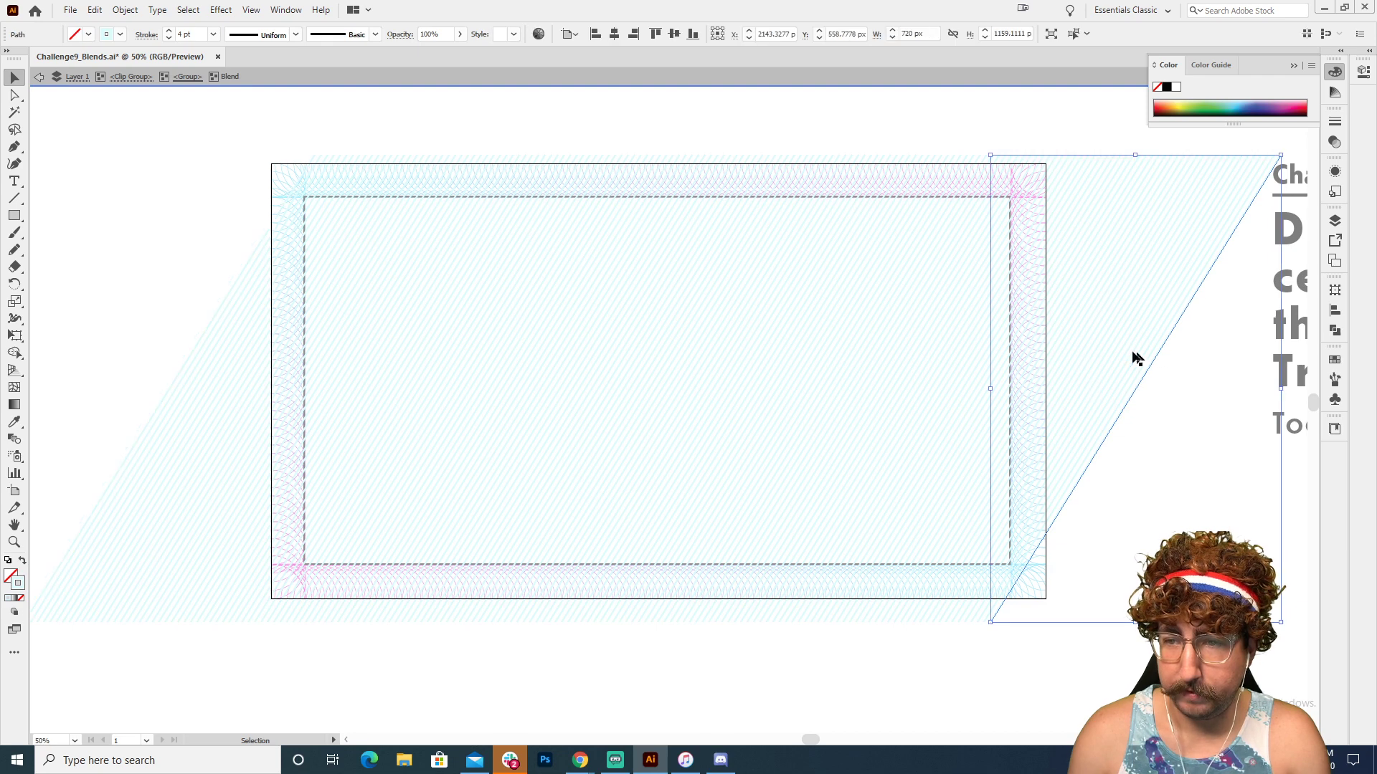
left_click(1295, 105)
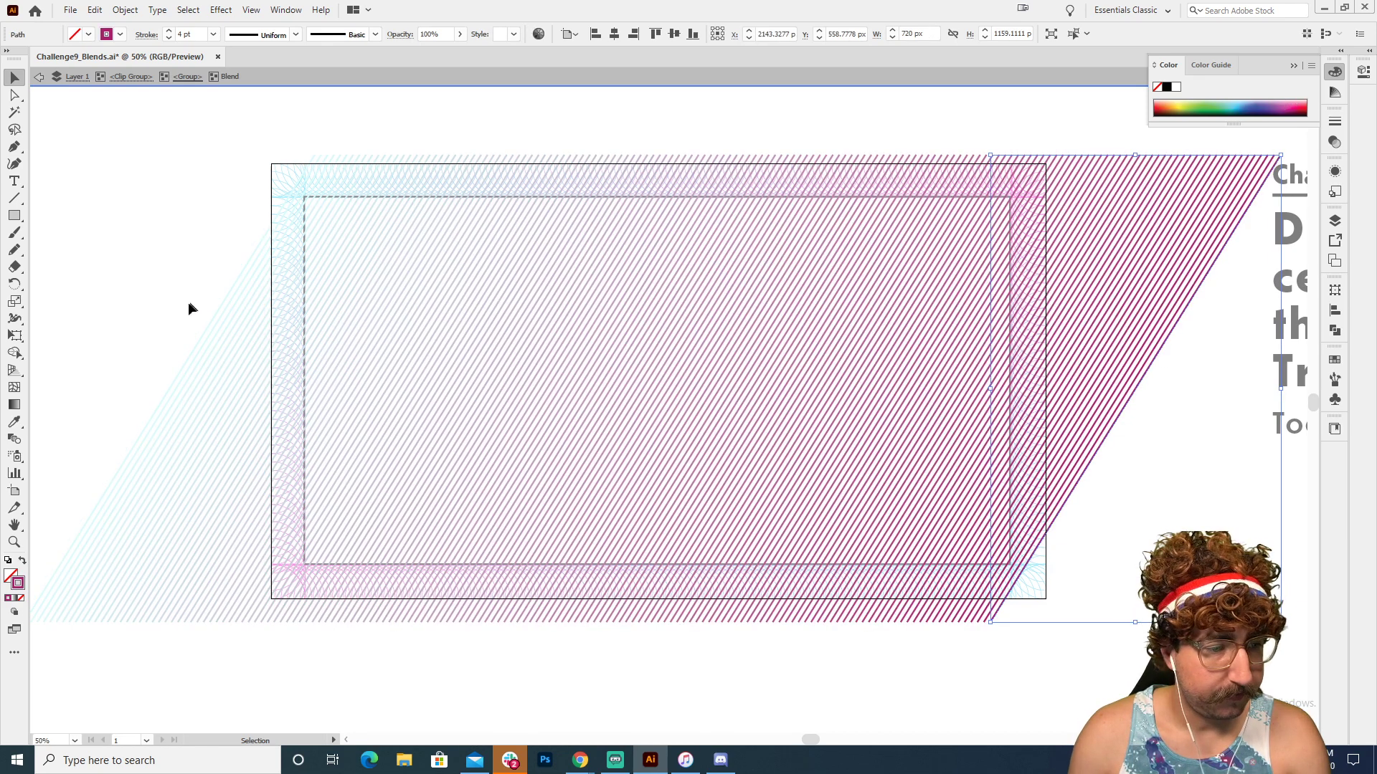
double_click(16, 584)
left_click(122, 164)
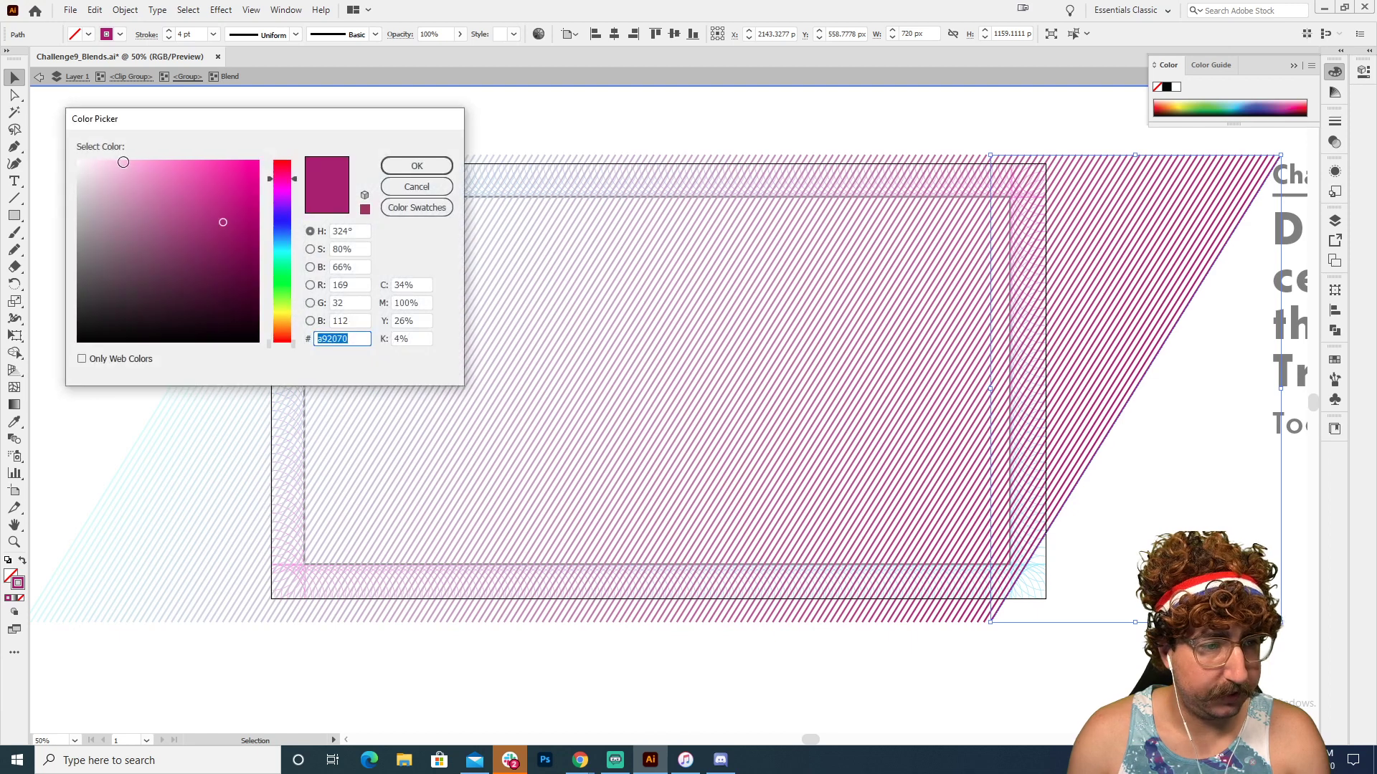
left_click(408, 168)
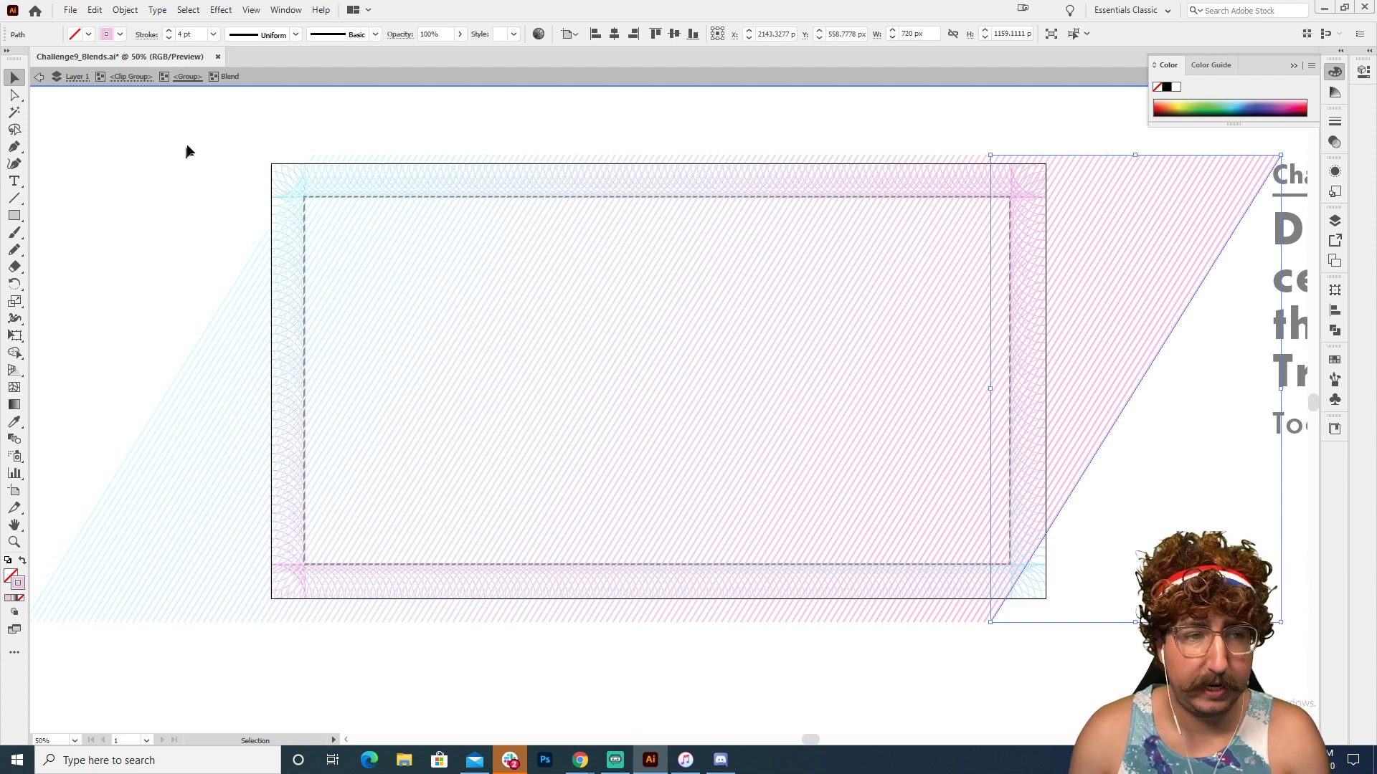
- Exit isolation, send the clipped diagonal lines behind the black inner frame, and deselect them
double_click(169, 201)
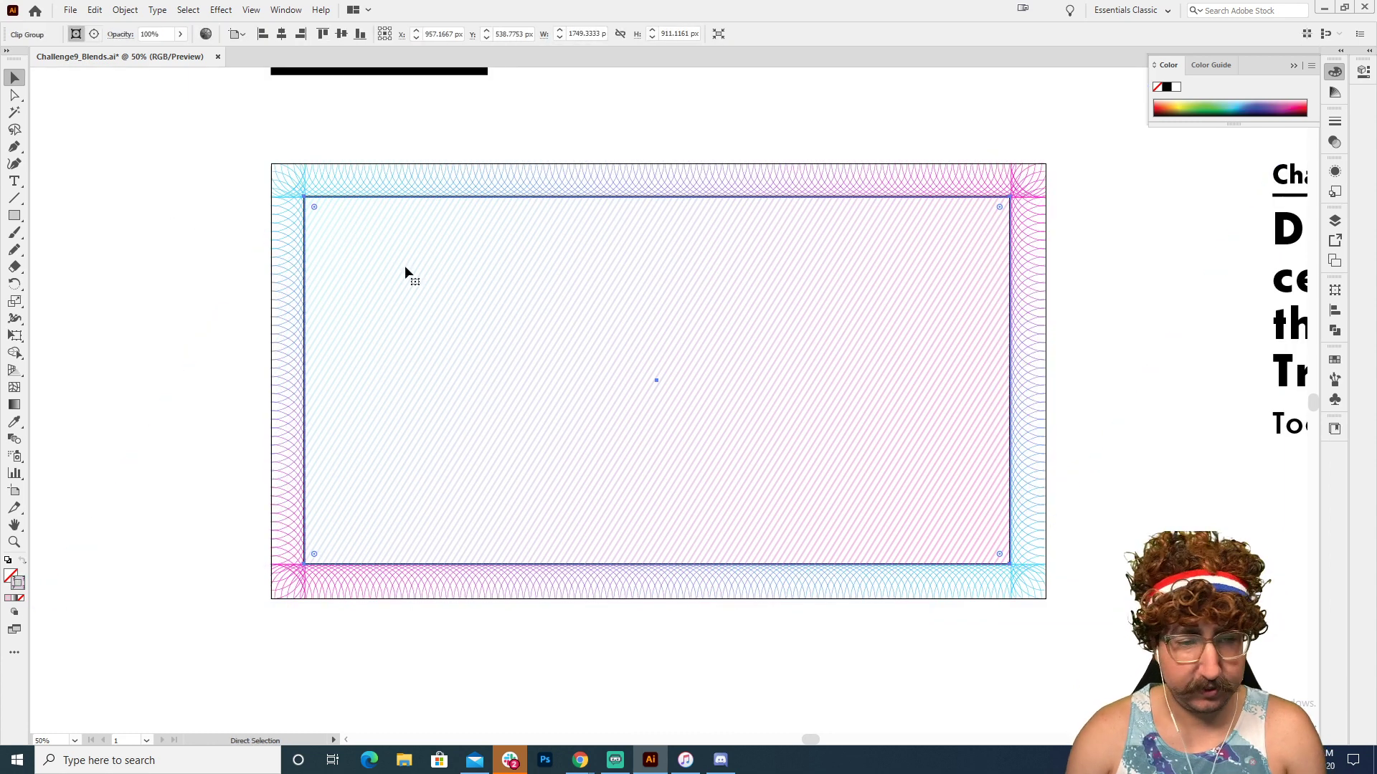
left_click(230, 261)
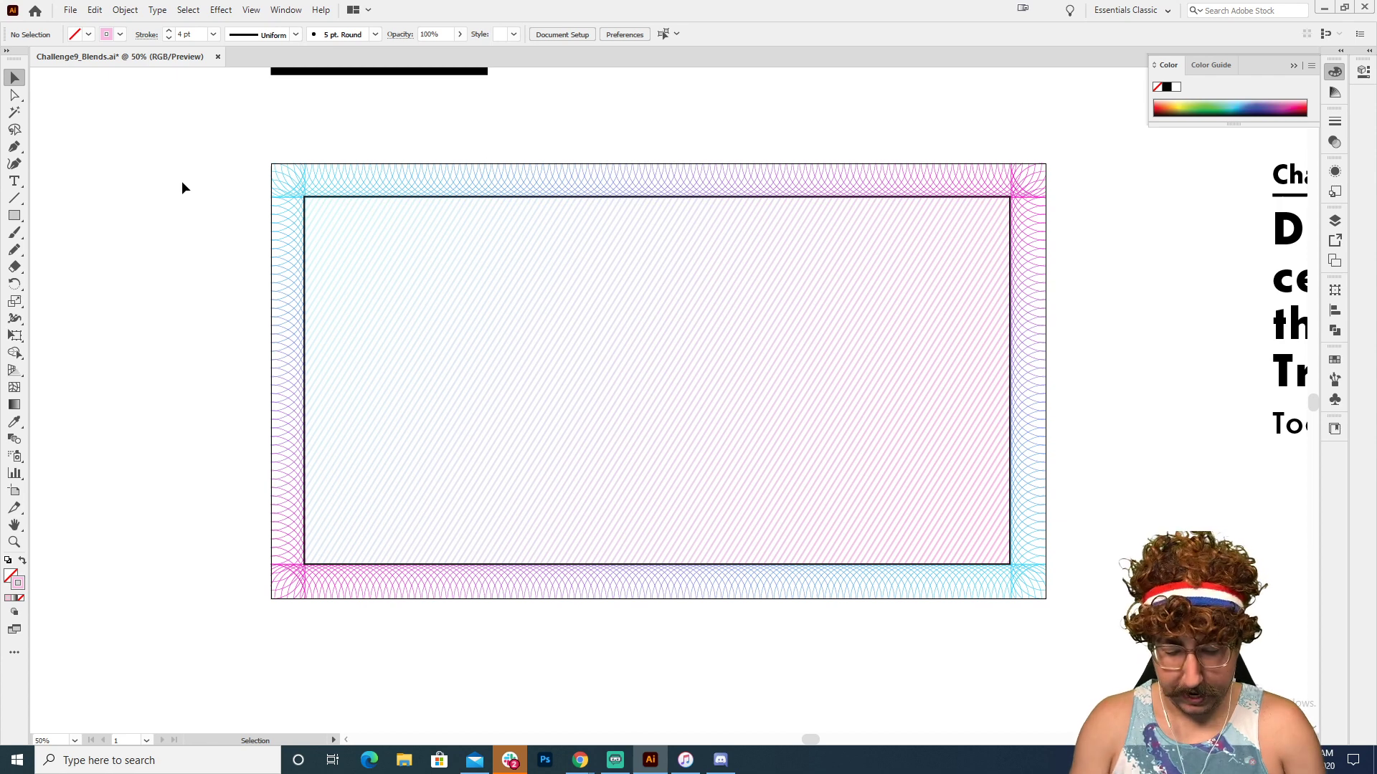
- Handwrite the words "Love It" over the diagonal-line background with the Pencil tool
key("n")
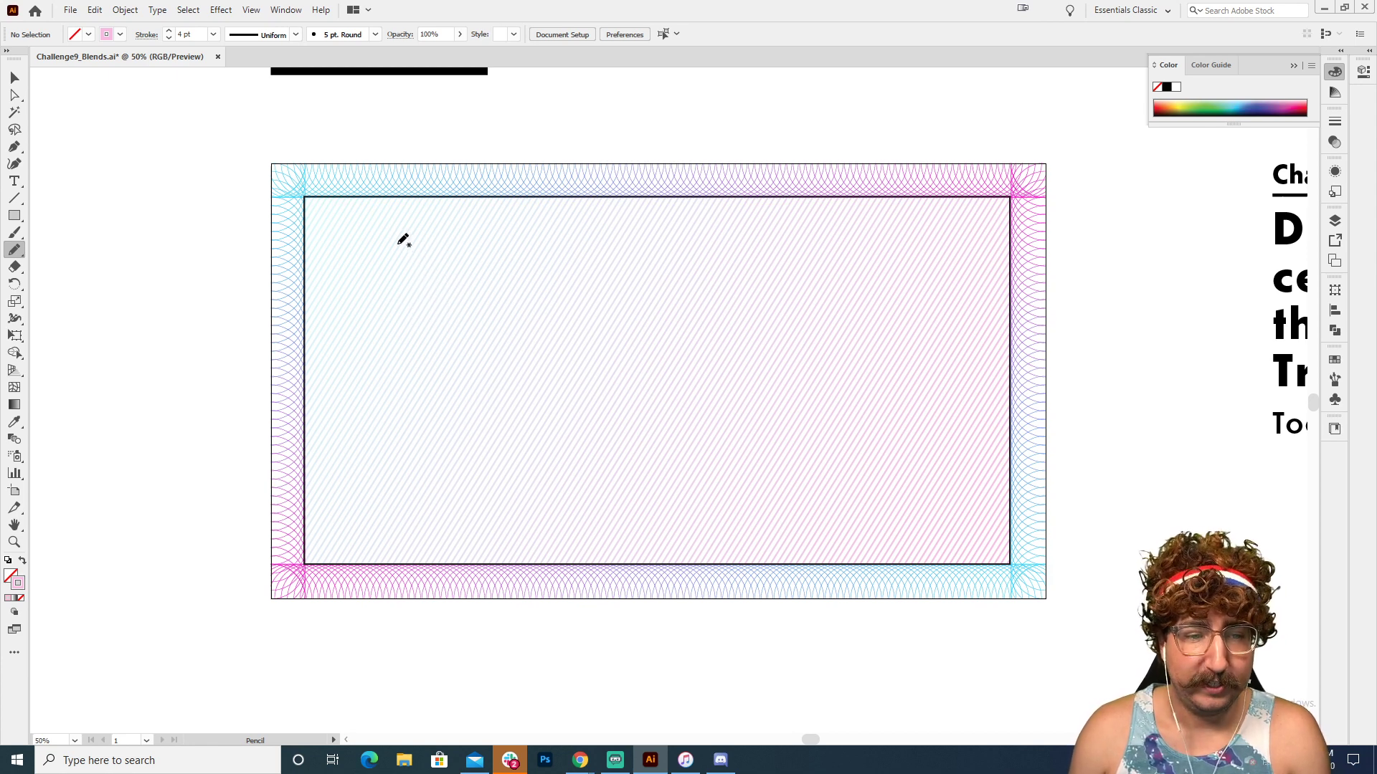
mouse_move(389, 239)
left_mouse_down()
mouse_move(487, 301)
mouse_move(471, 248)
mouse_move(385, 381)
mouse_move(396, 334)
mouse_move(476, 387)
left_mouse_up()
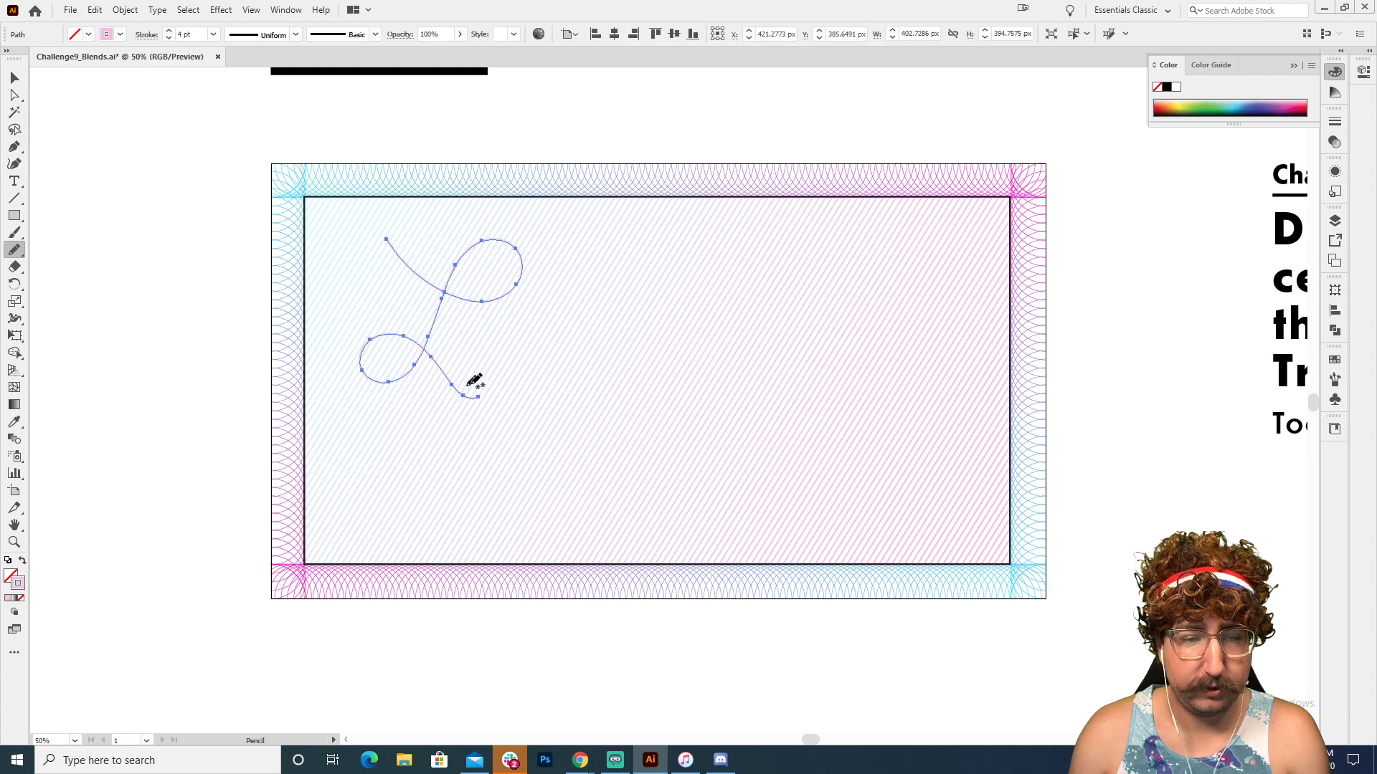
left_click_drag(557, 326, 646, 311)
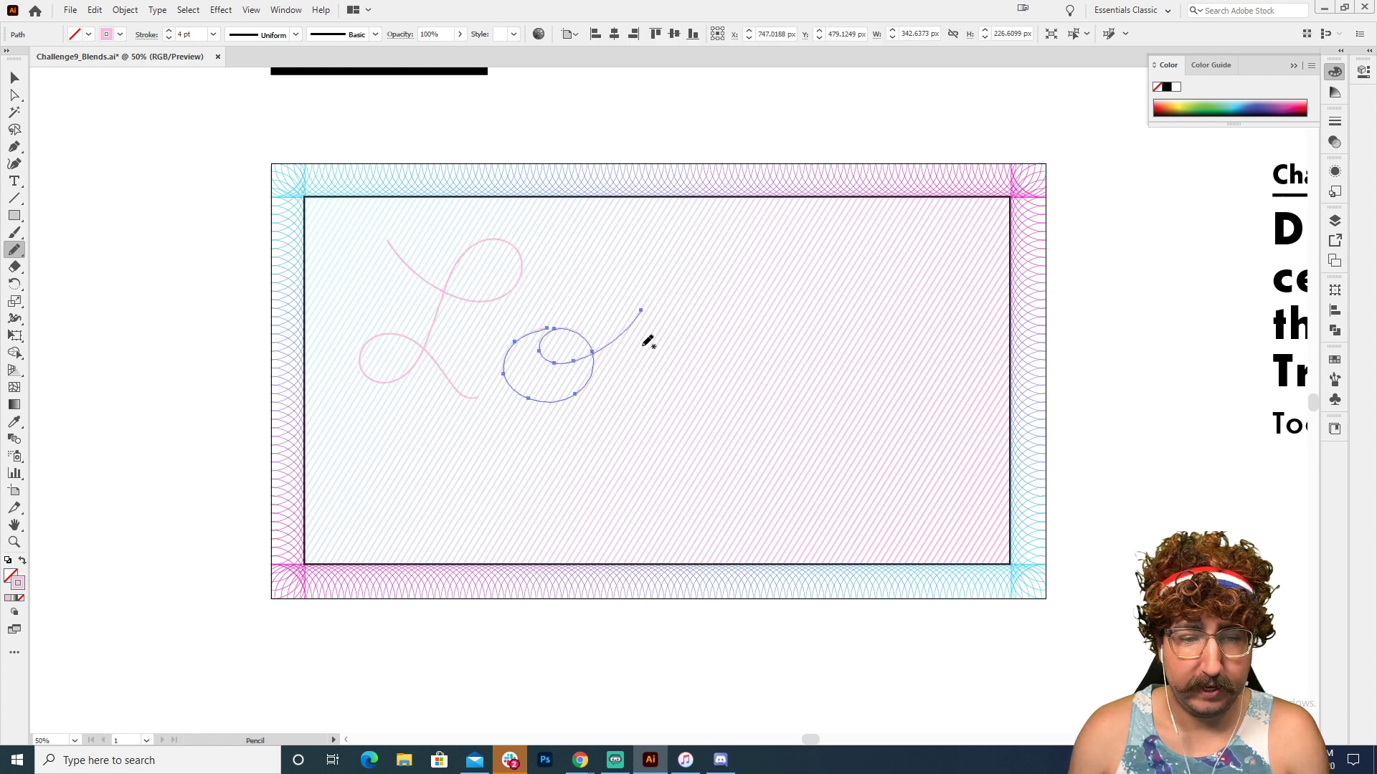
mouse_move(606, 353)
left_mouse_down()
mouse_move(713, 384)
mouse_move(722, 349)
mouse_move(817, 373)
left_mouse_up()
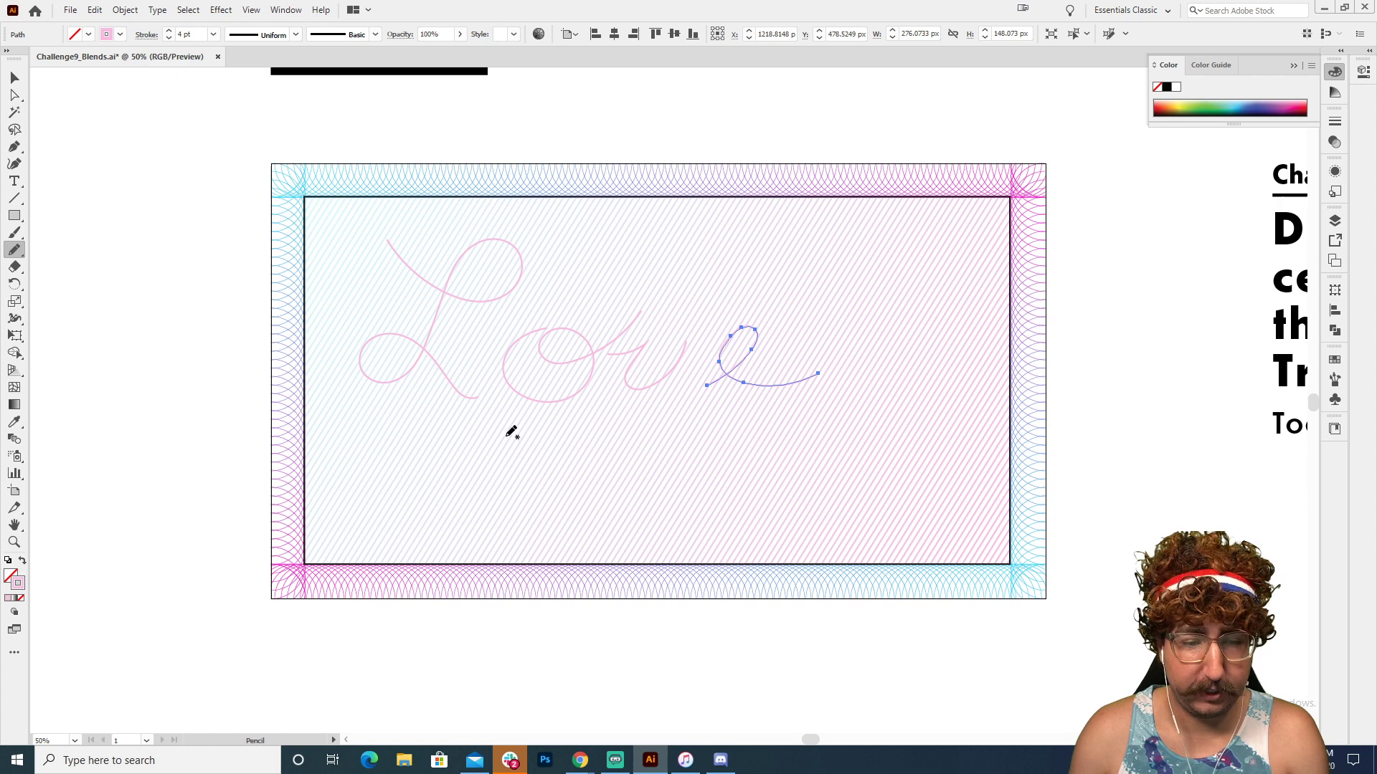
mouse_move(514, 443)
left_mouse_down()
mouse_move(548, 447)
mouse_move(533, 453)
mouse_move(527, 510)
mouse_move(567, 503)
left_mouse_up()
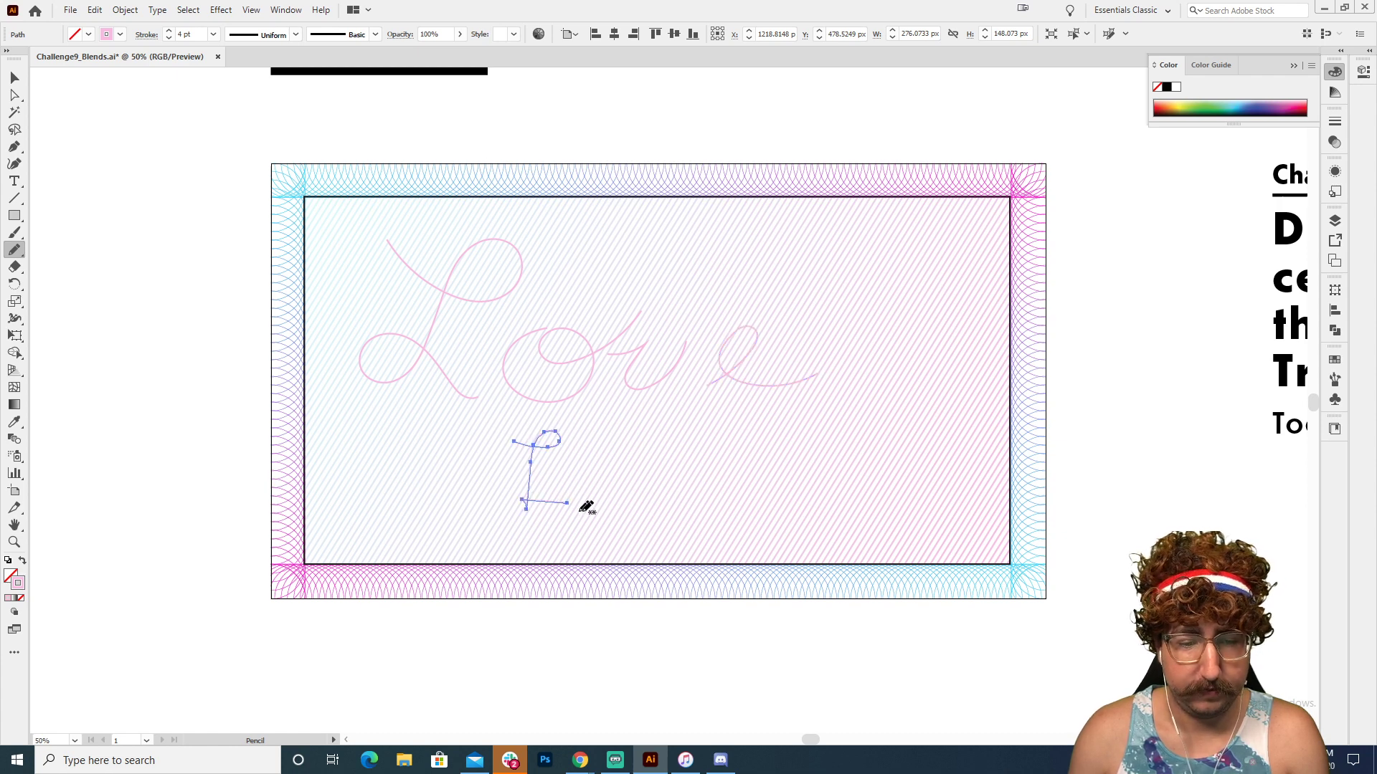
mouse_move(598, 435)
left_mouse_down()
mouse_move(595, 508)
mouse_move(642, 472)
left_mouse_up()
key("v")
left_click(153, 285)
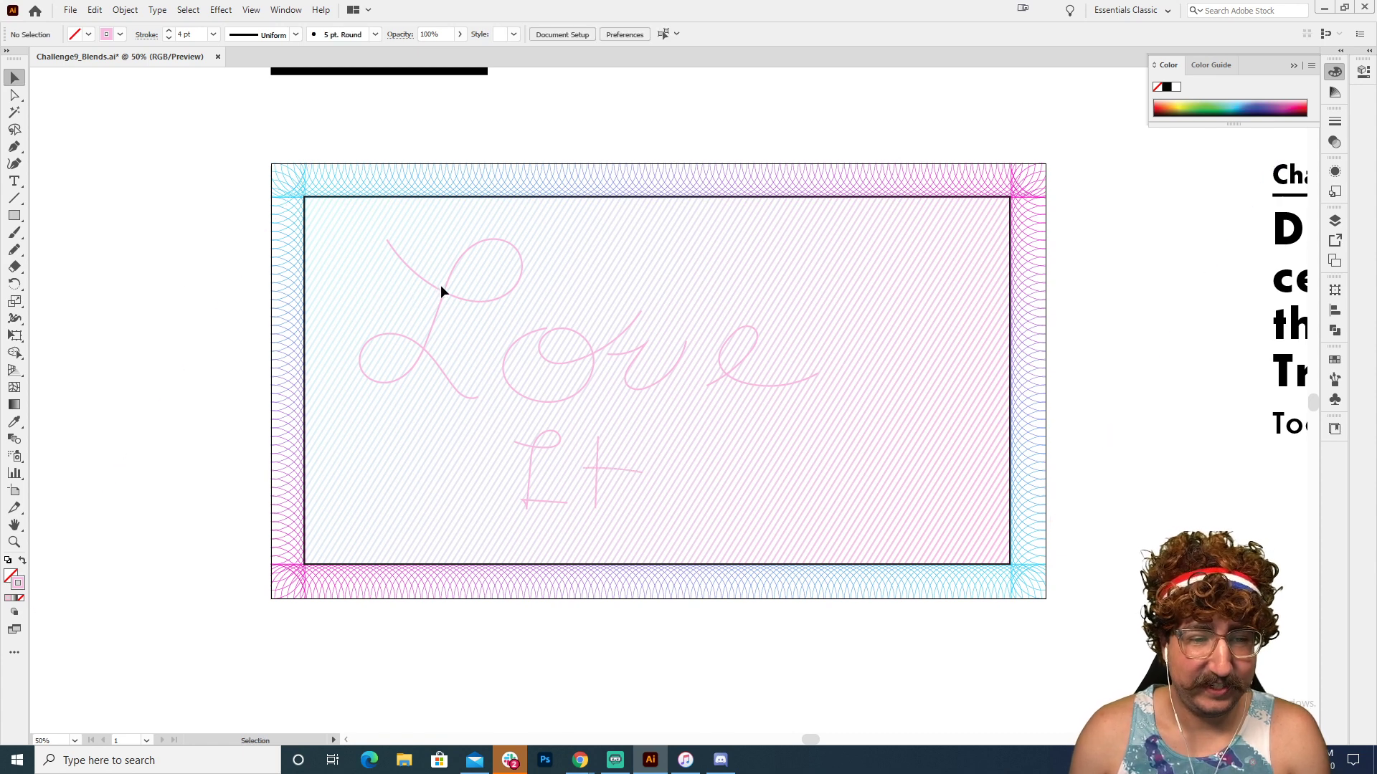
- Lock the circle border, the black inner frame and the clipped diagonal lines so only the lettering stays selectable
left_click(441, 287)
left_click(584, 332, "shift")
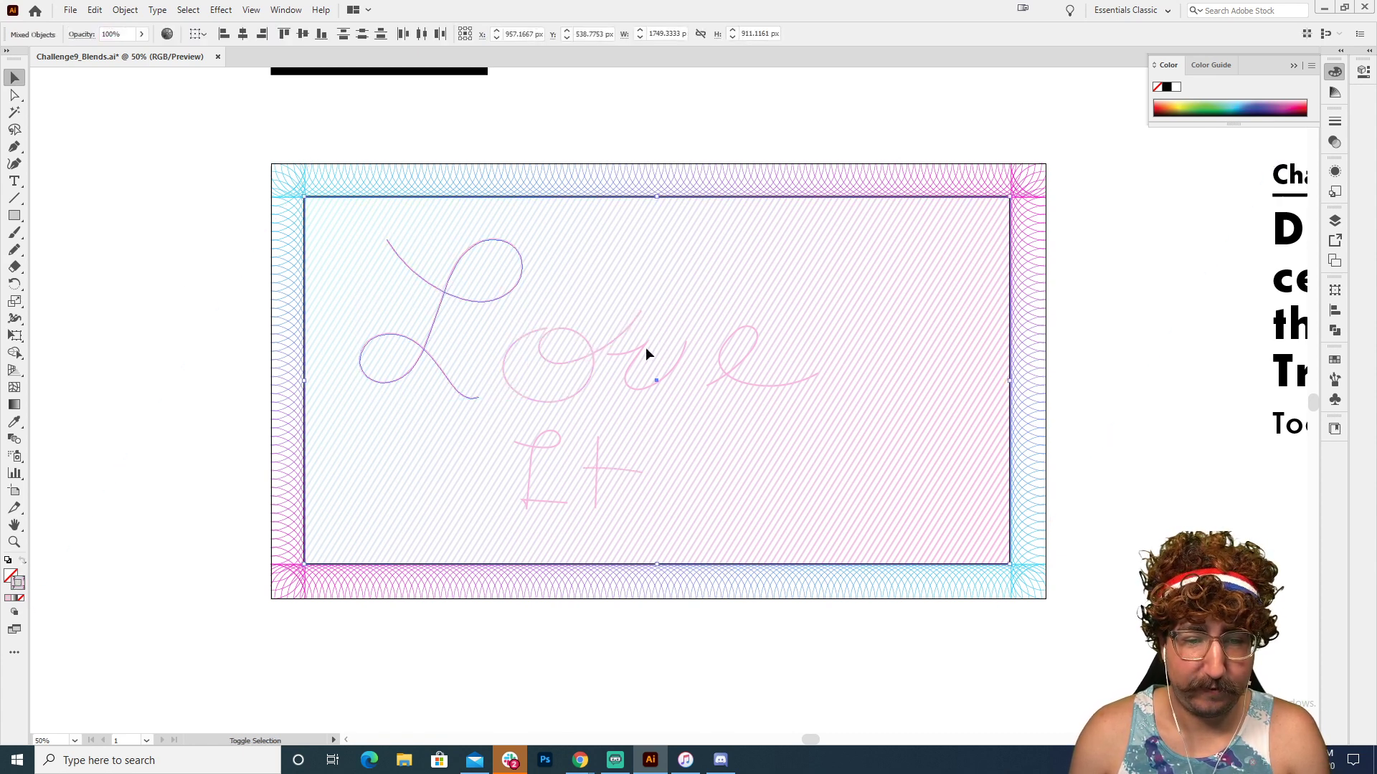
left_click(600, 353)
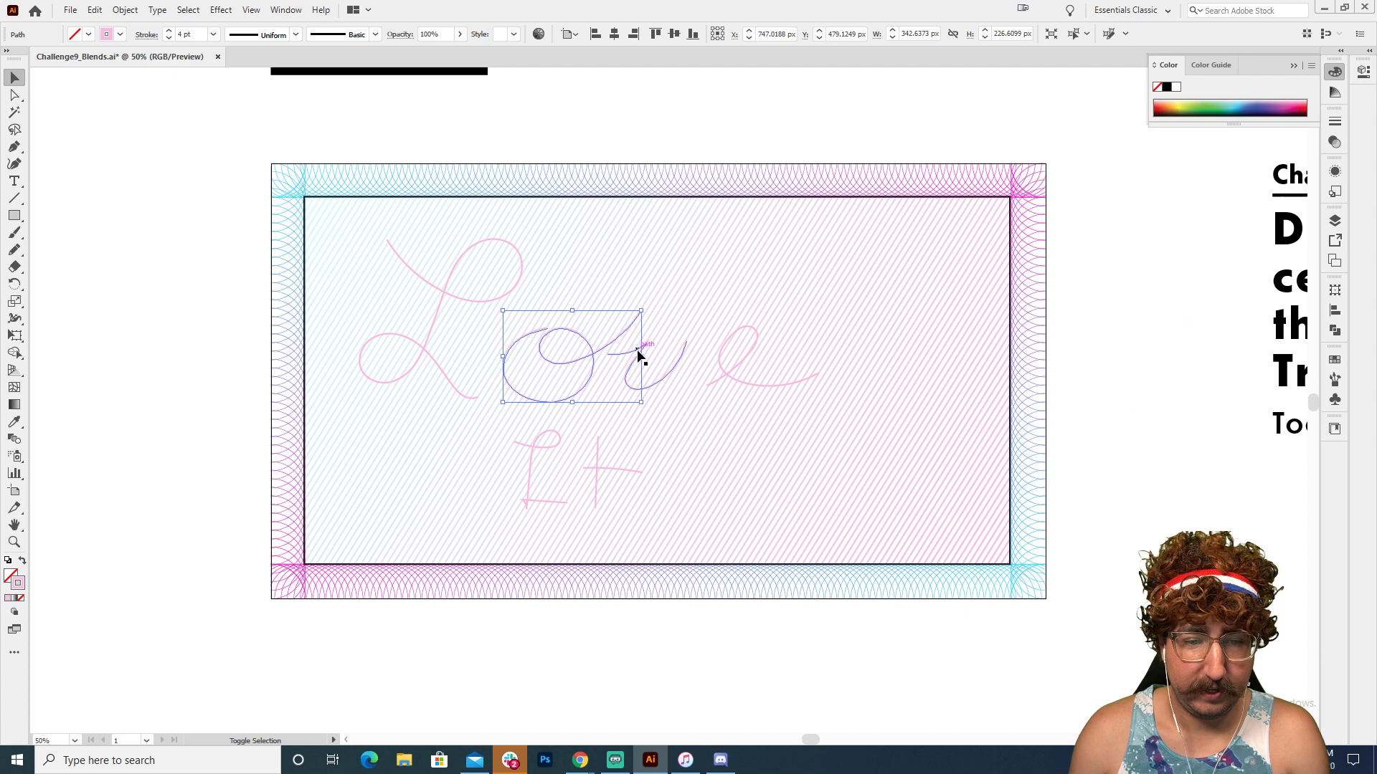
left_click_drag(270, 155, 399, 208)
key("ctrl+2")
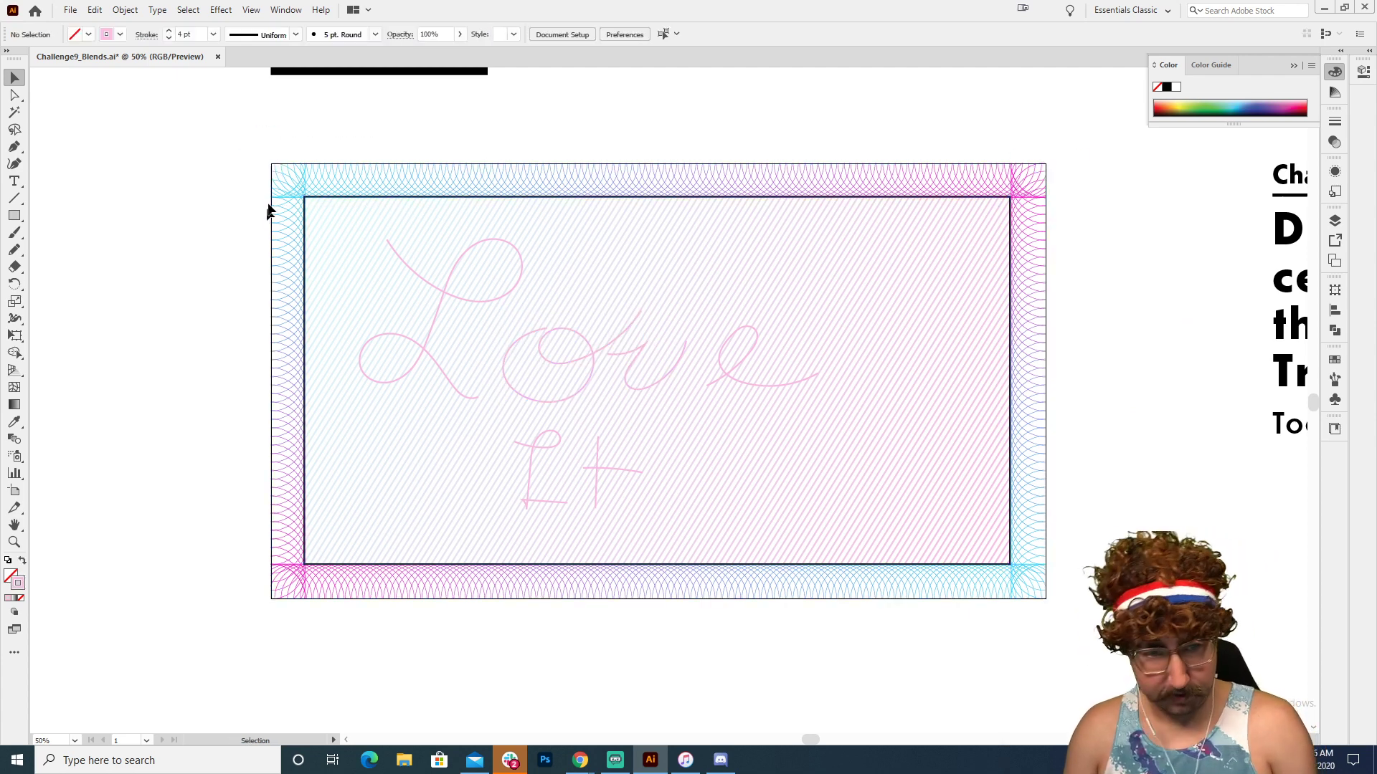
- Group all the handwritten lettering paths and set their stroke weight to 20 pt
left_click_drag(271, 208, 923, 549)
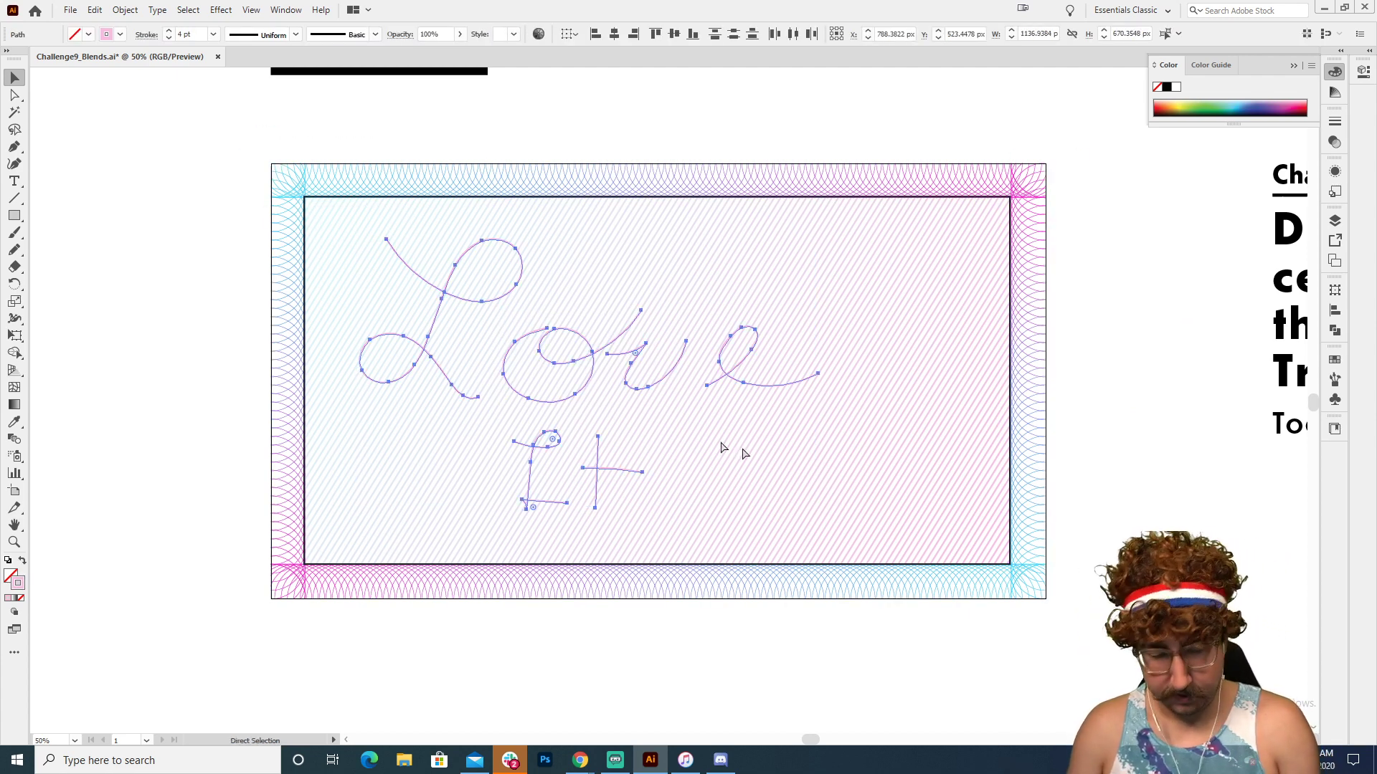
key("ctrl+g")
double_click(188, 34)
type("20")
key("Return")
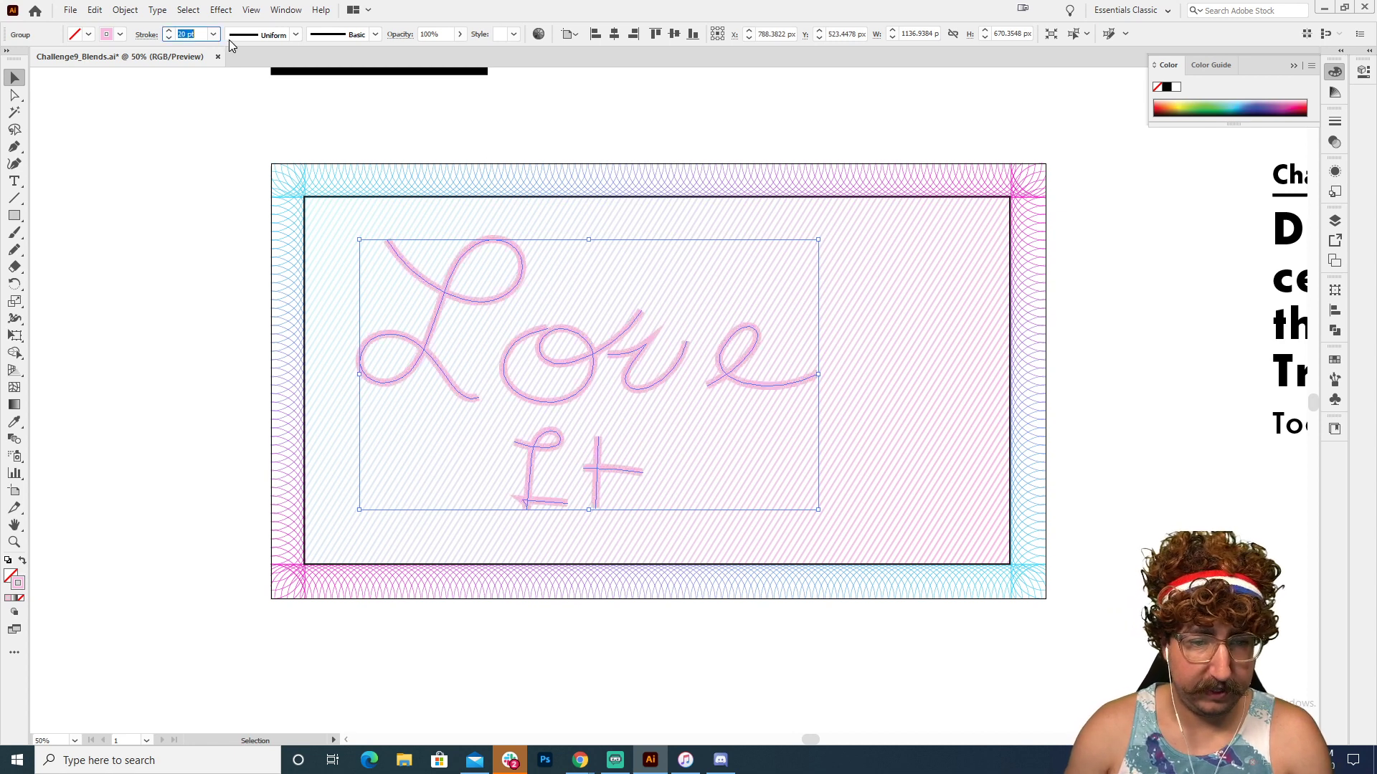
- Examine the thickened strokes of the handwritten lettering up close
left_click(459, 144)
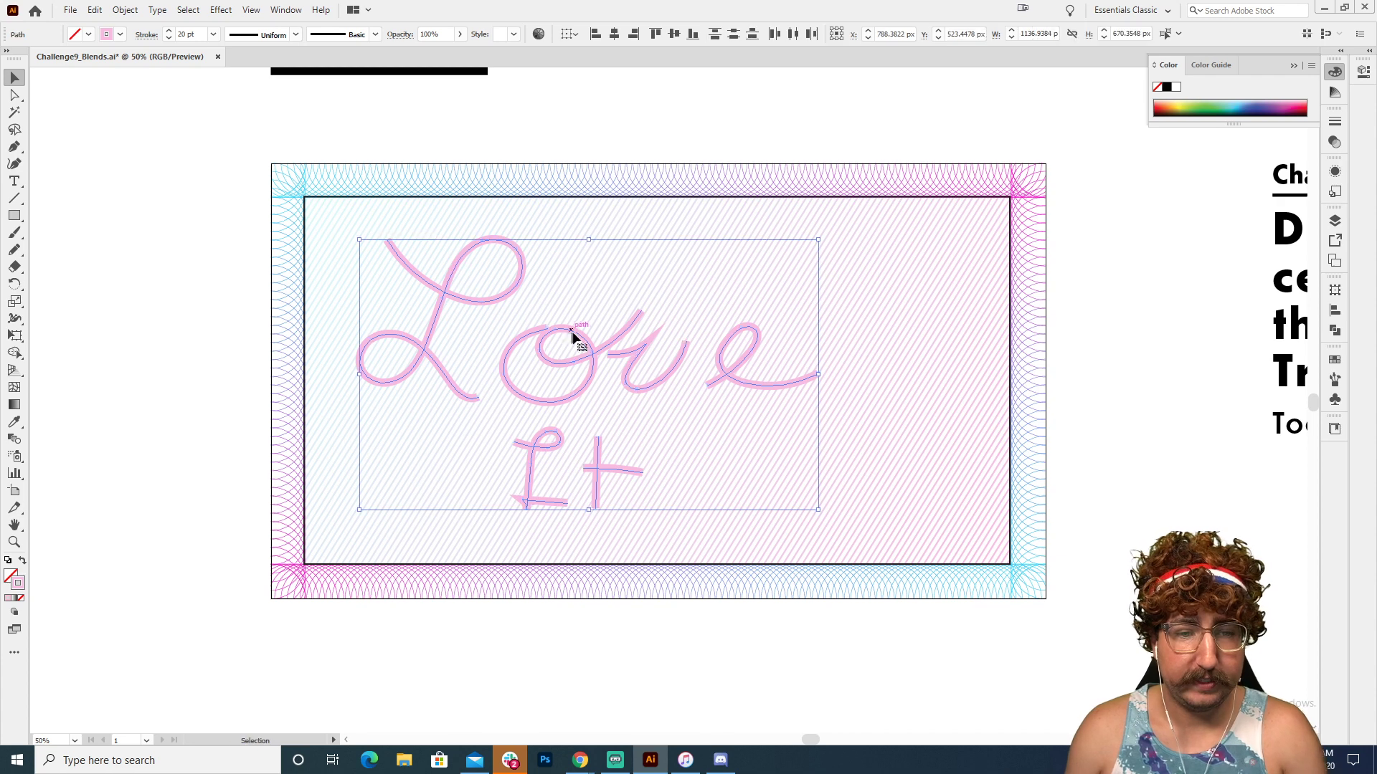
left_click(572, 340)
left_click(664, 366)
left_click_drag(629, 381, 547, 375)
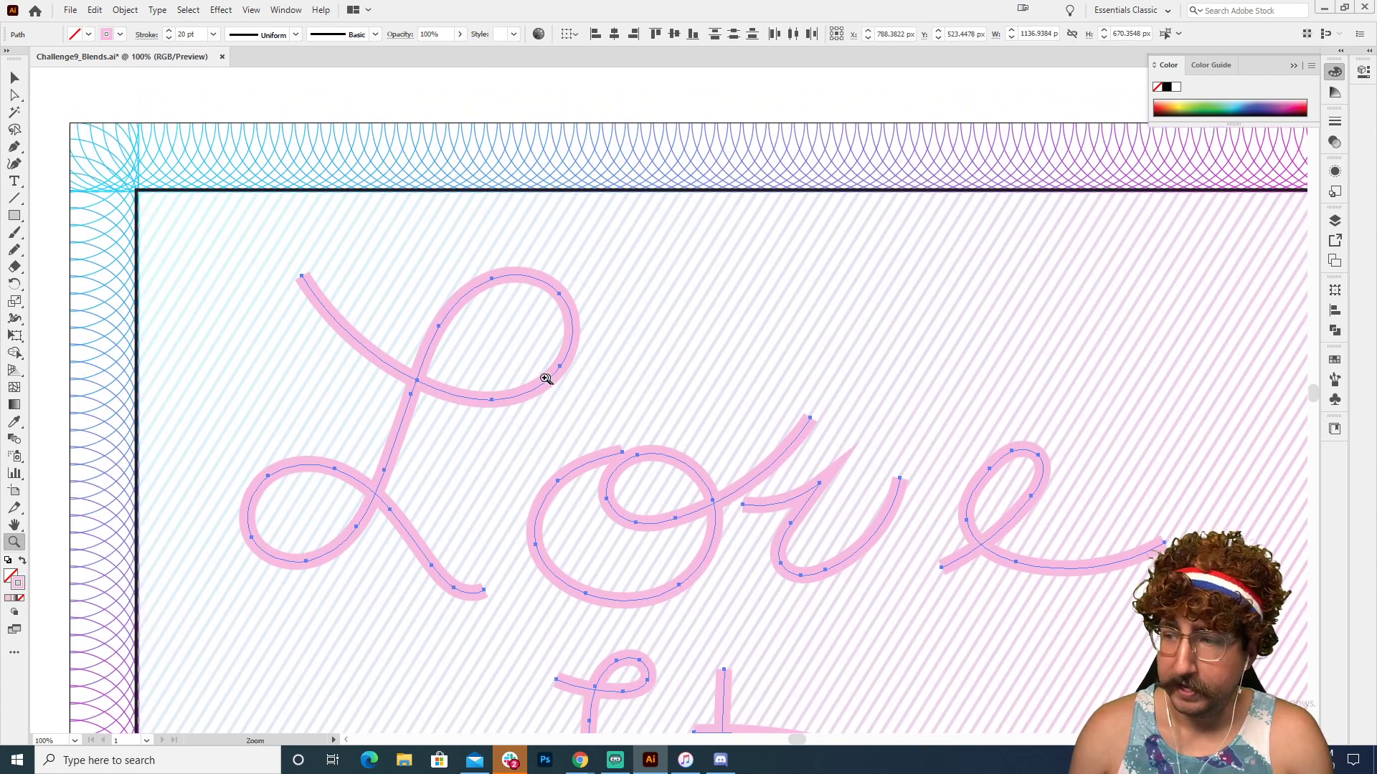
key("v")
left_click(313, 284)
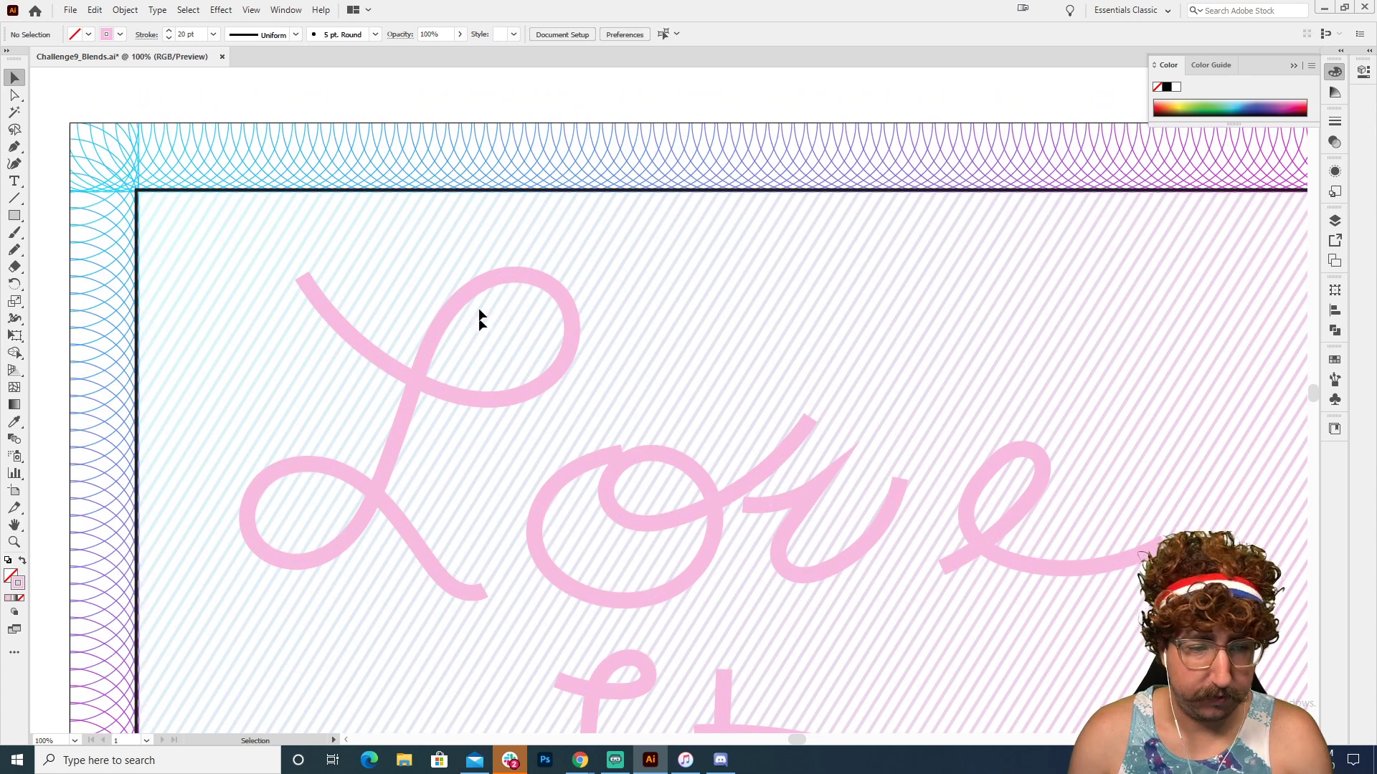
- Draw a filled circle about 38 px in diameter above the certificate and place a copy beside it
key("z")
left_click(613, 340, "alt")
left_click(695, 356, "alt")
left_click_drag(695, 357, 602, 330)
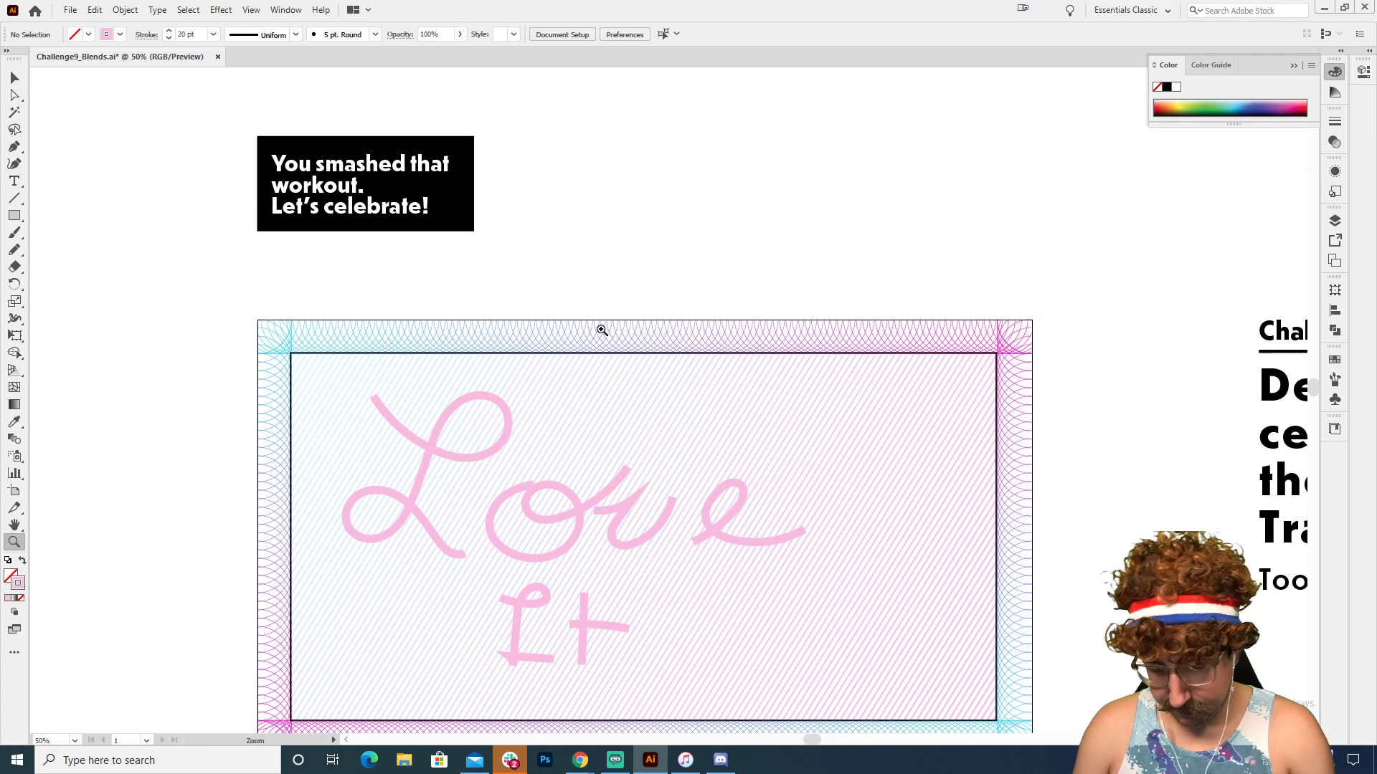
key("l")
mouse_move(601, 276)
left_mouse_down()
mouse_move(682, 282)
mouse_move(665, 280)
left_mouse_up()
key("v")
- Fill the first small circle with dark magenta and its copy with blue, leaving both without a stroke
left_click(602, 277)
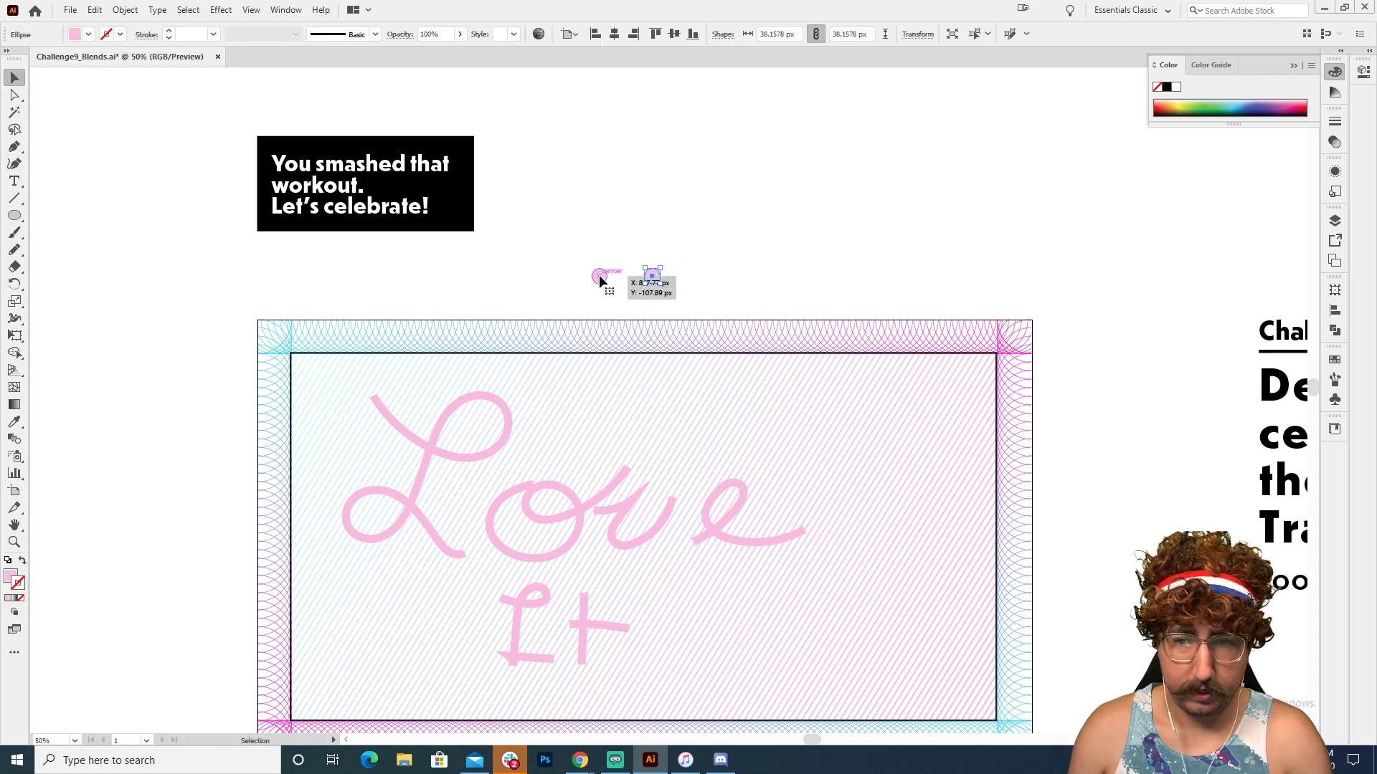
left_click(1242, 102)
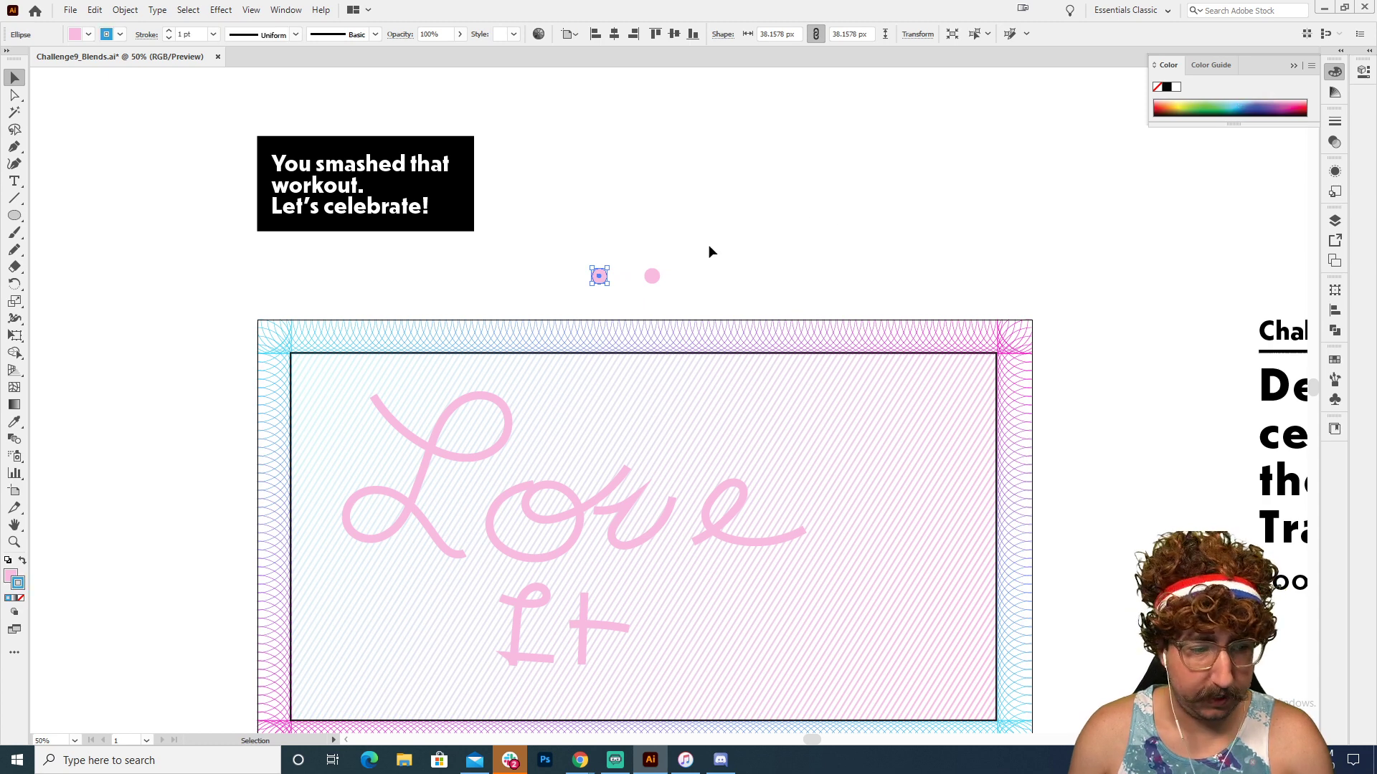
key("slash")
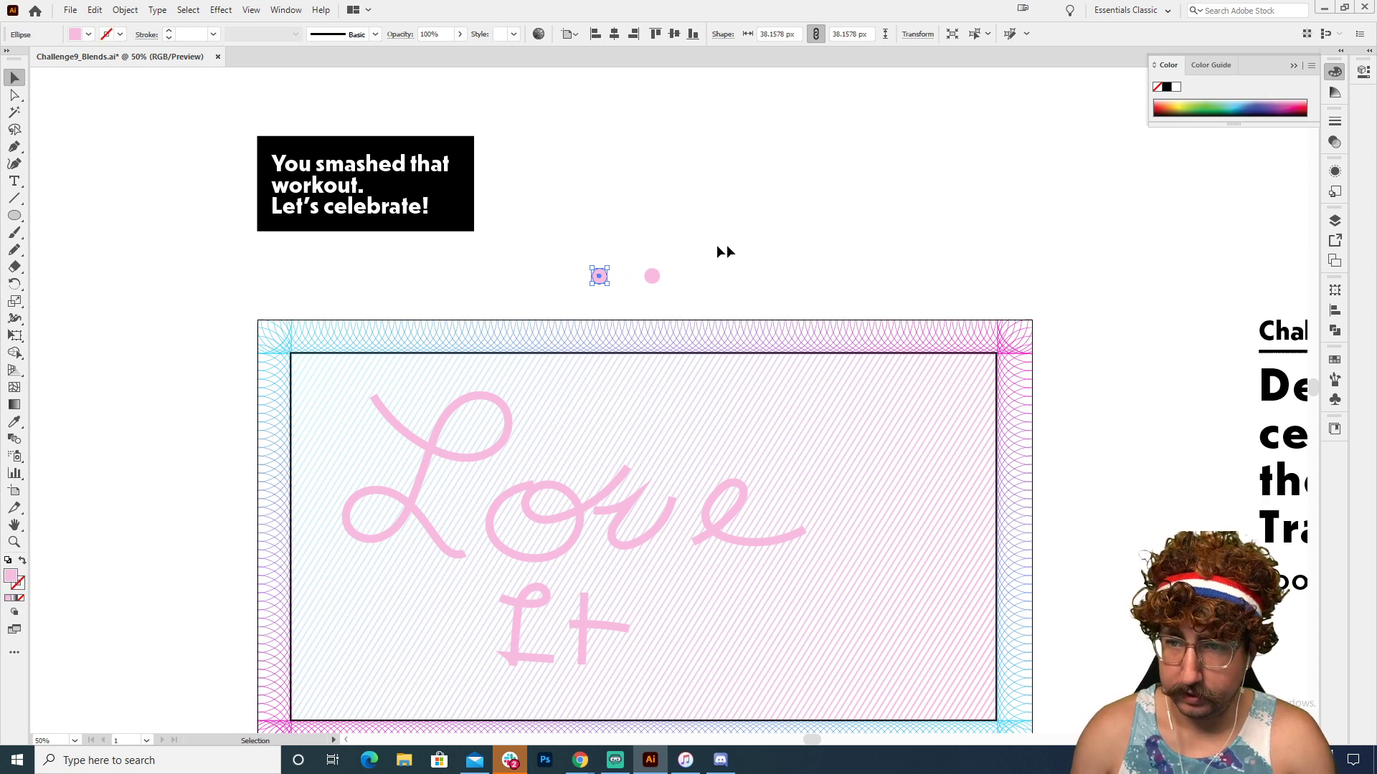
left_click(1295, 107)
left_click(651, 277)
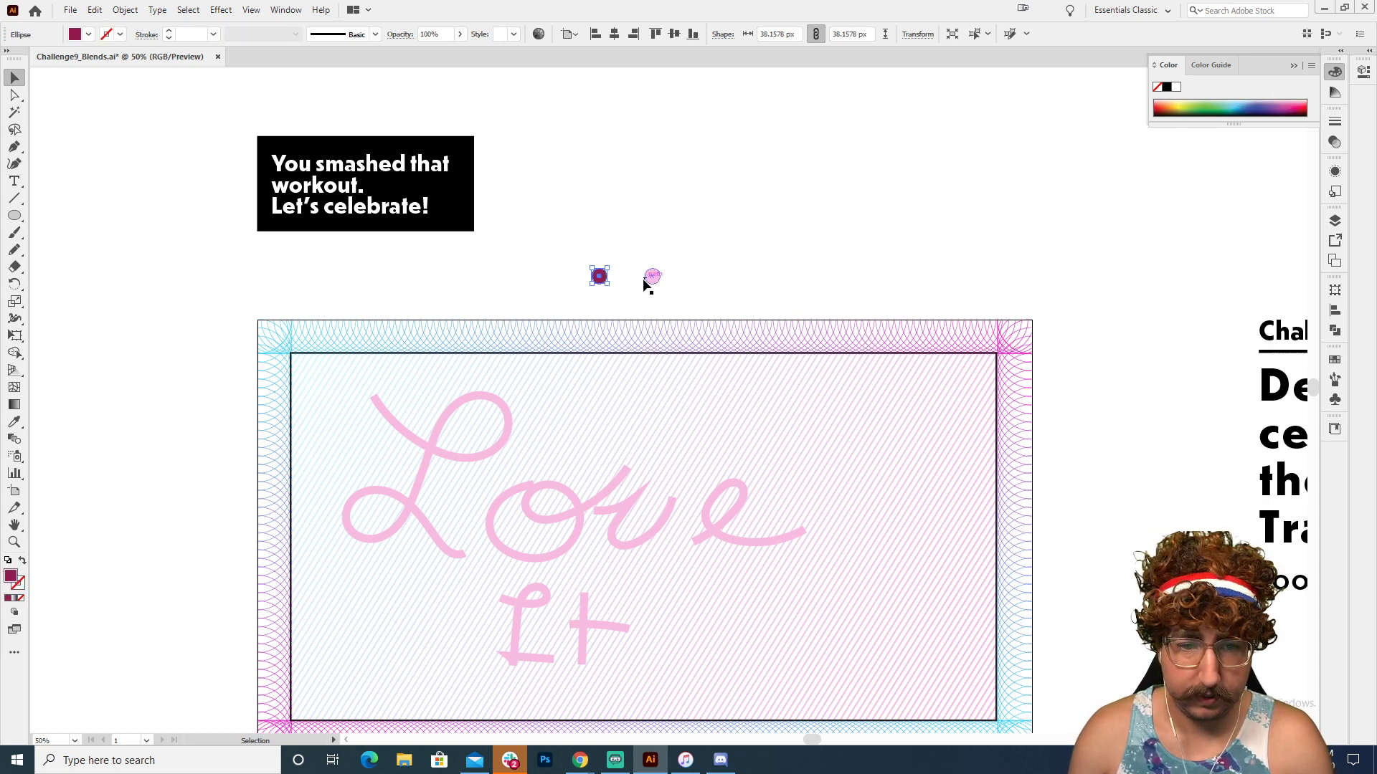
left_click(1245, 104)
left_click(713, 261)
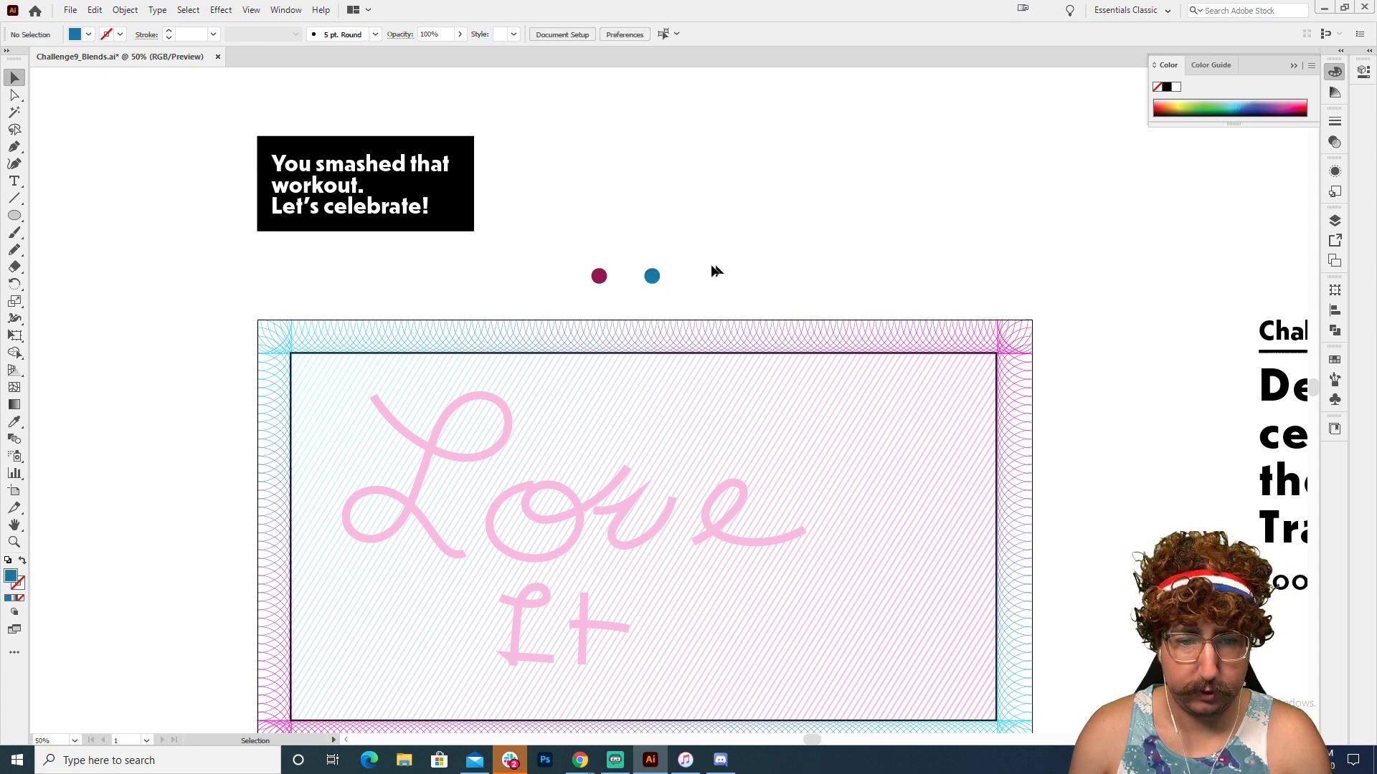
- Blend the magenta and blue circles and set the blend spacing to Smooth Color
left_click_drag(701, 264, 578, 283)
key("ctrl+alt+b")
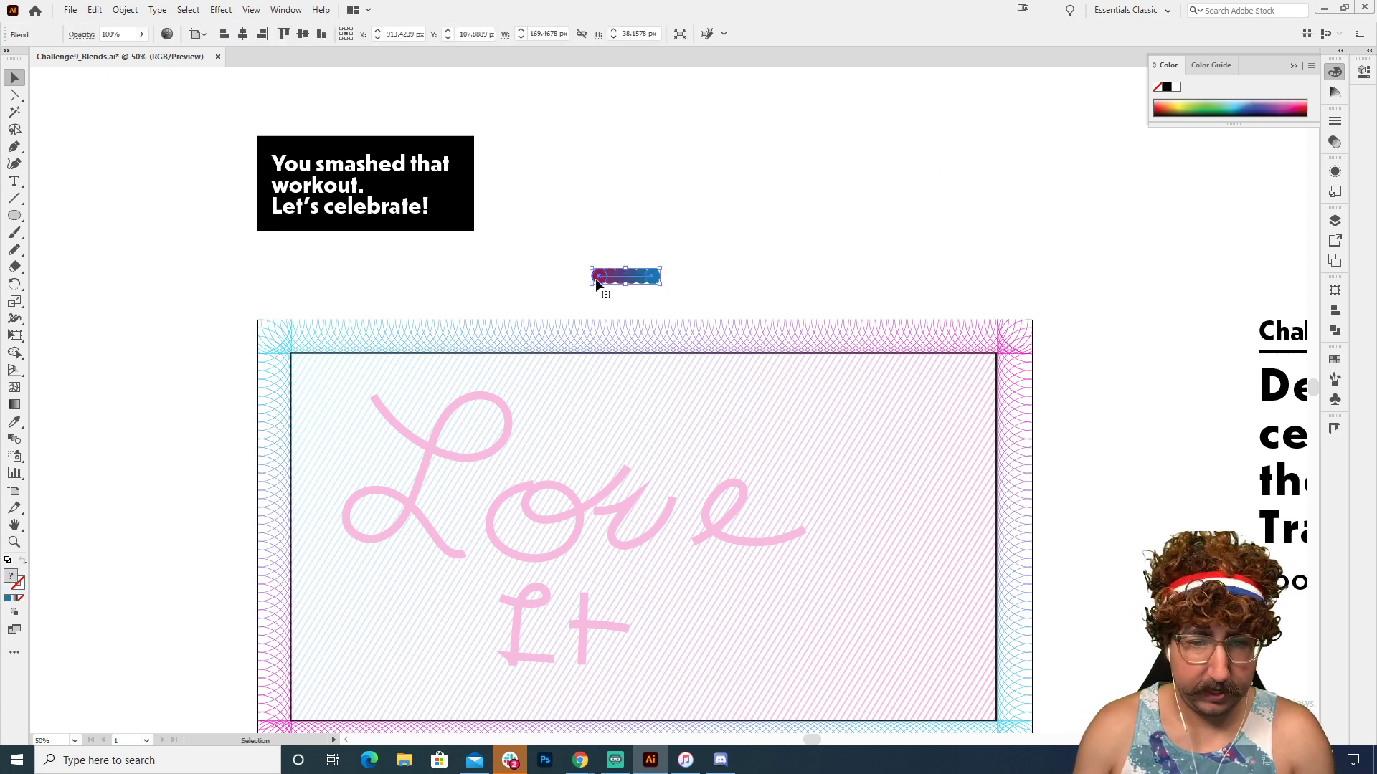
left_click(116, 15)
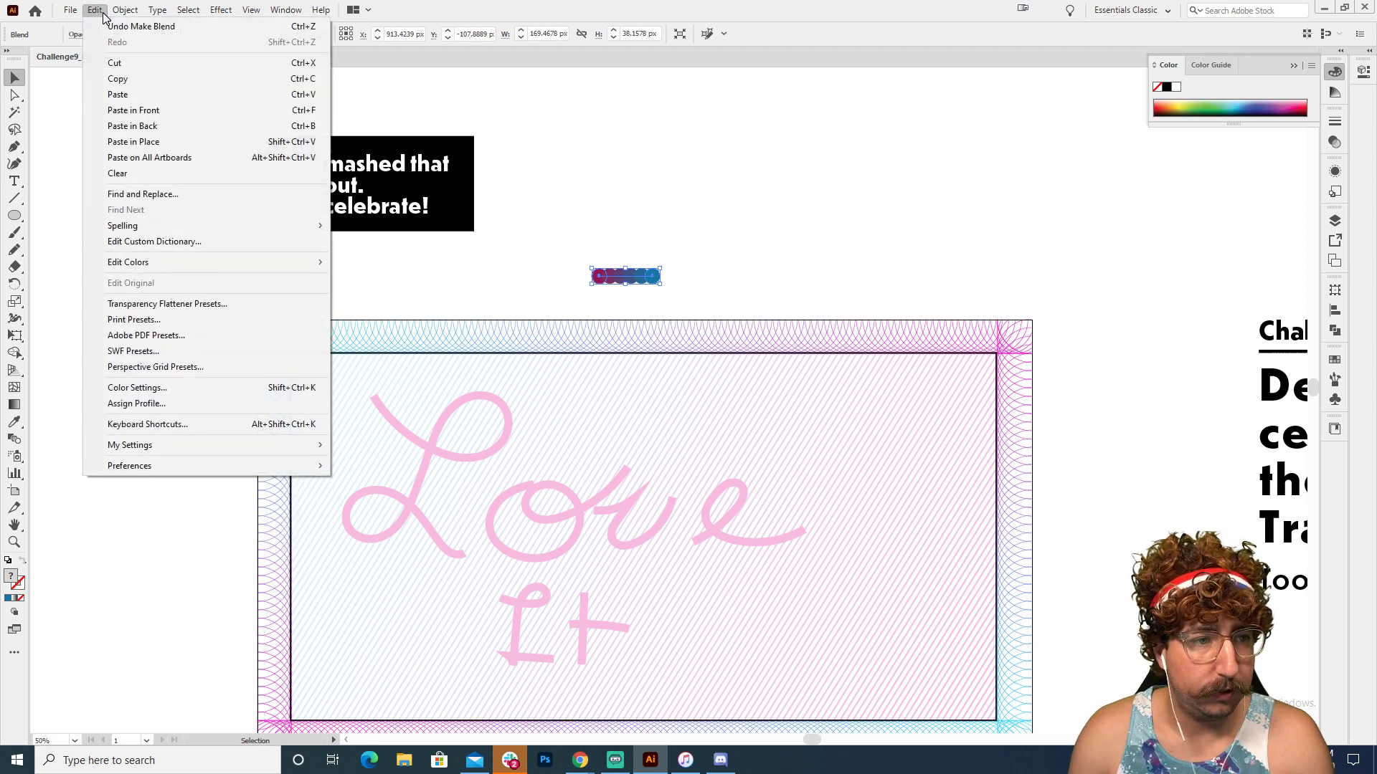
mouse_move(205, 399)
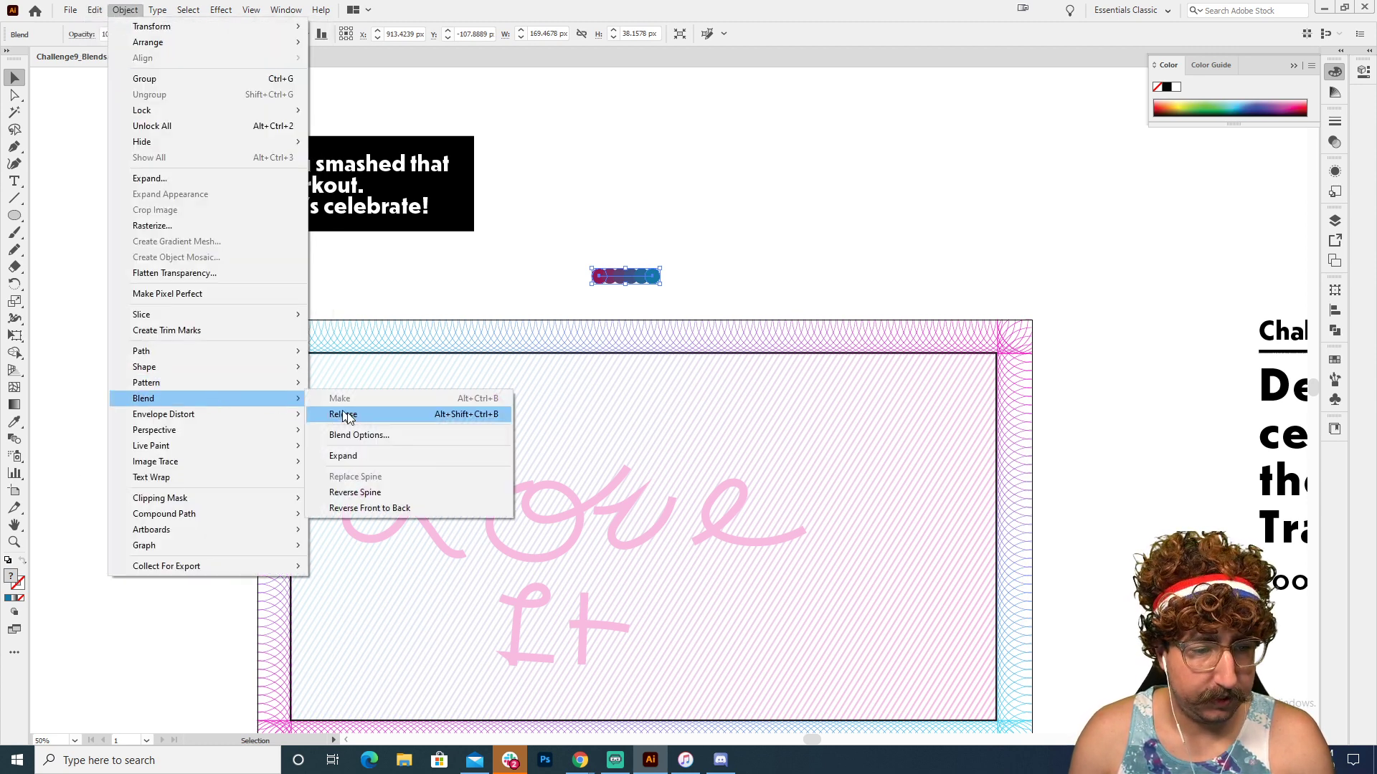
left_click(373, 437)
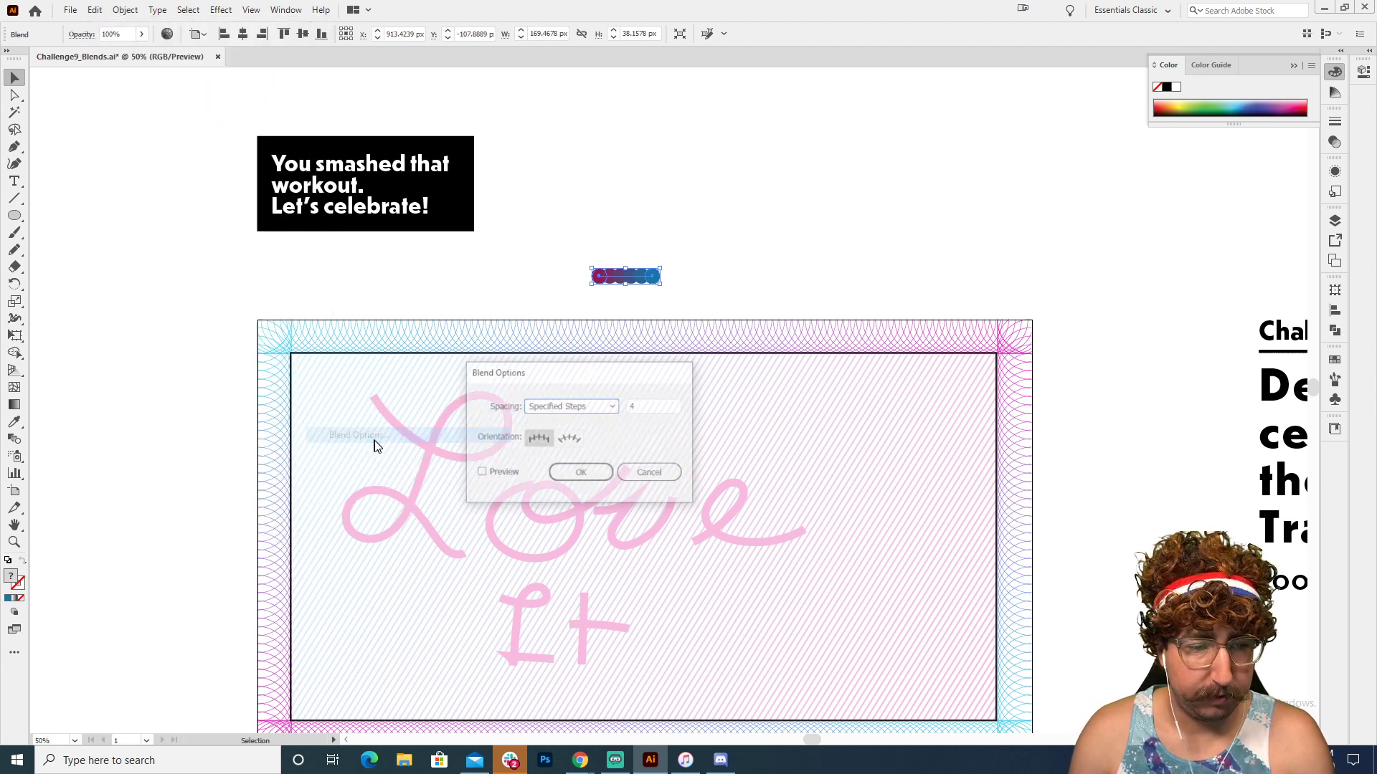
left_click(613, 406)
left_click(587, 424)
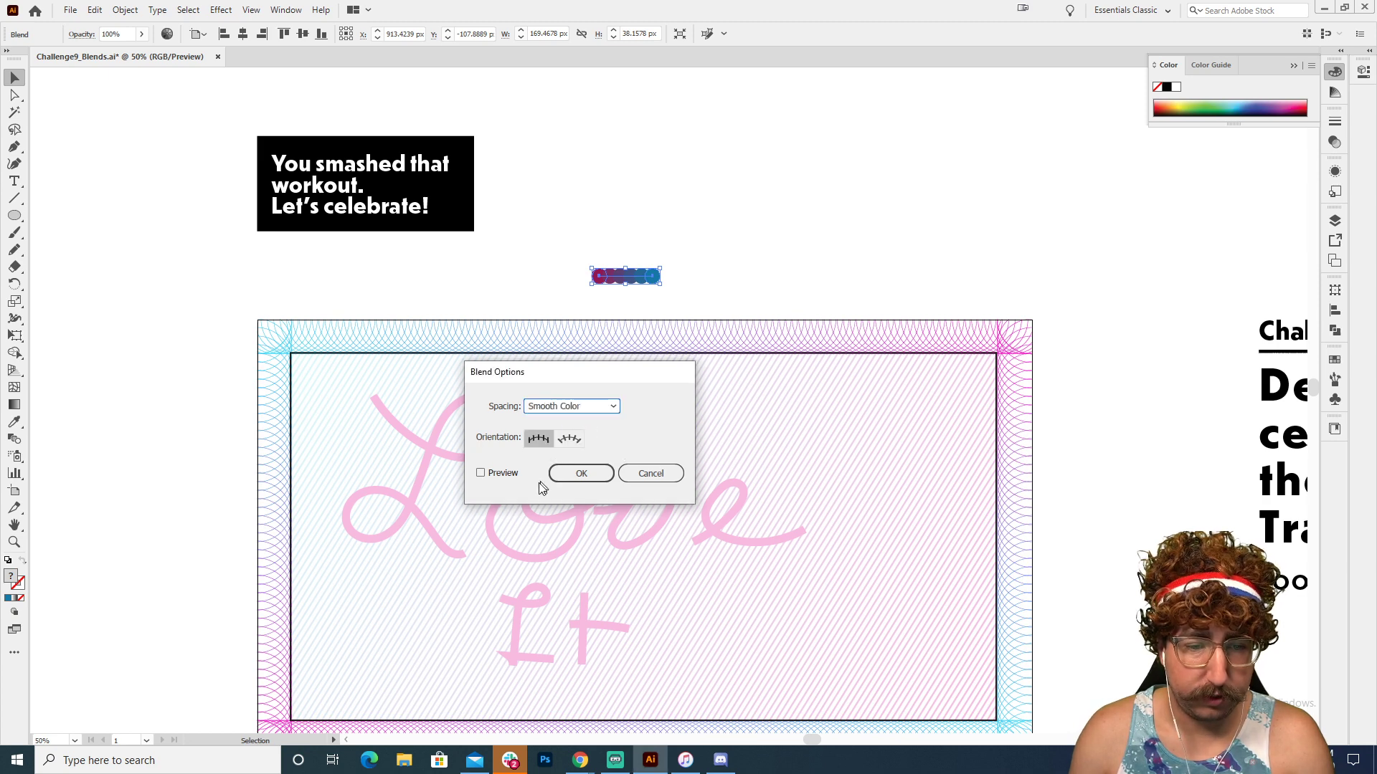
left_click(481, 473)
left_click(590, 473)
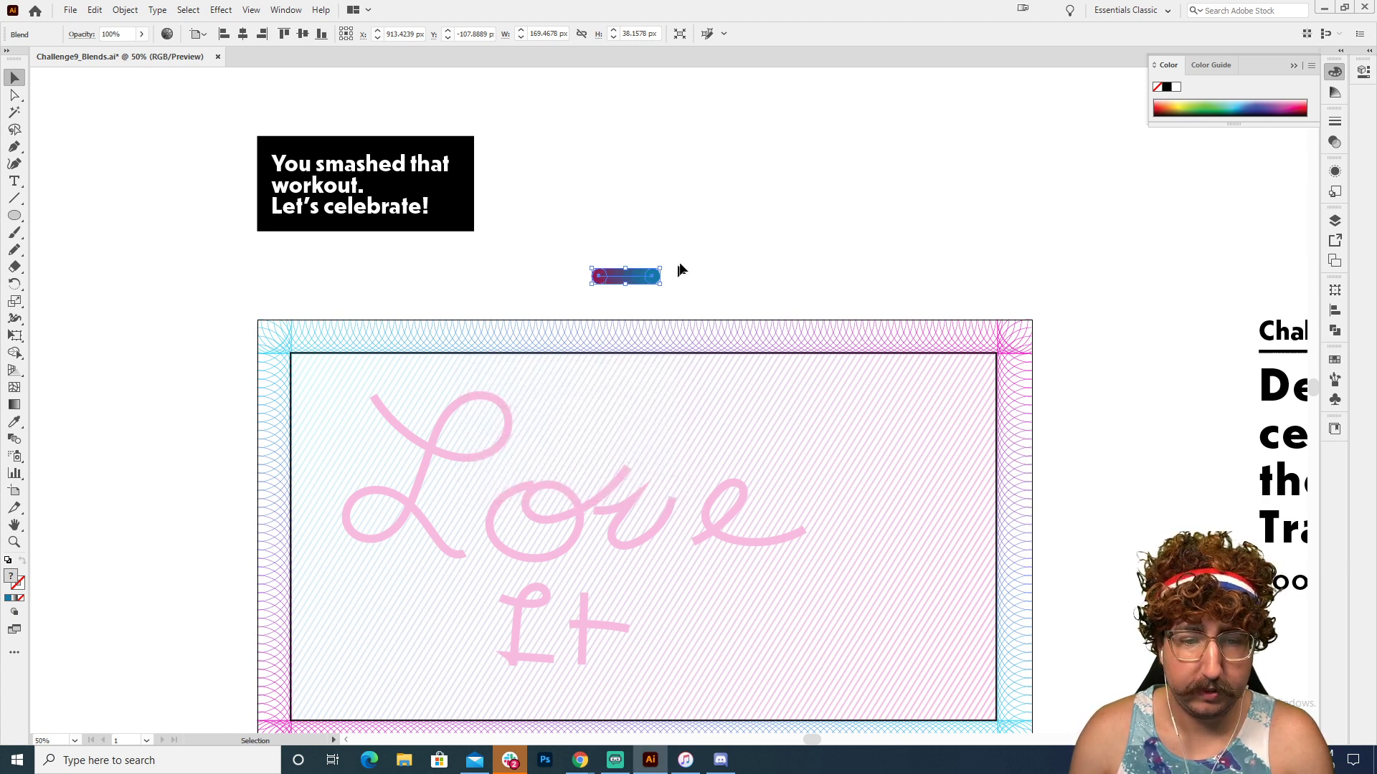
left_click(665, 297)
- Replace the spine of the magenta-to-blue circle blend with the handwritten letter L path
key("z")
left_click(673, 366)
left_click(673, 365)
left_click(529, 308)
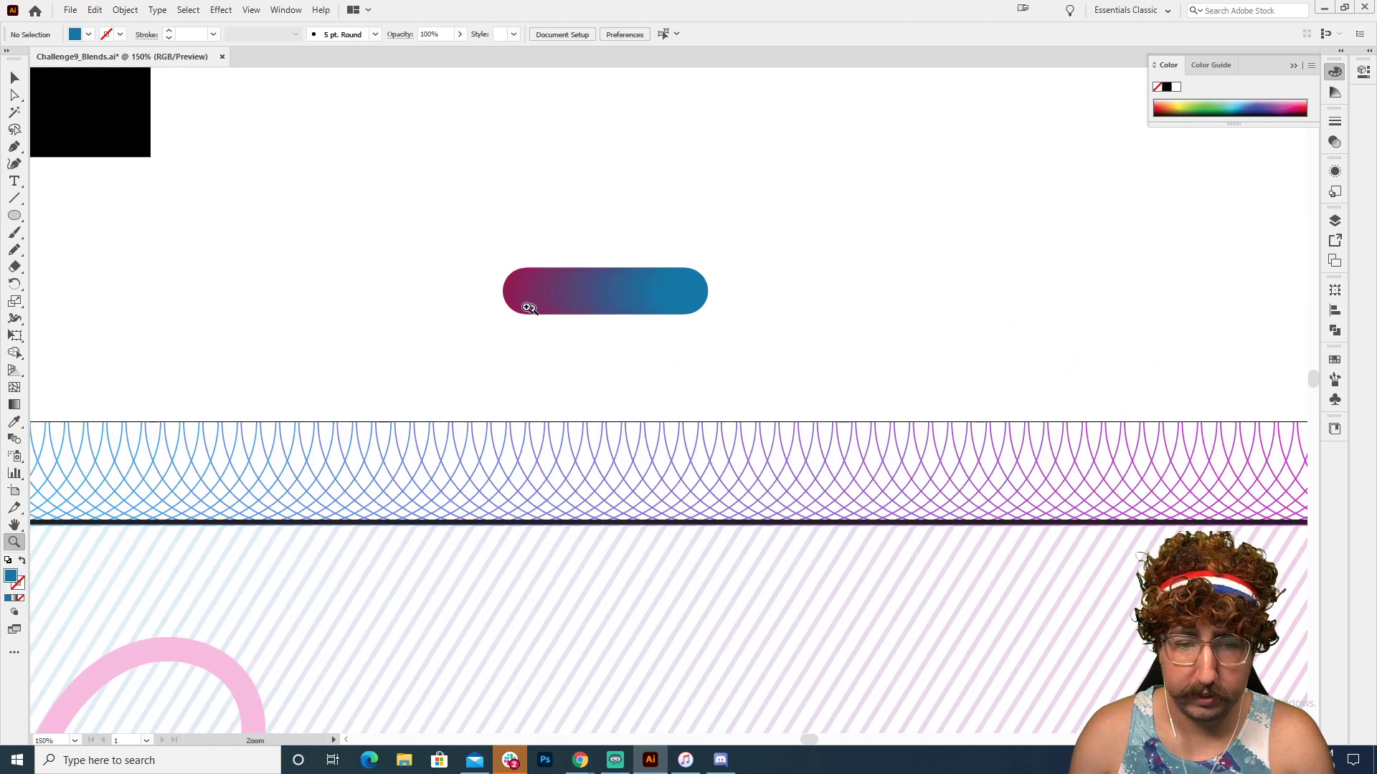
key("v")
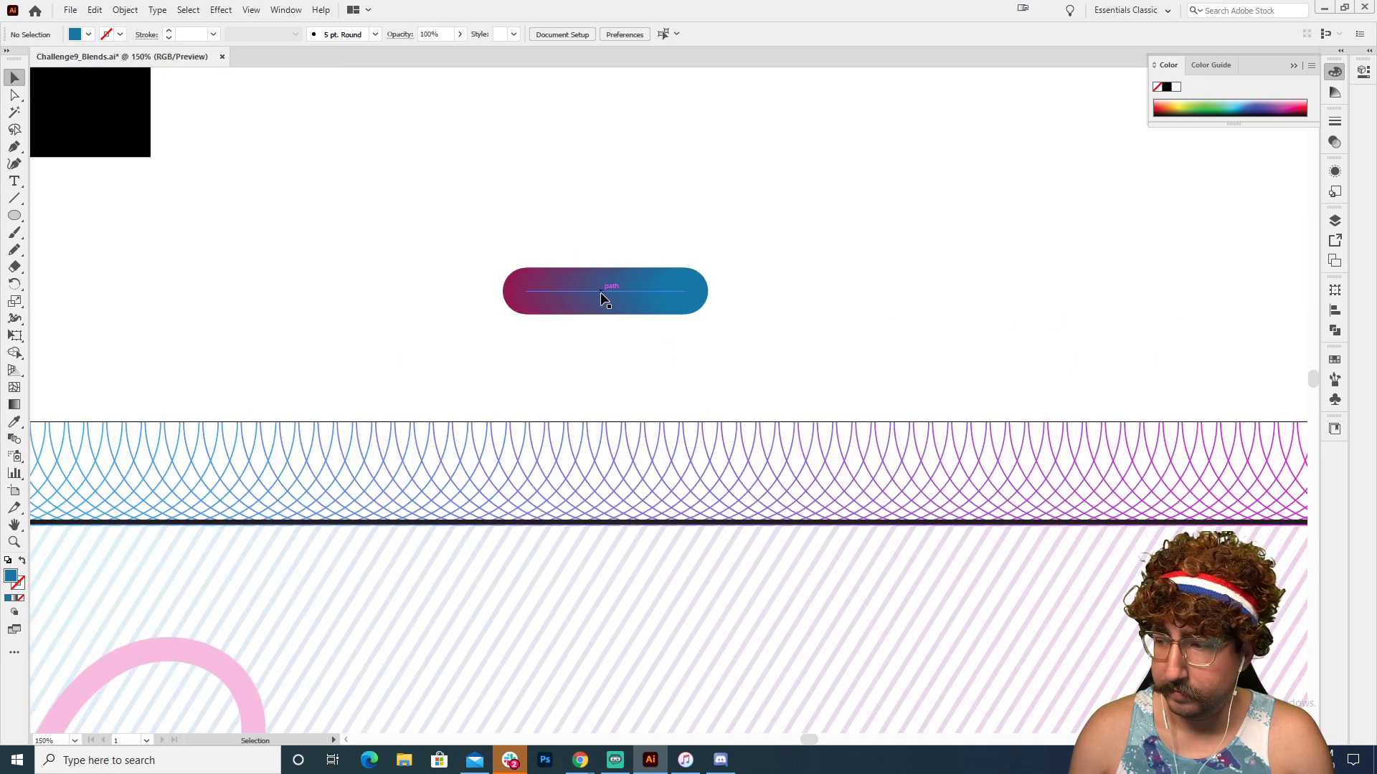
left_click(603, 297)
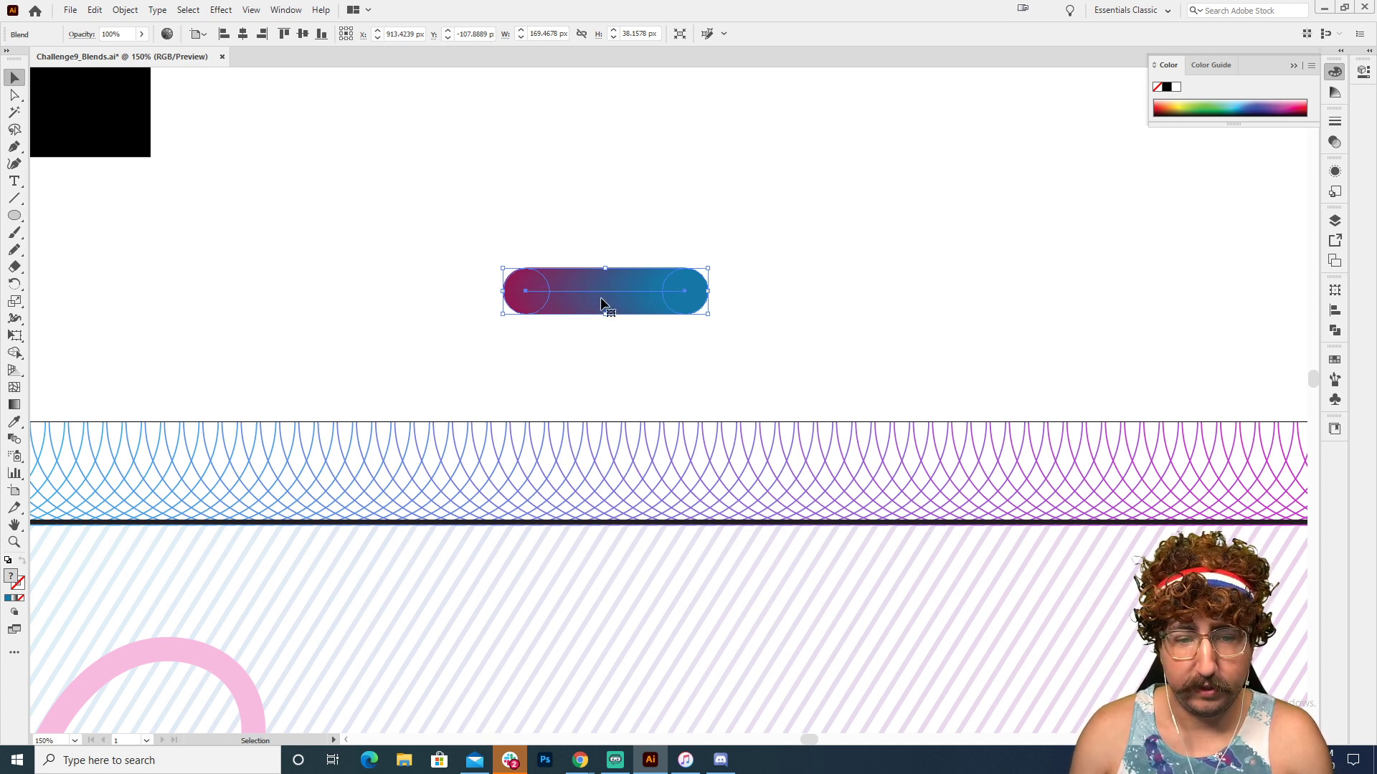
key("ctrl+minus")
key("ctrl+minus")
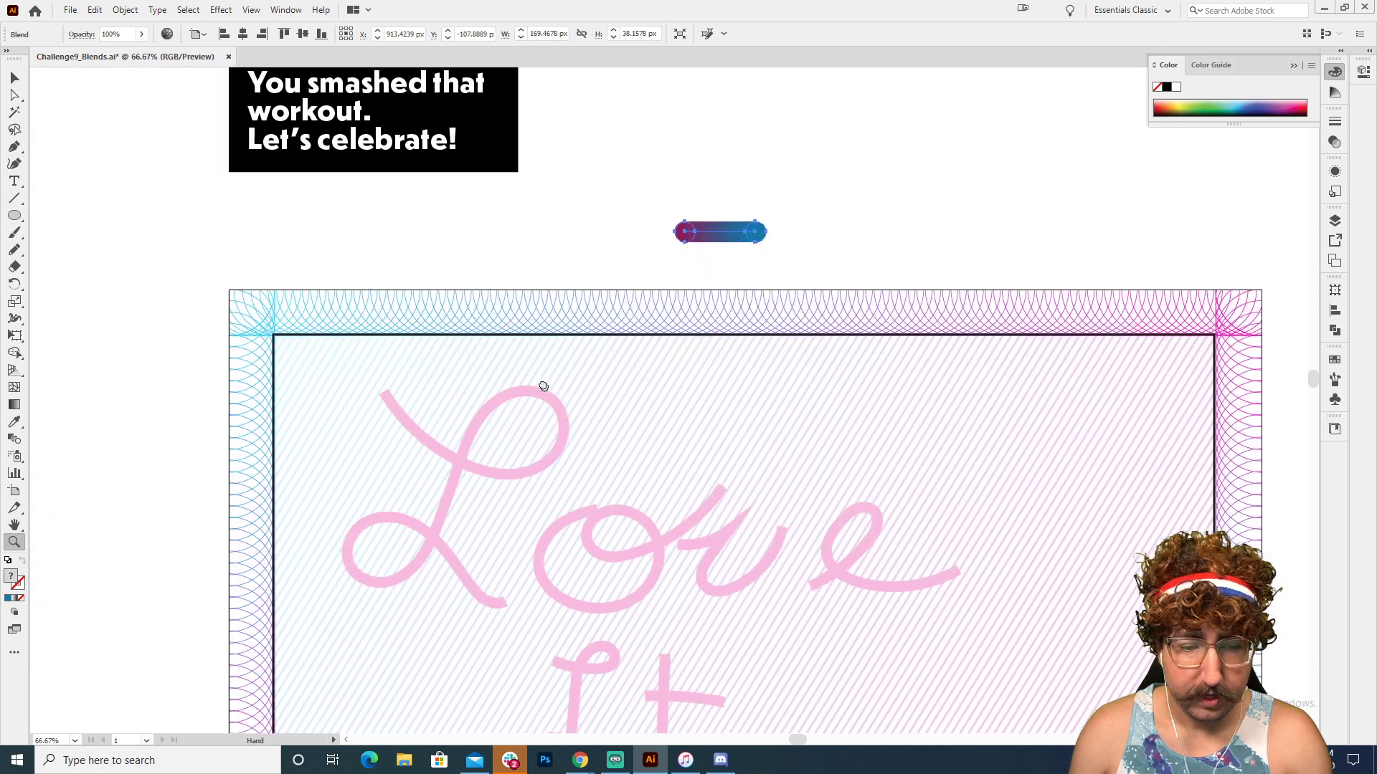
left_click(490, 395, "shift")
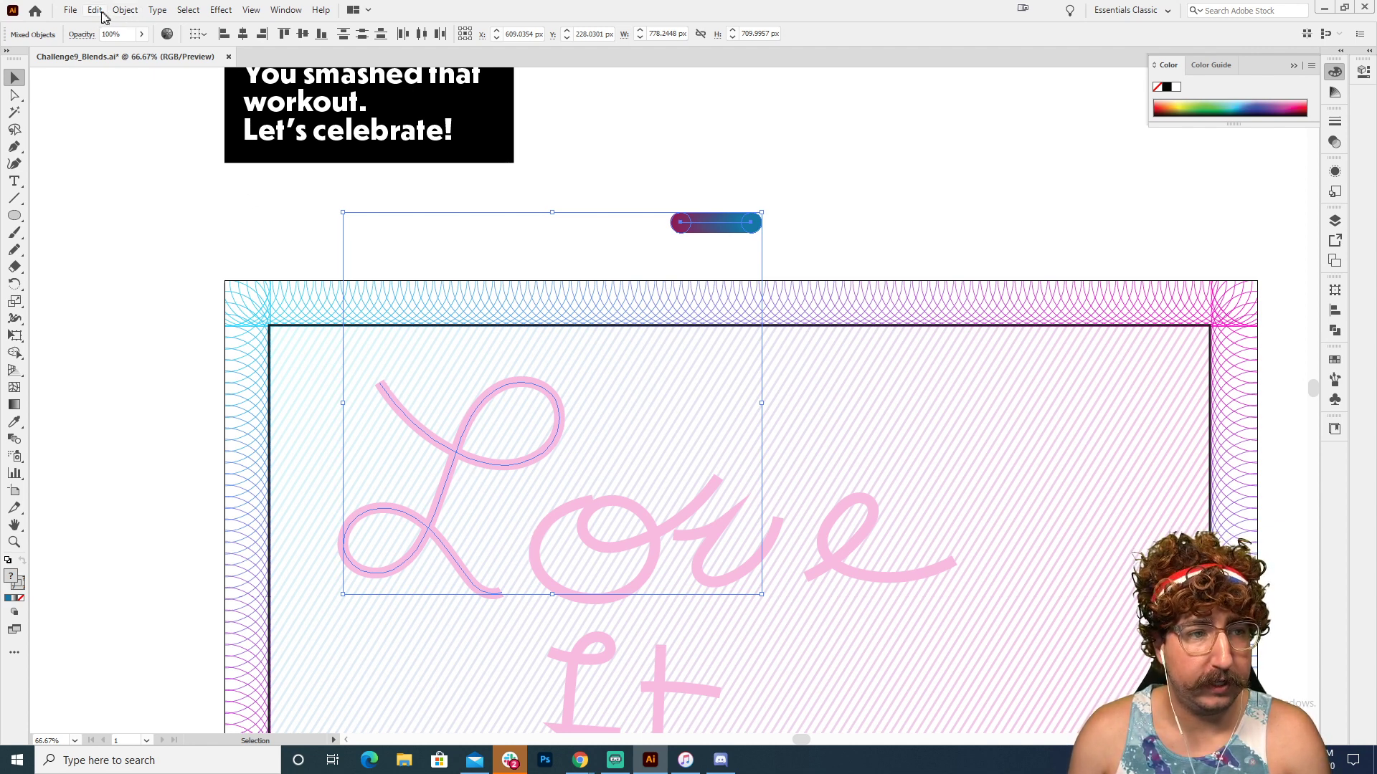
left_click(125, 10)
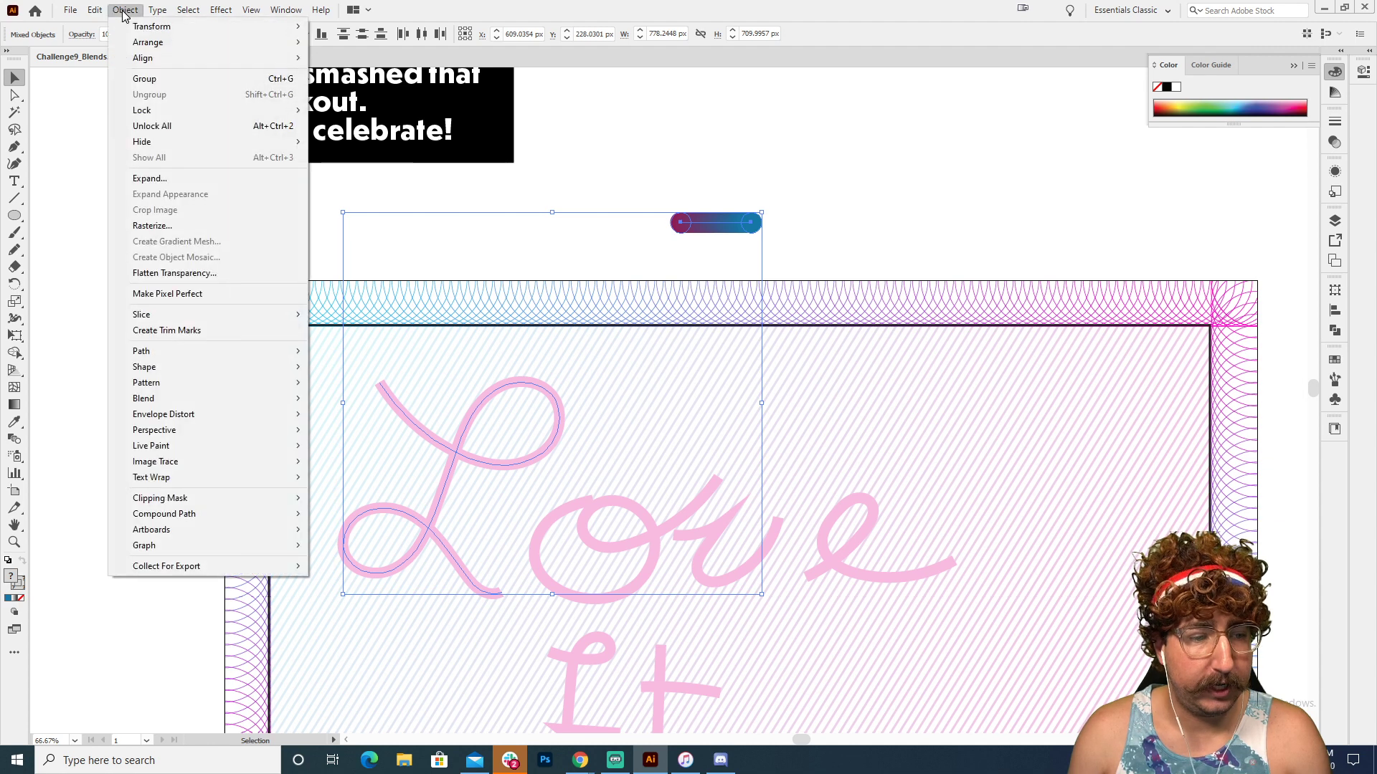
mouse_move(167, 407)
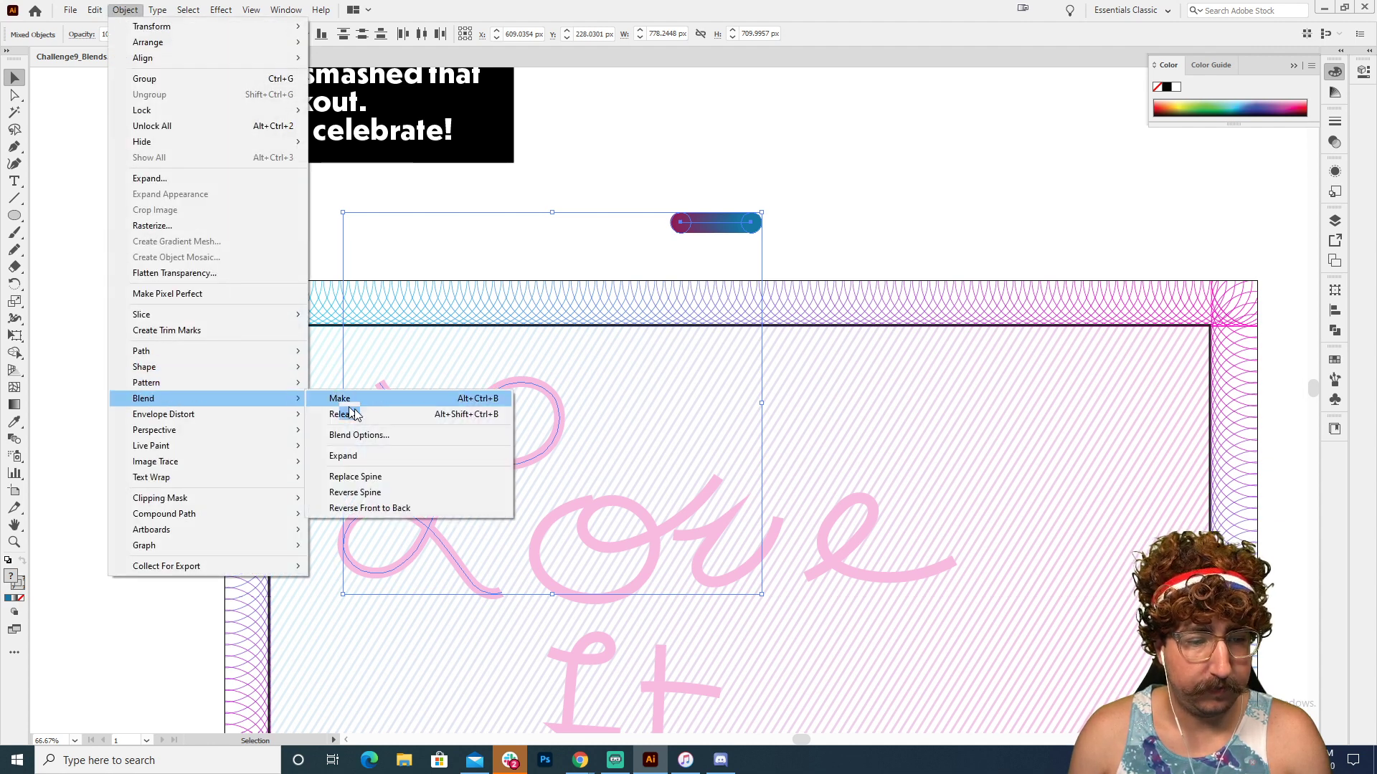
left_click(385, 479)
left_click(617, 239)
key("z")
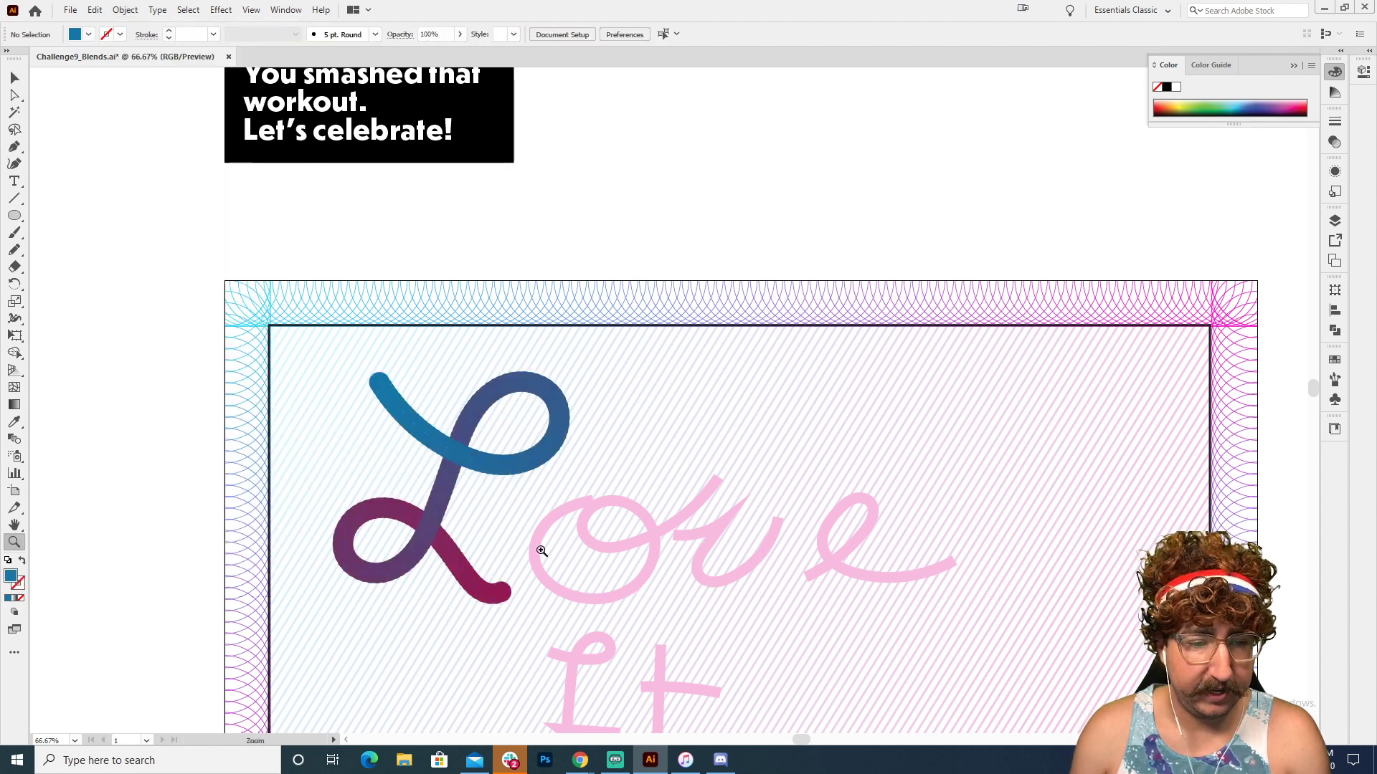
left_click(538, 553)
left_click(605, 323)
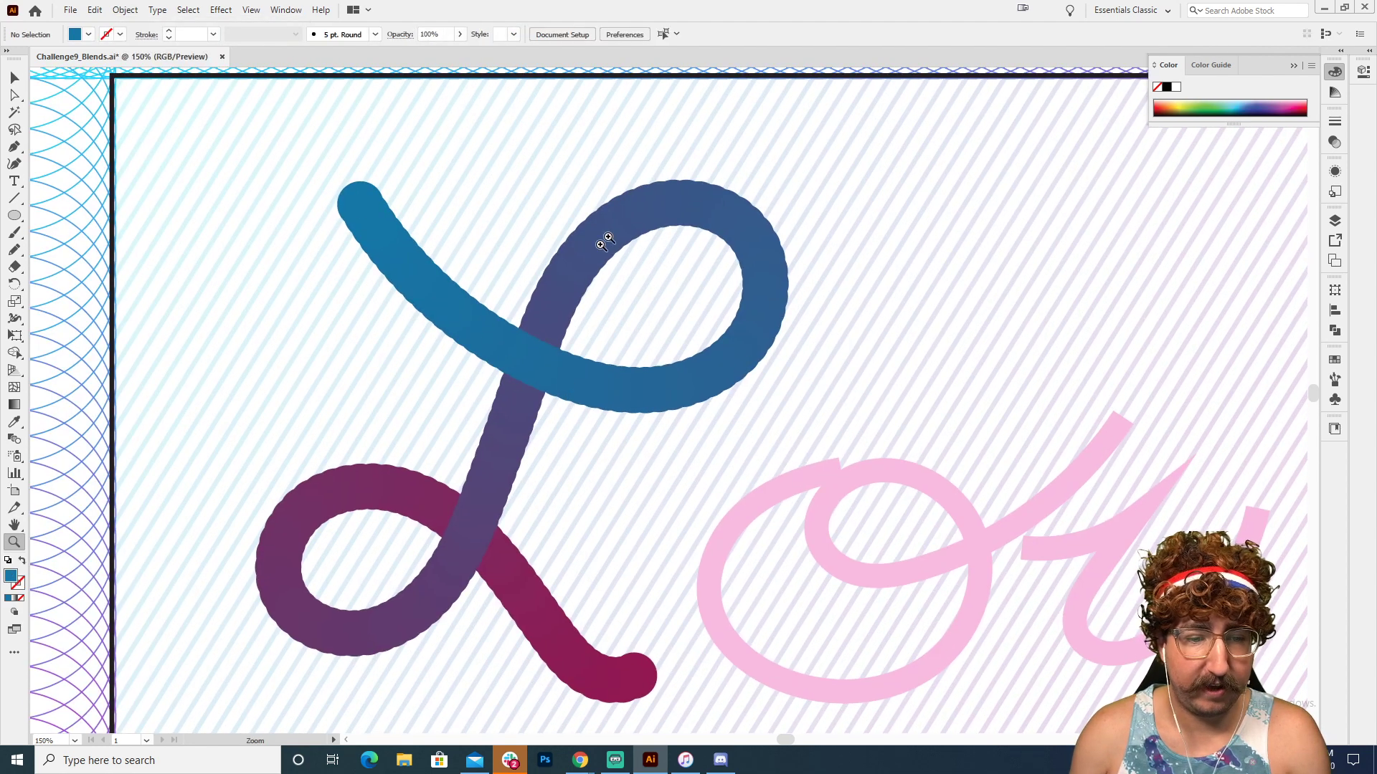
- Isolate the letter L blend and scale its magenta end circle down to about 19 px
key("v")
left_click(636, 676)
double_click(636, 676)
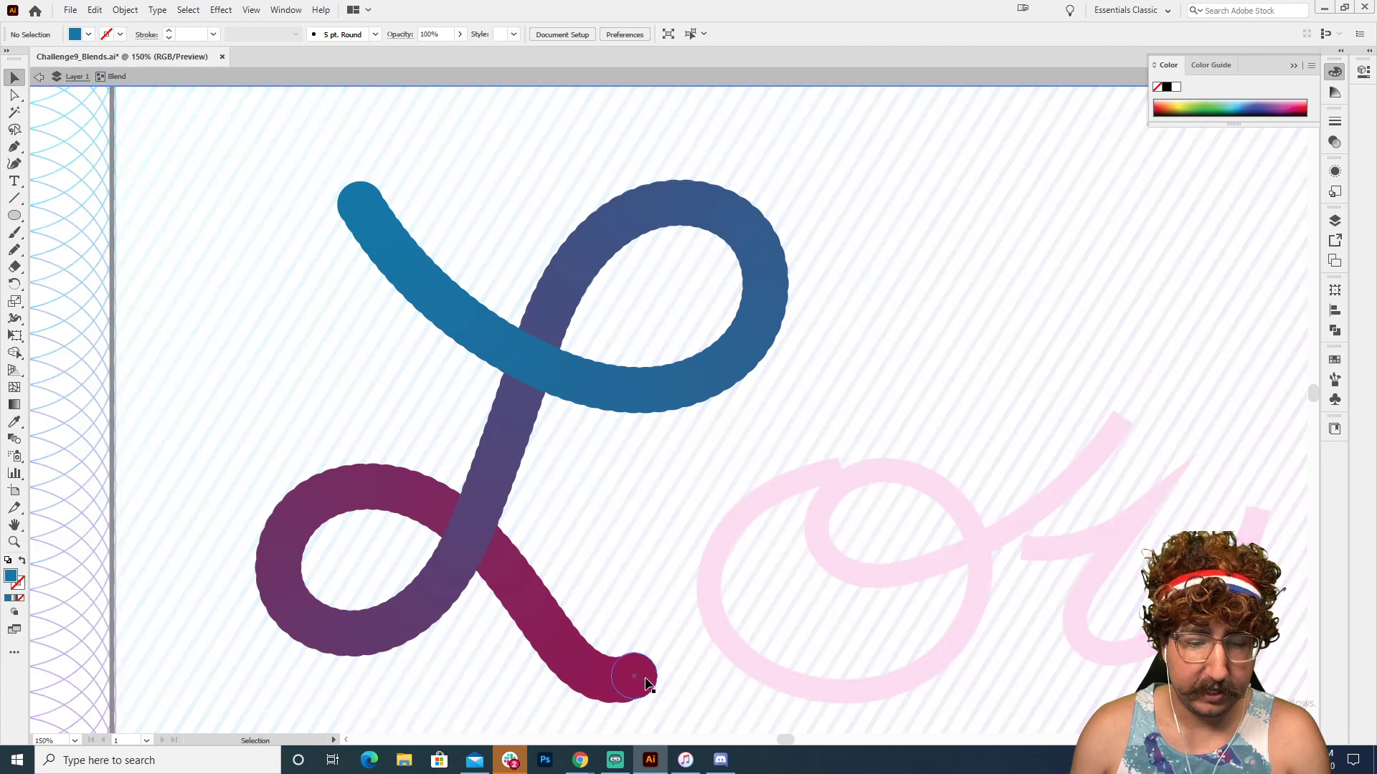
left_click(634, 677)
key("s")
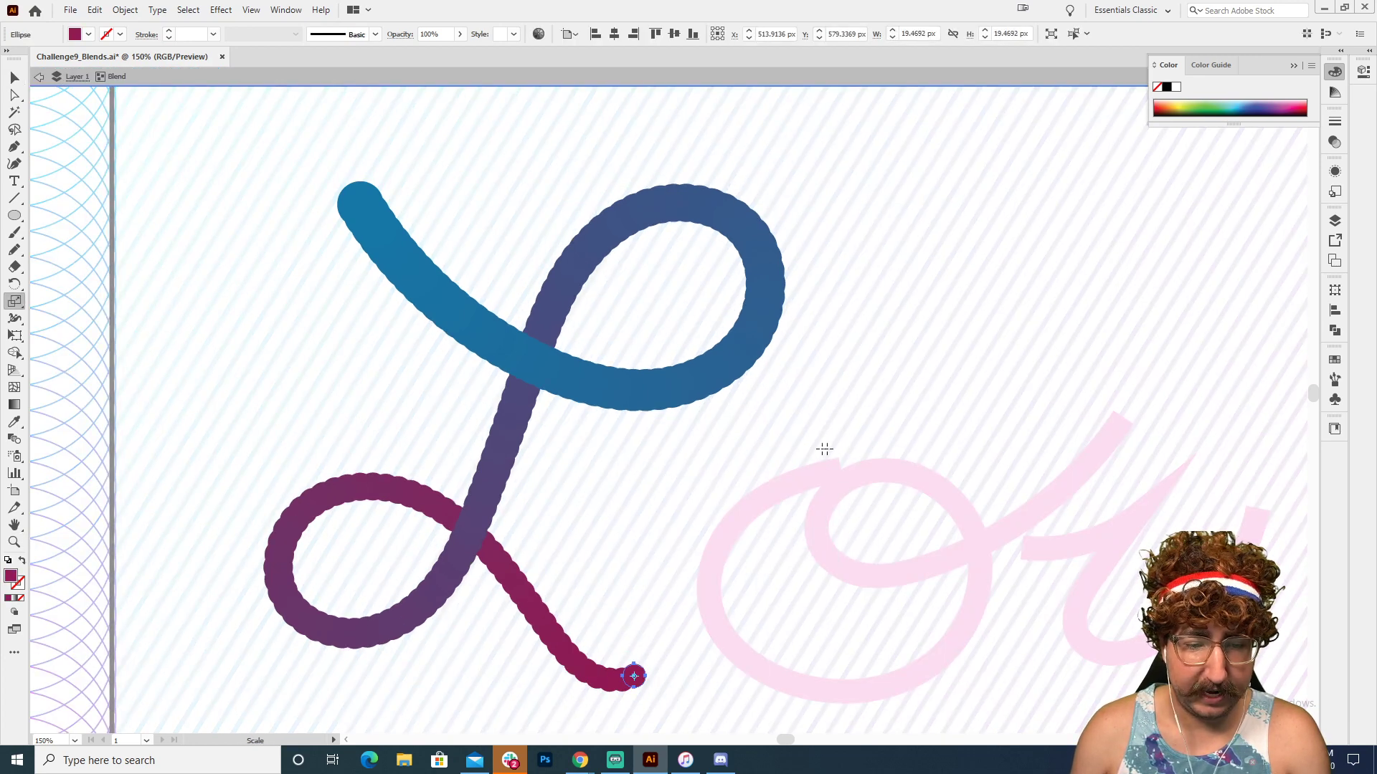
- Set the letter L circle blend's spacing to Specified Steps with 270 steps
key("v")
left_click(377, 243)
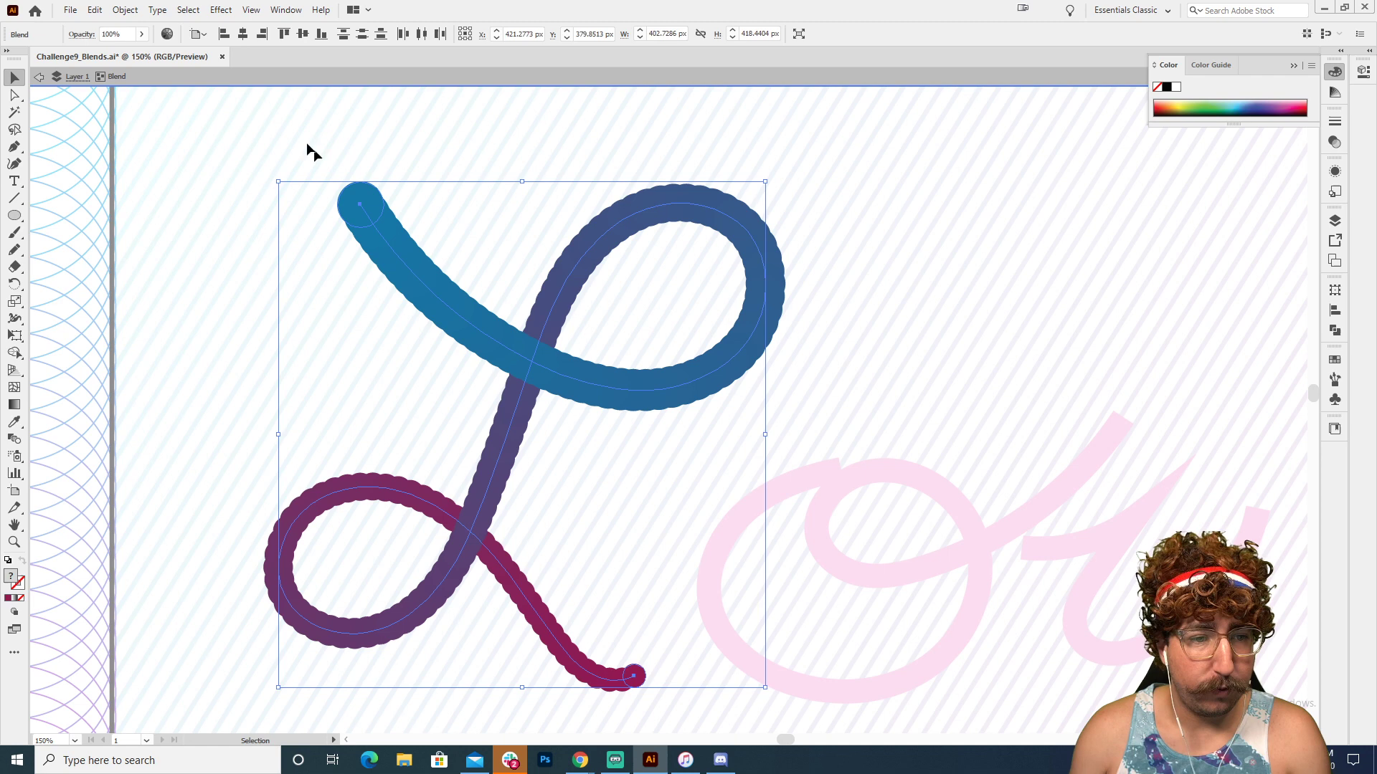
left_click(126, 10)
mouse_move(208, 398)
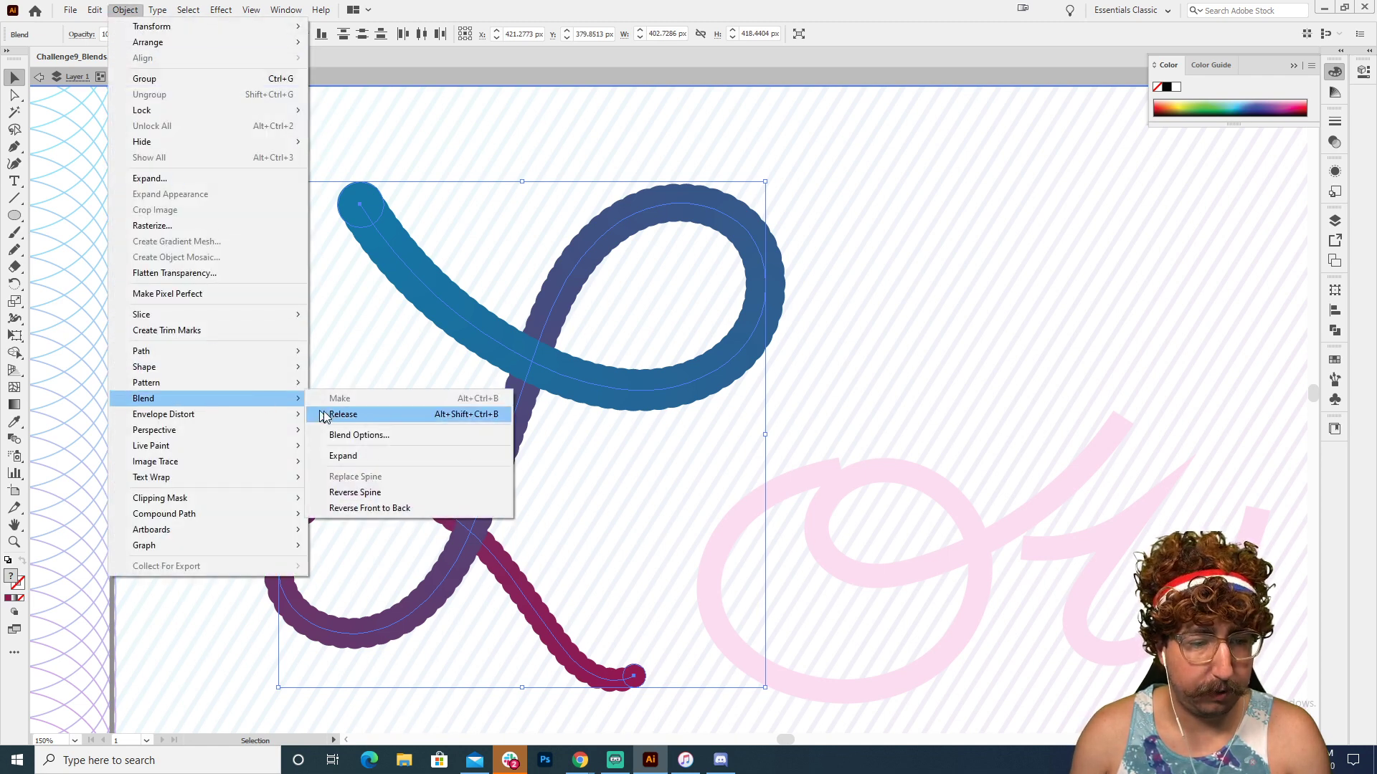
left_click(346, 435)
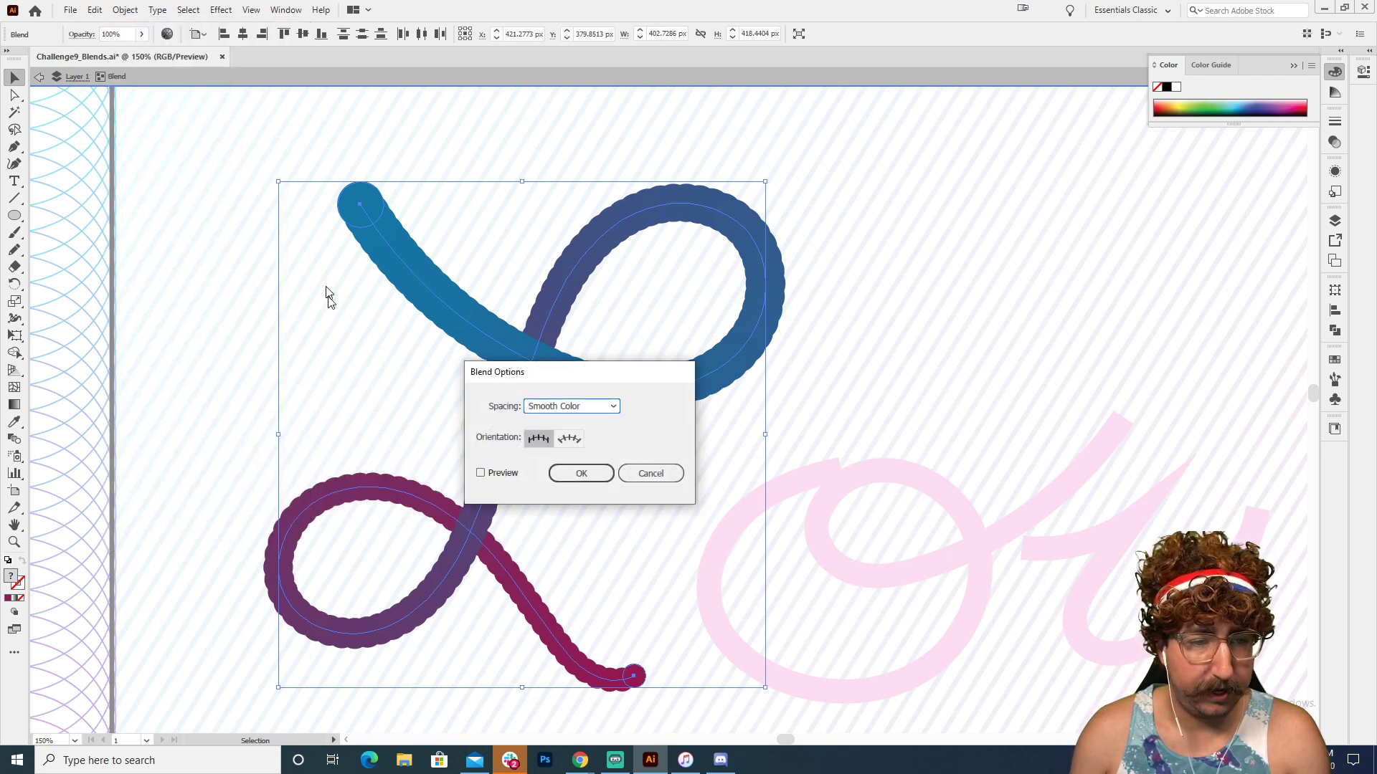
left_click(570, 408)
left_click(570, 438)
left_click(504, 474)
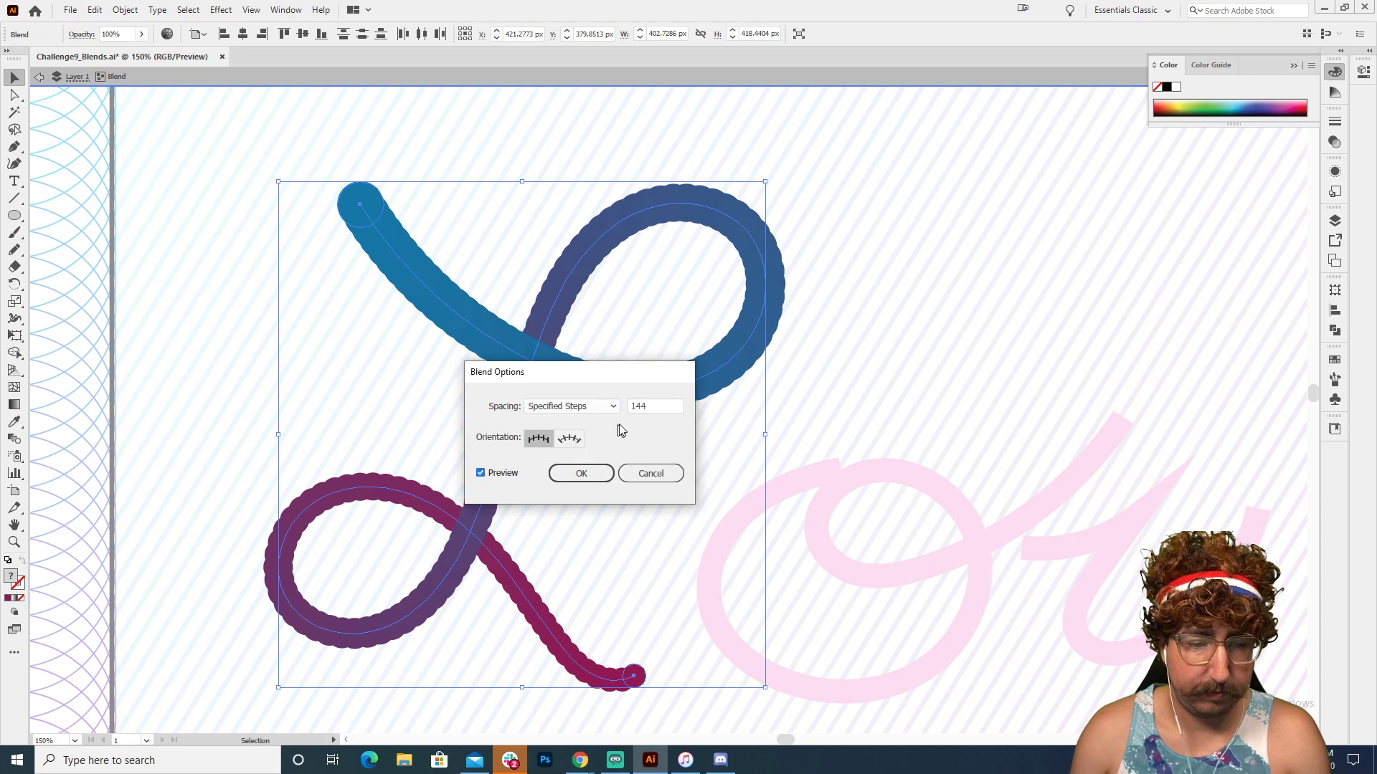
left_click(653, 406)
key("BackSpace")
key("BackSpace")
key("BackSpace")
type("230")
key("Tab")
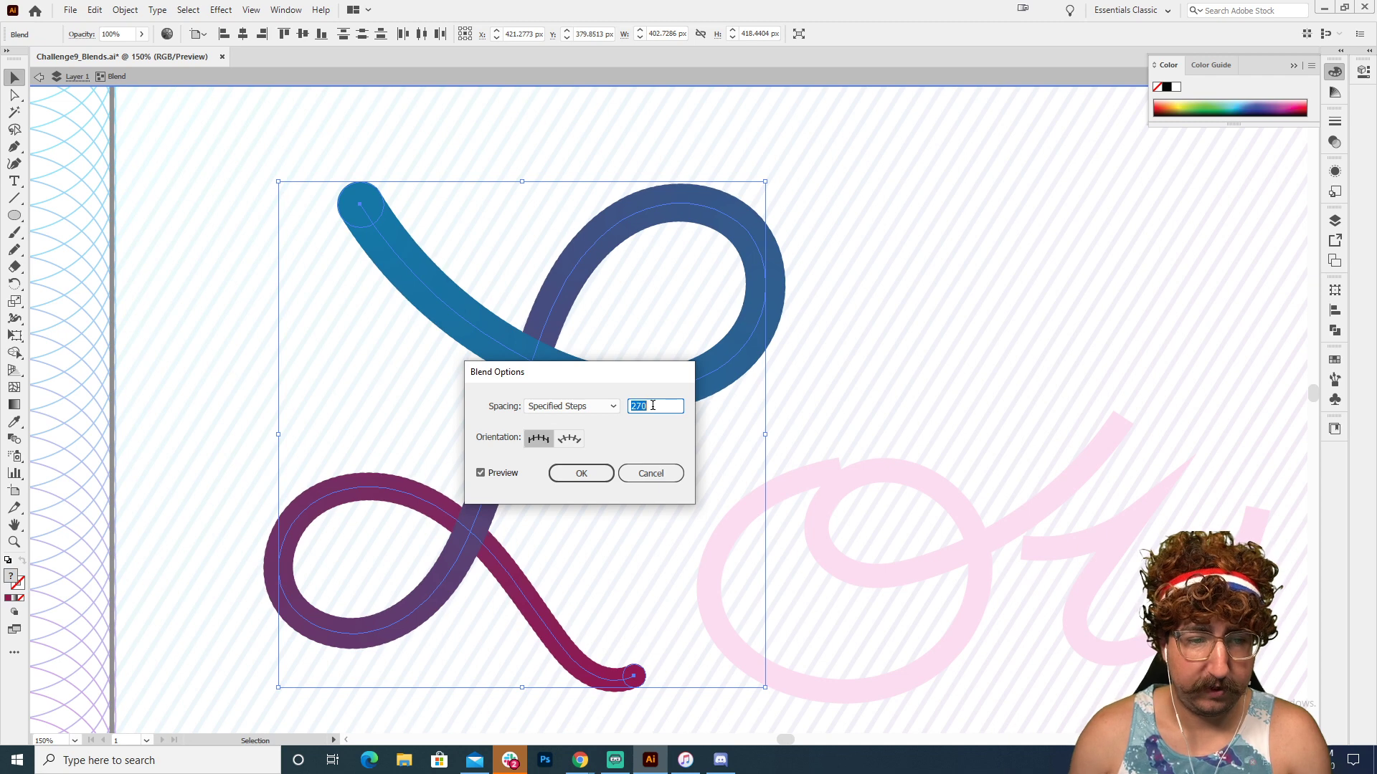
left_click(581, 473)
left_click(618, 490)
- Undo the blend edits and the spine replacement to restore the separate circle blend and letter L path
key("z")
left_click(688, 485, "alt")
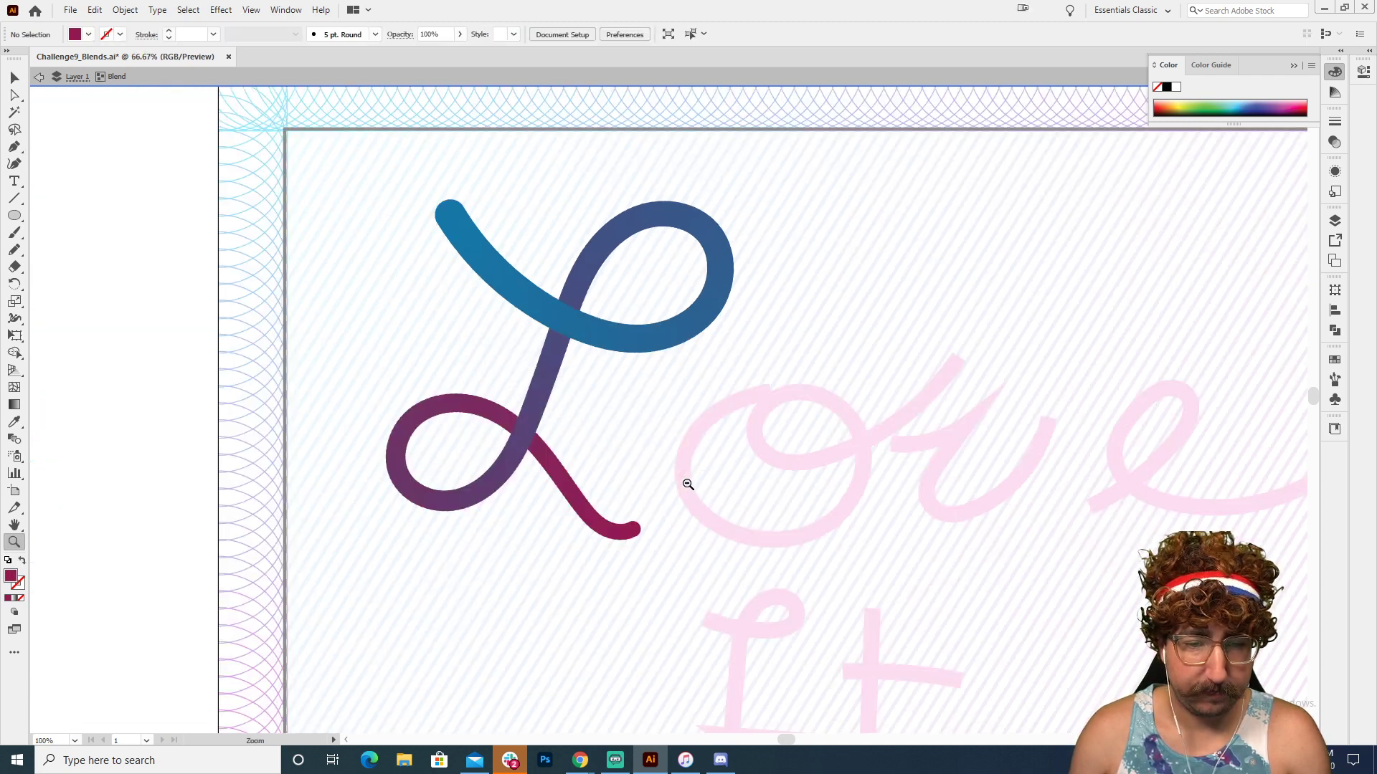
left_click(687, 485, "alt")
key("v")
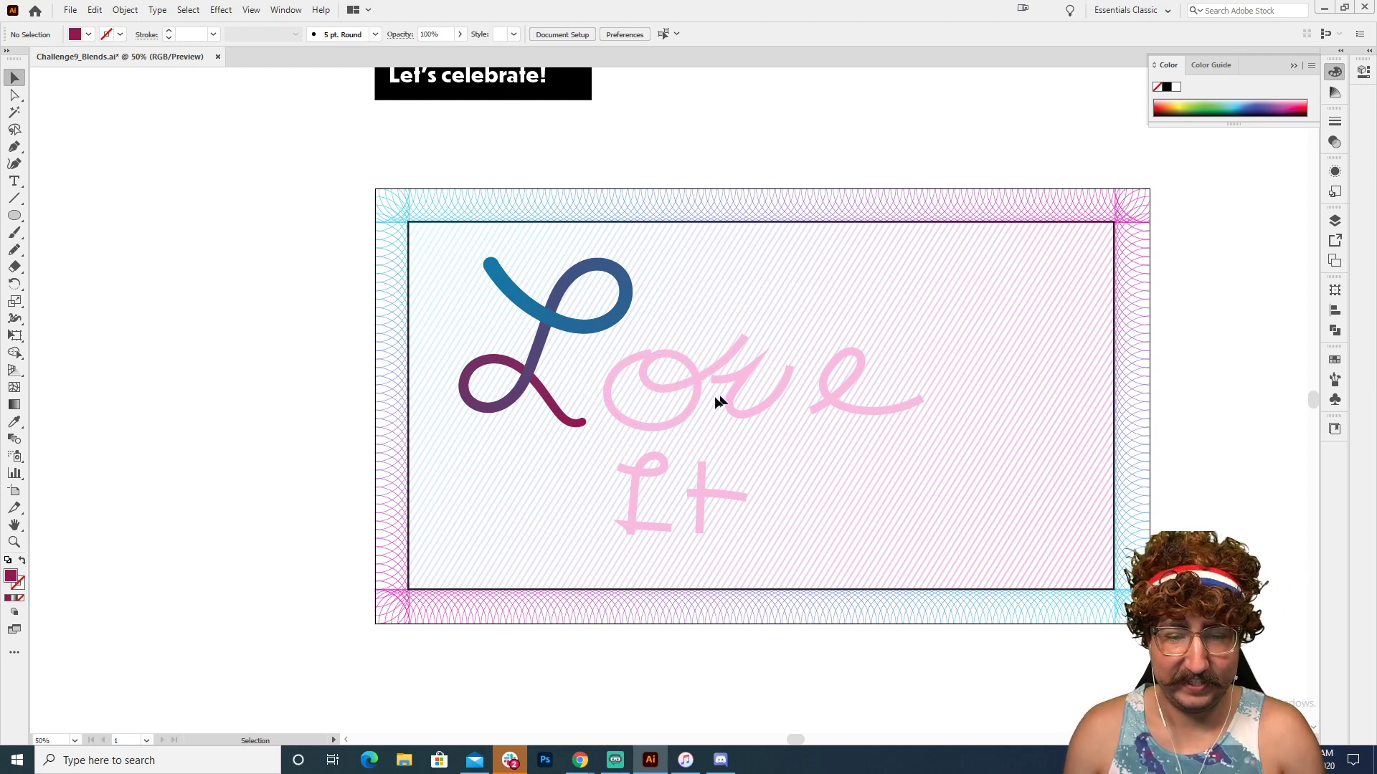
key("ctrl+z")
key("ctrl+z")
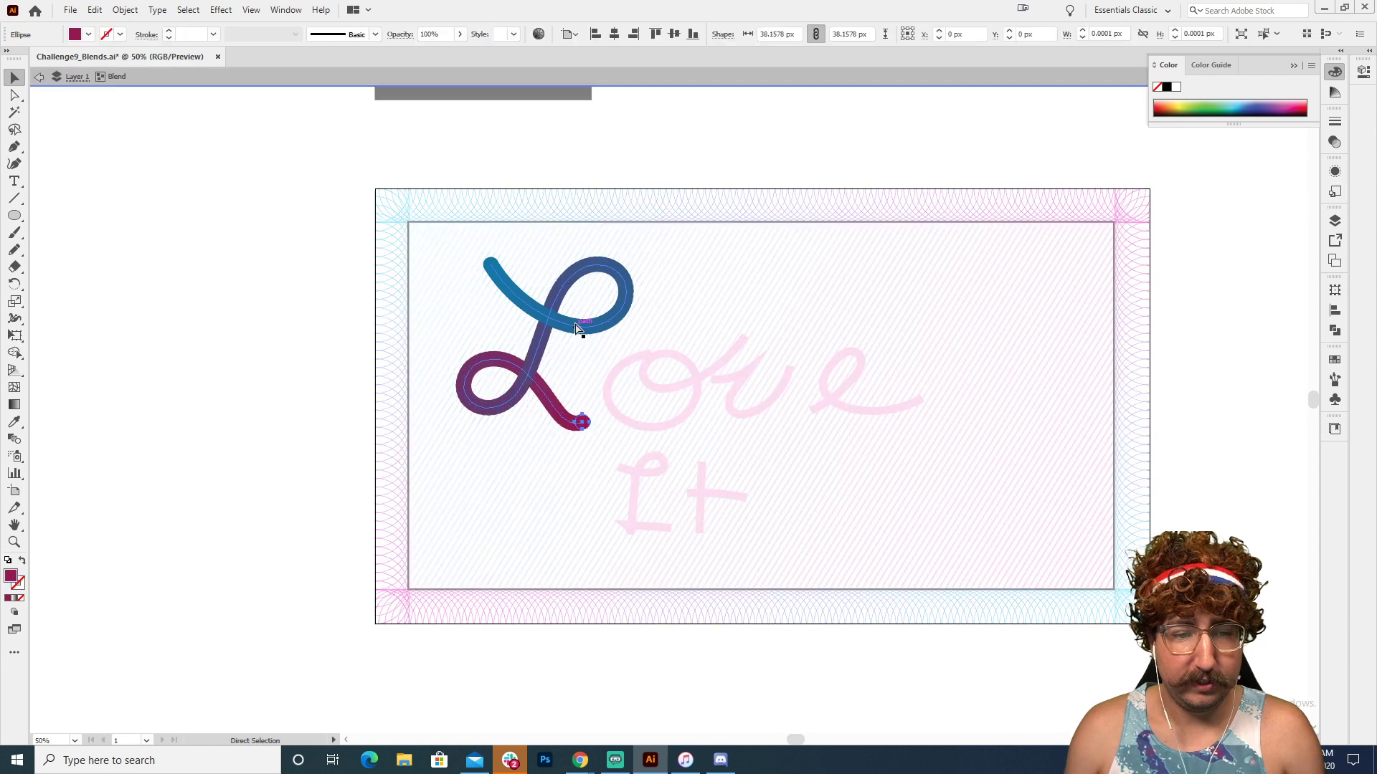
key("ctrl+shift+z")
key("ctrl+shift+z")
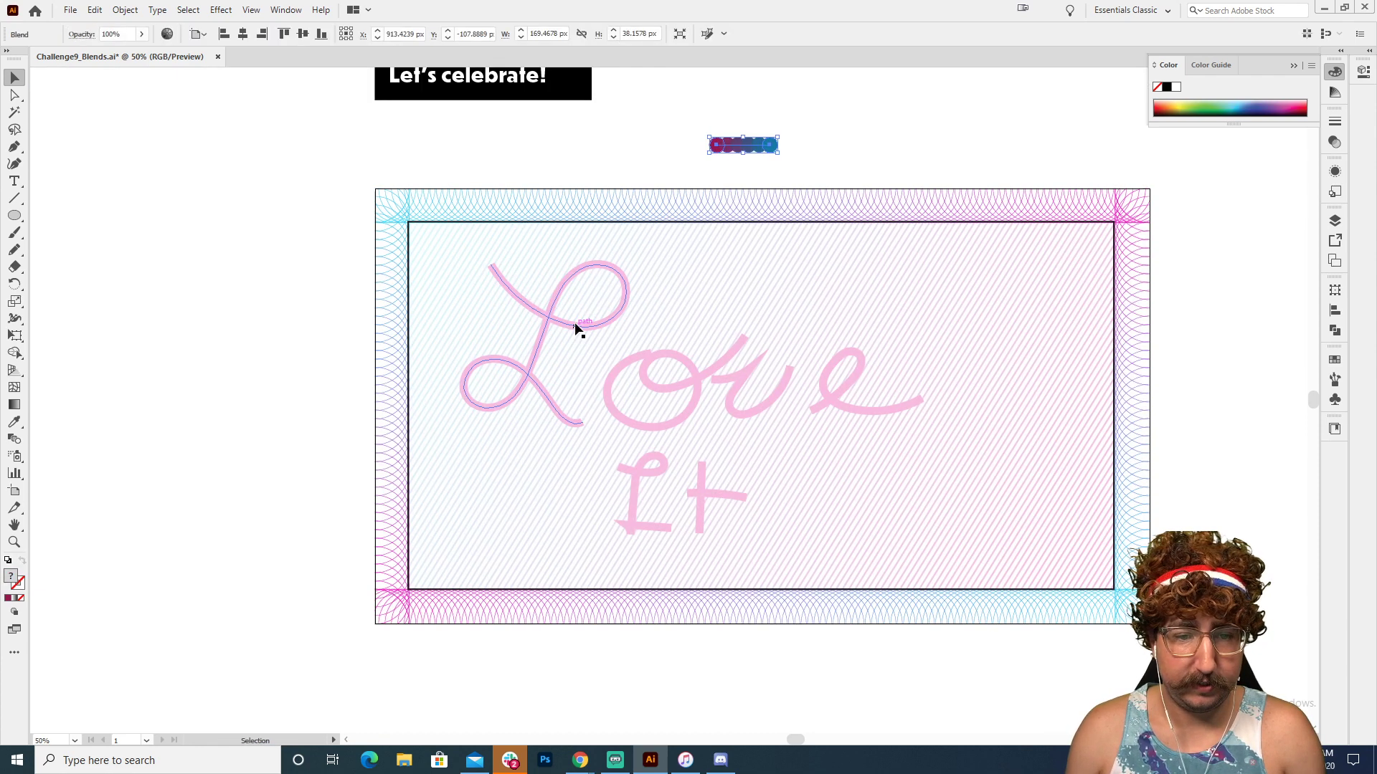
key("ctrl+z")
key("ctrl+shift+z")
- Place a copy of the letter L path outside the certificate's left edge and move the circle blend near it
left_click_drag(576, 329, 231, 331)
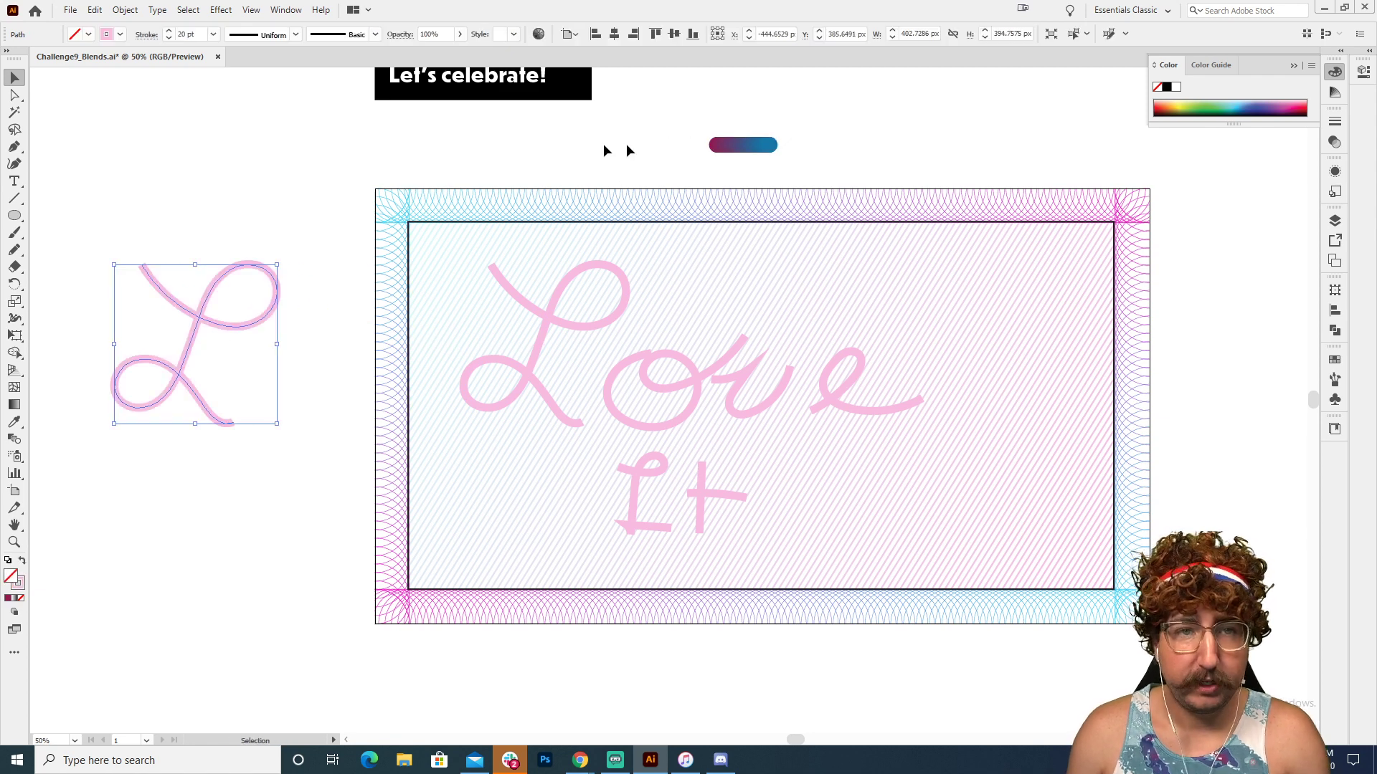
left_click_drag(738, 145, 342, 145)
- Draw a square about 38 px wide above the copied letter L and fill it with the circle blend's magenta
key("z")
left_click(475, 313)
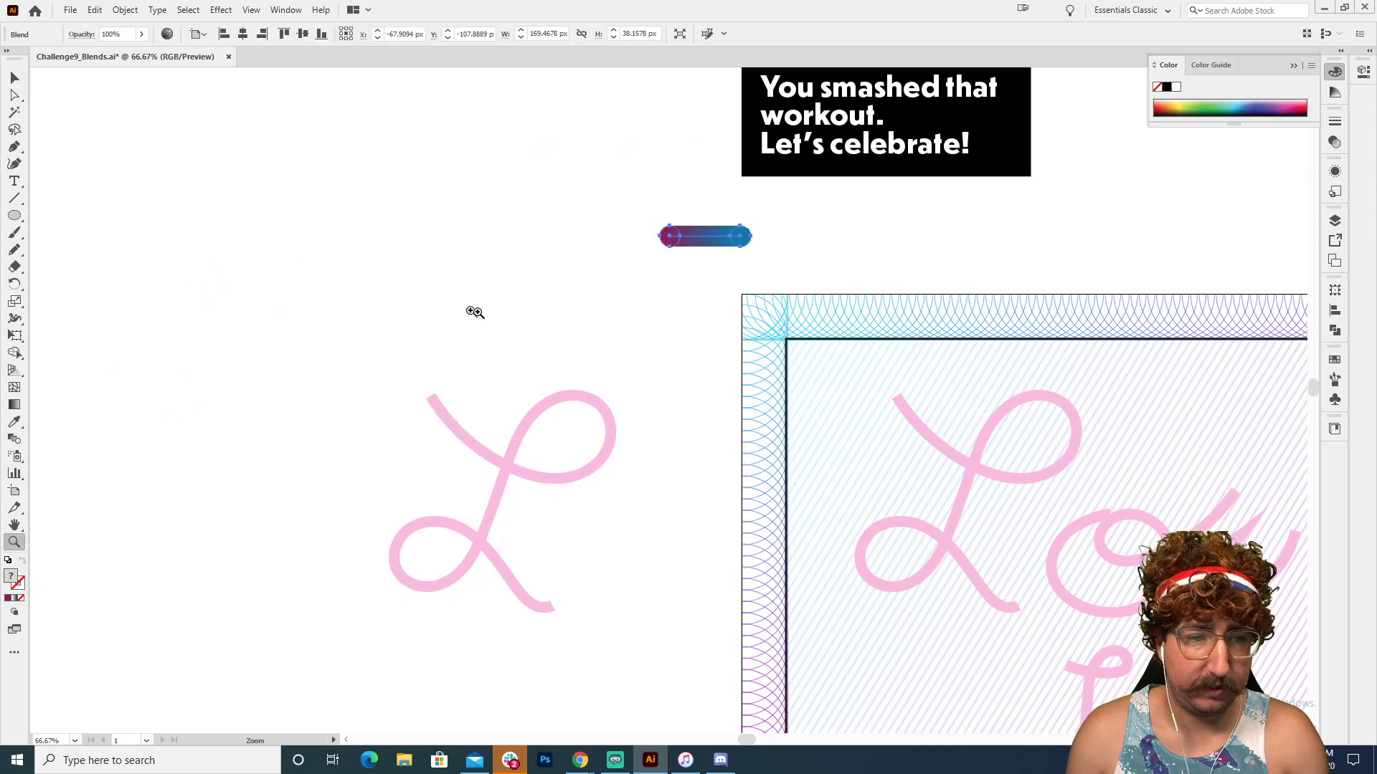
left_click(635, 402)
left_click_drag(667, 313, 662, 342)
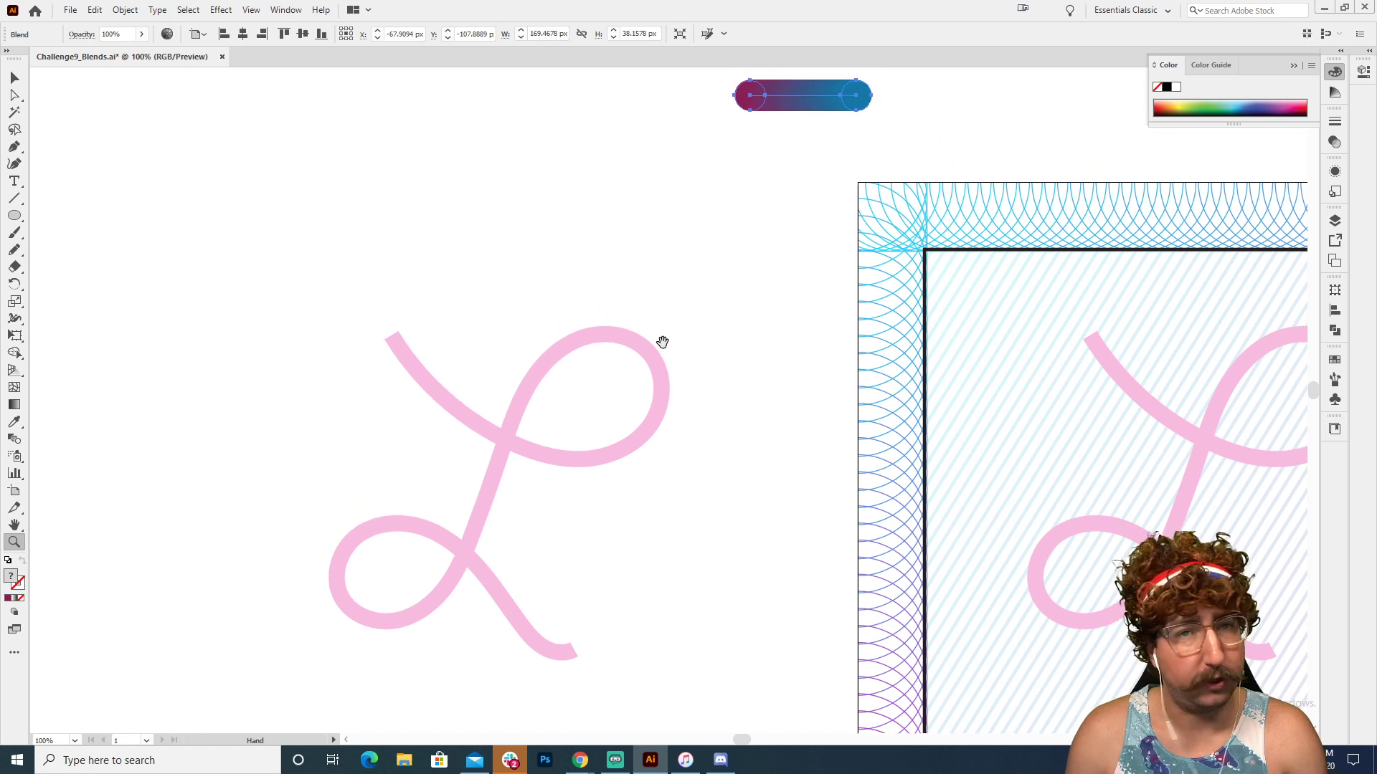
key("m")
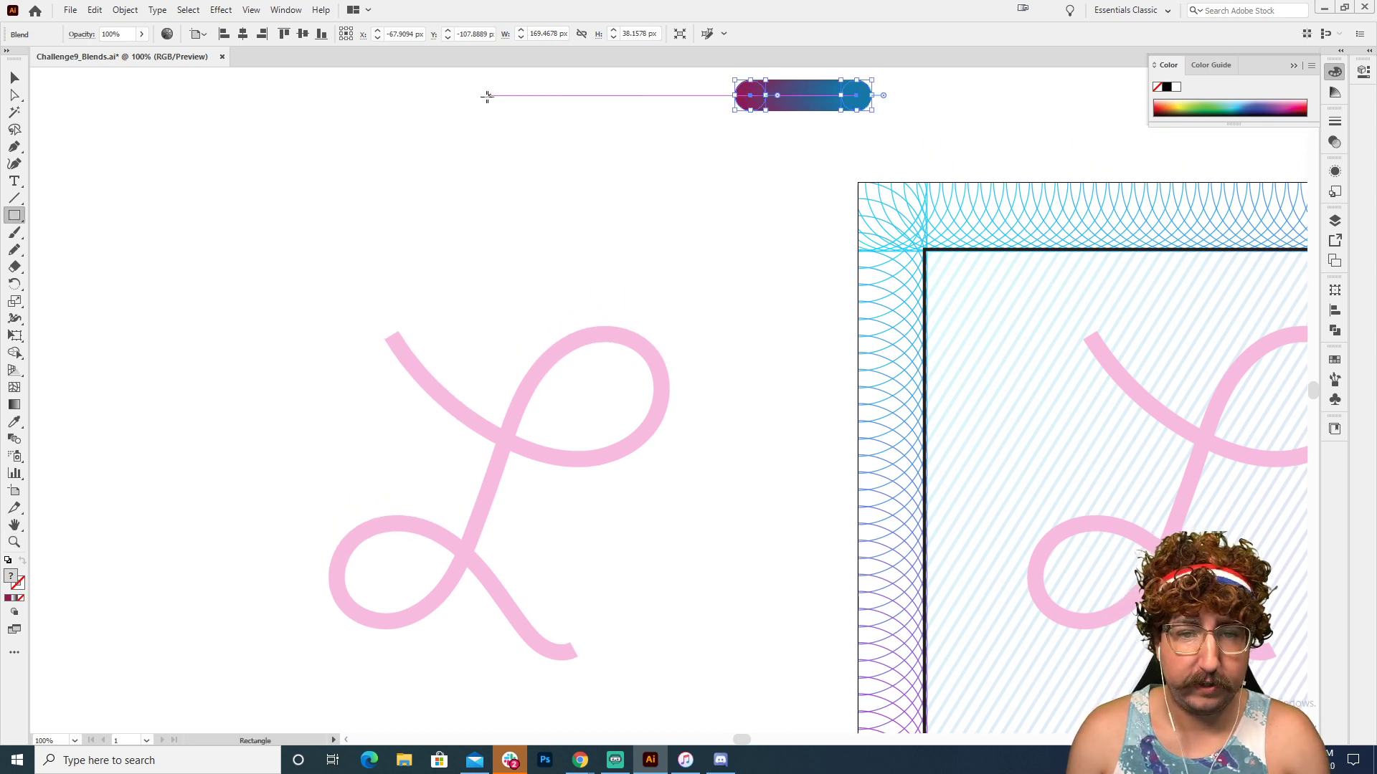
left_click_drag(450, 79, 480, 111)
scroll(578, 123, "up", 1)
scroll(578, 123, "right", 1)
key("i")
left_click(707, 136)
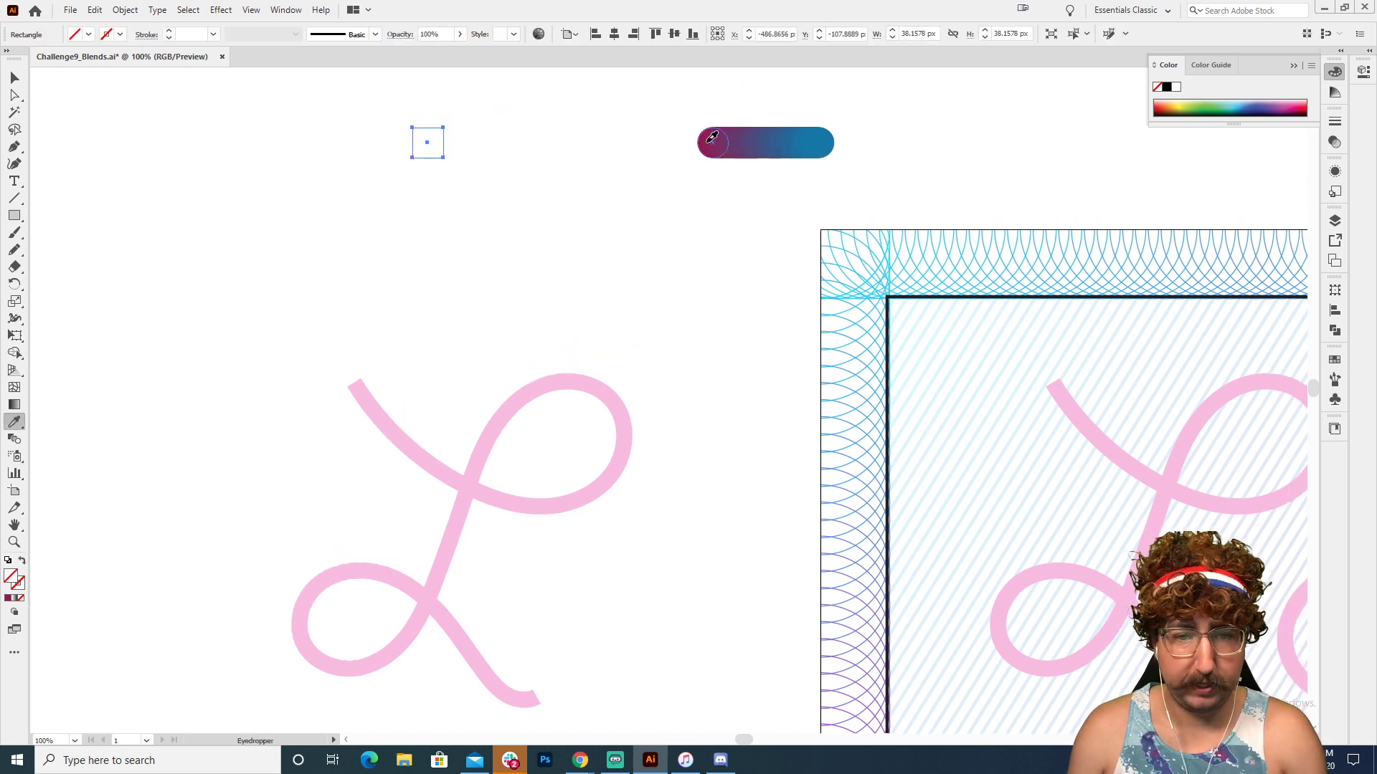
key("v")
left_click(461, 141)
- Place a copy of the magenta square to its right and fill it with the circle blend's blue
left_click_drag(427, 138, 545, 138)
key("i")
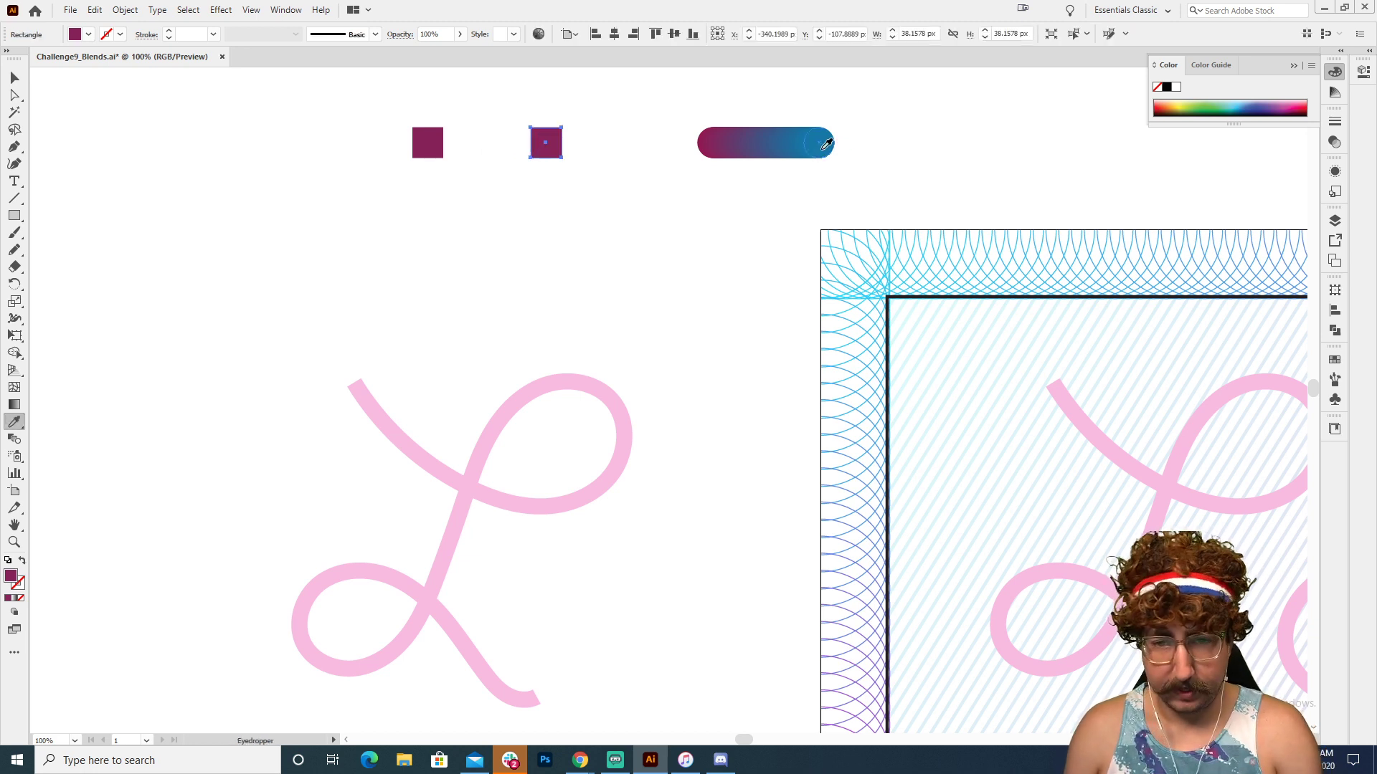
left_click(822, 148)
key("v")
left_click(615, 134)
- Blend the magenta and blue squares together
left_click_drag(583, 127, 377, 201)
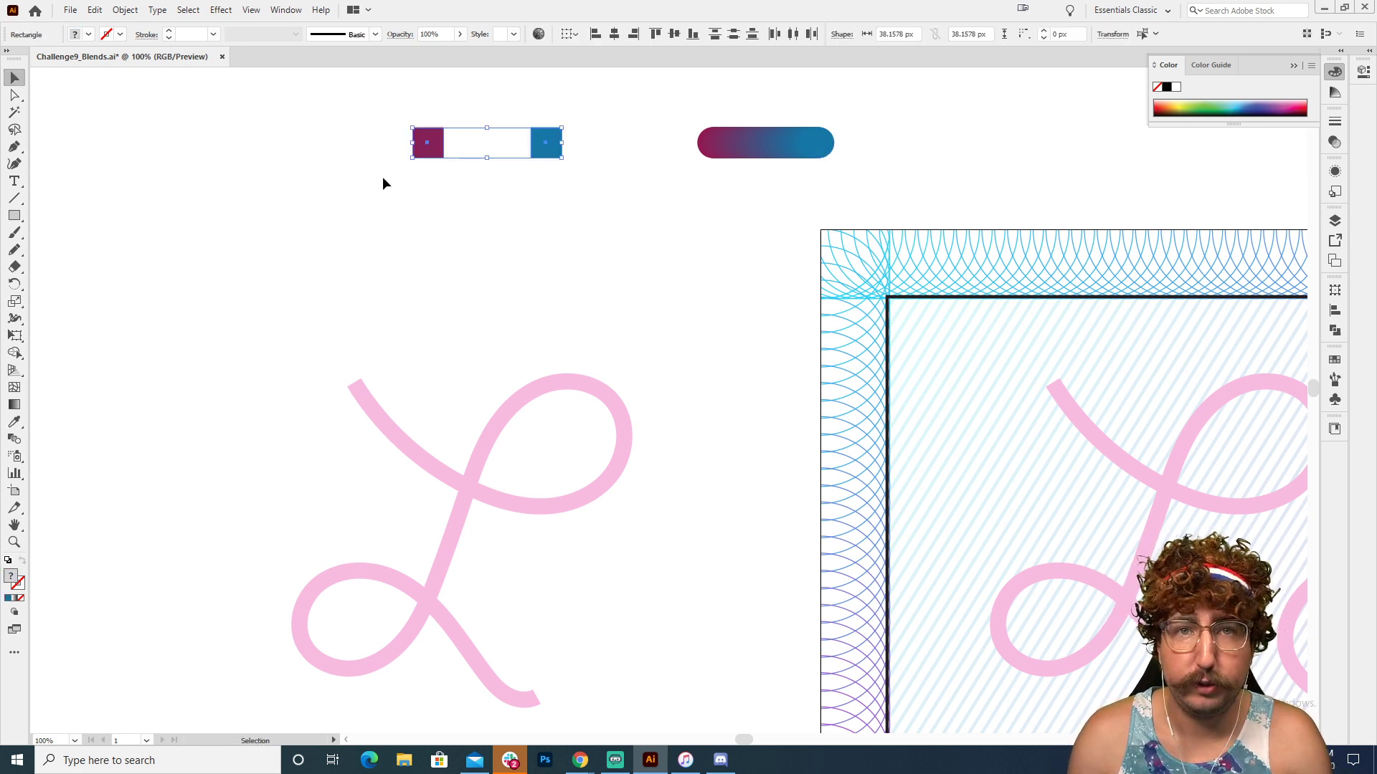
left_click(125, 10)
mouse_move(249, 397)
left_click(356, 404)
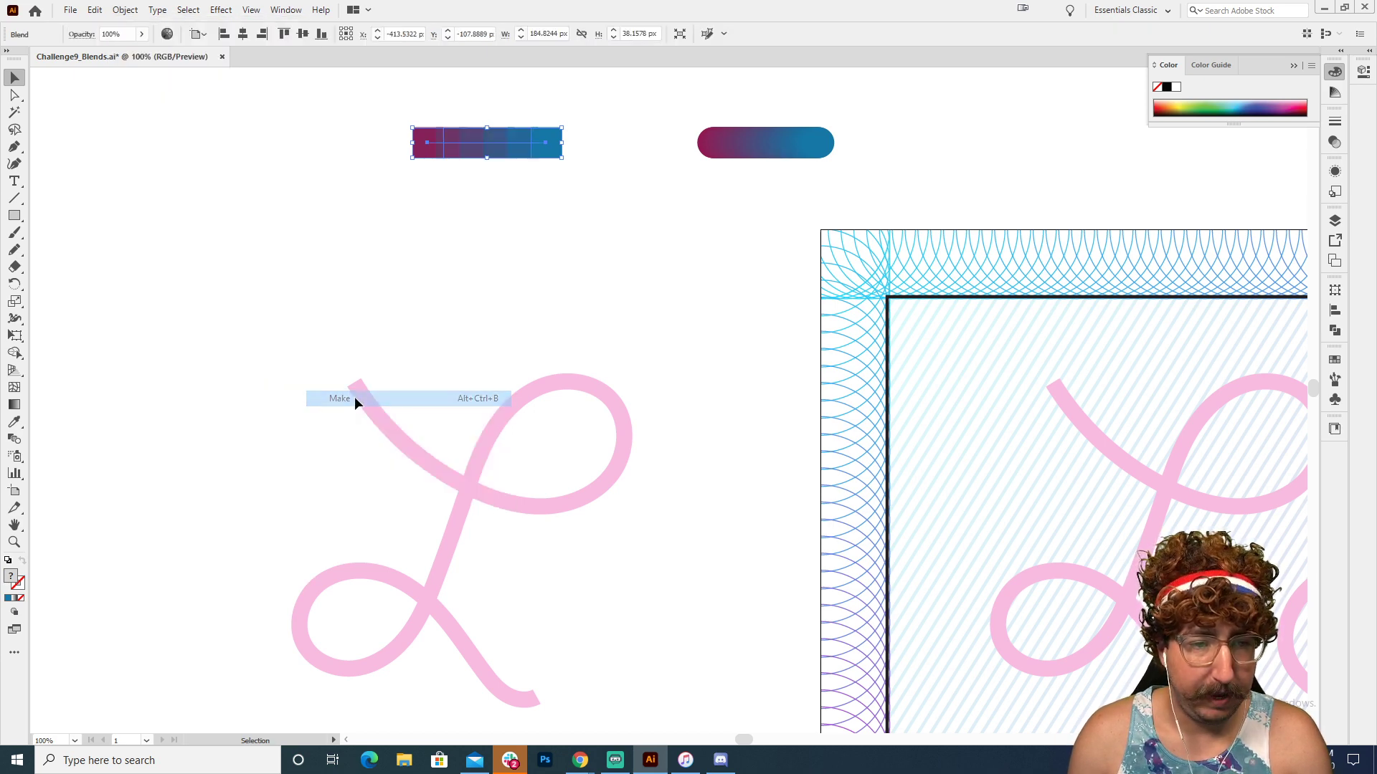
left_click(463, 215)
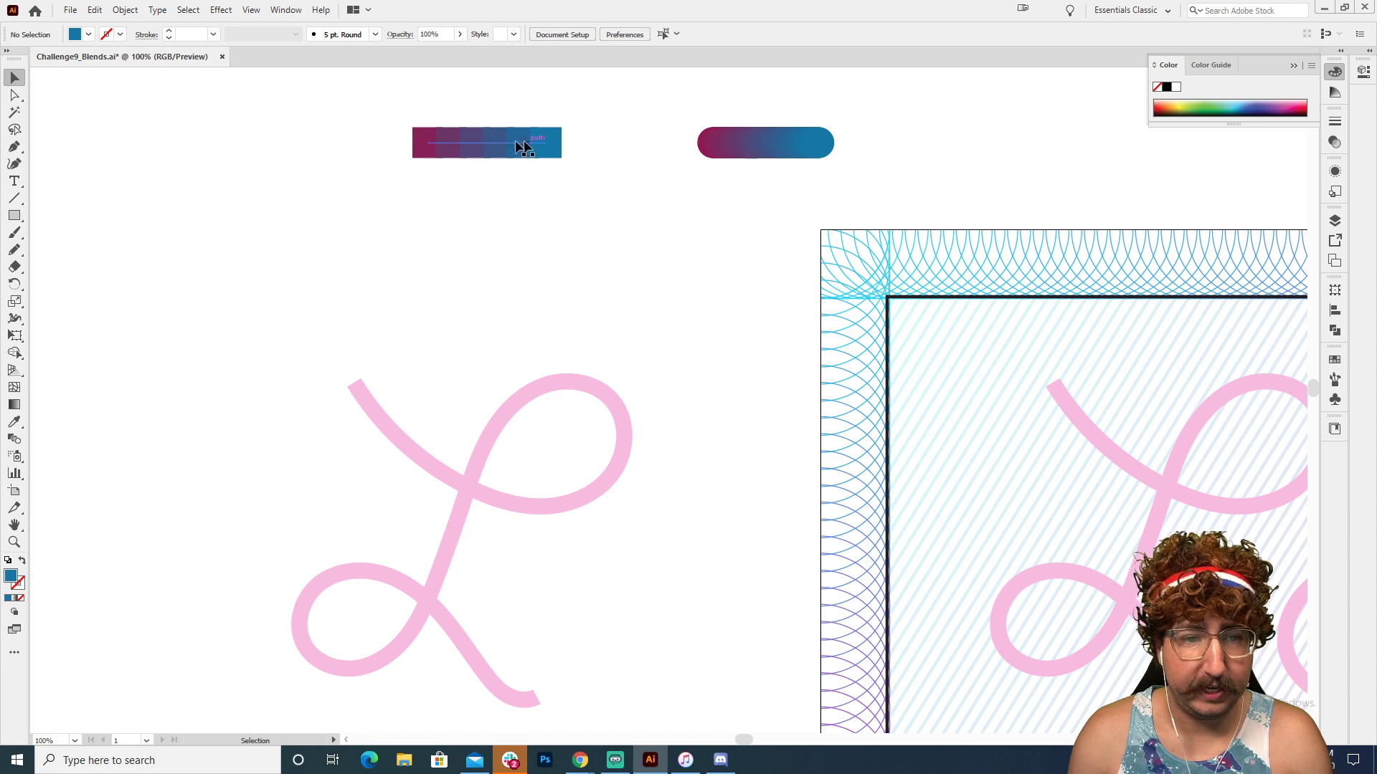
- Replace the spine of the square blend with the copied letter L path
key("z")
left_click(503, 188)
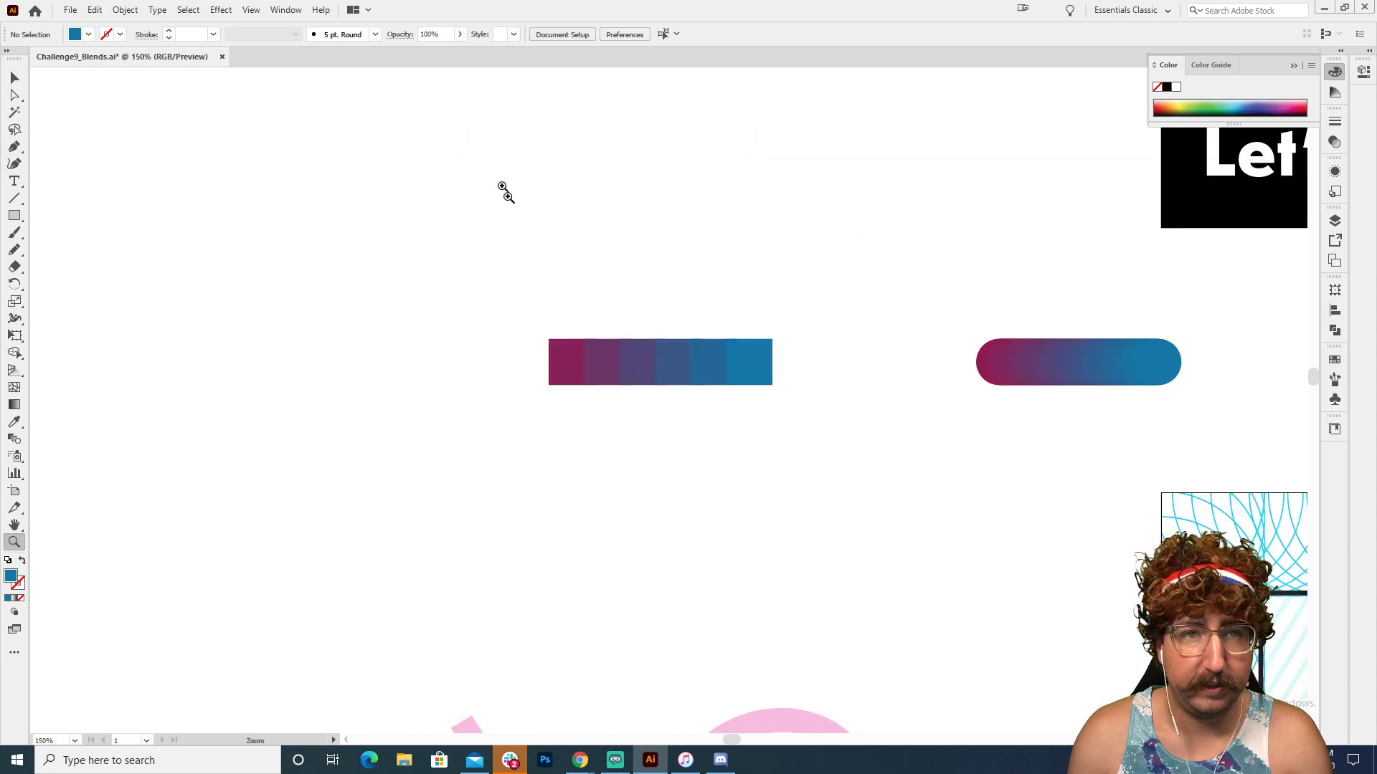
left_click(721, 428, "alt")
left_click(722, 428, "alt")
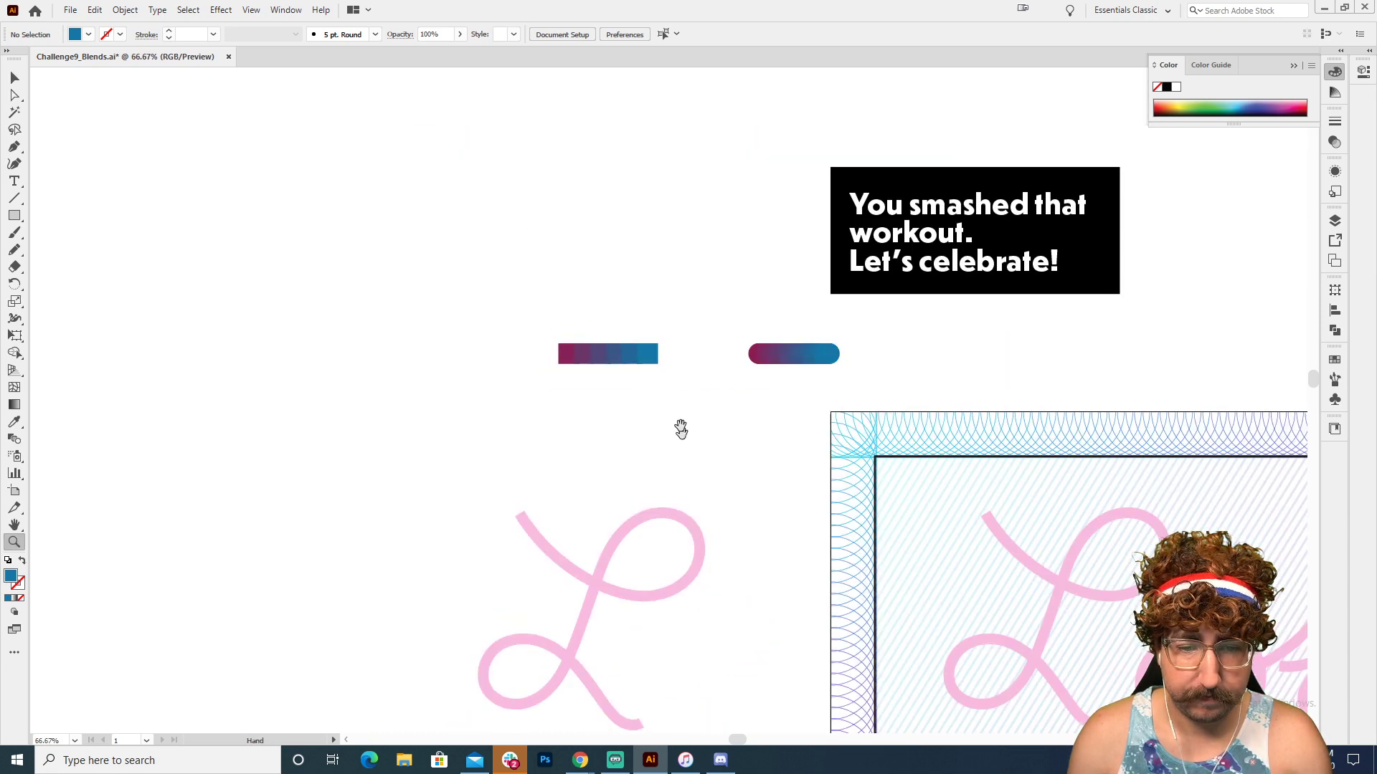
scroll(679, 427, "down", 1)
key("v")
left_click_drag(476, 192, 623, 552)
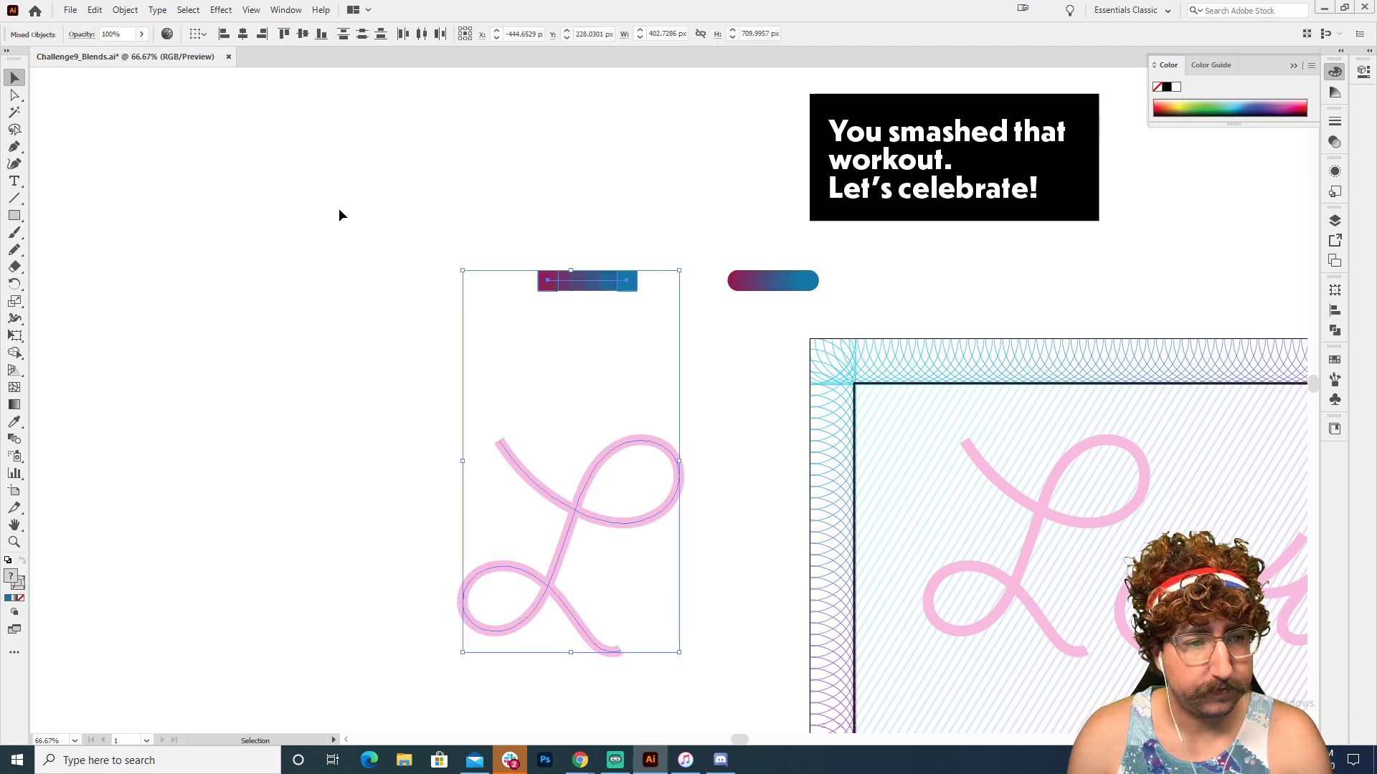
left_click(126, 11)
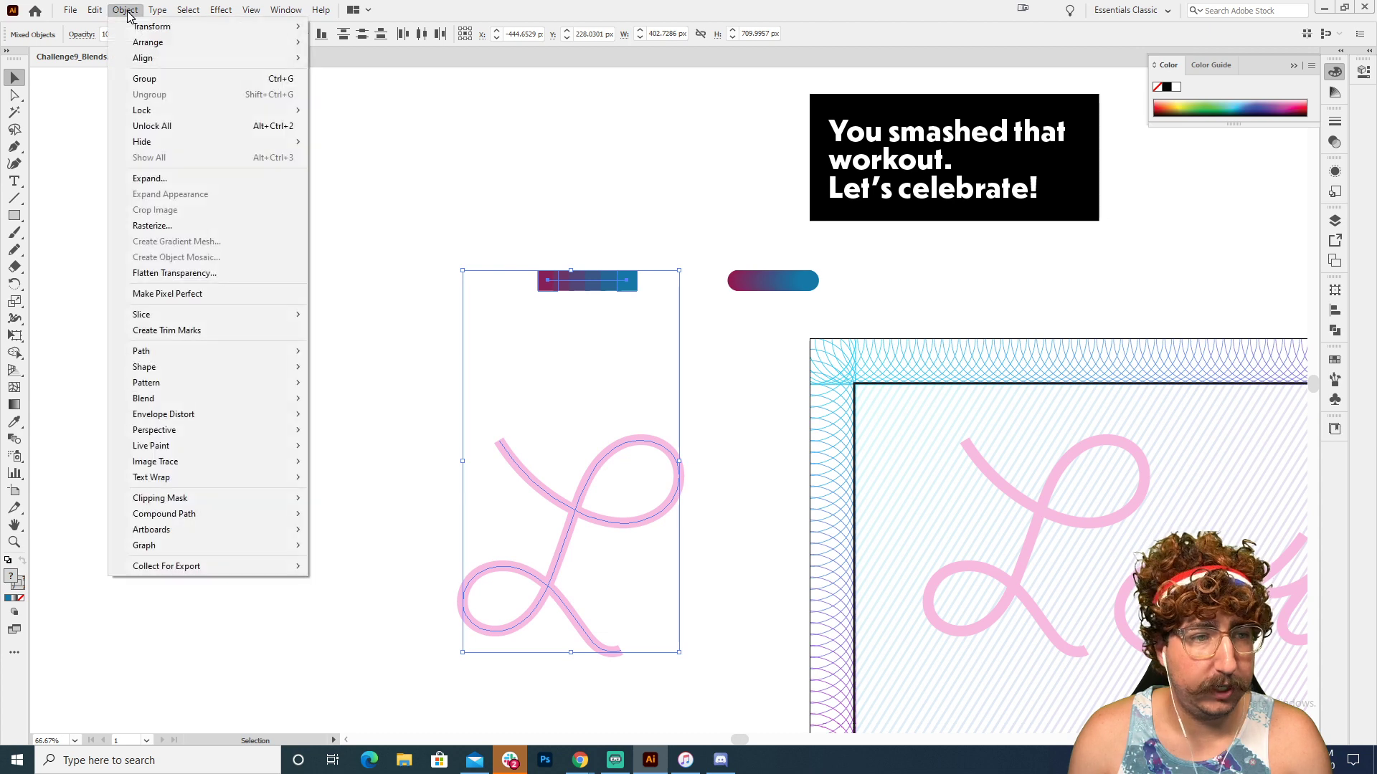
mouse_move(231, 399)
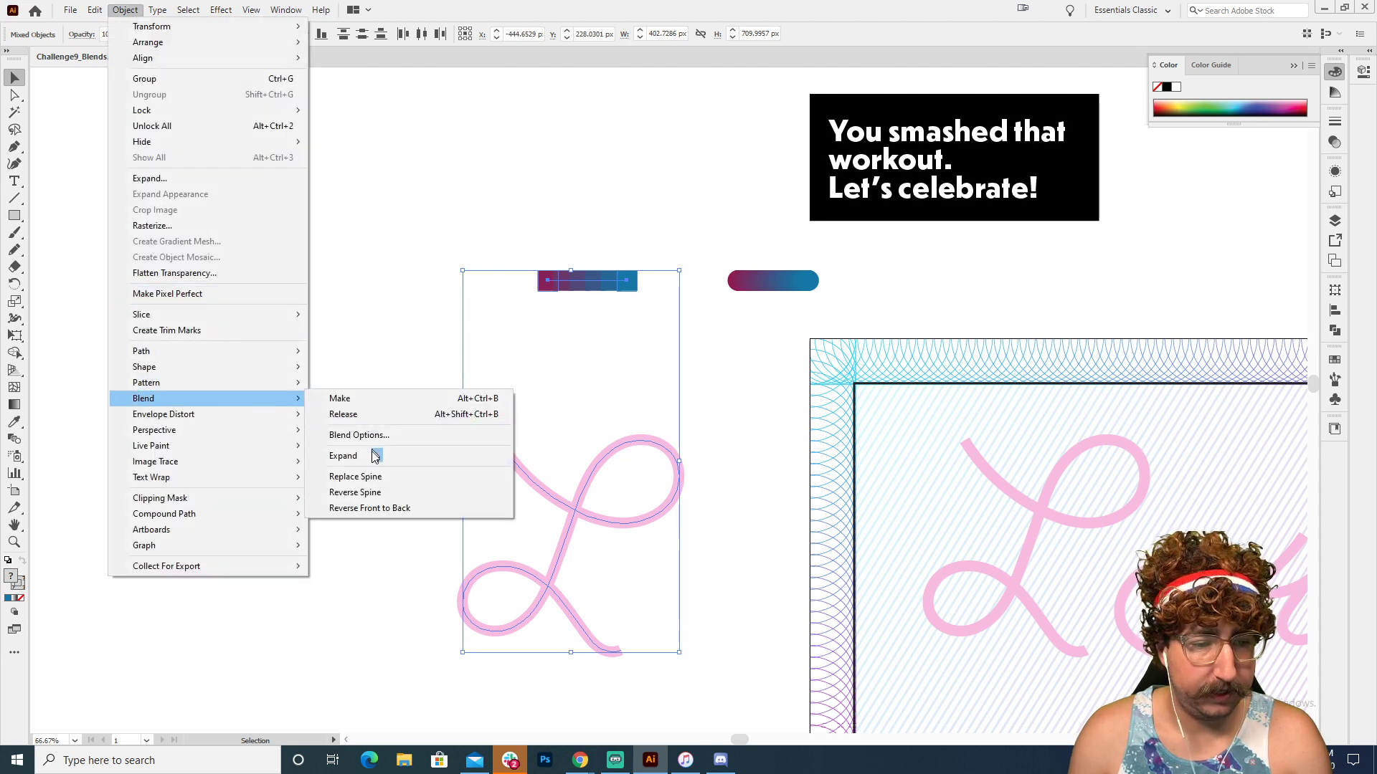
left_click(368, 476)
- Raise the letter L square blend's specified steps to 43 with the preview on, and deselect it
key("z")
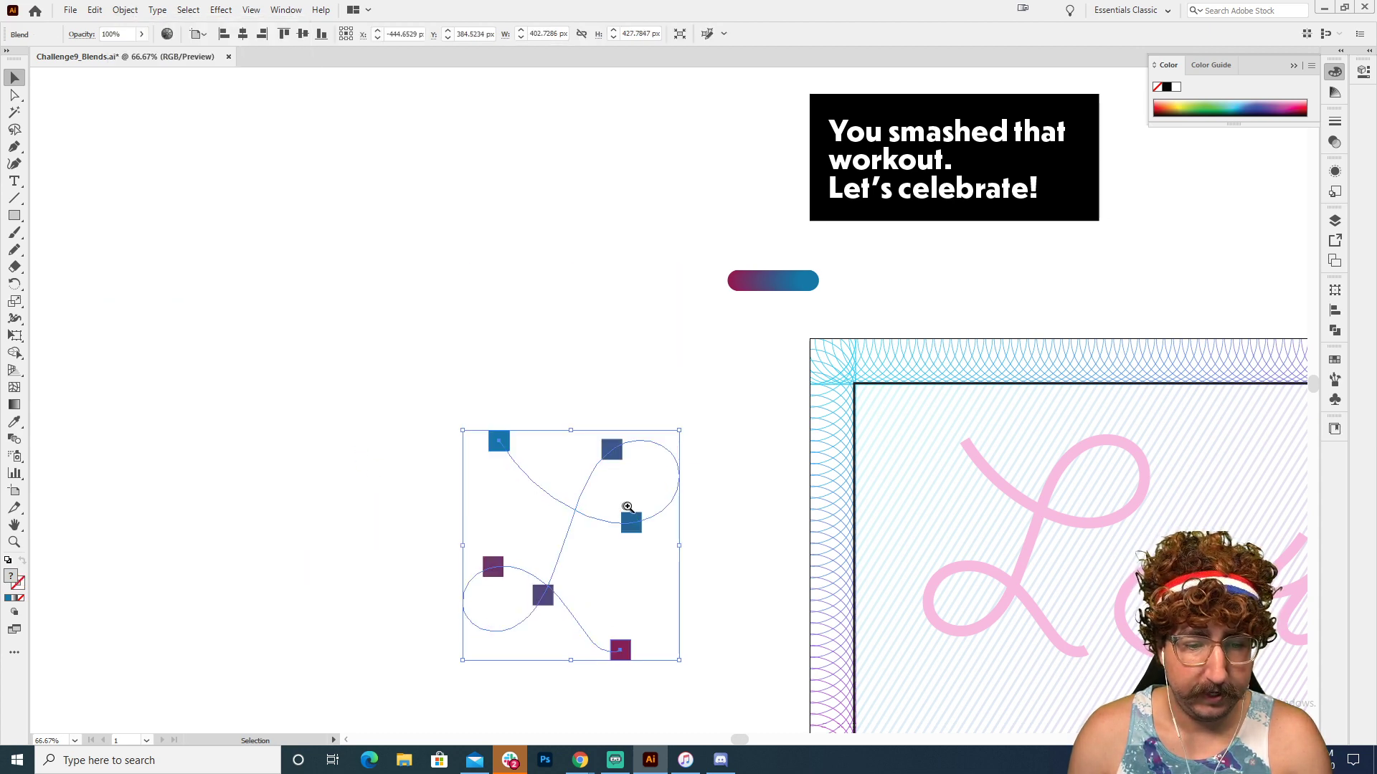
left_click(627, 513)
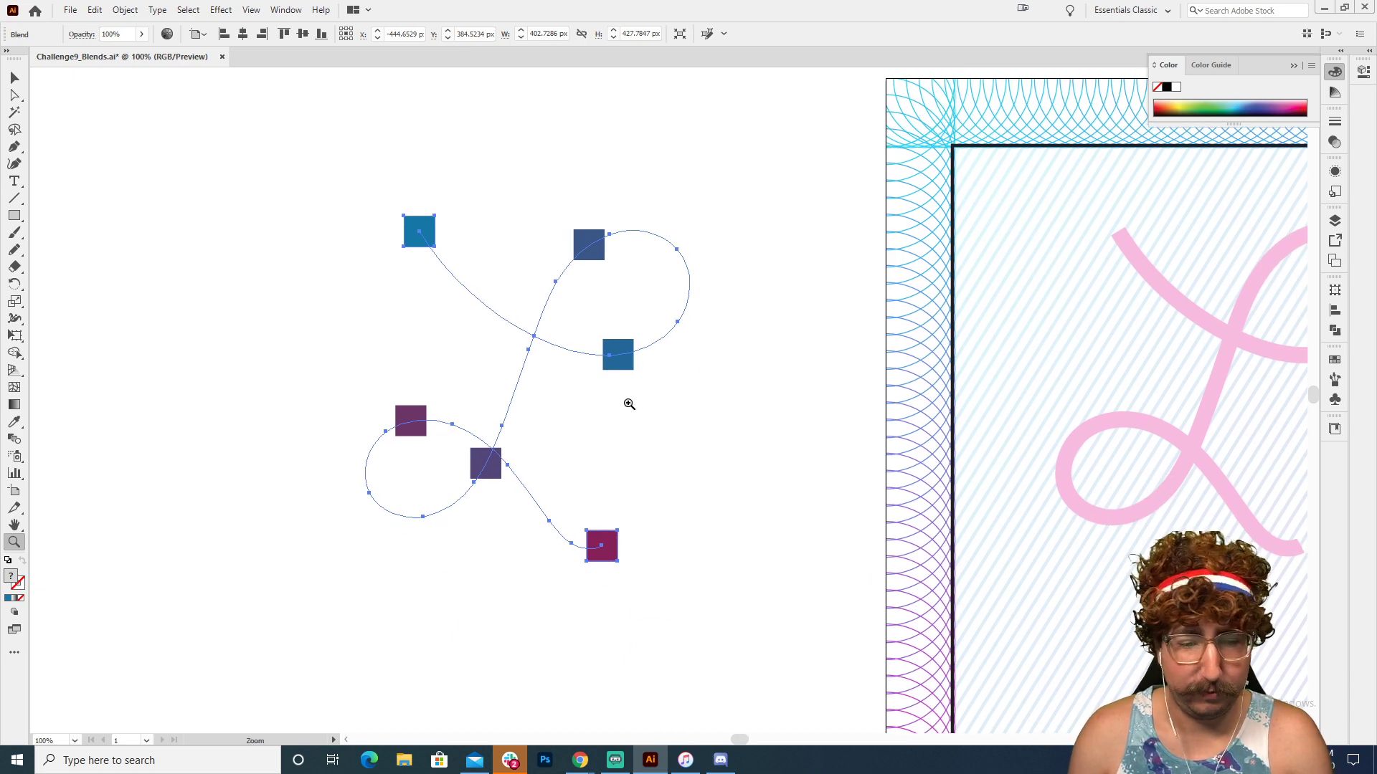
left_click(94, 10)
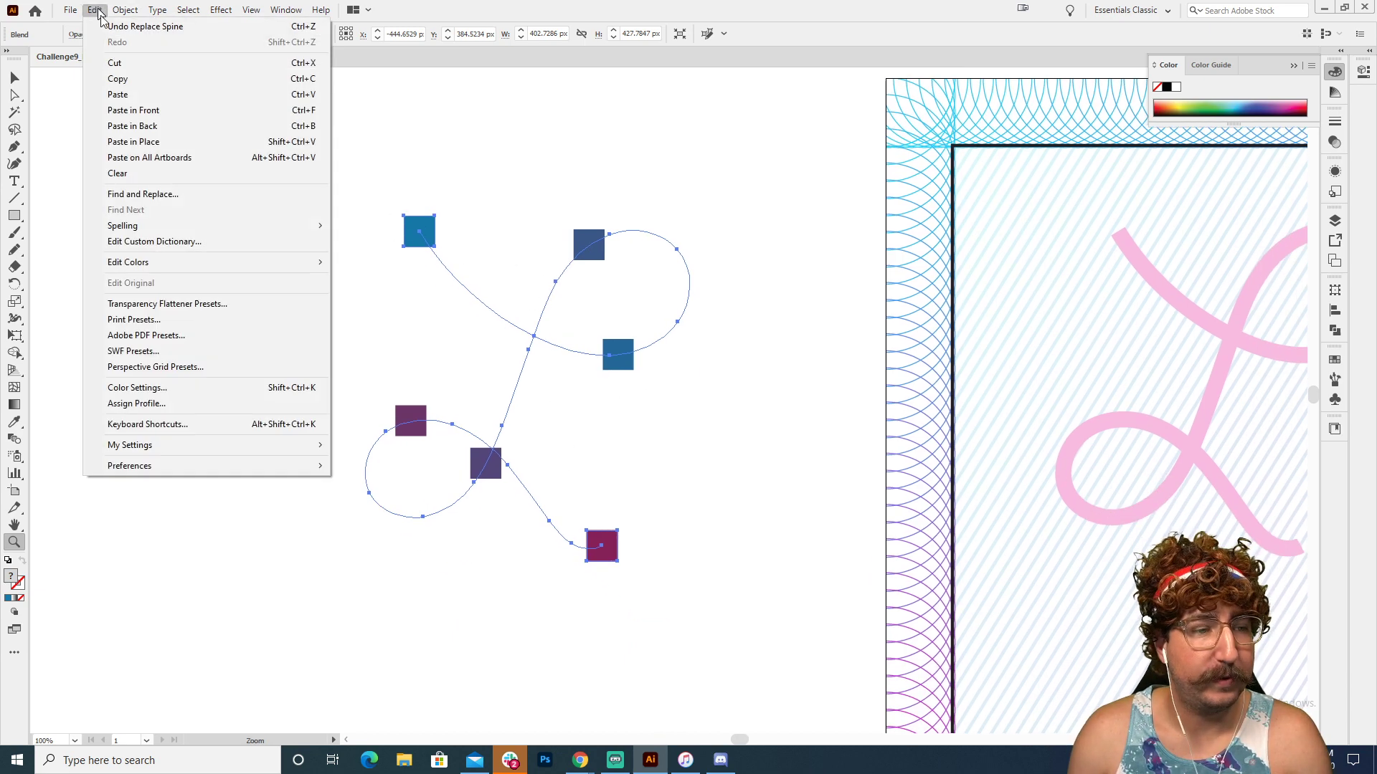
mouse_move(124, 10)
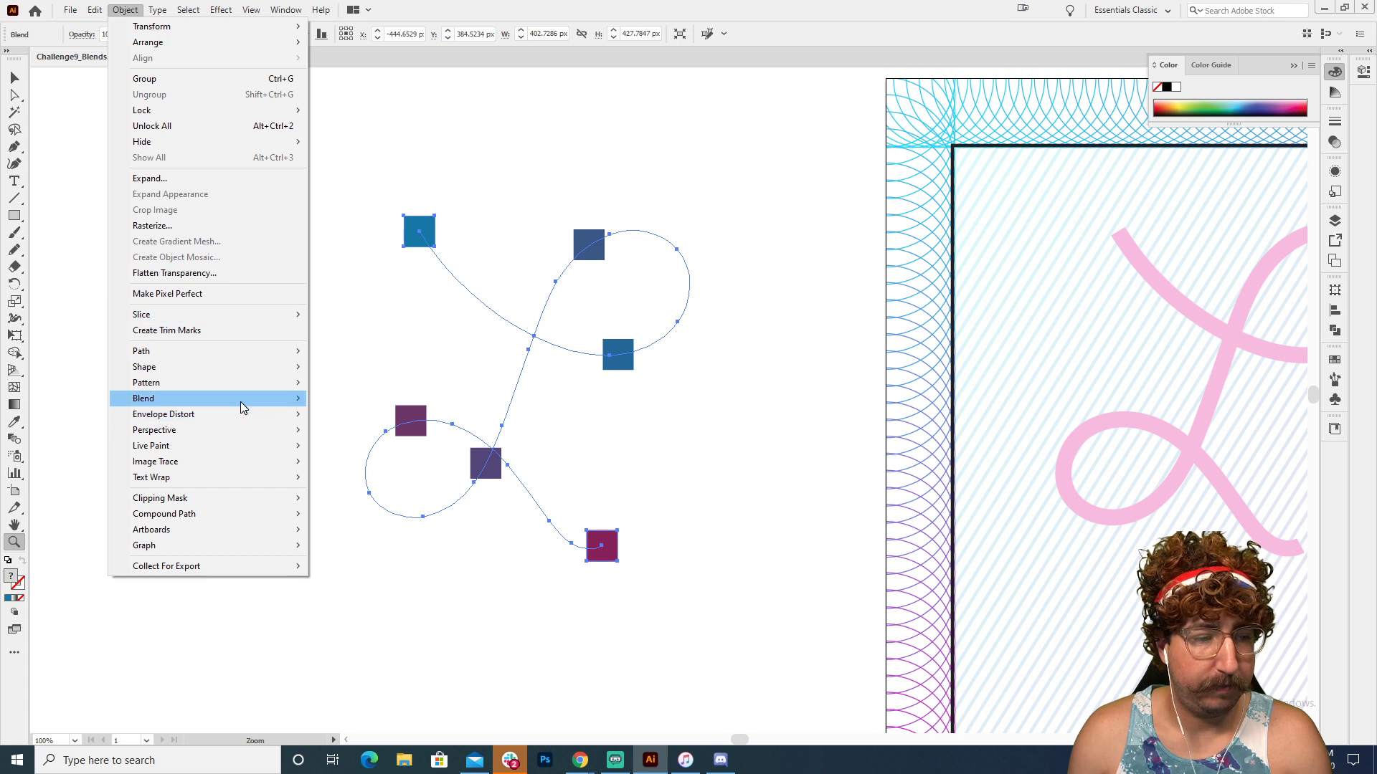
mouse_move(240, 398)
left_click(392, 438)
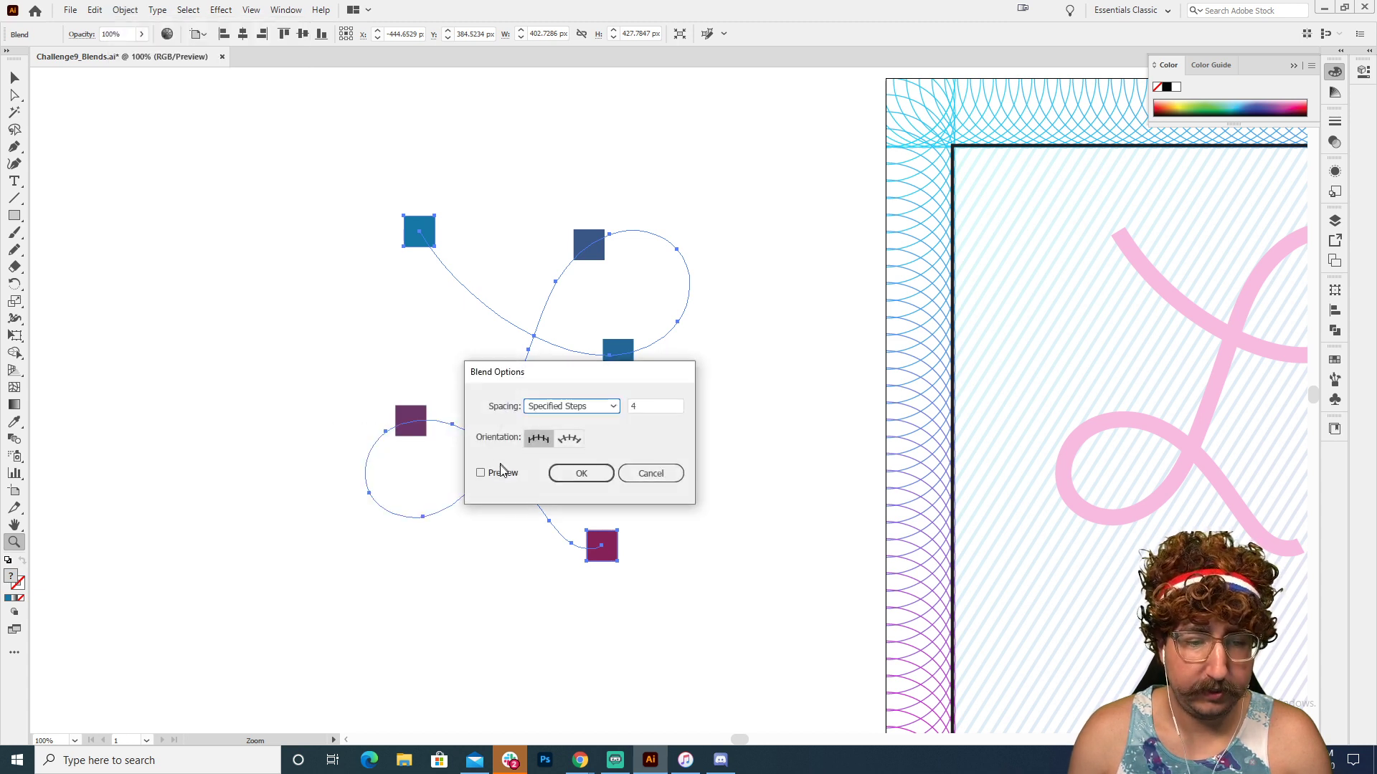
left_click_drag(641, 379, 993, 364)
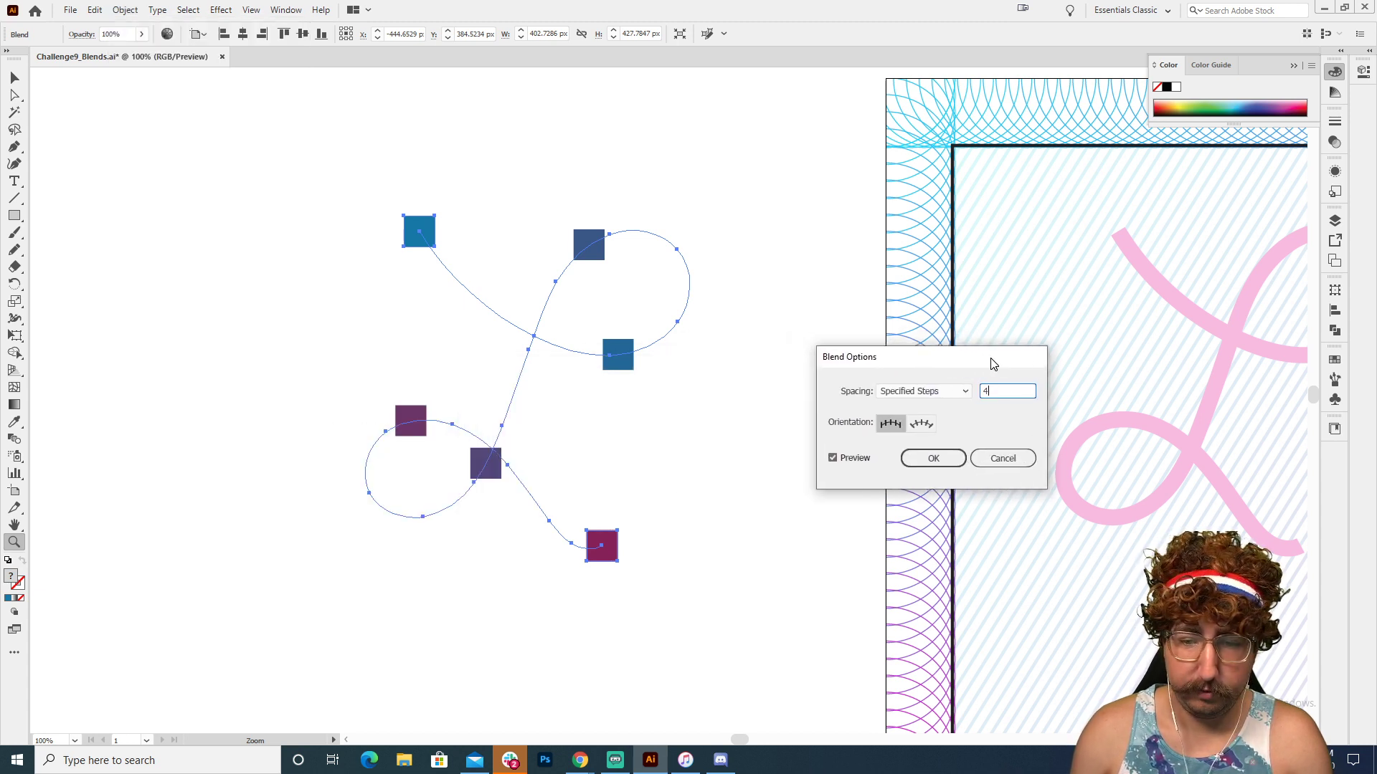
key("Up")
key("Up")
key("Up")
key("Up")
key("Up")
key("Up")
key("Up")
key("Up")
key("Up")
key("Up")
key("Up")
key("Up")
key("Up")
key("Up")
key("Up")
key("Up")
key("Up")
key("Up")
key("Up")
key("Up")
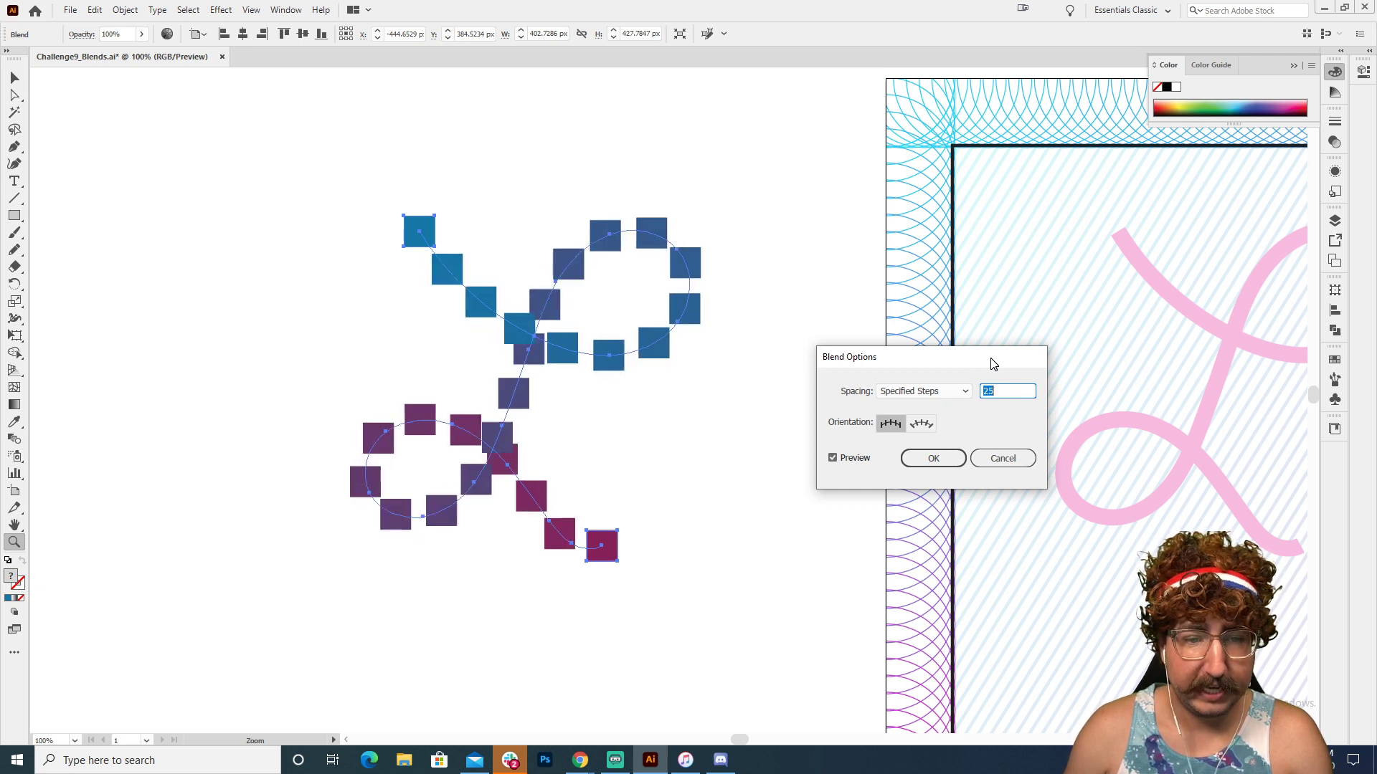
key("Up")
key("Up")
key("Up")
key("Up")
key("Up")
key("Up")
key("Up")
key("Up")
key("Up")
key("Up")
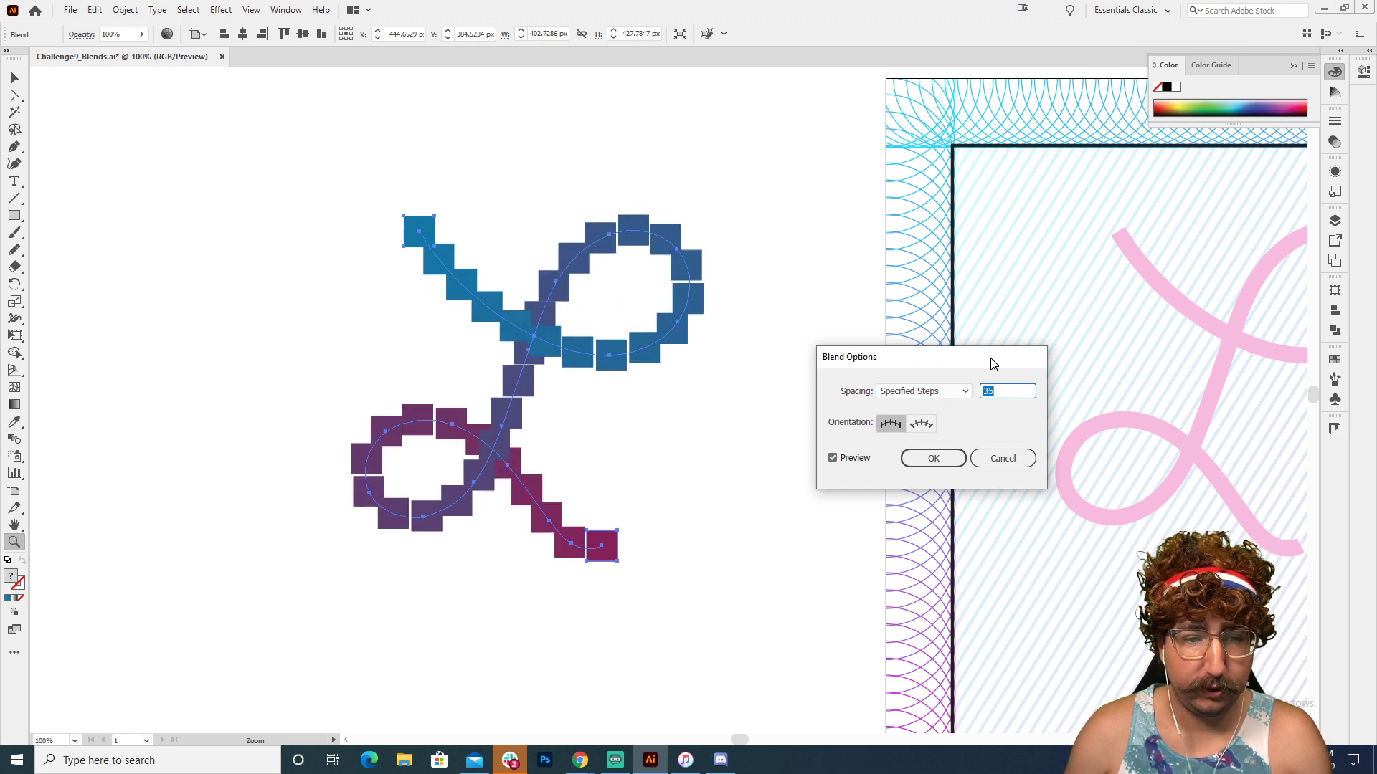
key("Up")
key("Up")
key("Up")
key("Up")
key("Up")
key("Up")
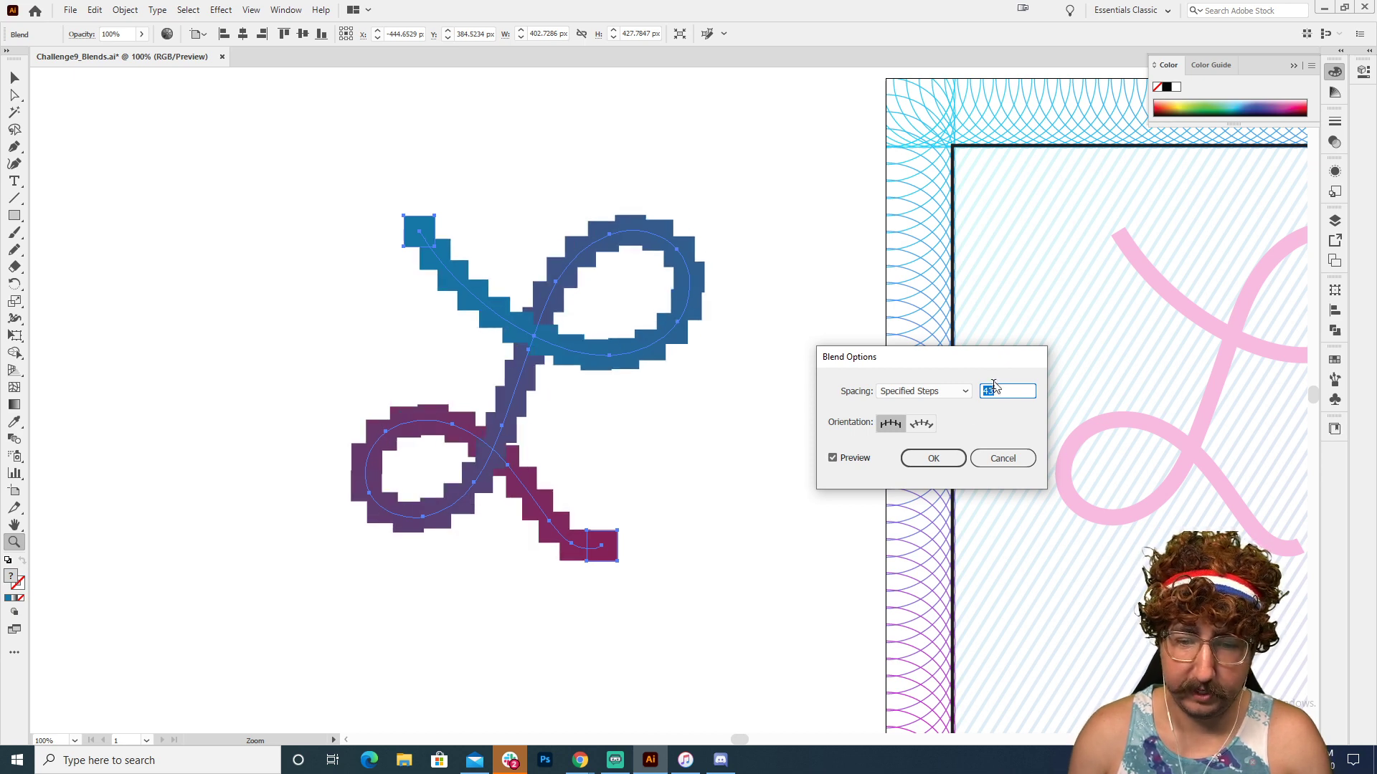
left_click(933, 458)
key("ctrl+shift+a")
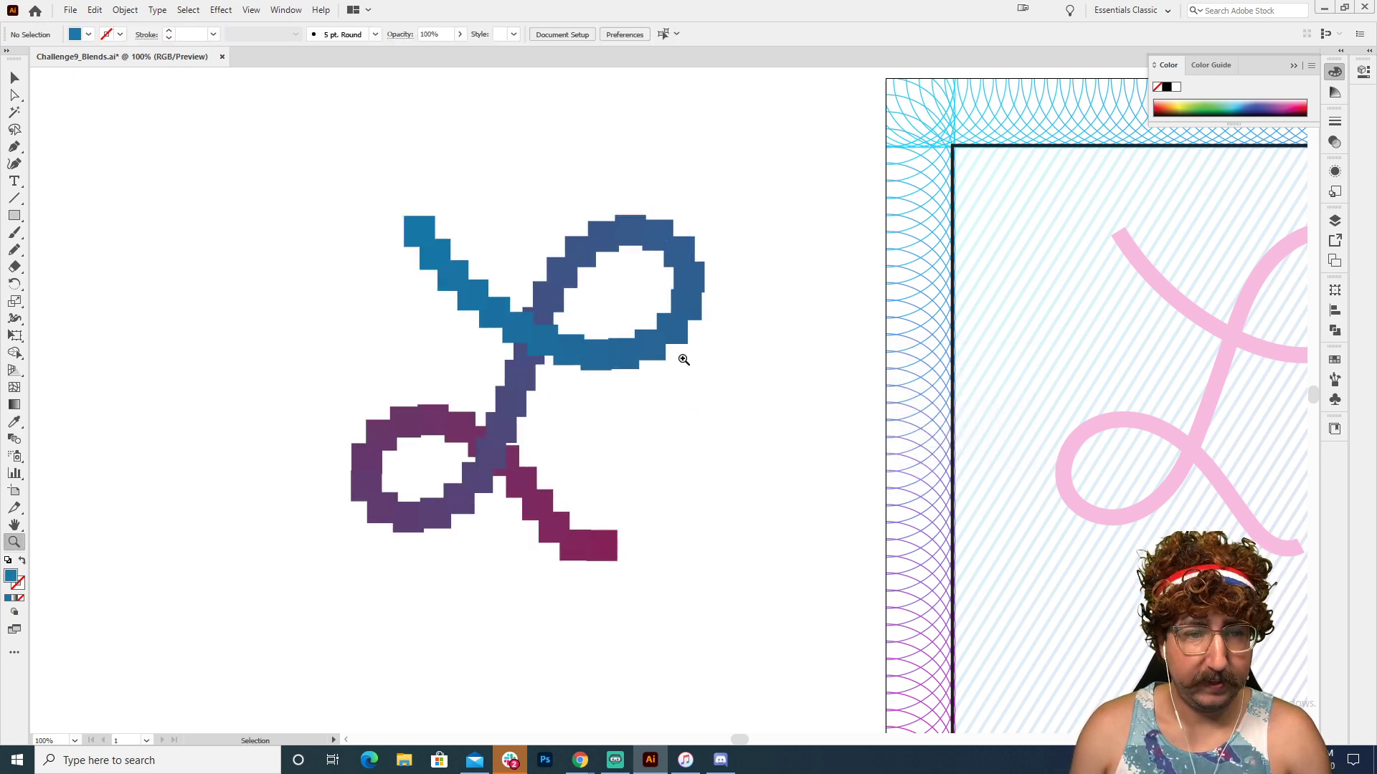
- Isolate the letter L square blend, bring its magenta end square to the front, and leave isolation
left_click(684, 359, "alt")
left_click(624, 423, "alt")
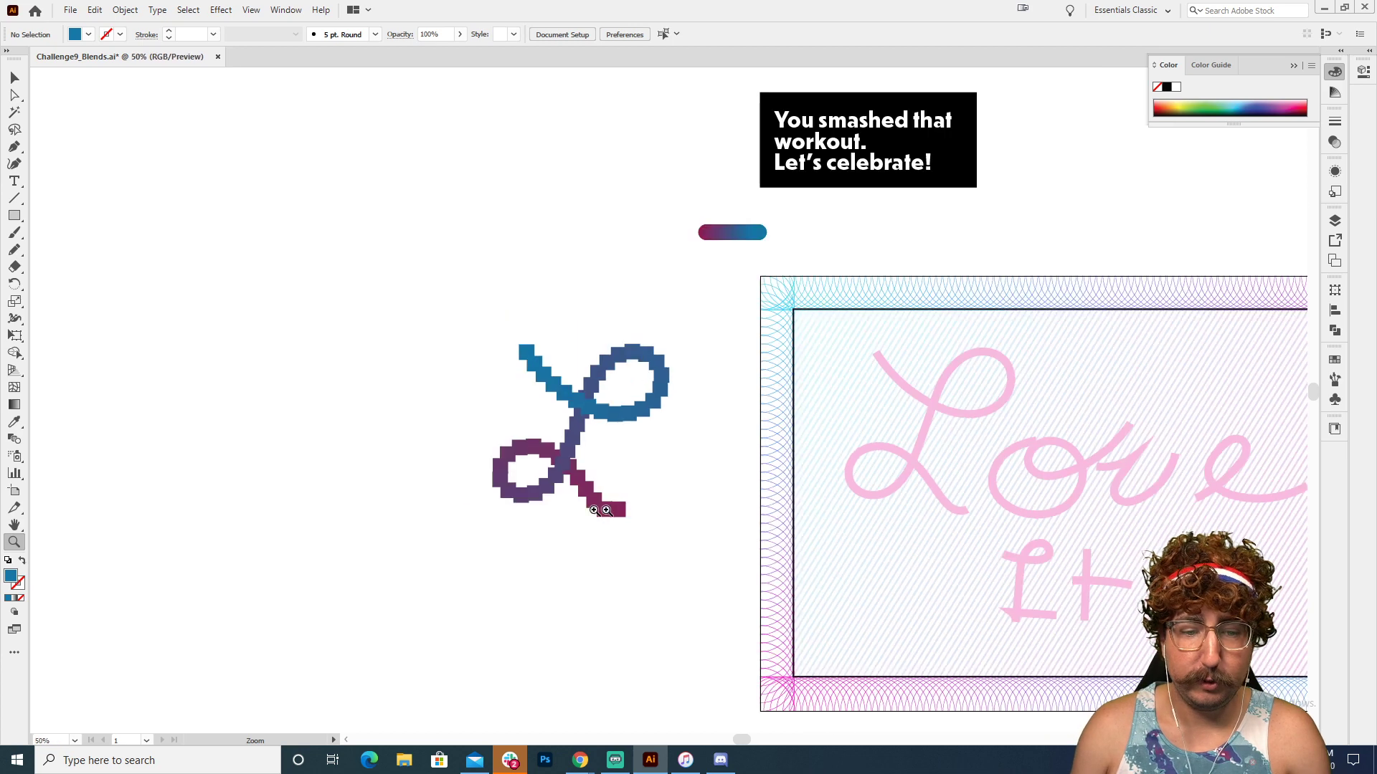
left_click(624, 418)
left_click(656, 413)
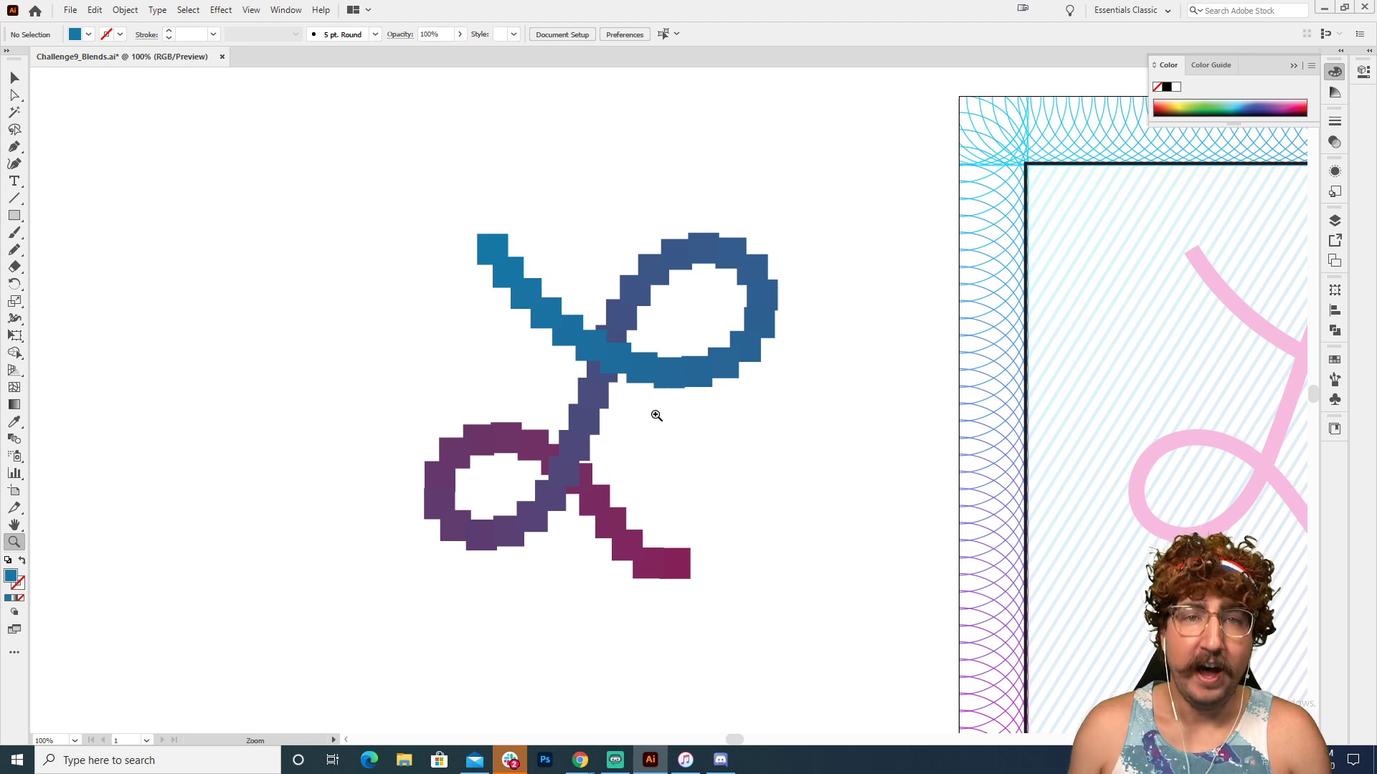
key("v")
left_click(617, 361)
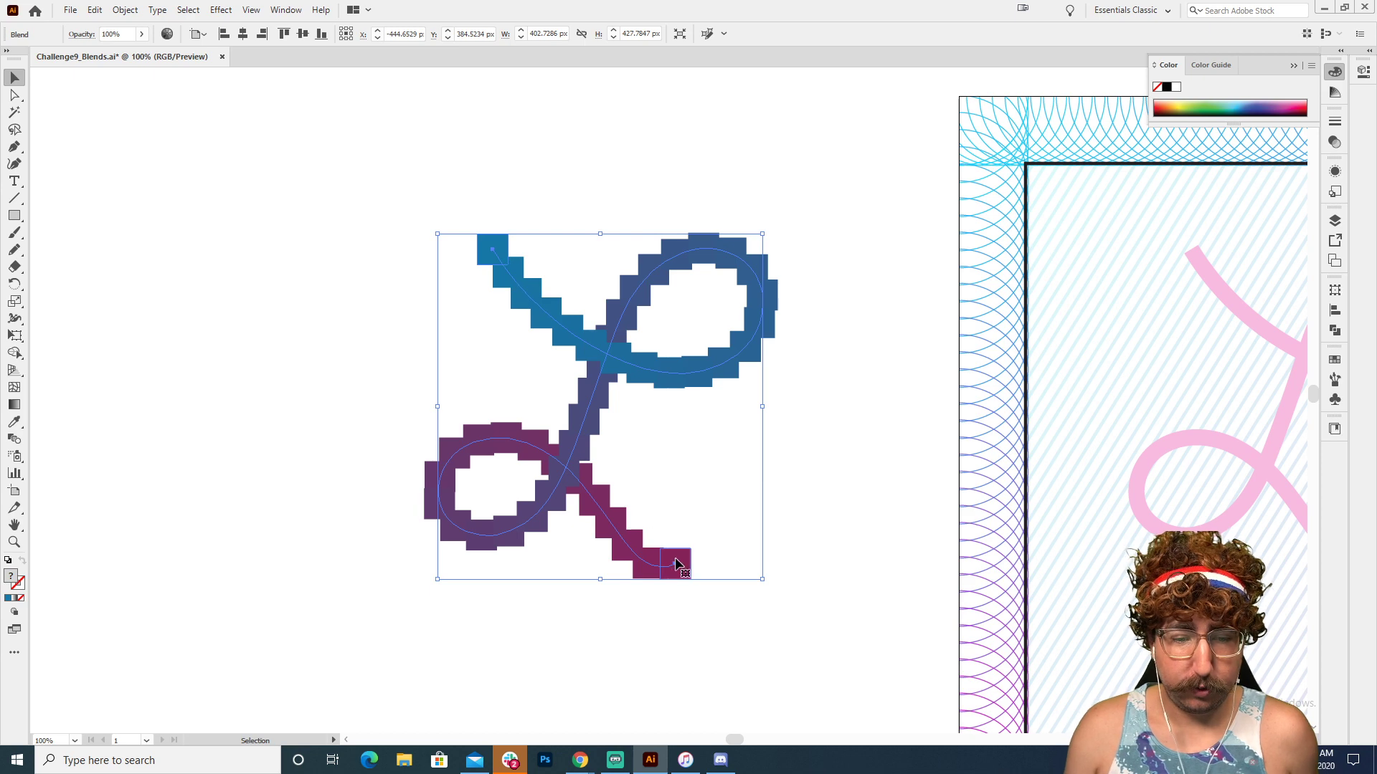
double_click(518, 285)
left_click(674, 563)
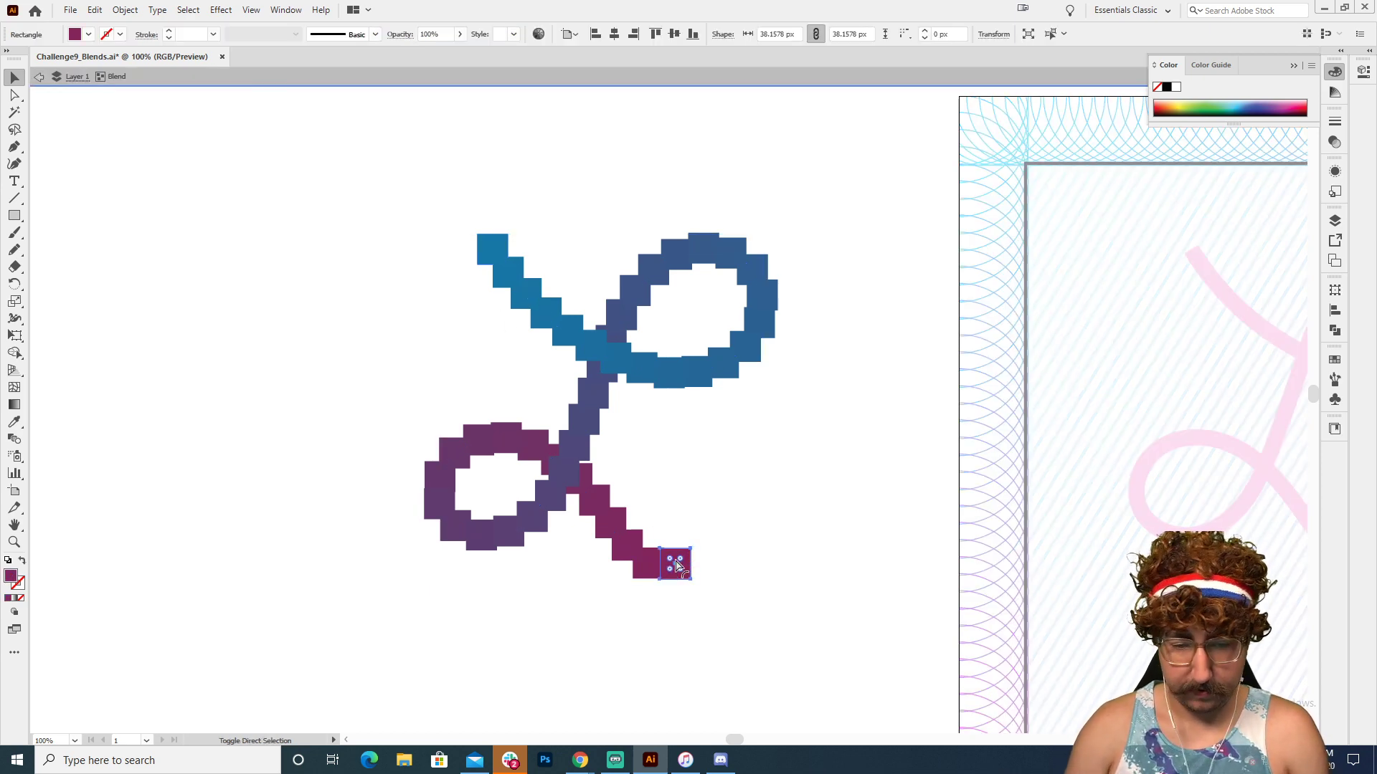
key("ctrl+shift+bracketright")
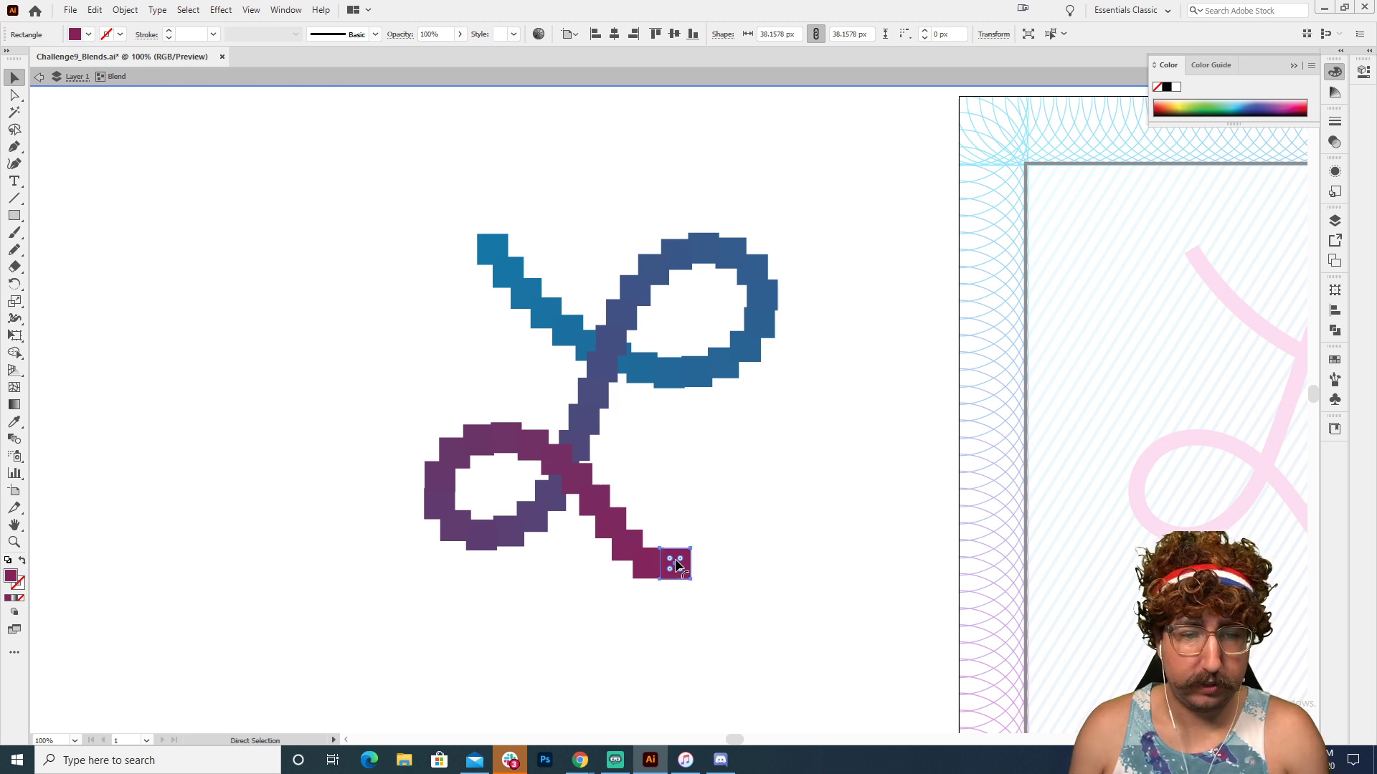
key("ctrl+shift+bracketleft")
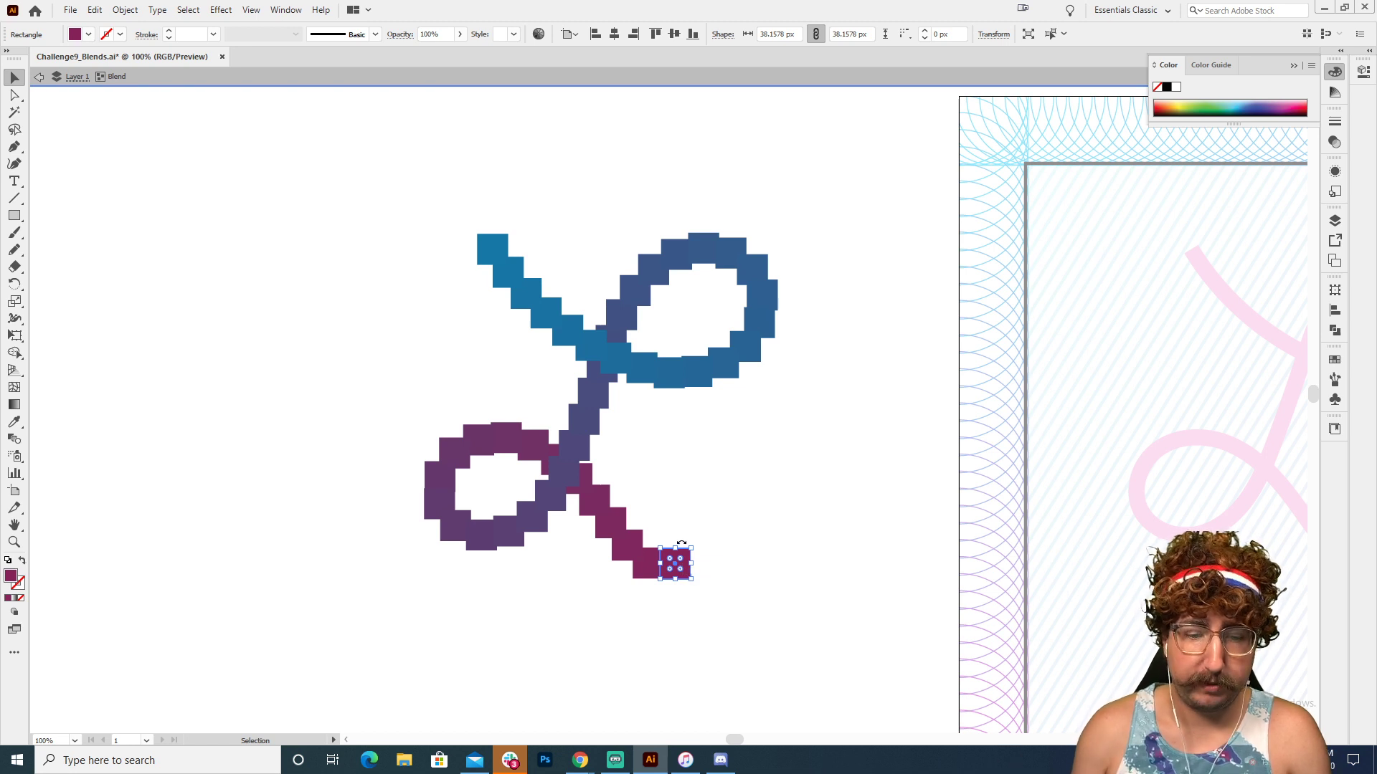
right_click(677, 566)
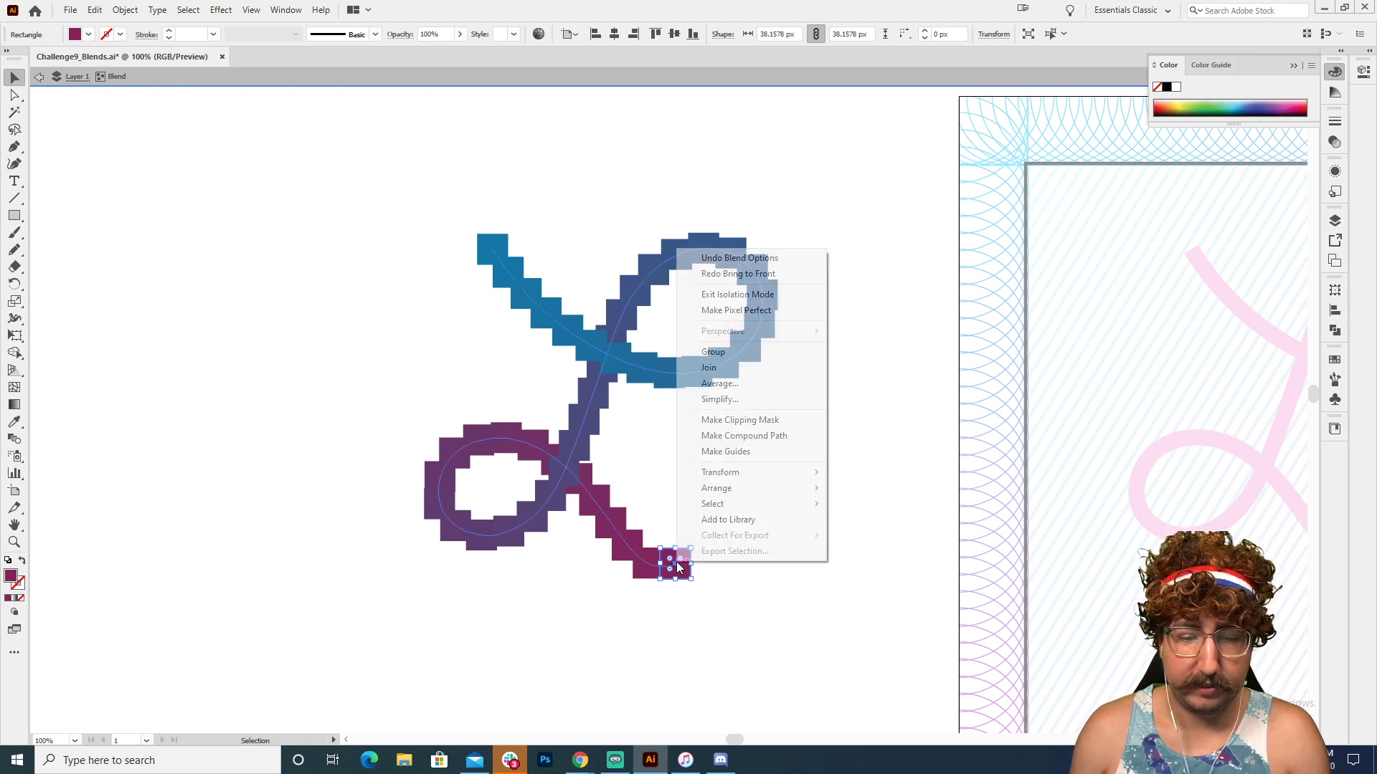
mouse_move(727, 475)
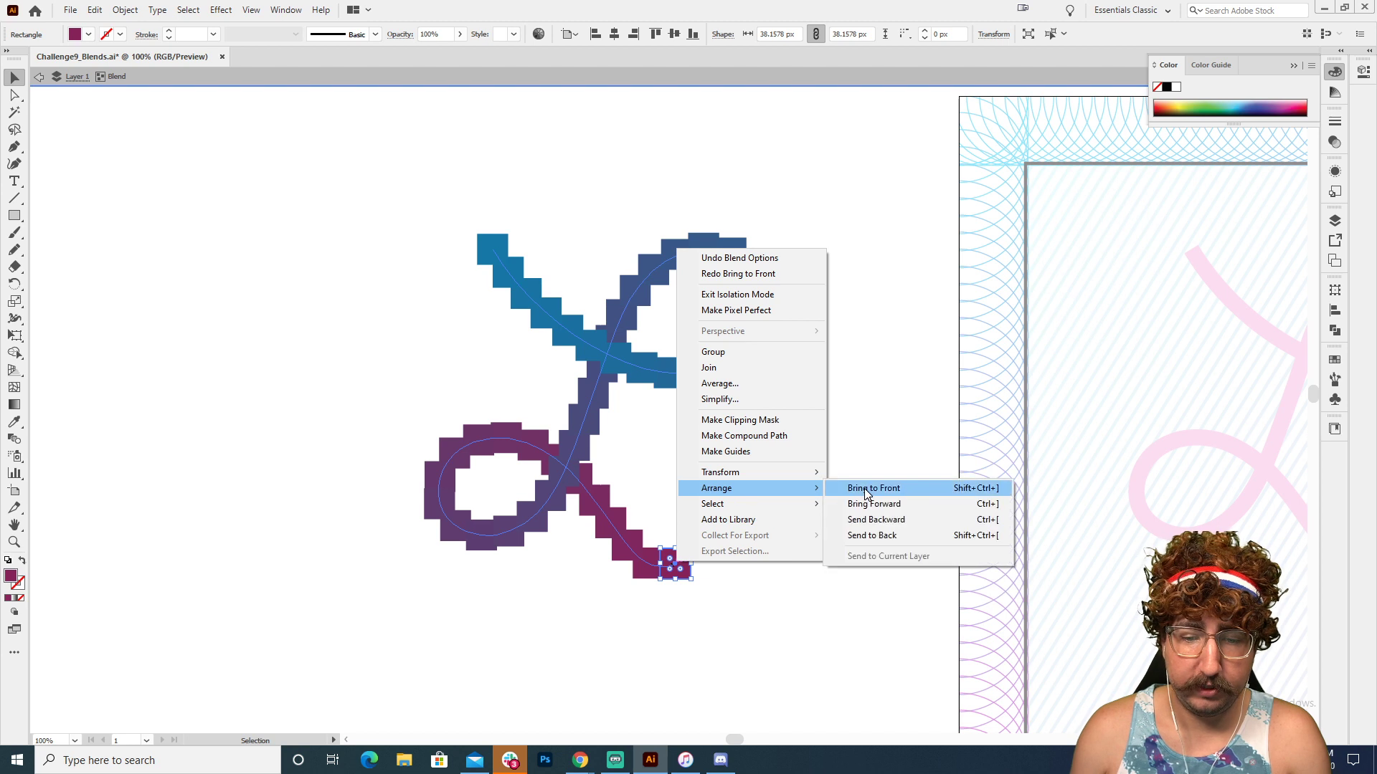
left_click(864, 488)
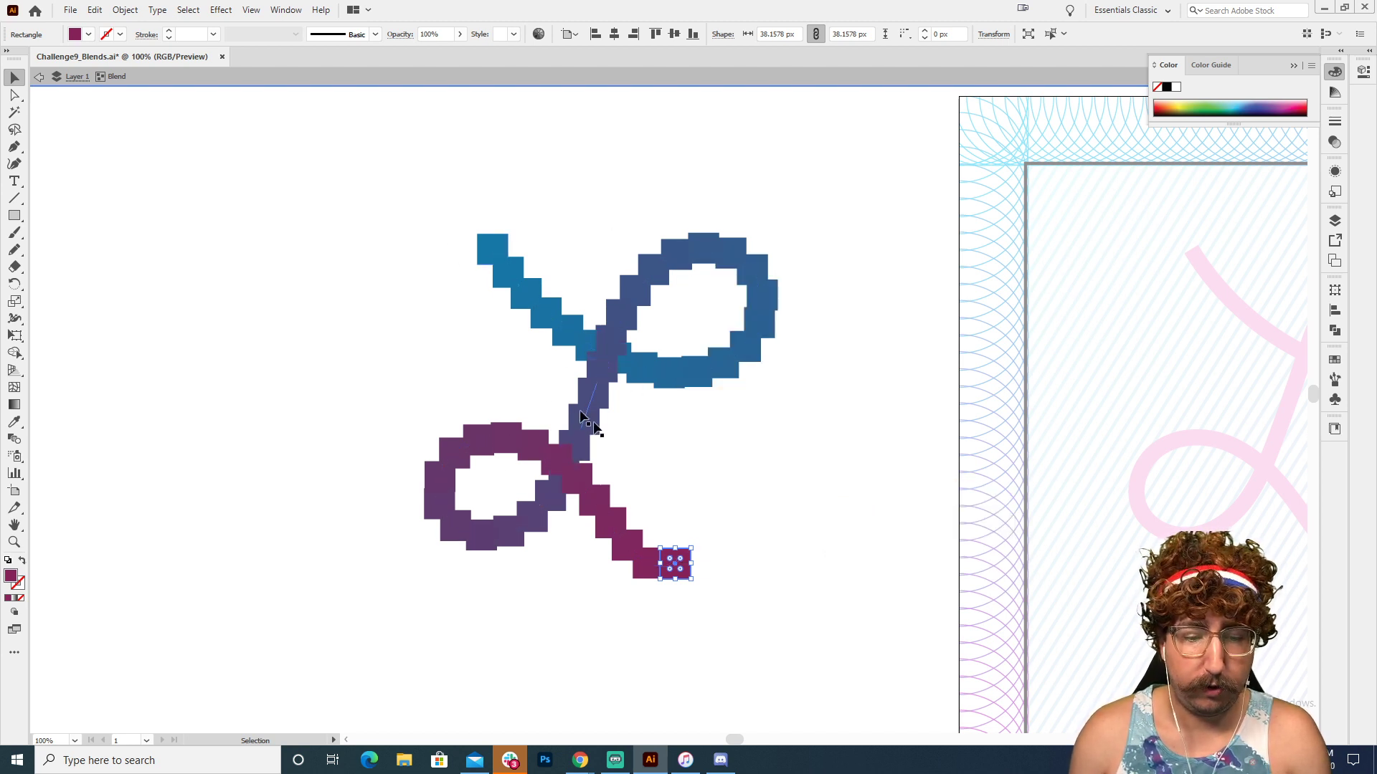
double_click(773, 528)
- Replace the spine of the small circle blend with the pink letter L path on the certificate
key("z")
left_click(708, 445, "alt")
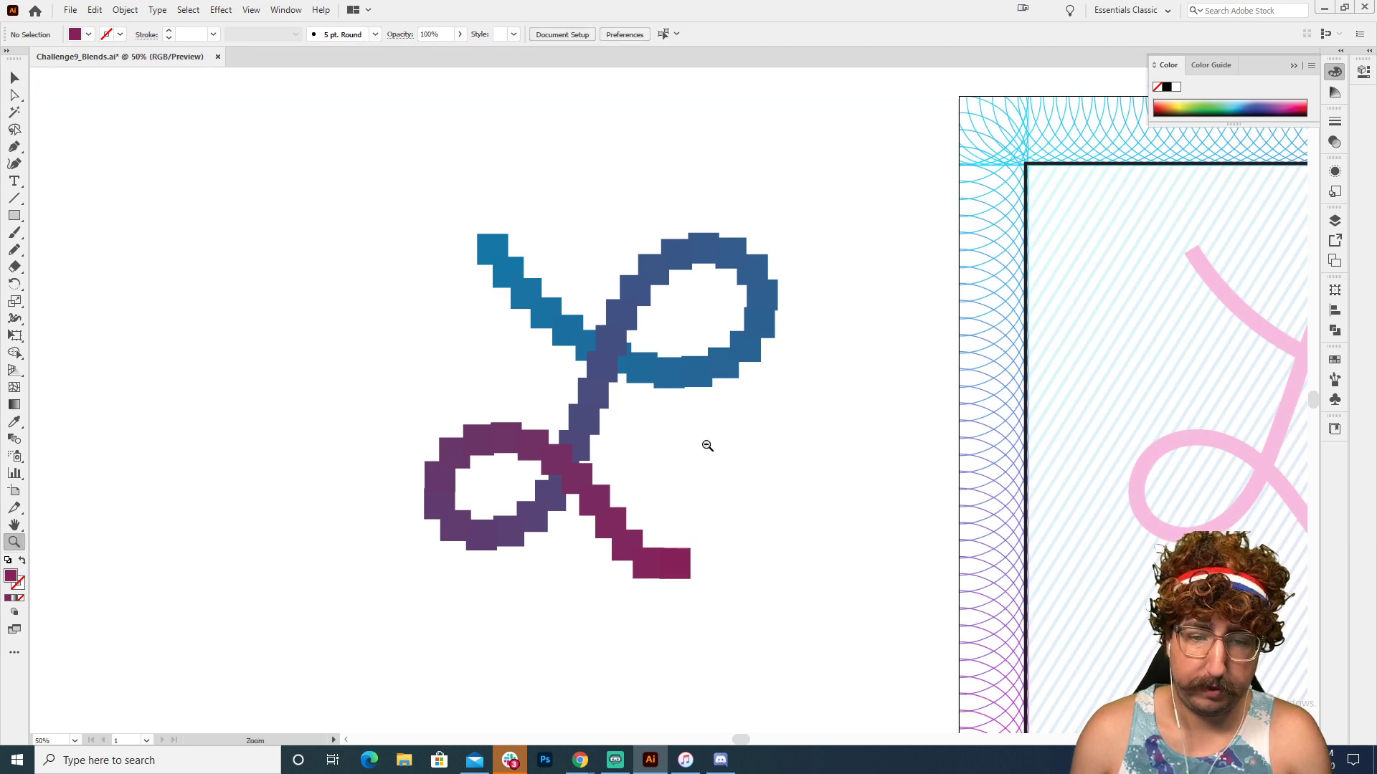
key("v")
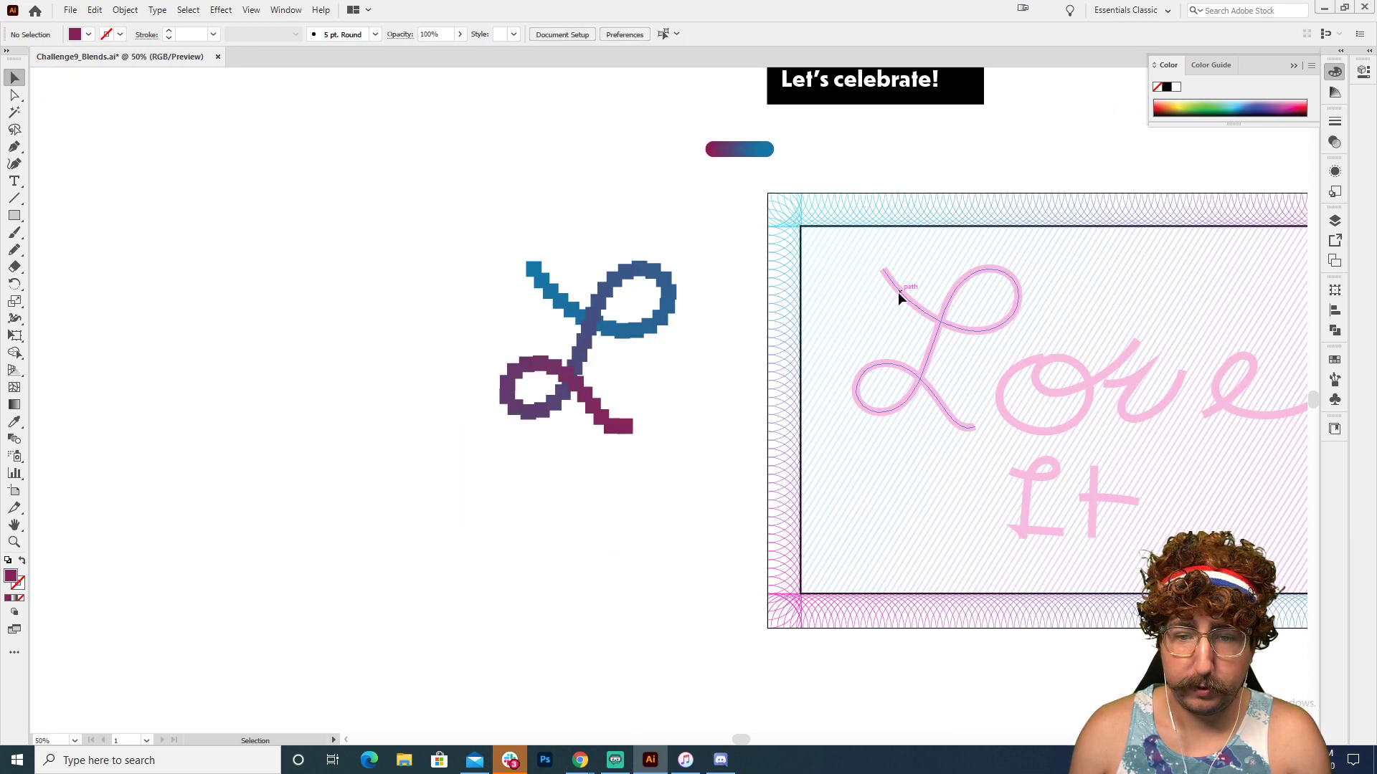
left_click(897, 292)
left_click(709, 150, "shift")
left_click(120, 10)
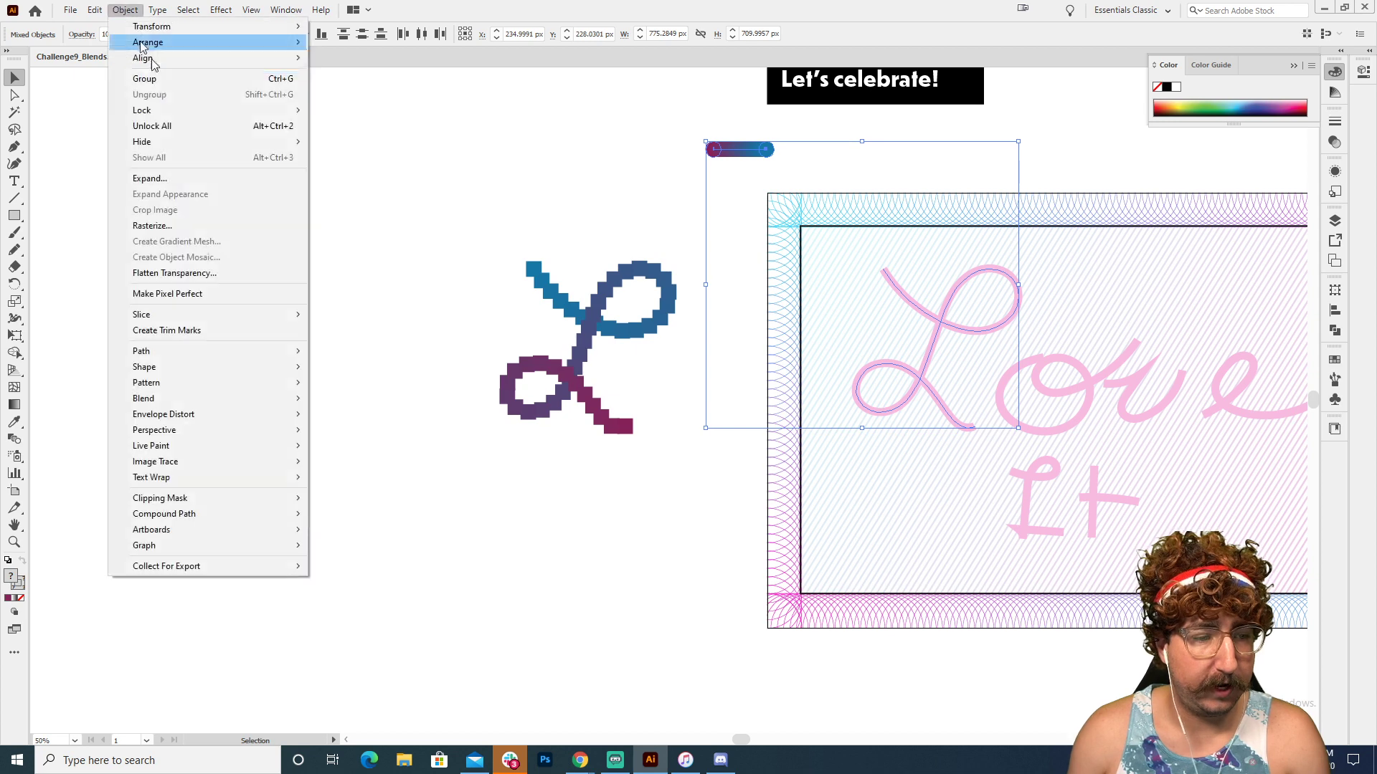
mouse_move(200, 400)
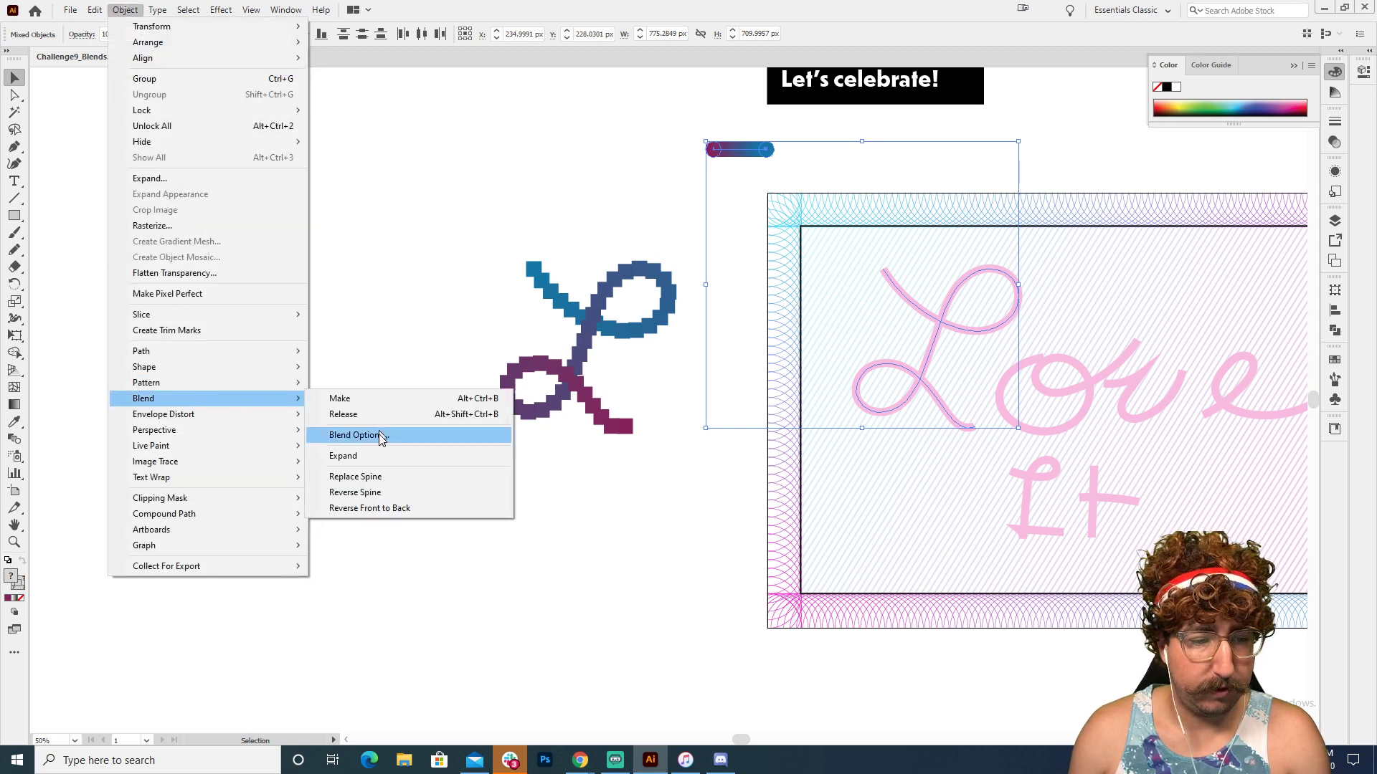
left_click(358, 476)
- Isolate the letter L circle blend, bring its magenta end circle to the front, and leave isolation
scroll(874, 399, "up", 2)
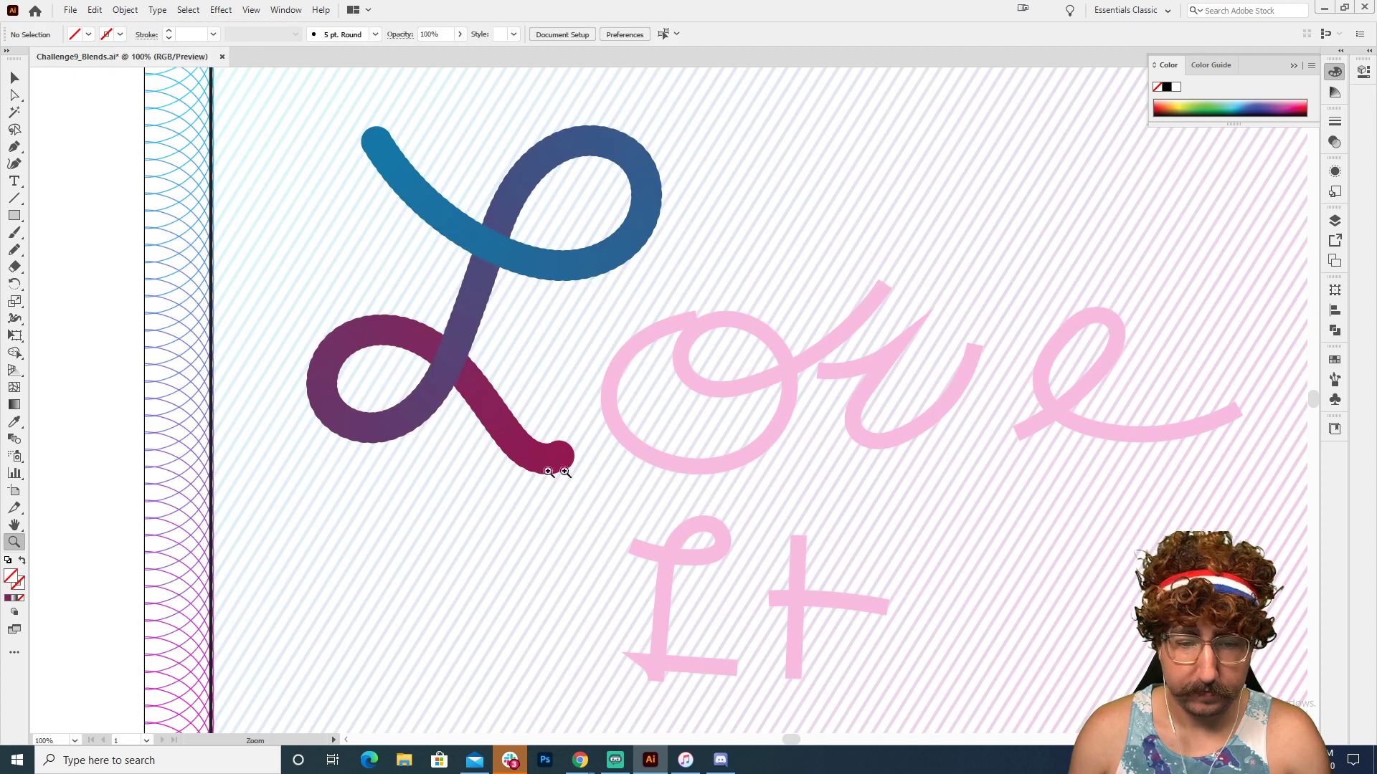
double_click(563, 463)
left_click(565, 460)
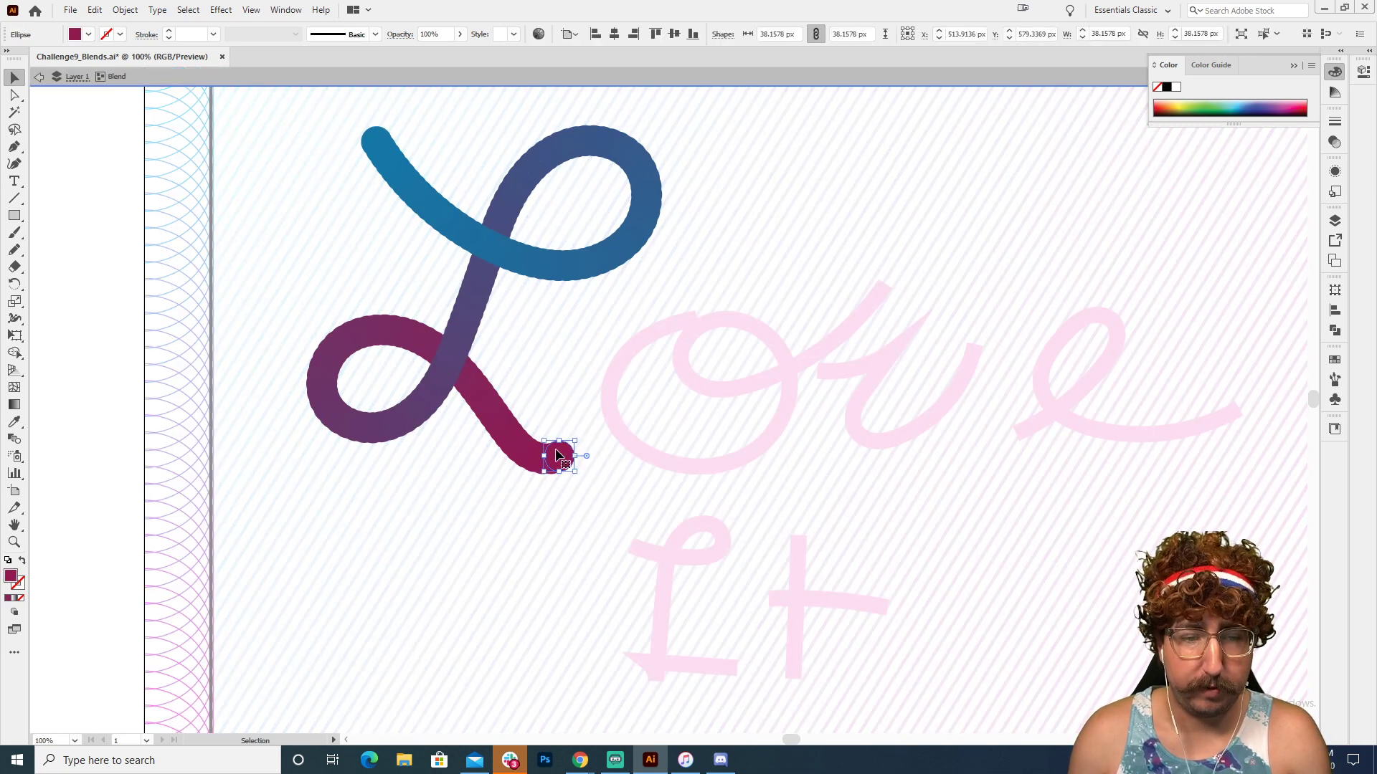
right_click(558, 456)
mouse_move(631, 376)
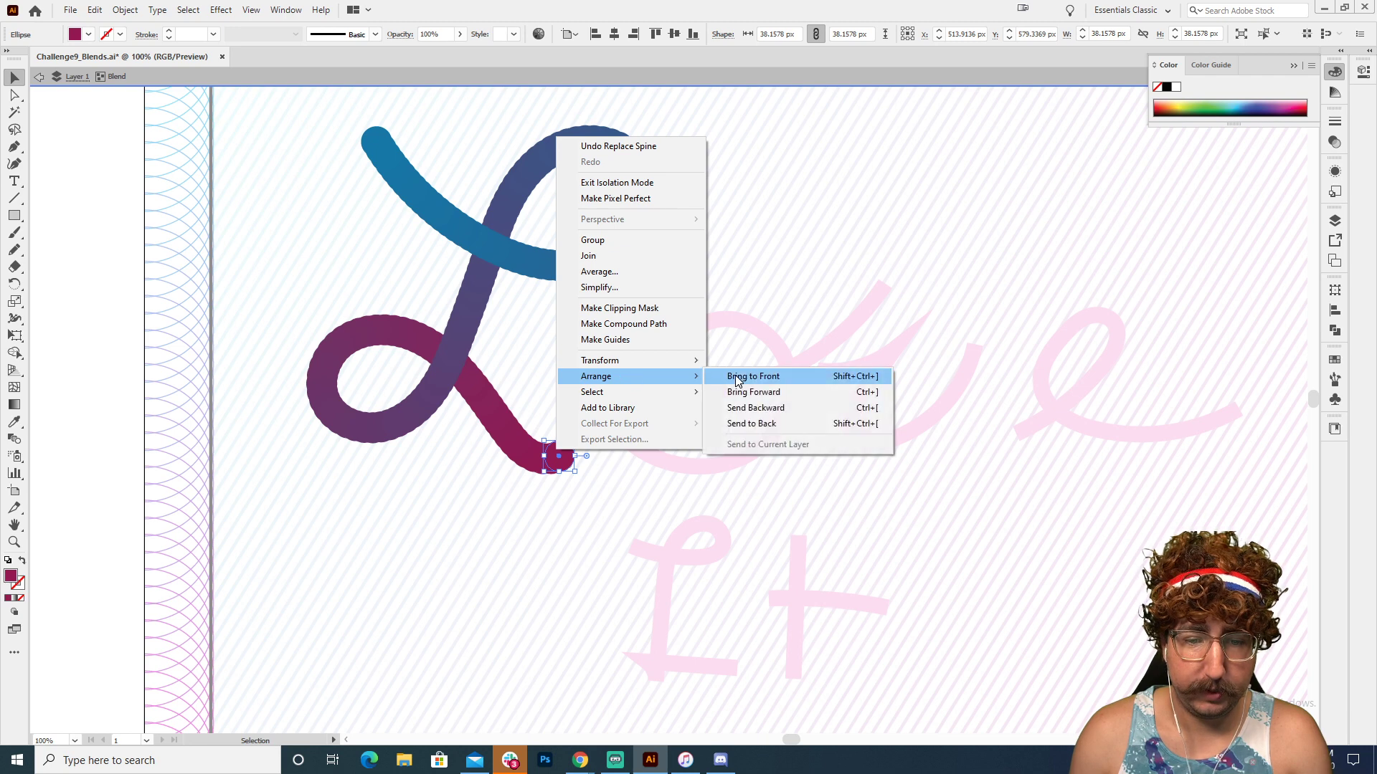
left_click(738, 378)
double_click(611, 378)
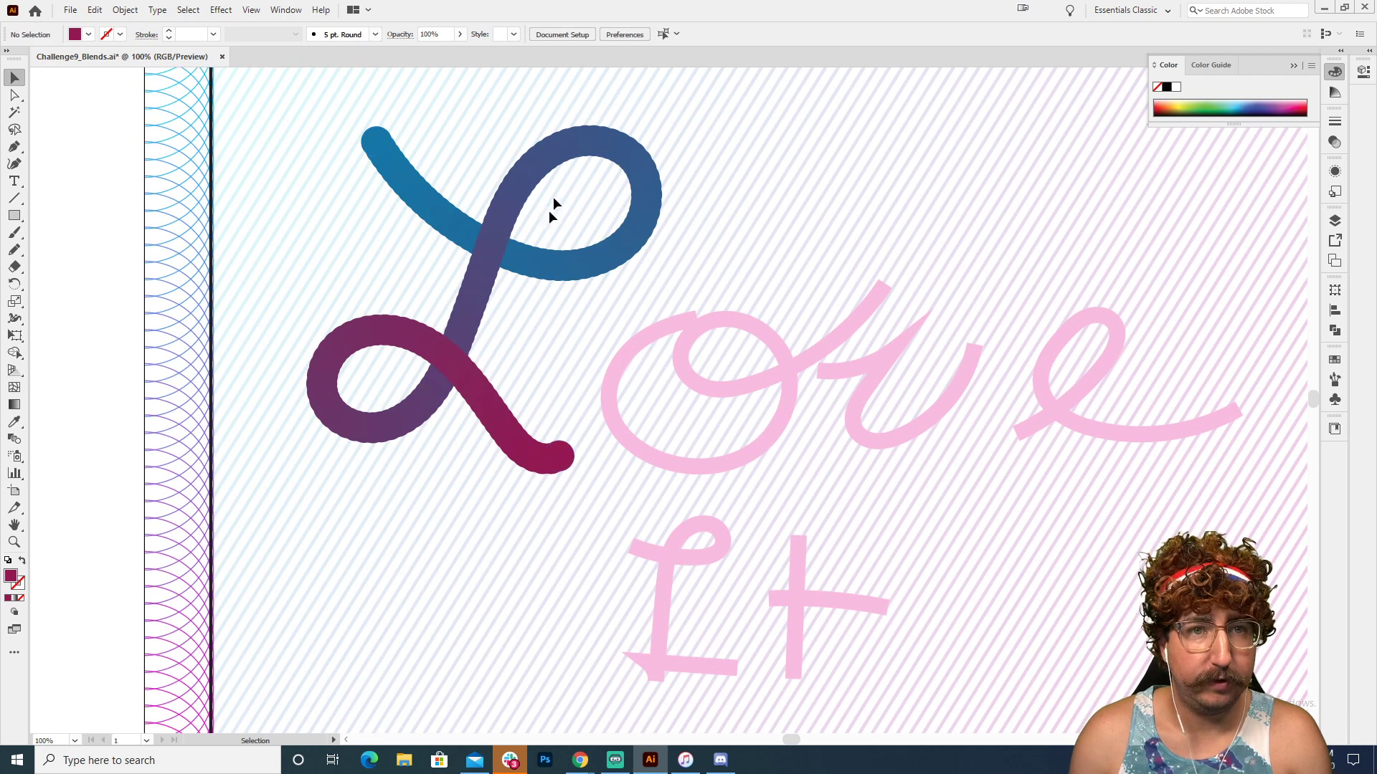
- Compare the square-blend and circle-blend versions of the letter L alongside the whole certificate
key("z")
left_click(483, 454, "alt")
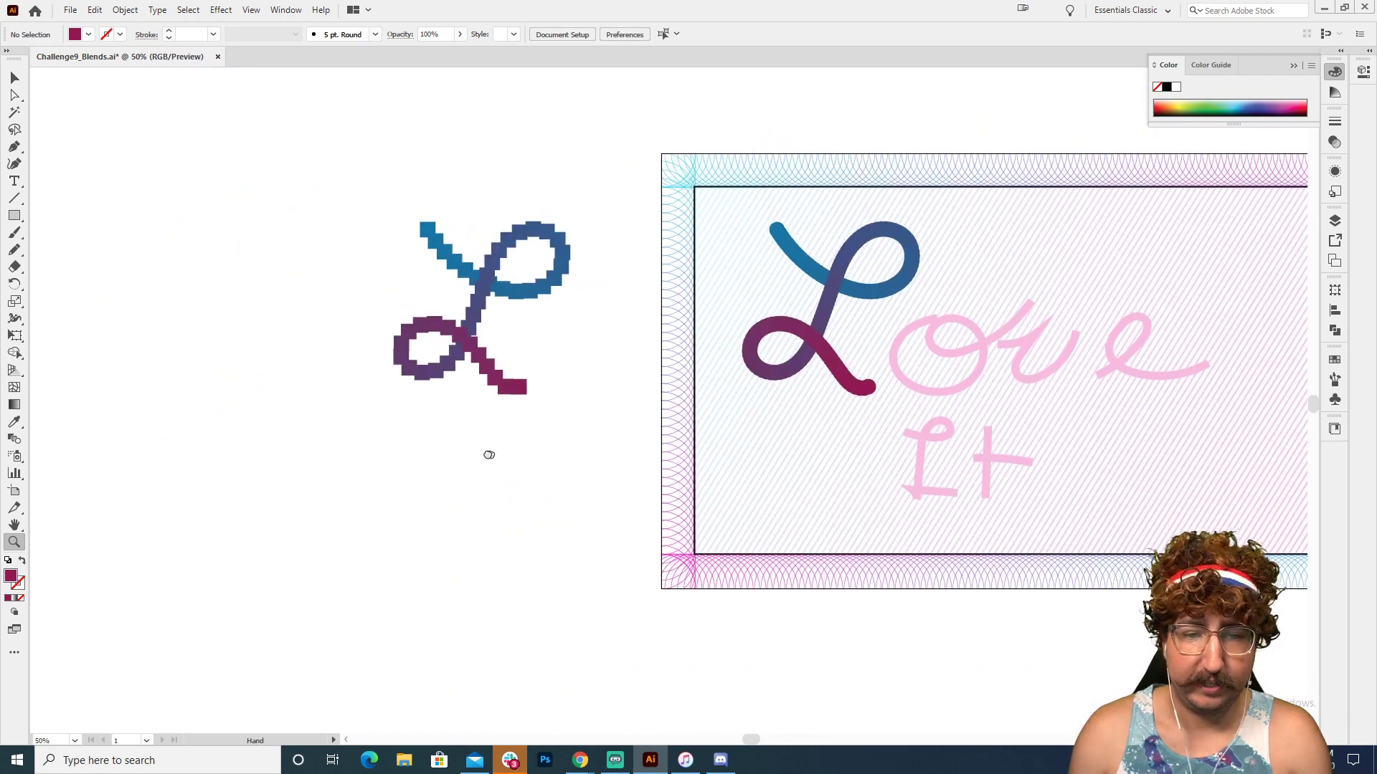
left_click_drag(489, 454, 485, 455)
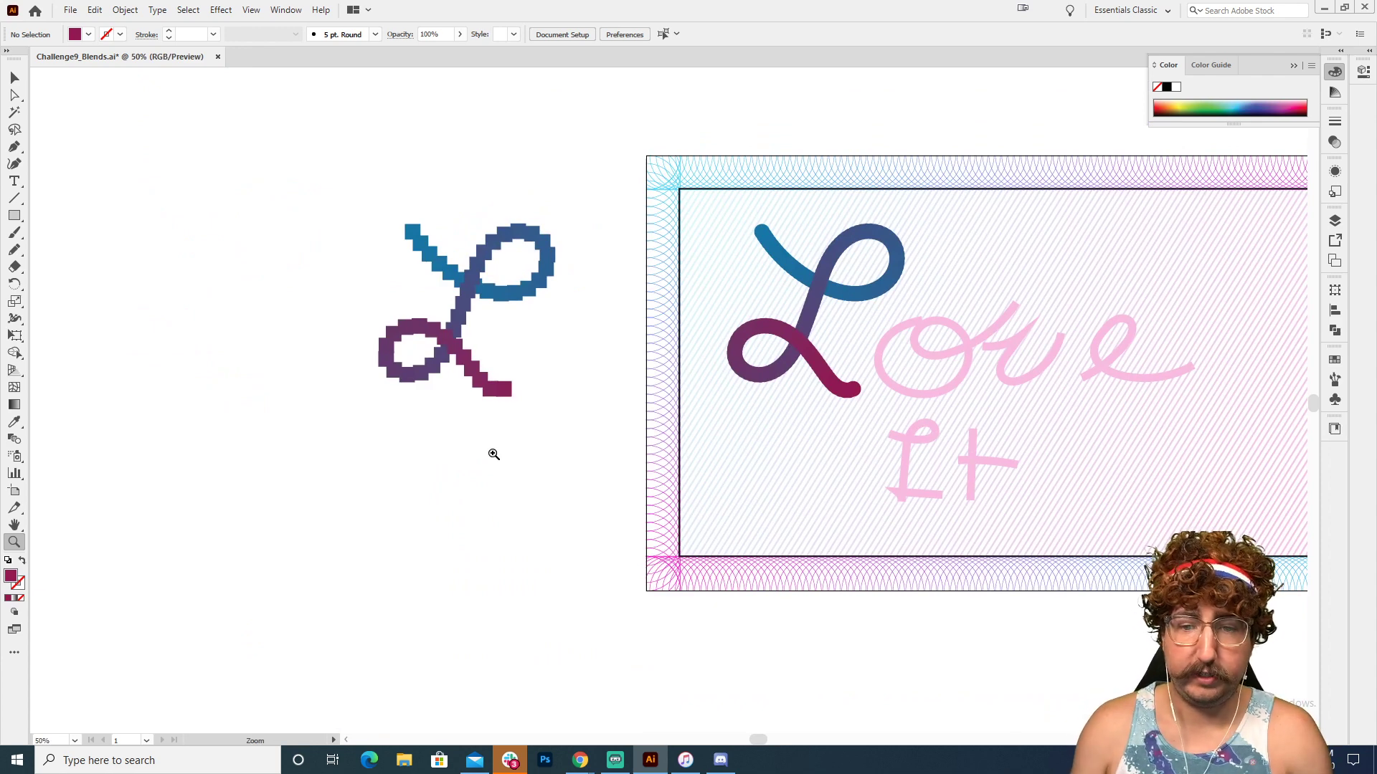
left_click_drag(587, 450, 419, 455)
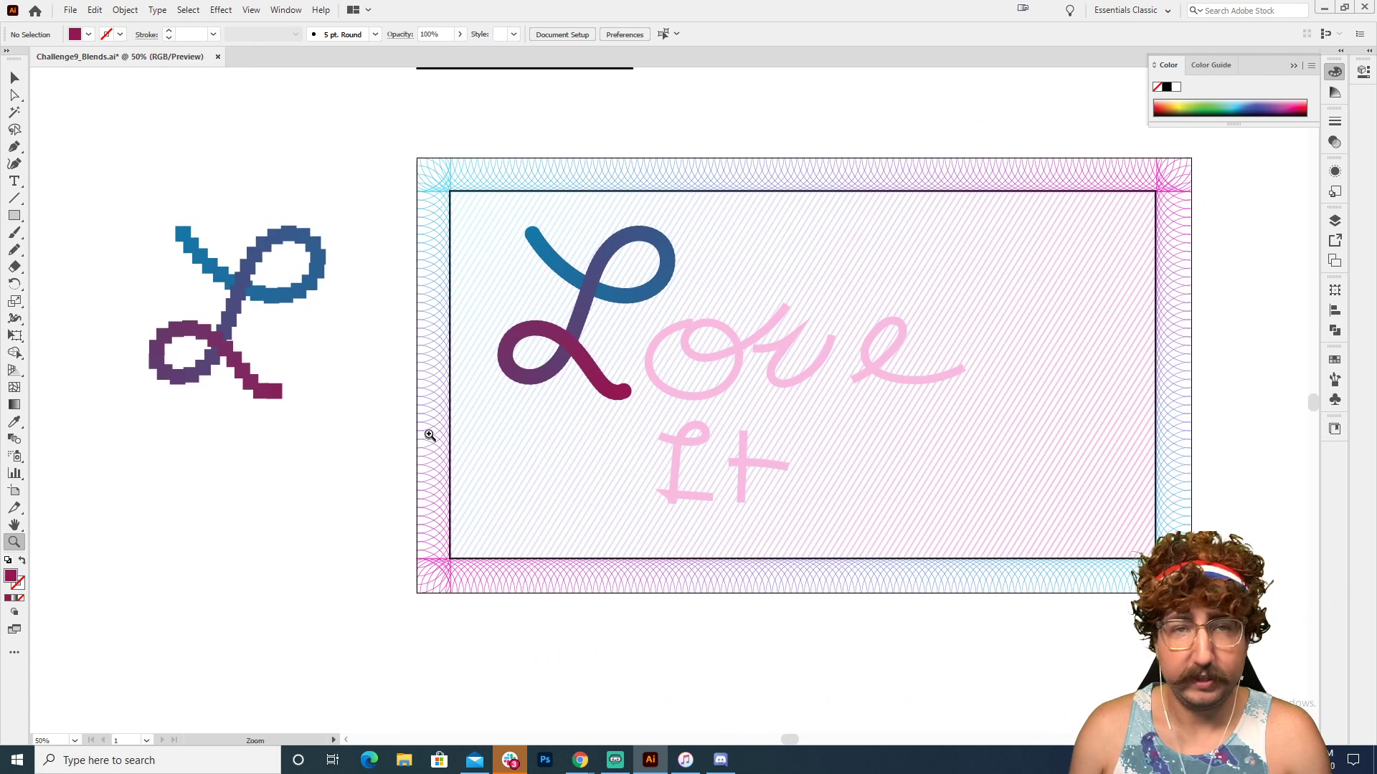
left_click(728, 350, "alt")
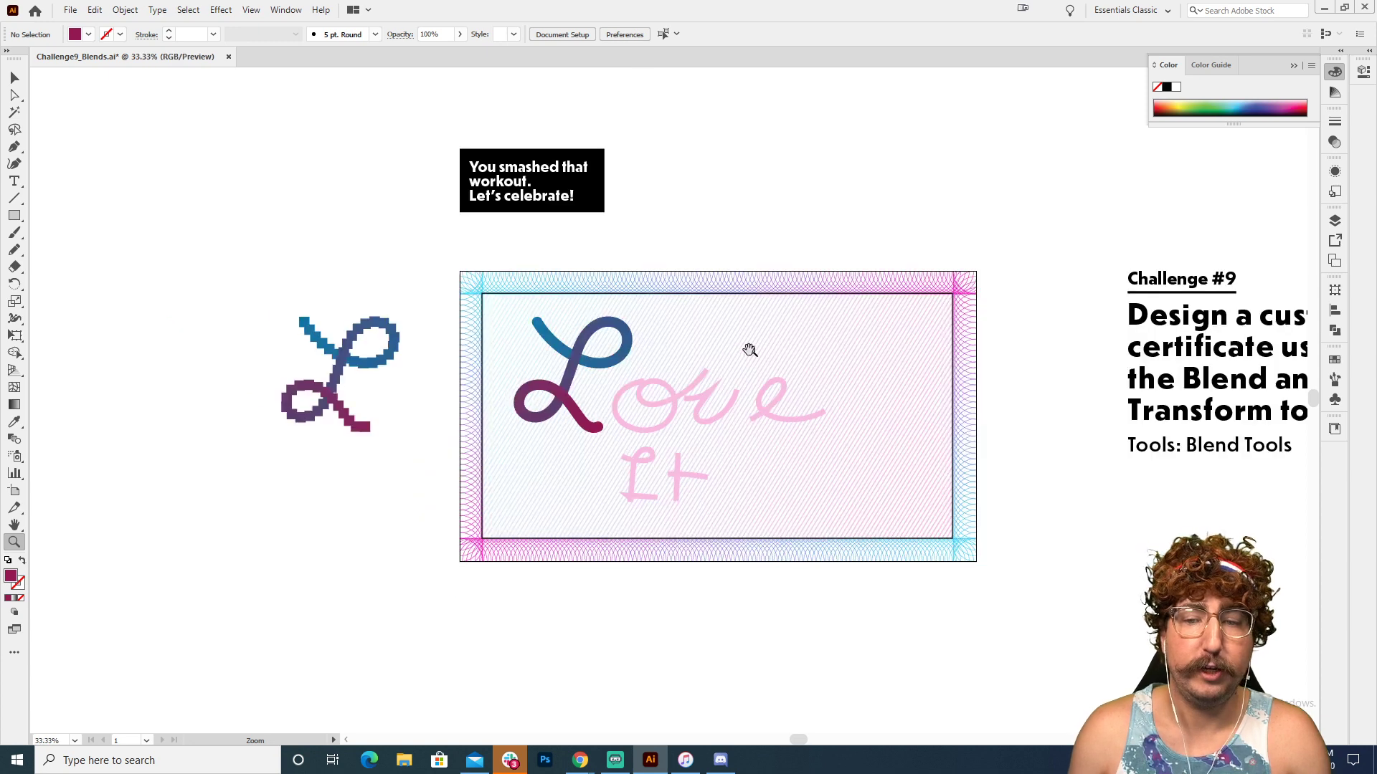
left_click_drag(747, 347, 616, 333)
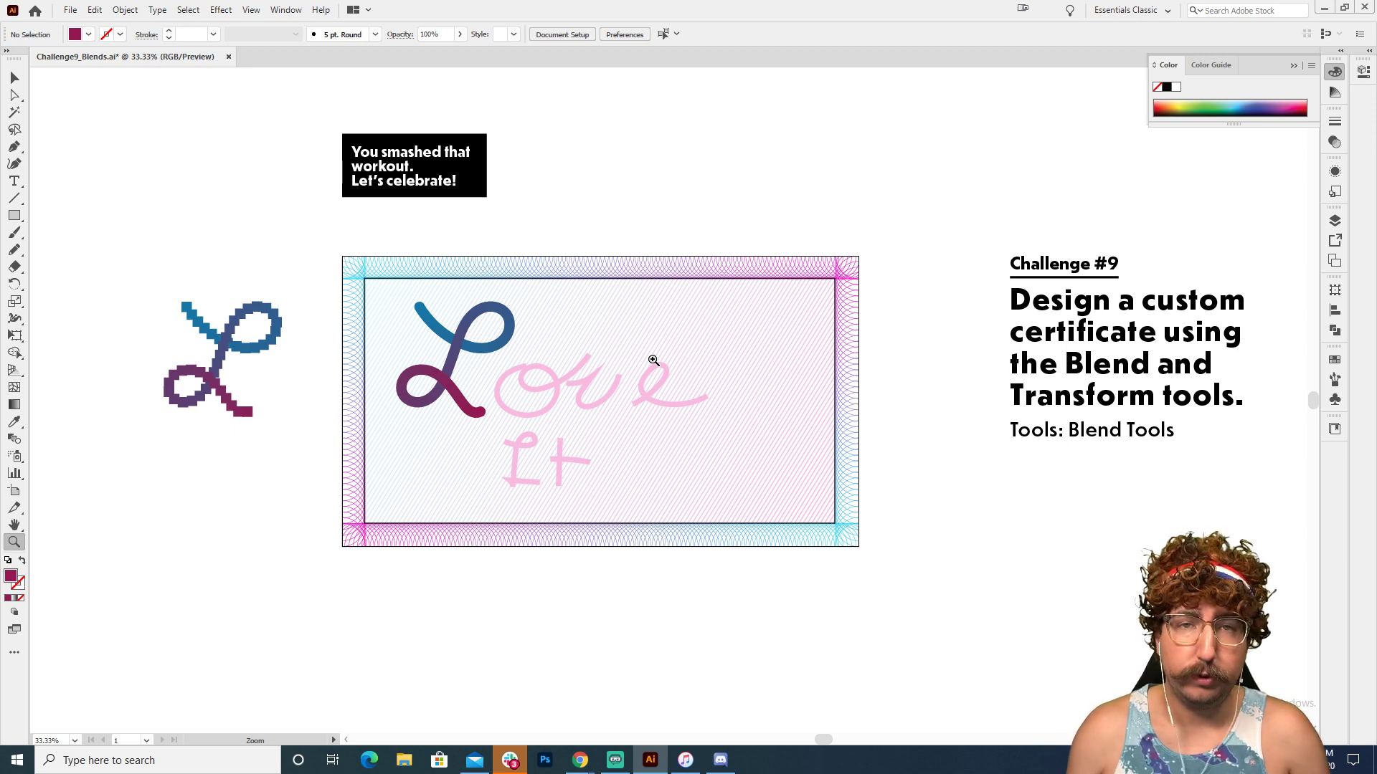
left_click(403, 381)
left_click(412, 376)
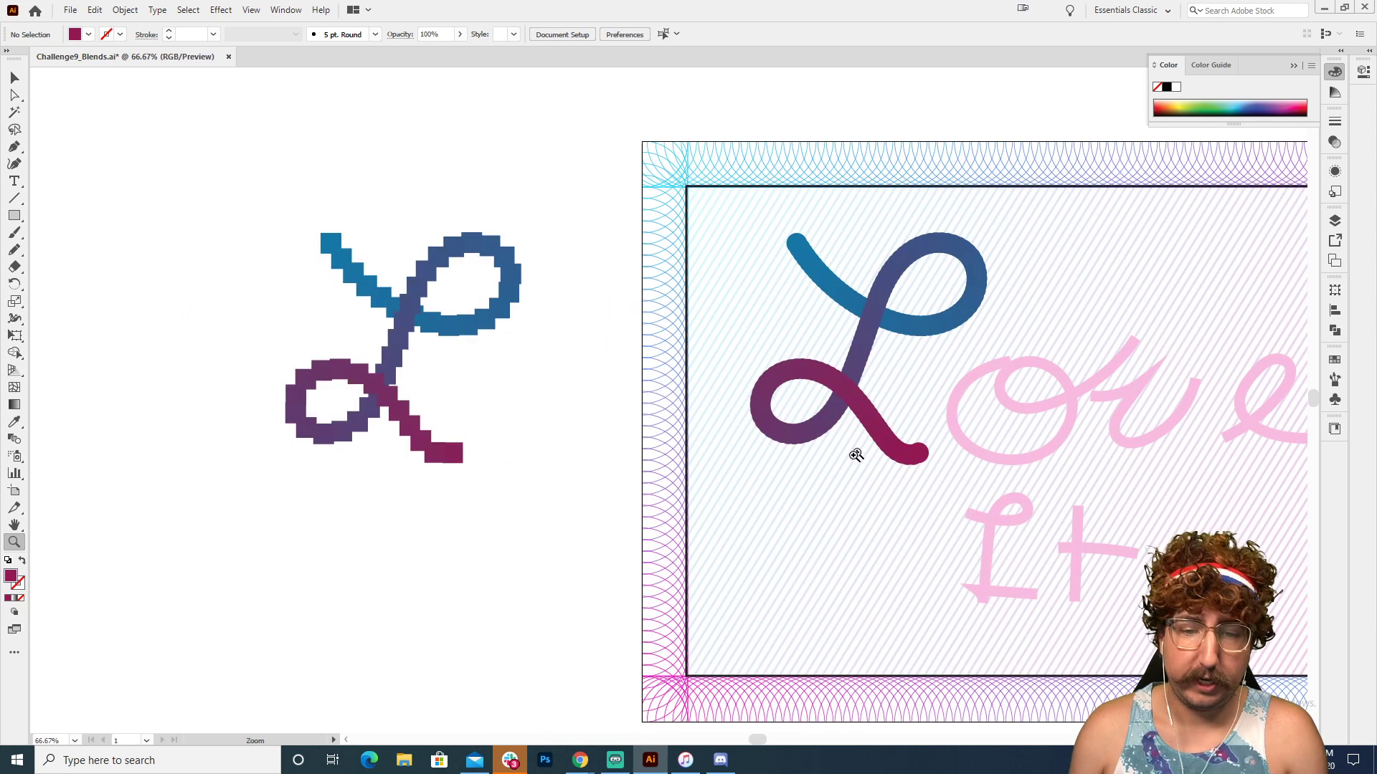
- Scale the magenta end circle of the letter L circle blend down to about 13.7 px, and deselect it
left_click(913, 459)
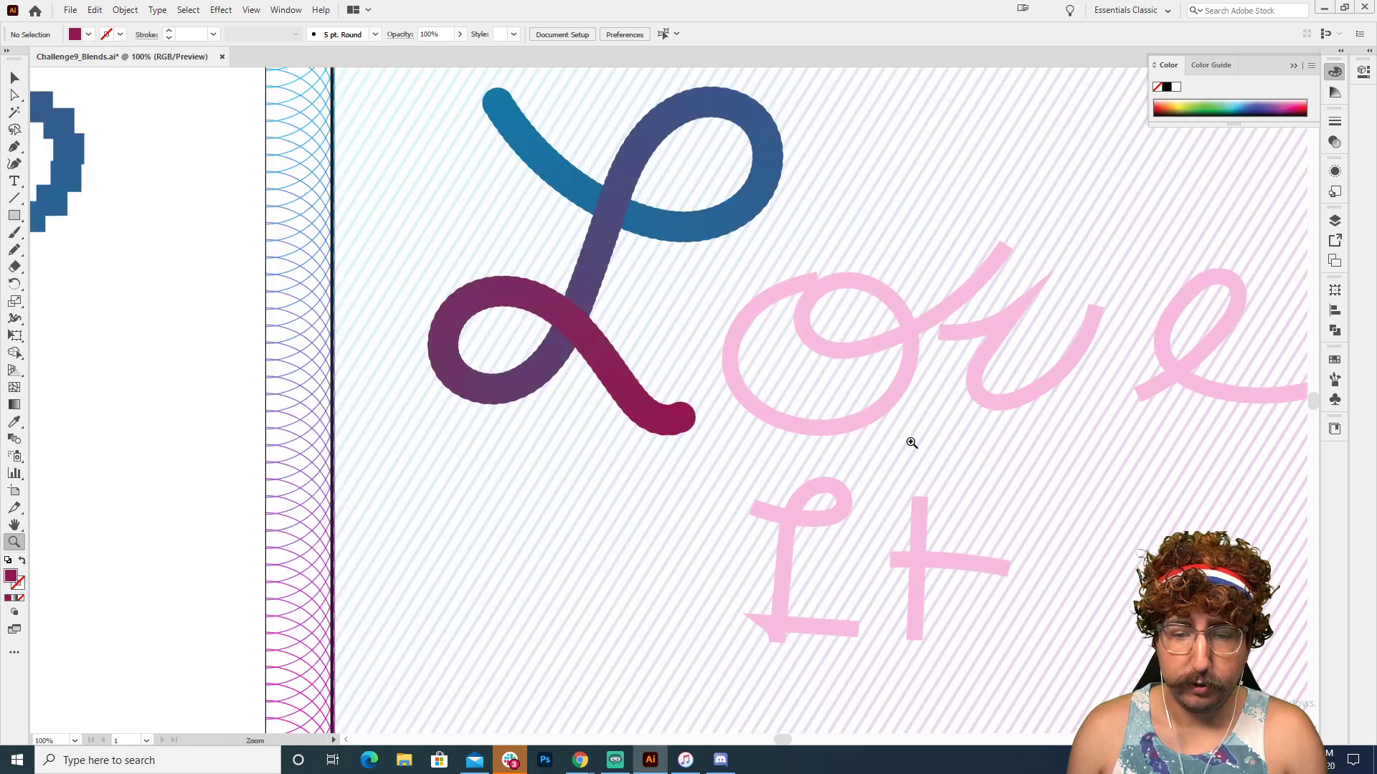
left_click(909, 440)
left_click_drag(446, 381, 672, 454)
key("a")
left_click(618, 438)
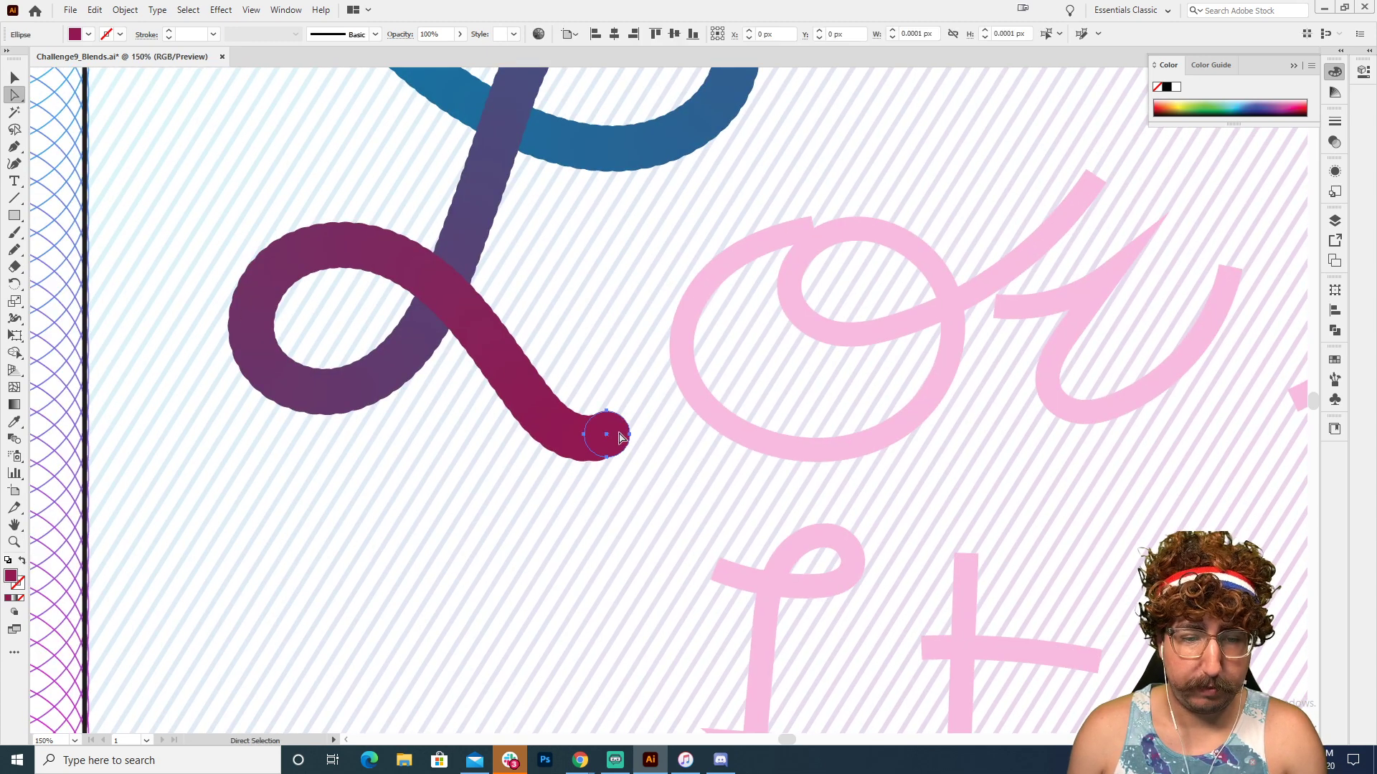
left_click_drag(637, 396, 651, 468)
key("s")
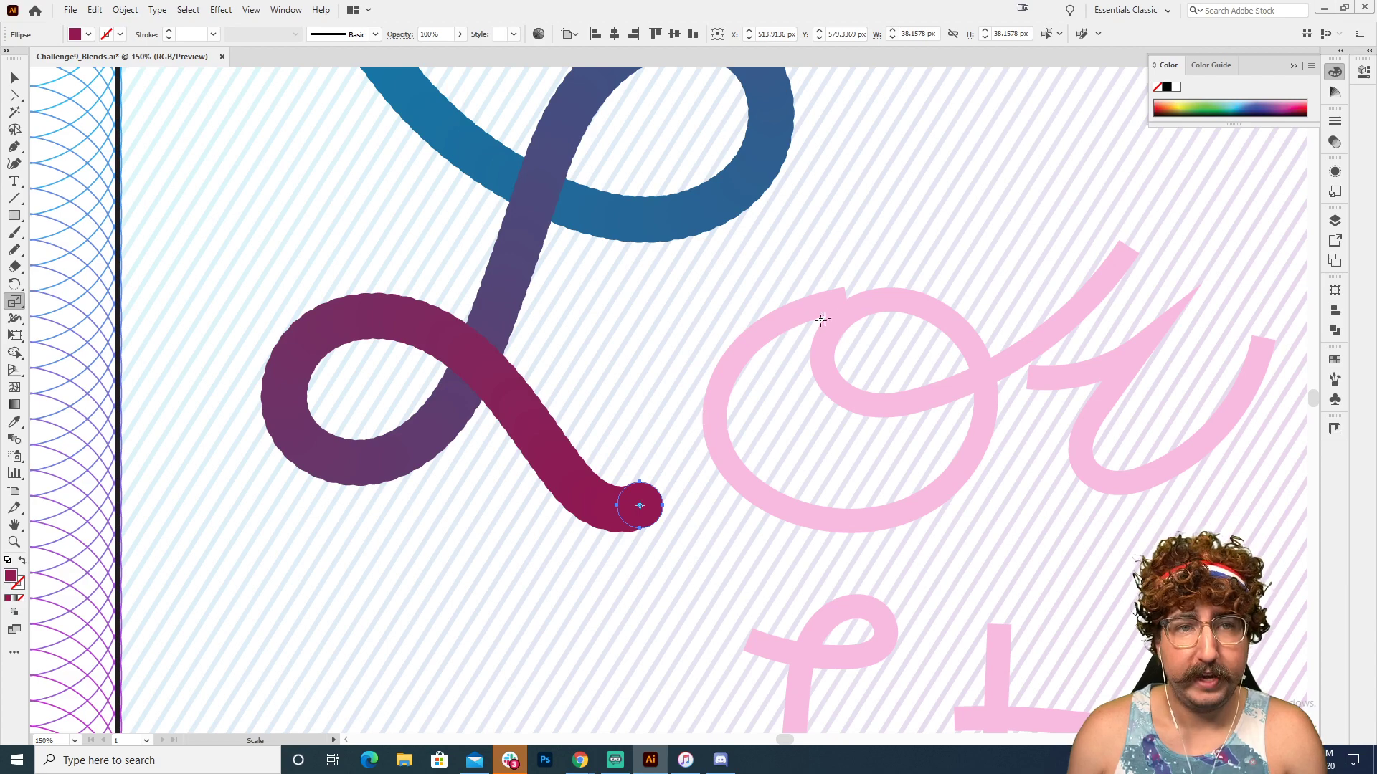
left_click_drag(957, 240, 771, 428)
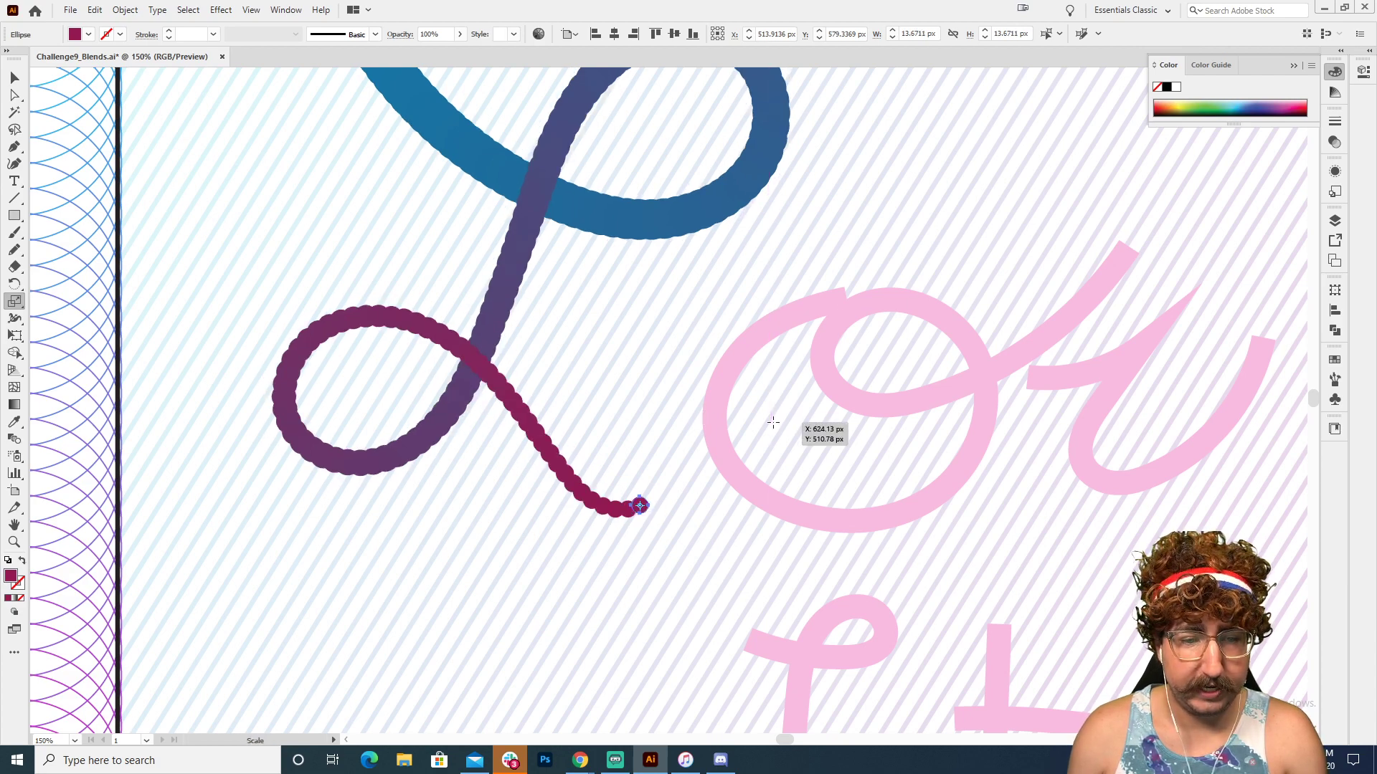
key("z")
left_click(710, 389, "alt")
left_click(710, 389, "alt")
left_click(710, 389, "alt")
key("v")
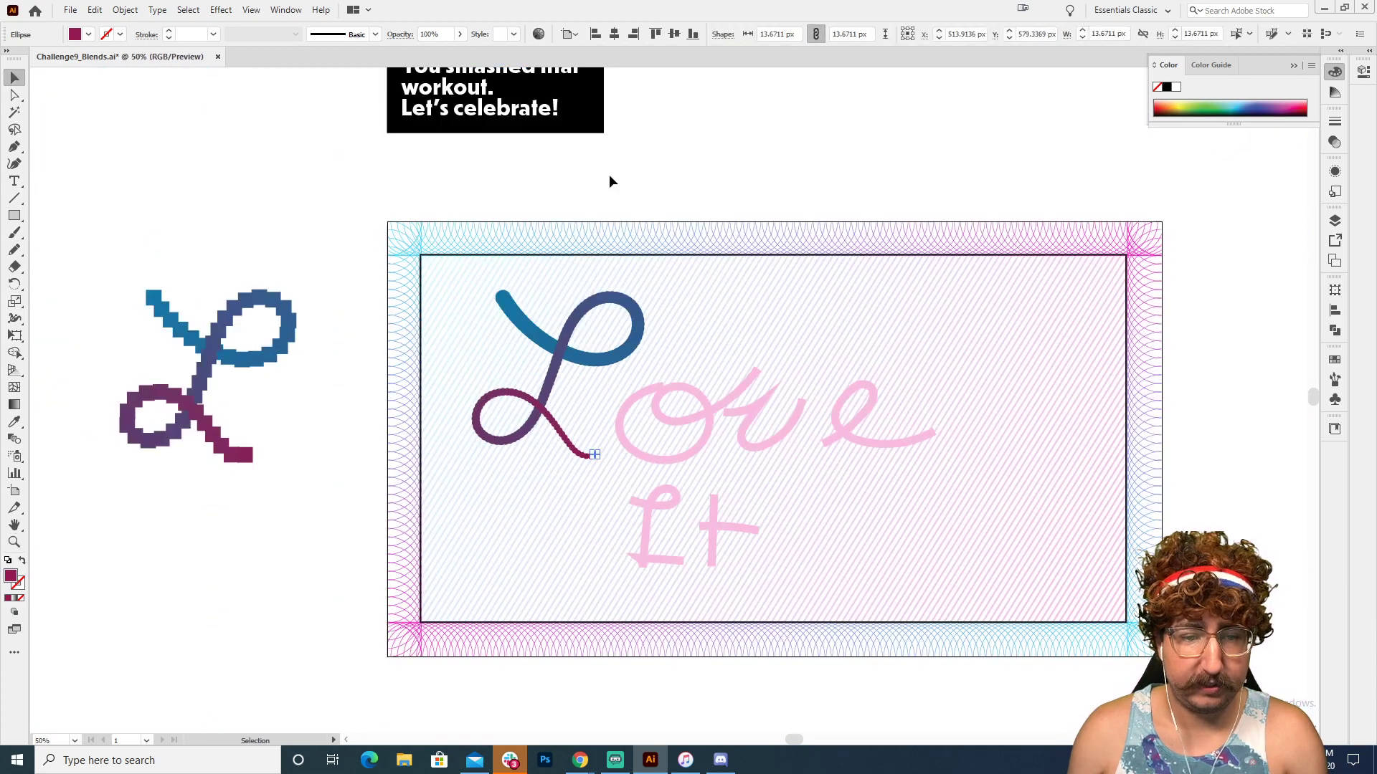
key("ctrl+shift+a")
- Add the text HELLO on the empty canvas above the certificate
left_click_drag(674, 360, 646, 337)
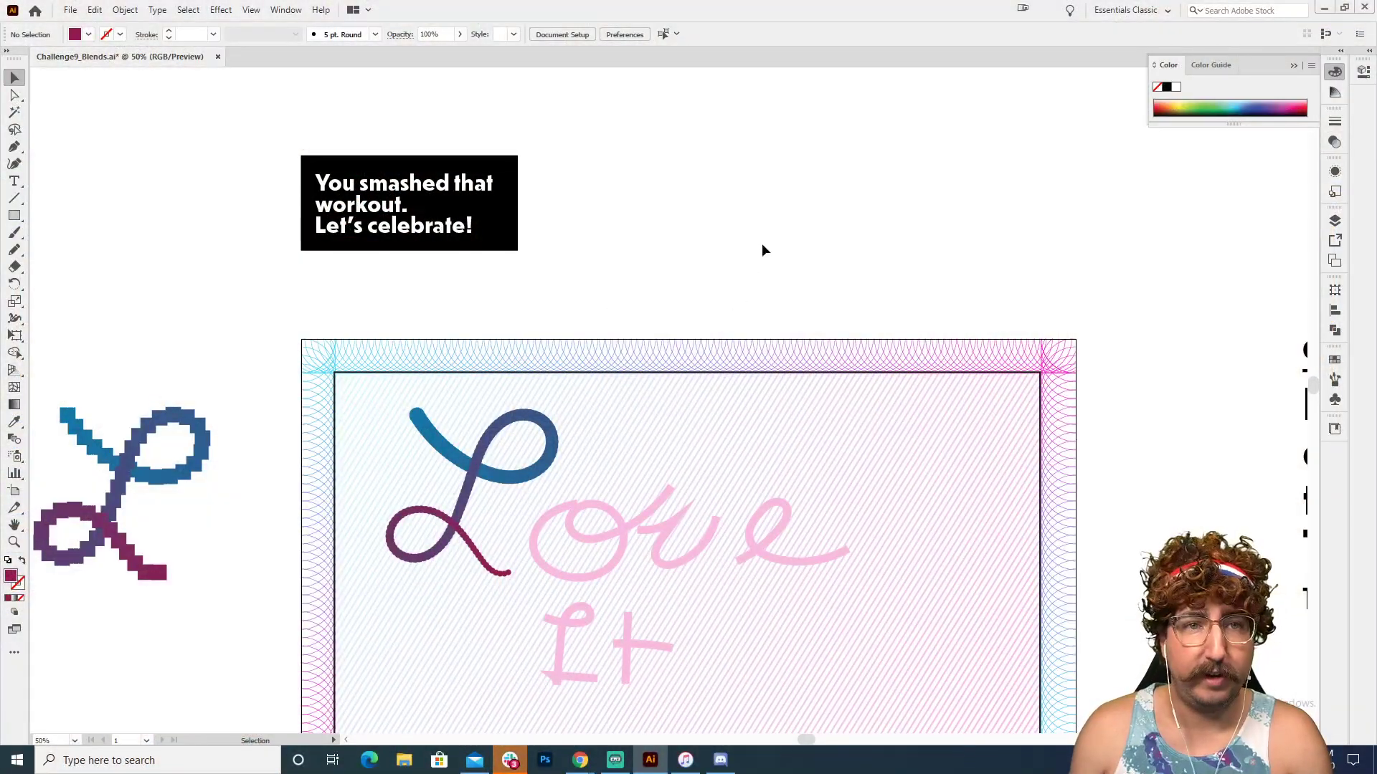
key("z")
left_click(753, 243)
left_click_drag(719, 310, 633, 367)
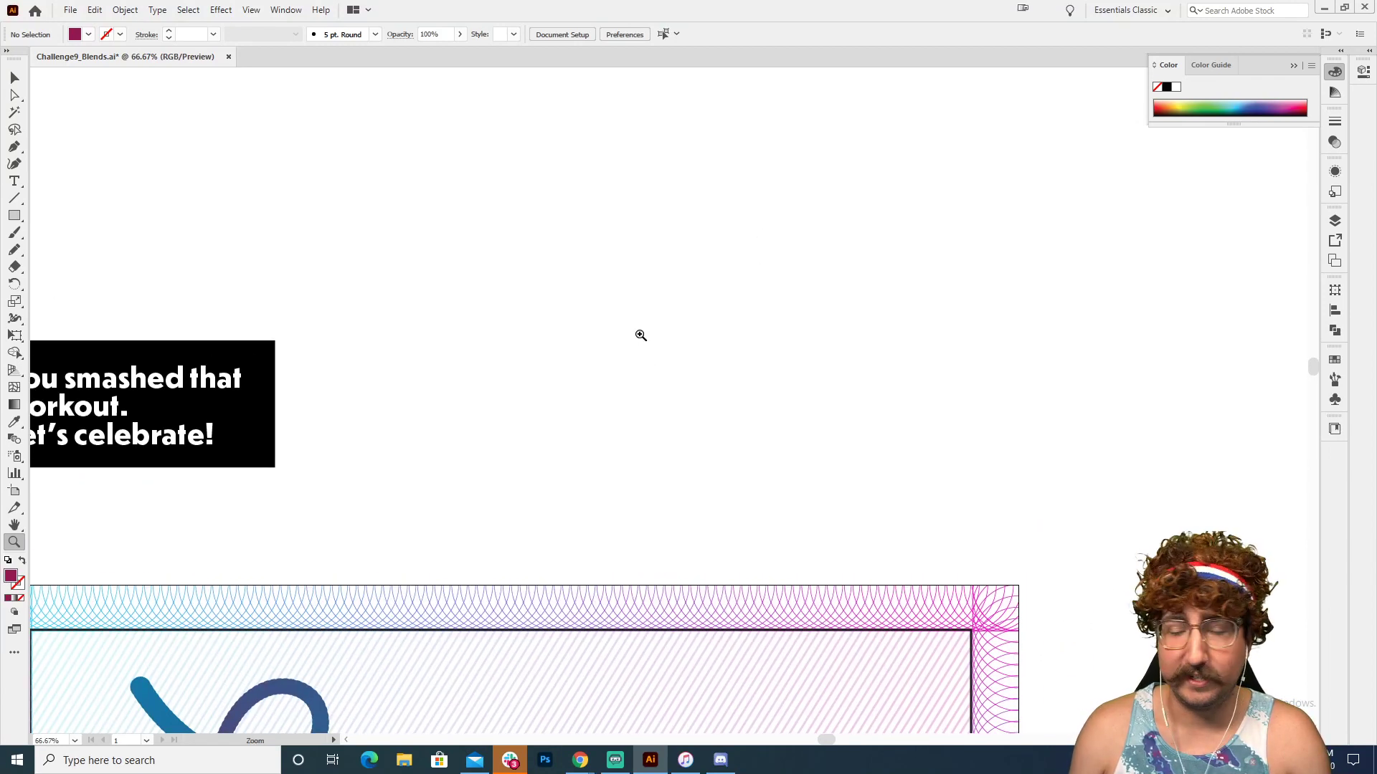
left_click(641, 335)
key("t")
left_click(539, 273)
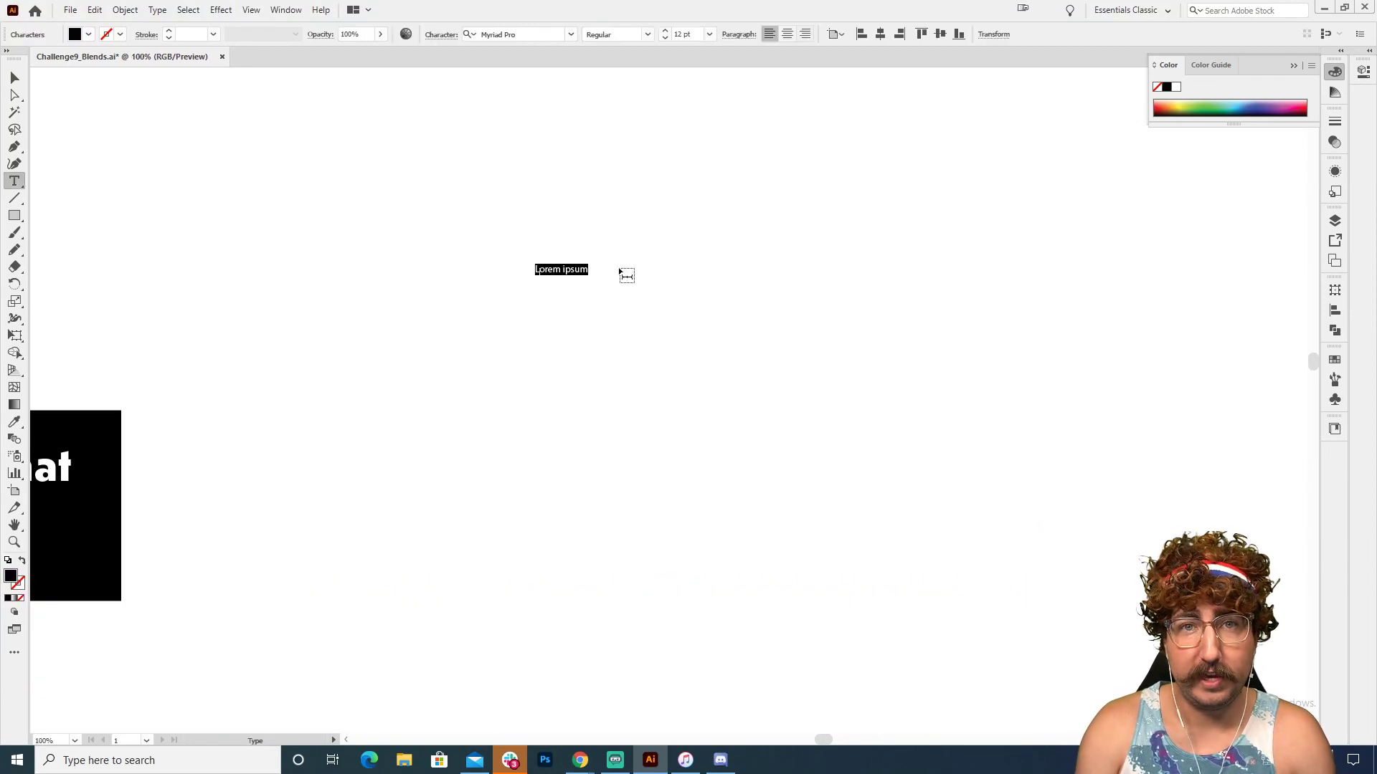
type("HELLO")
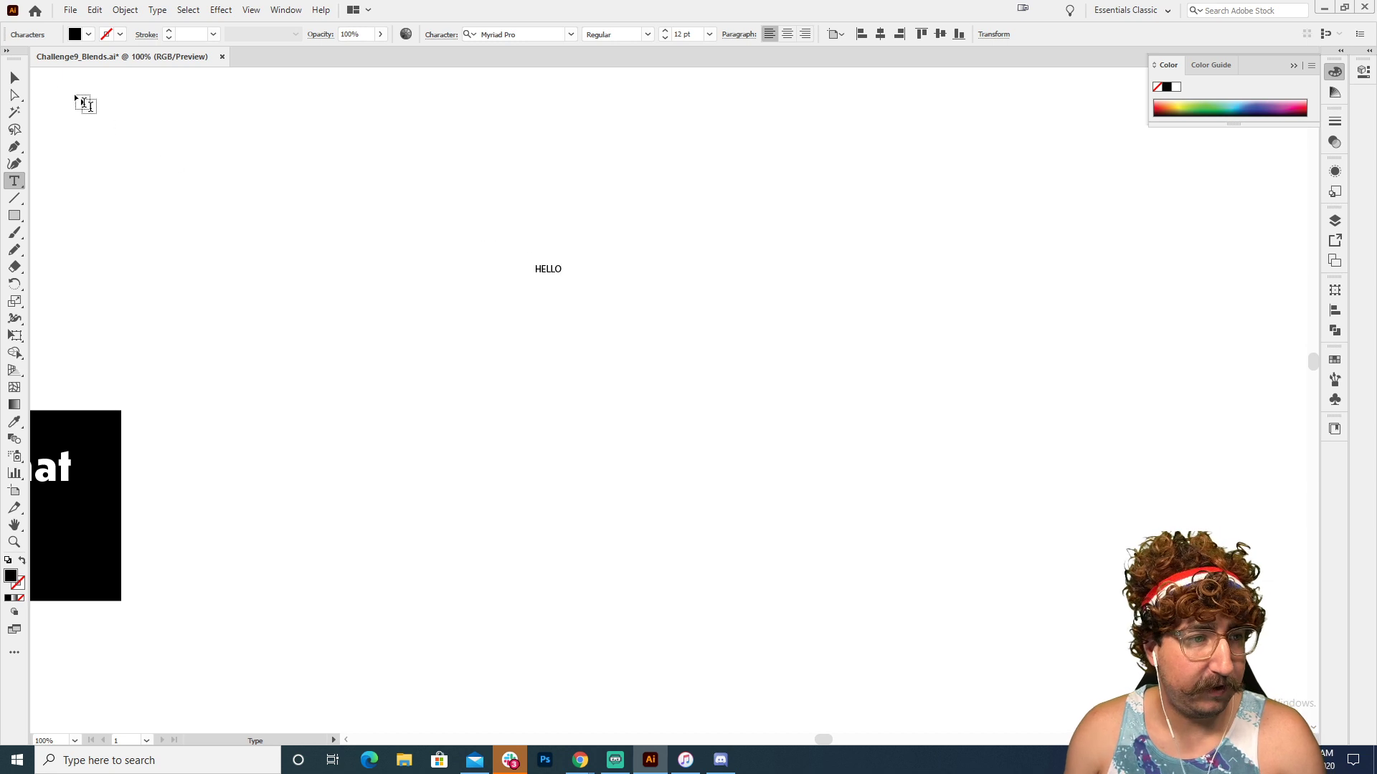
- Scale the HELLO text up from its baseline start to a font size of about 102.6 pt
key("Escape")
key("s")
left_click(535, 273)
left_click_drag(596, 246, 741, 157)
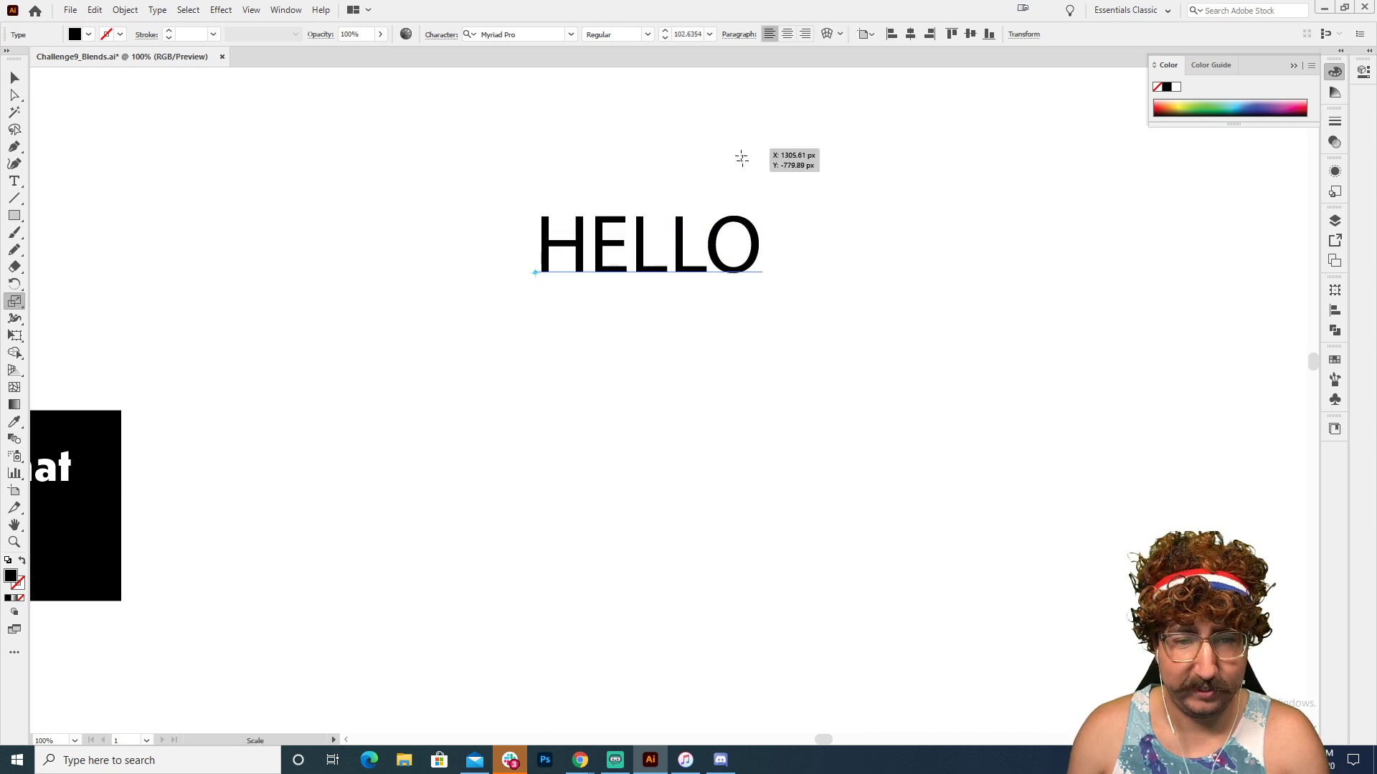
- Duplicate the HELLO text diagonally below and to the right of the original, and select both texts
scroll(742, 158, "right", 2)
key("v")
left_click_drag(616, 253, 822, 402)
left_click_drag(771, 196, 529, 504)
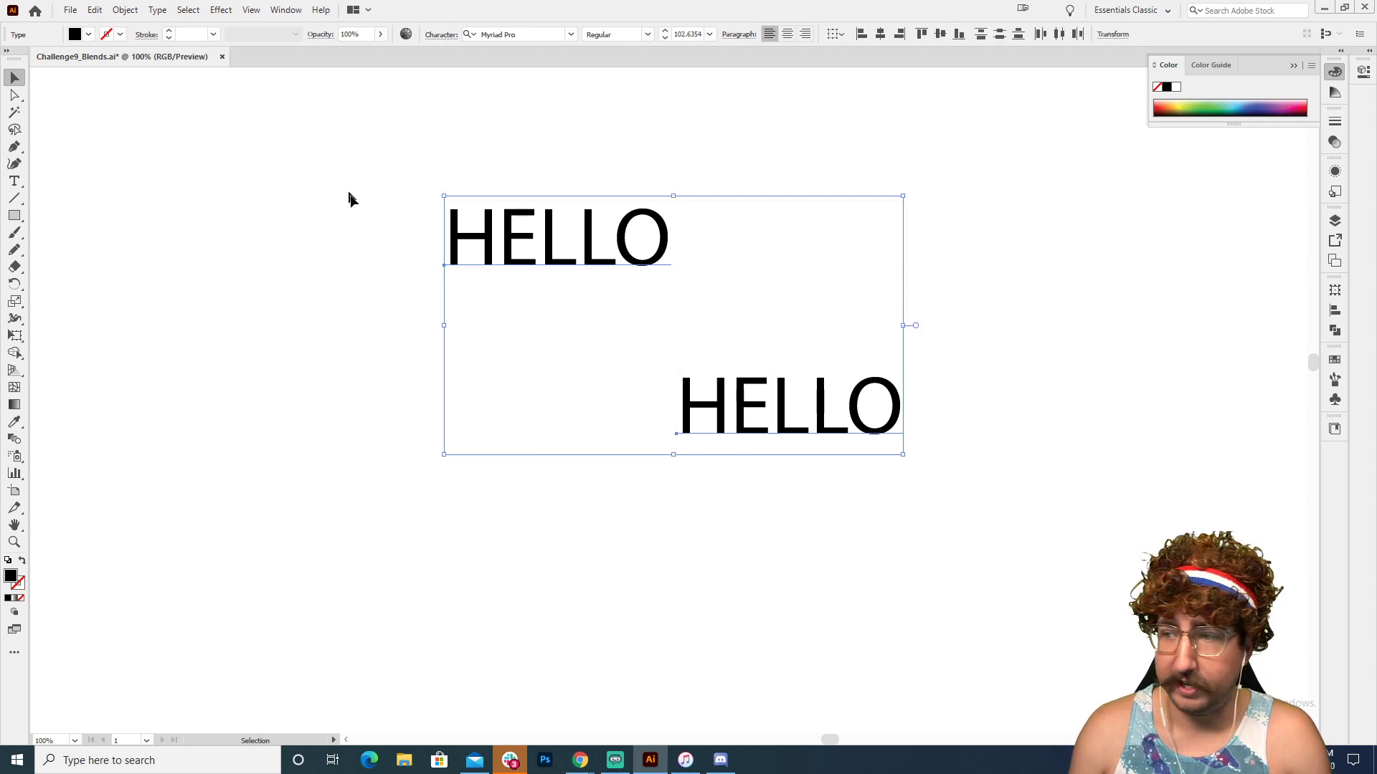
- Set the blend options to Specified Steps spacing with a higher step count for the two HELLO texts
left_click(126, 11)
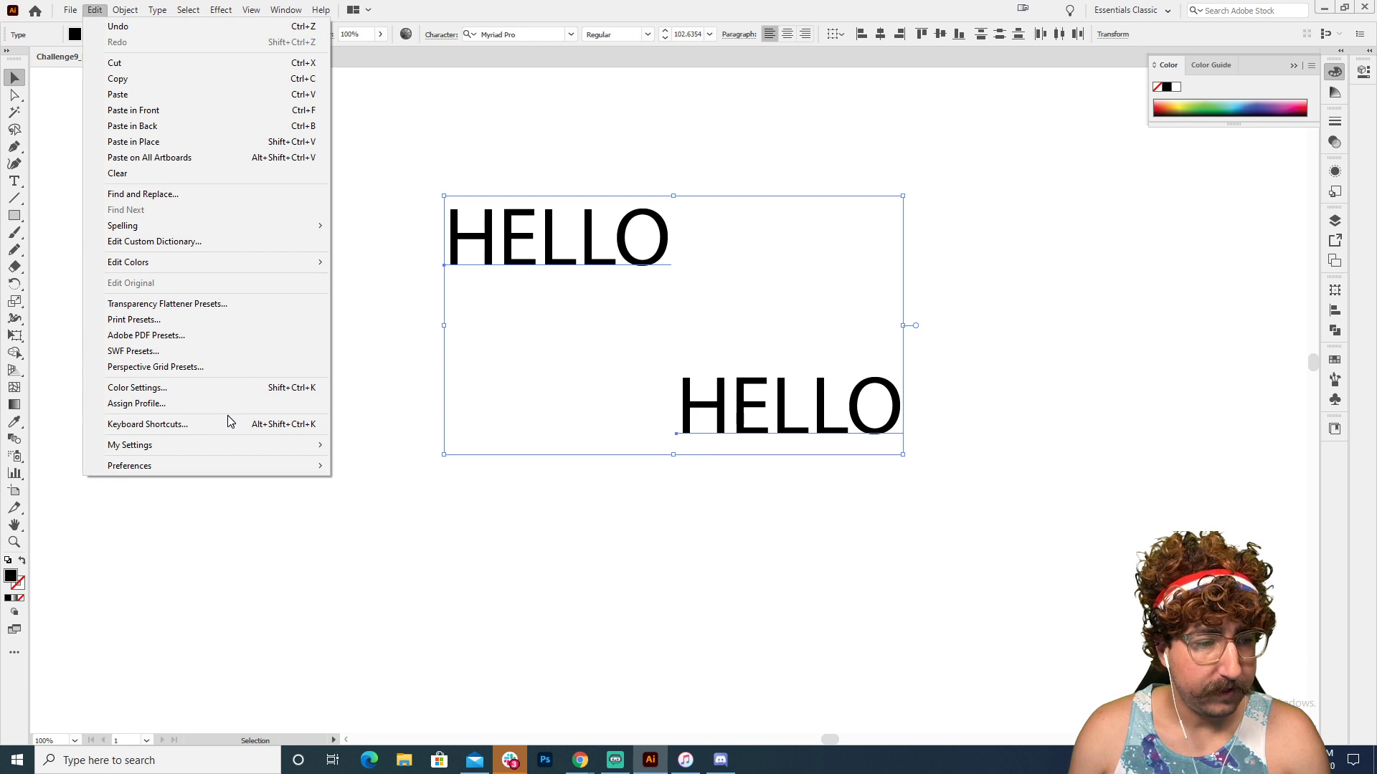
mouse_move(151, 13)
mouse_move(215, 399)
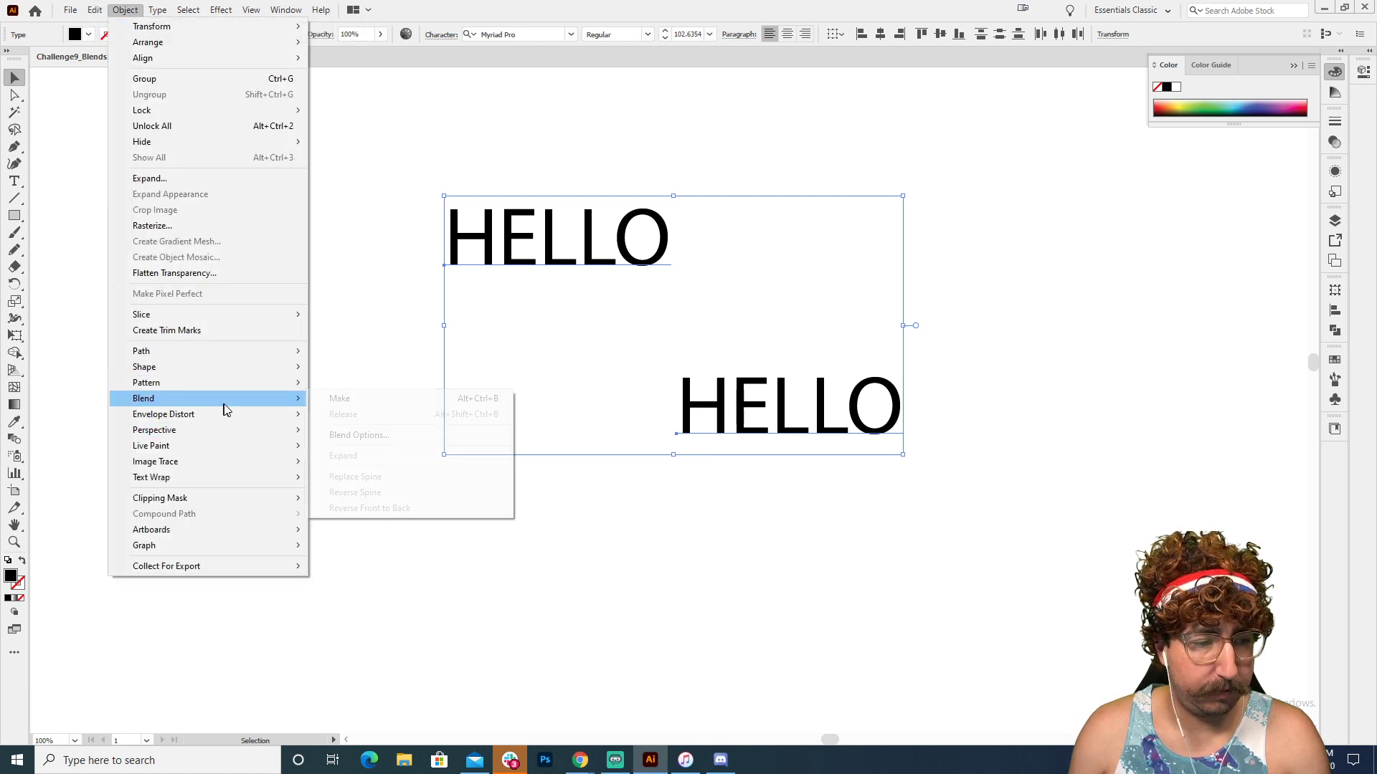
left_click(365, 437)
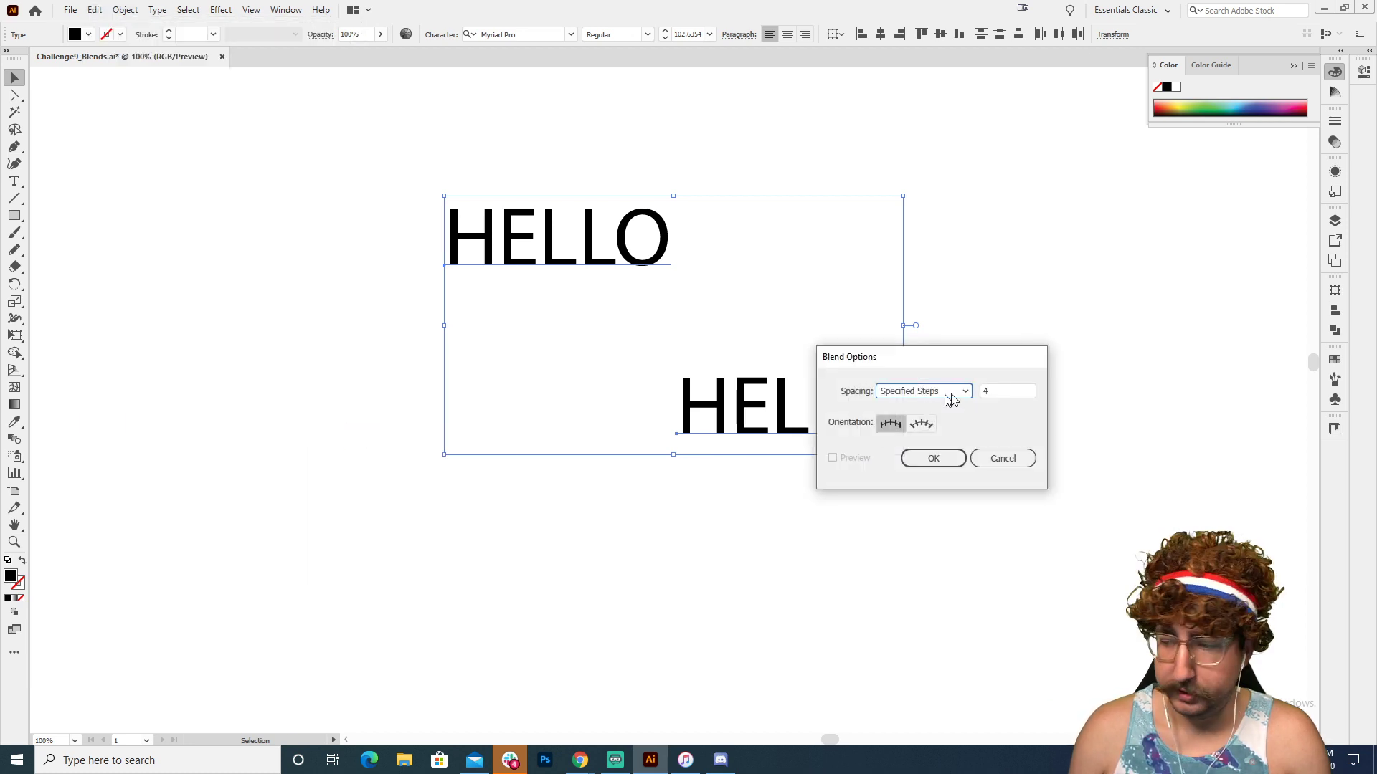
left_click(1006, 387)
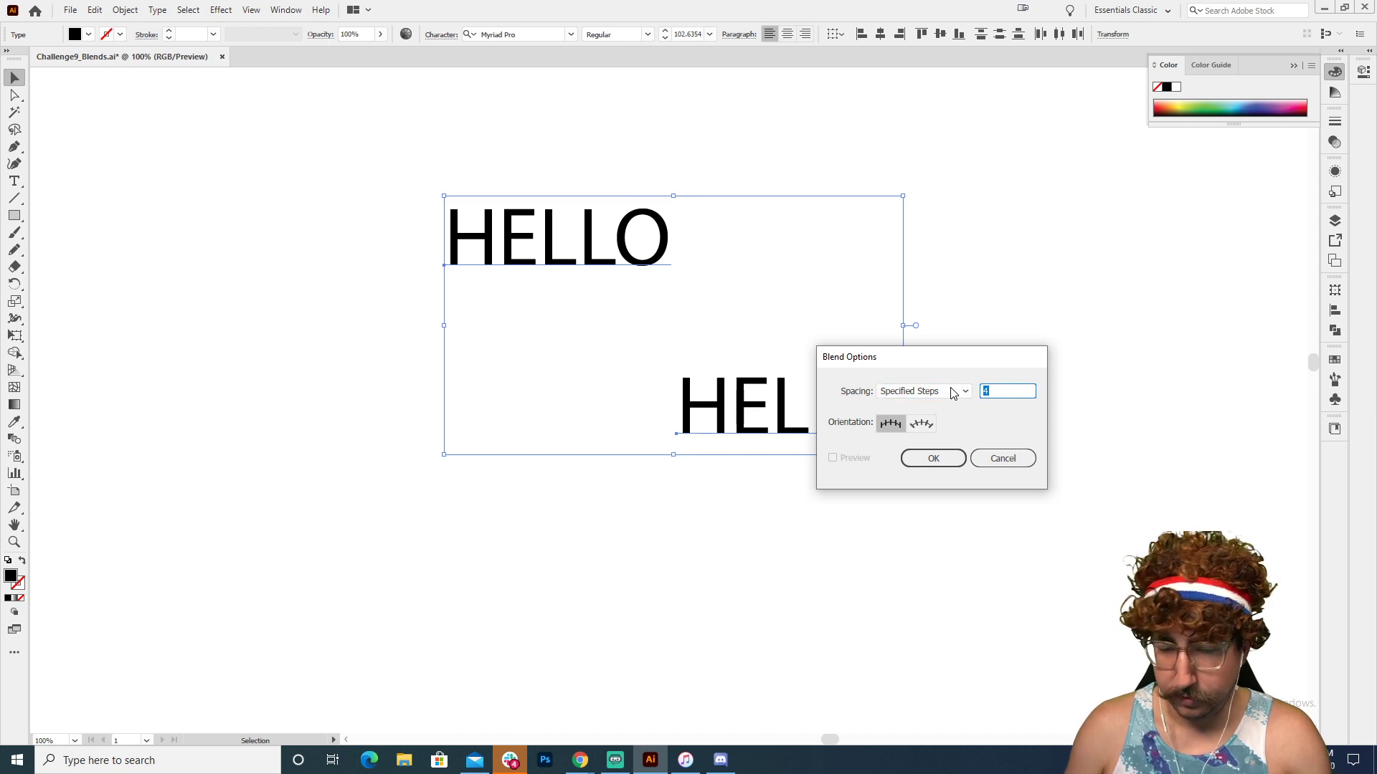
key("Return")
- Make a blend between the two selected HELLO texts
left_click(134, 11)
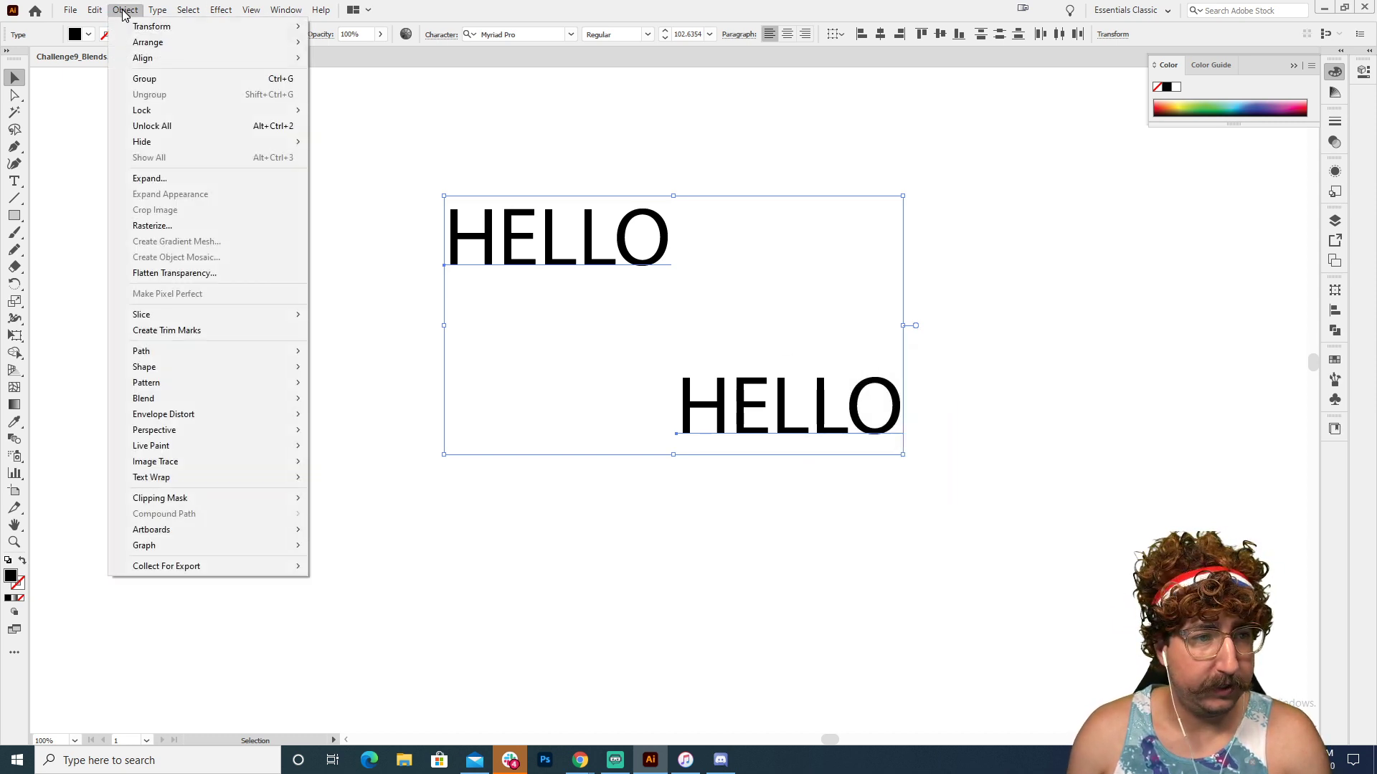
mouse_move(235, 400)
left_click(326, 406)
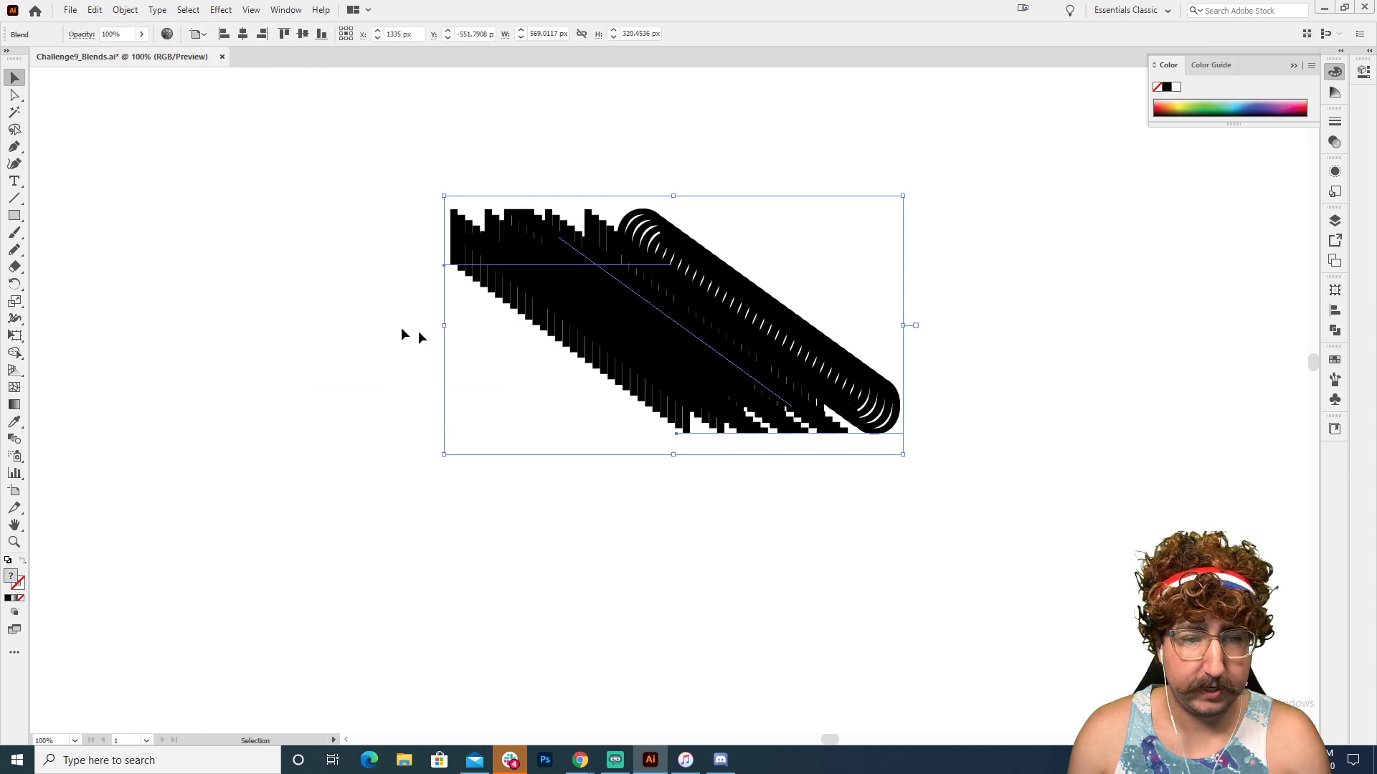
- Isolate the HELLO blend and fill its lower text with dark green
left_click(415, 332)
double_click(803, 396)
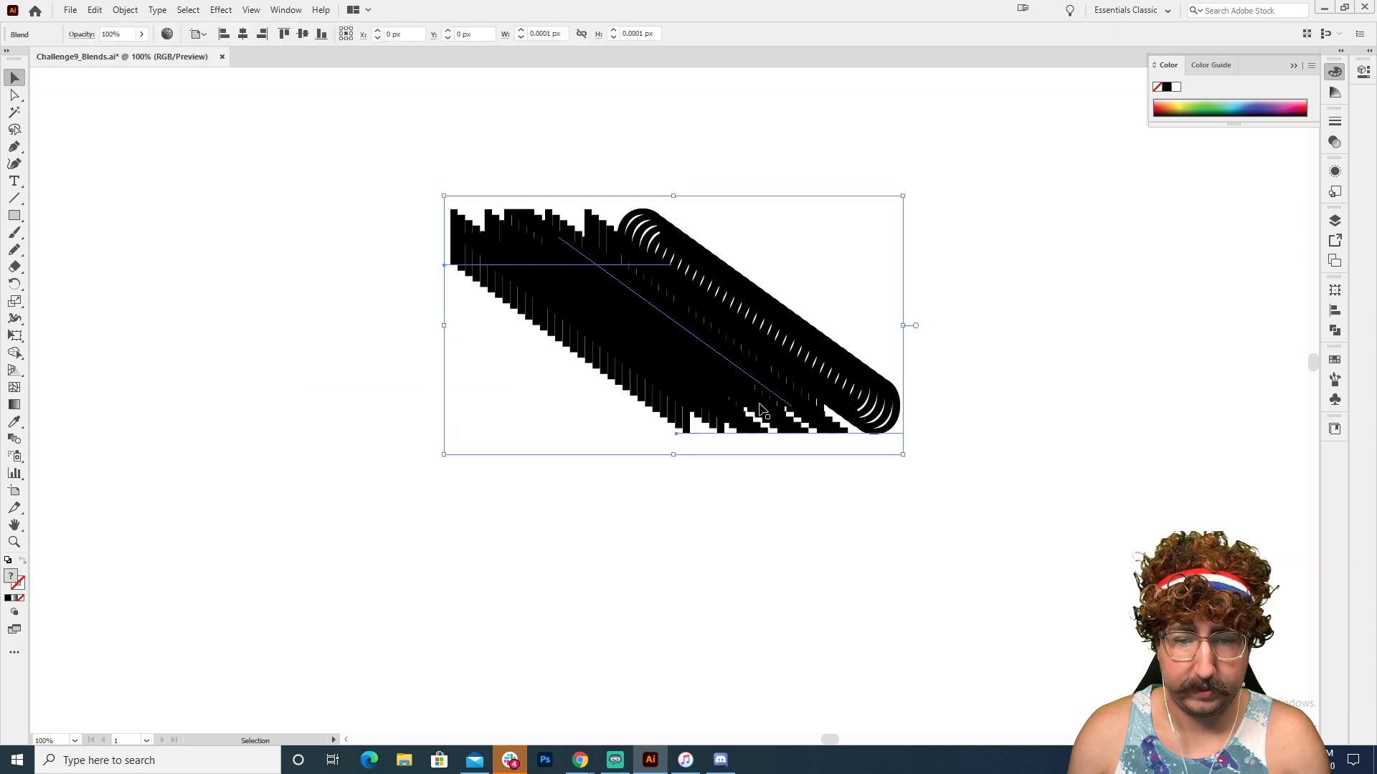
left_click(1187, 111)
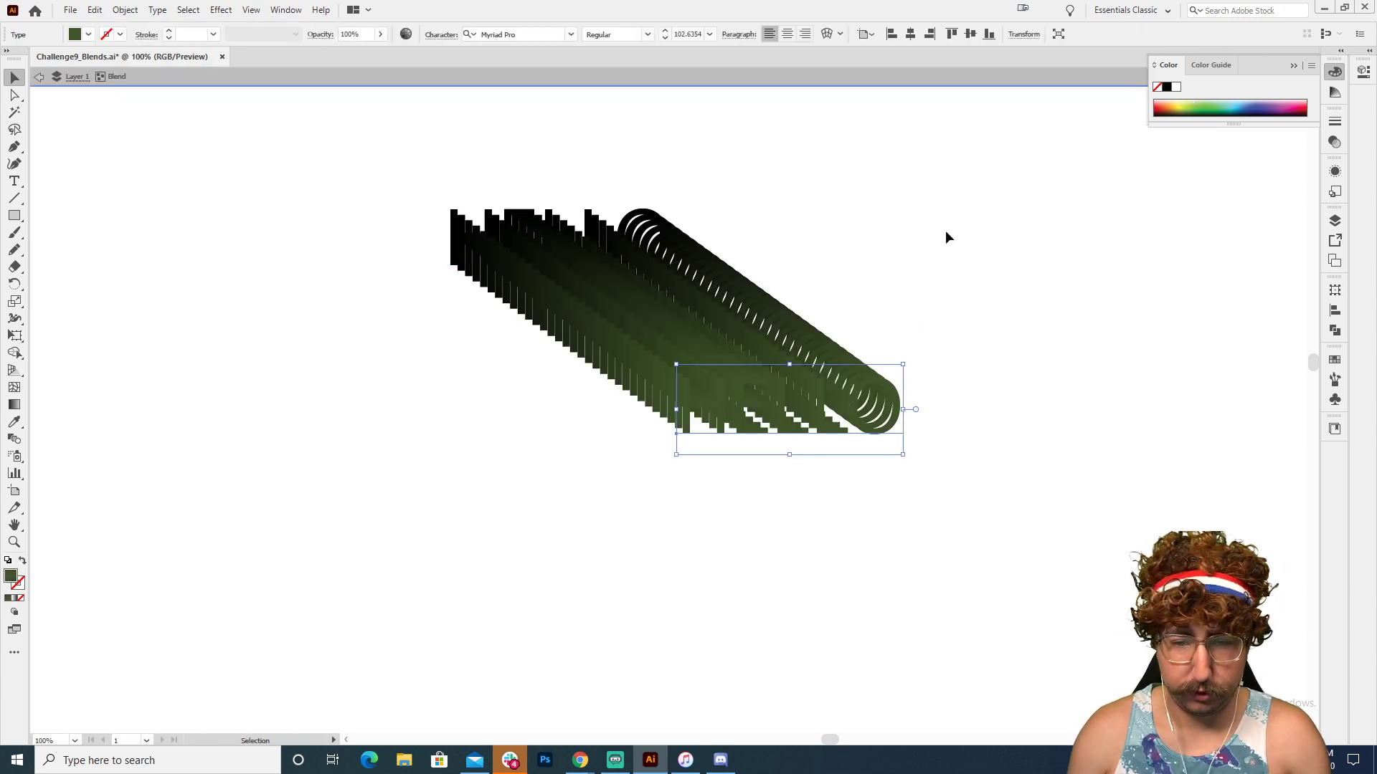
- Fill the blend's upper HELLO text with light blue, bring it to the front, and exit isolation mode
left_click(539, 264)
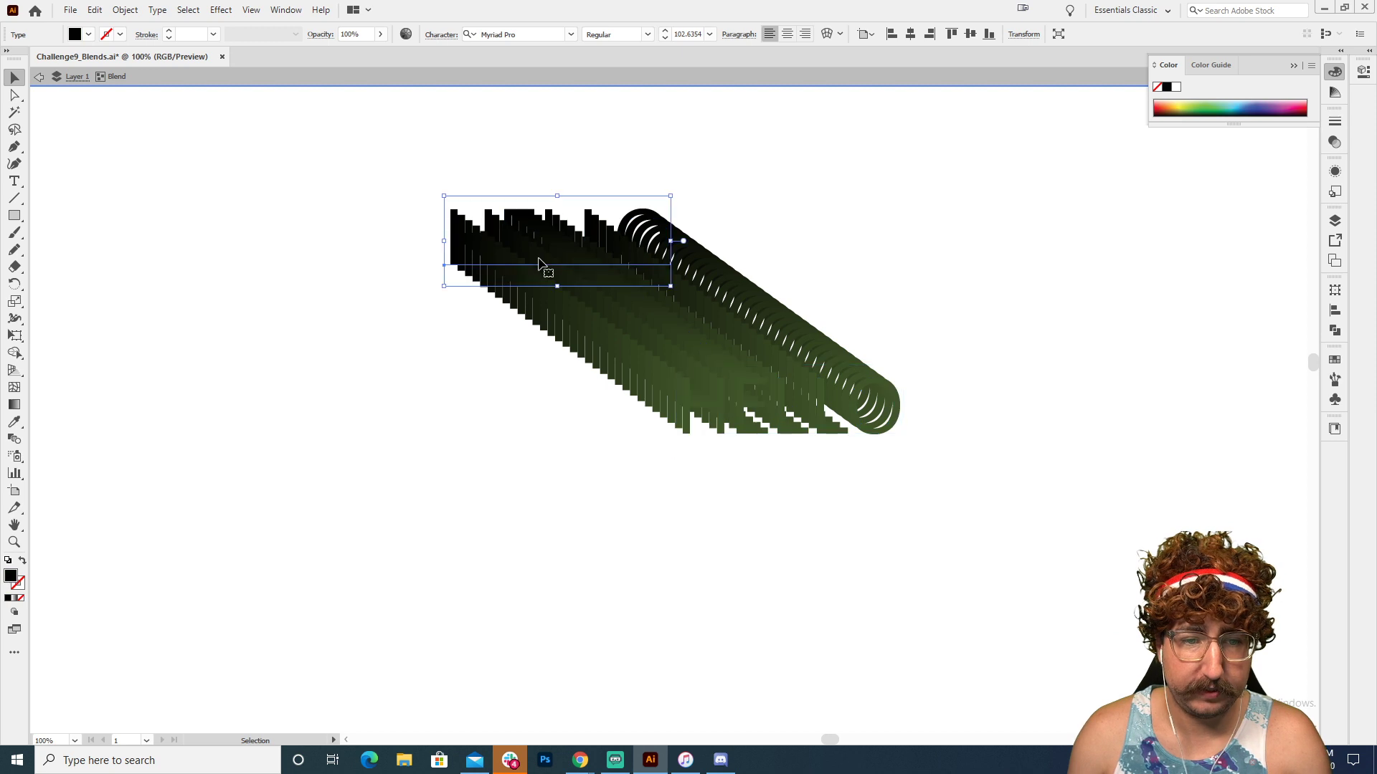
left_click(1248, 104)
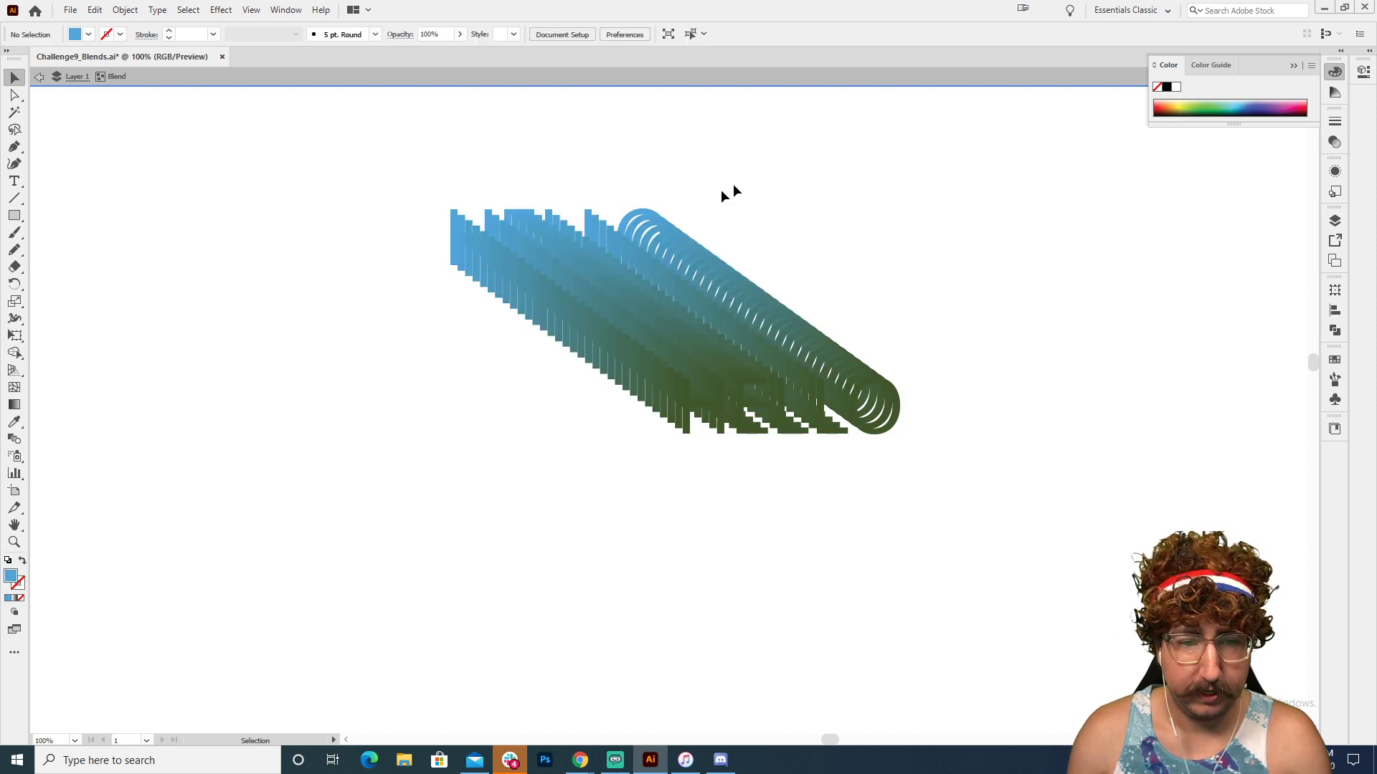
key("ctrl+shift+bracketright")
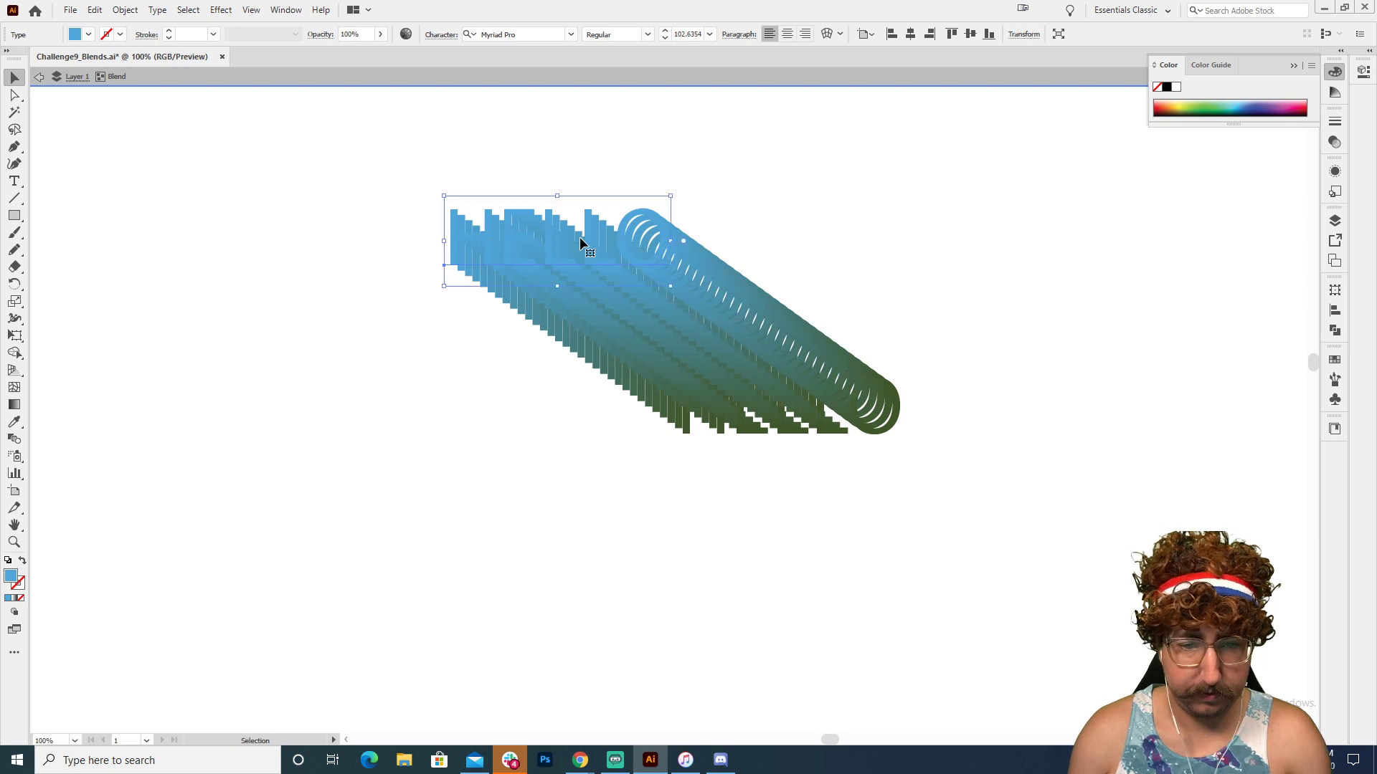
double_click(966, 213)
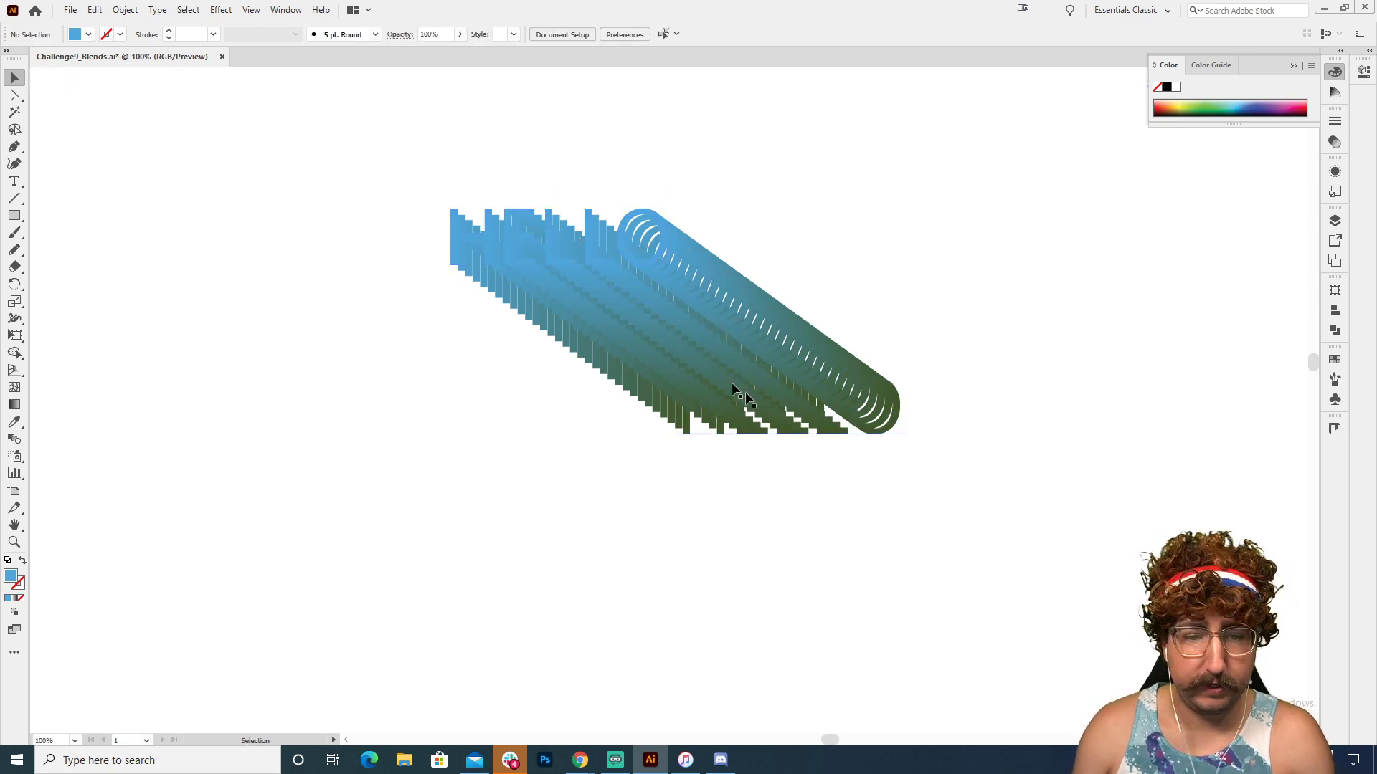
- Isolate the blend and replace its lower green HELLO text with FRIENDS
double_click(754, 416)
key("t")
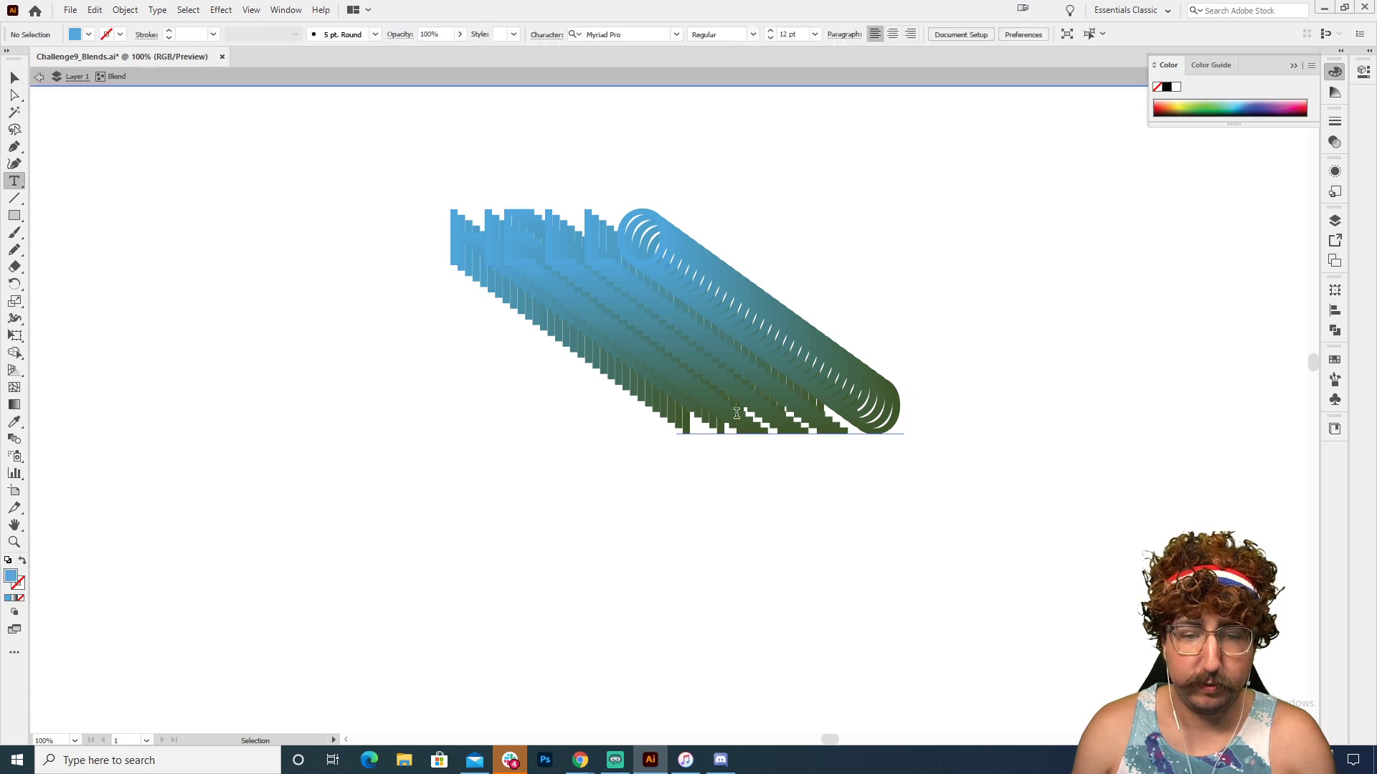
left_click(737, 414)
key("ctrl+a")
type("W")
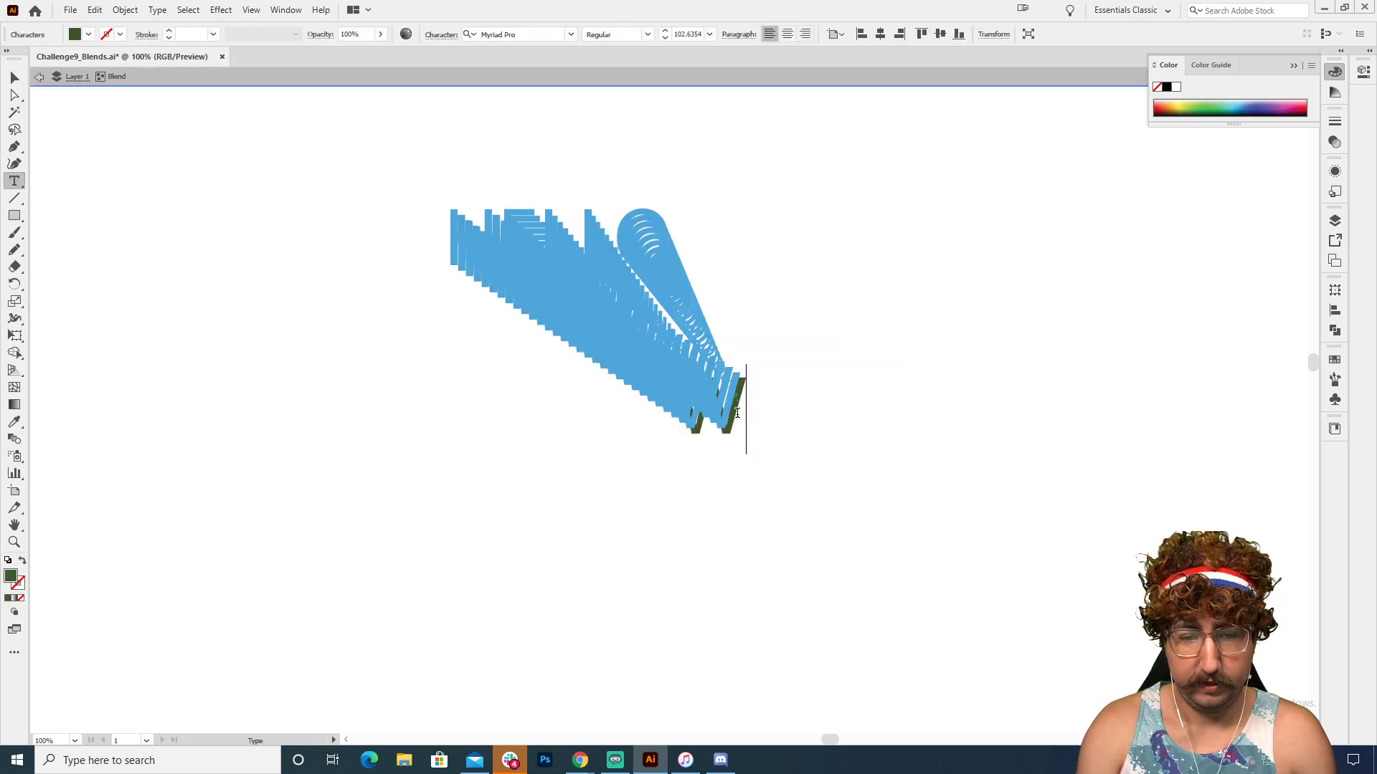
key("BackSpace")
type("PANTS")
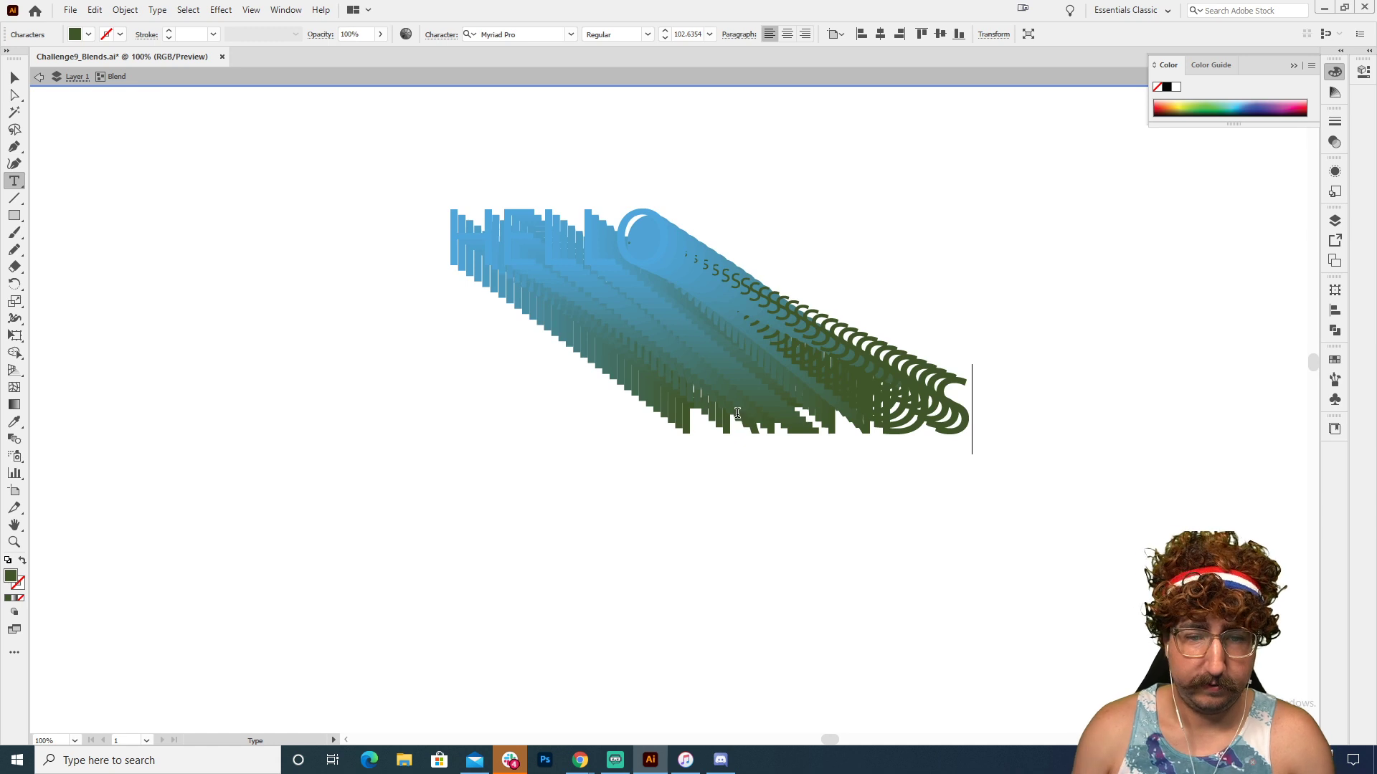
key("Escape")
- Recolor the blend's upper HELLO text to brownish red and exit isolation mode
left_click(302, 248)
left_click(510, 246)
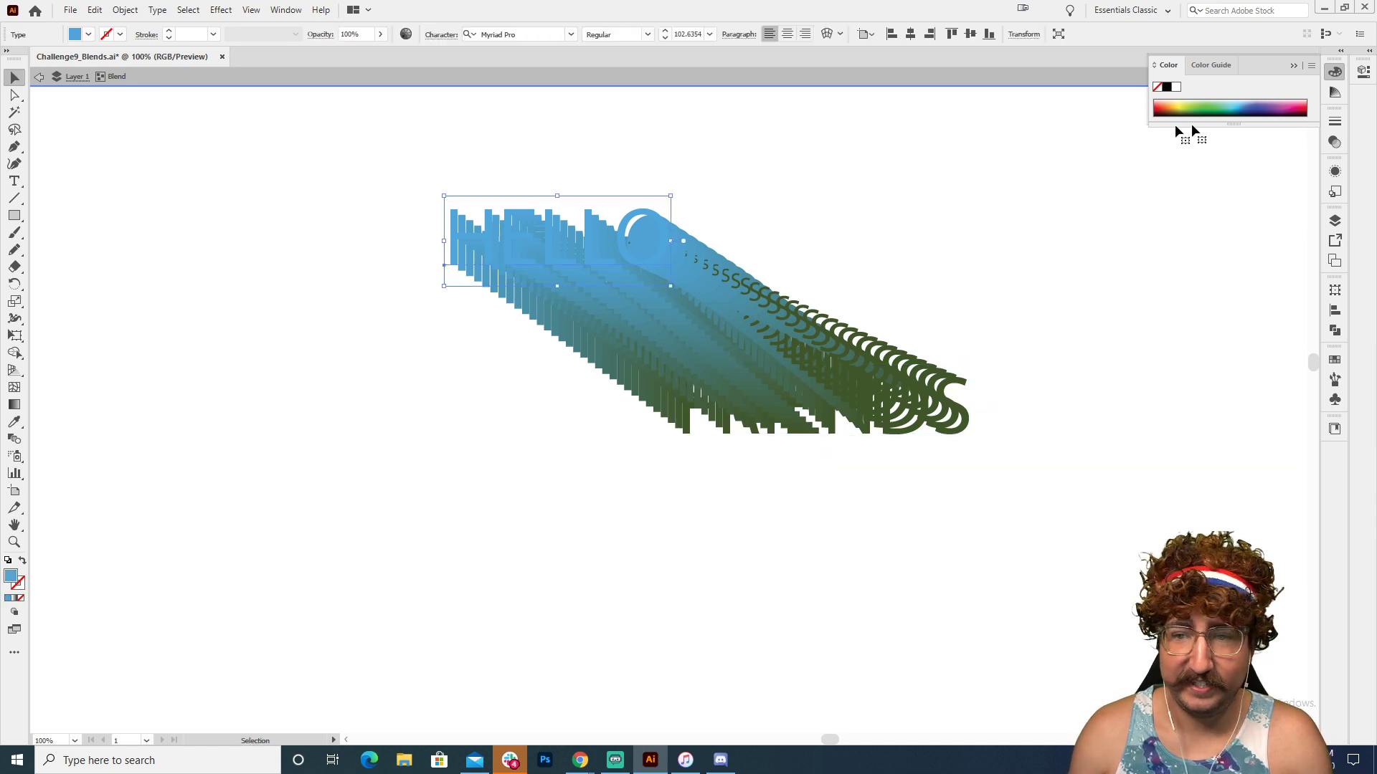
left_click(1169, 105)
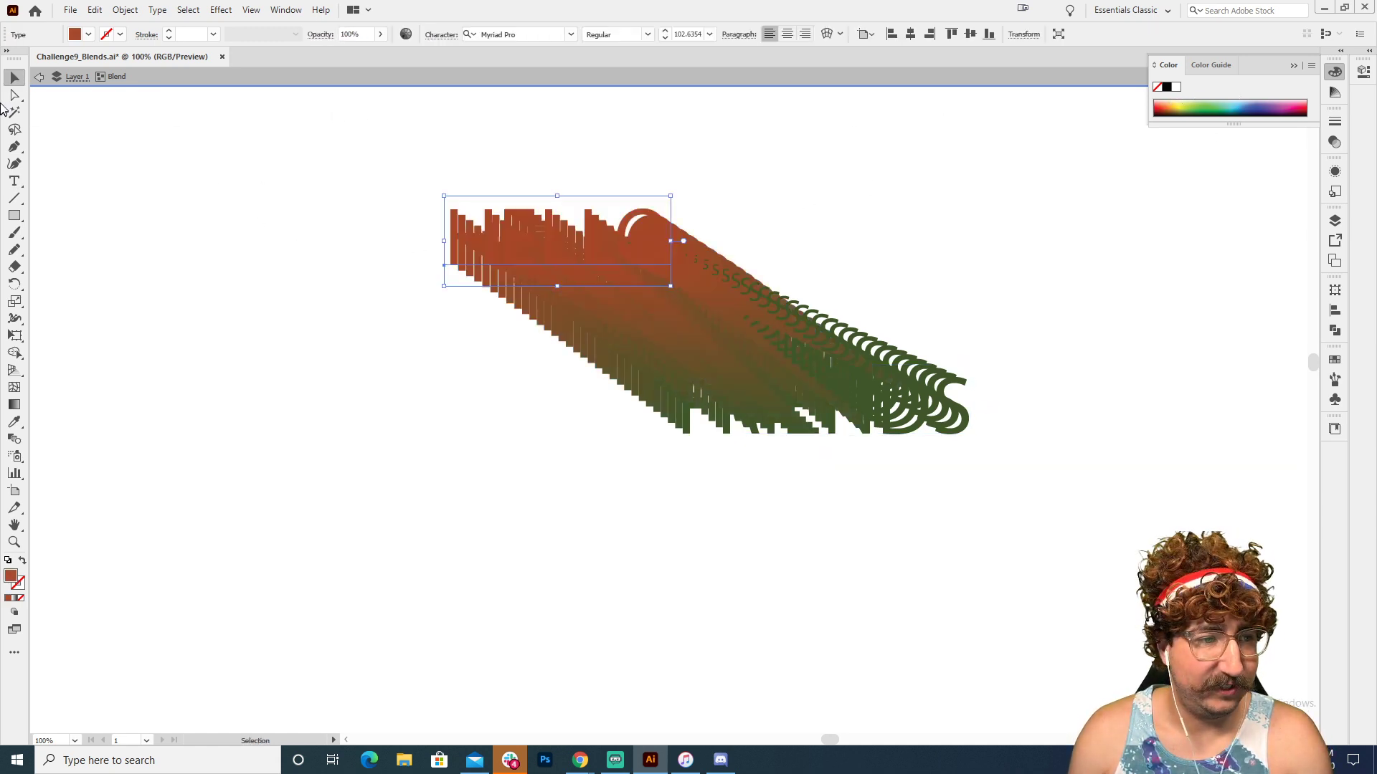
left_click(380, 251)
double_click(343, 272)
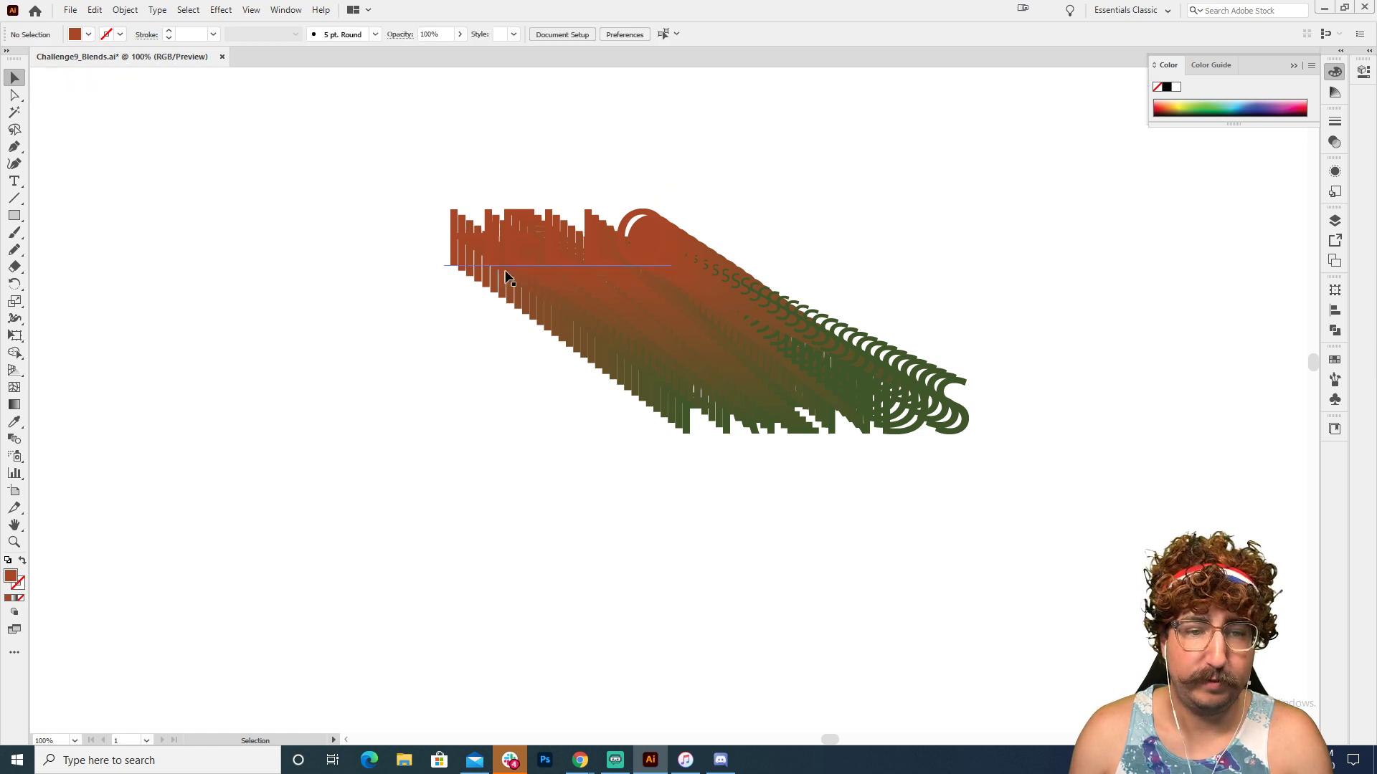
- Move the FRIENDS text farther down and to the right within the blend to stretch it, and exit isolation mode
double_click(798, 421)
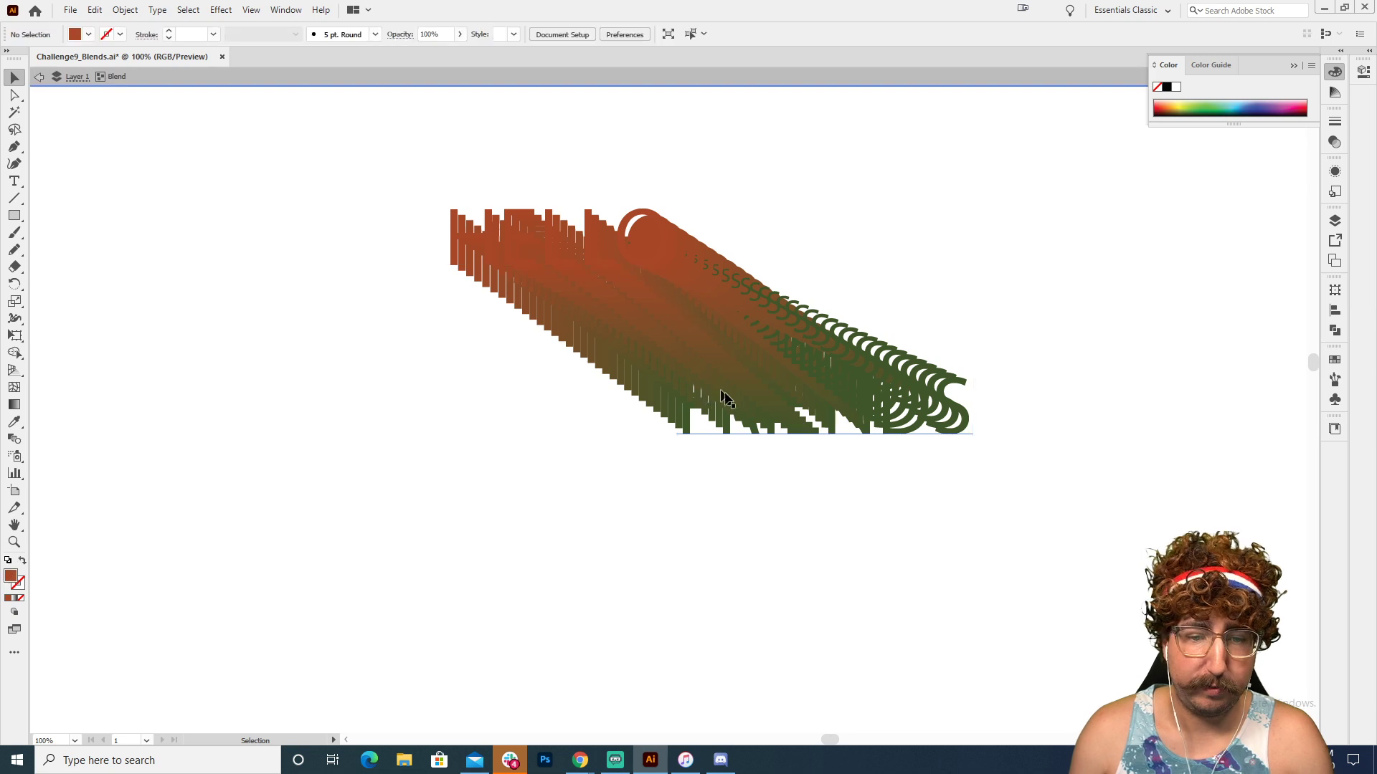
left_click_drag(724, 402, 511, 601)
left_click_drag(595, 595, 985, 500)
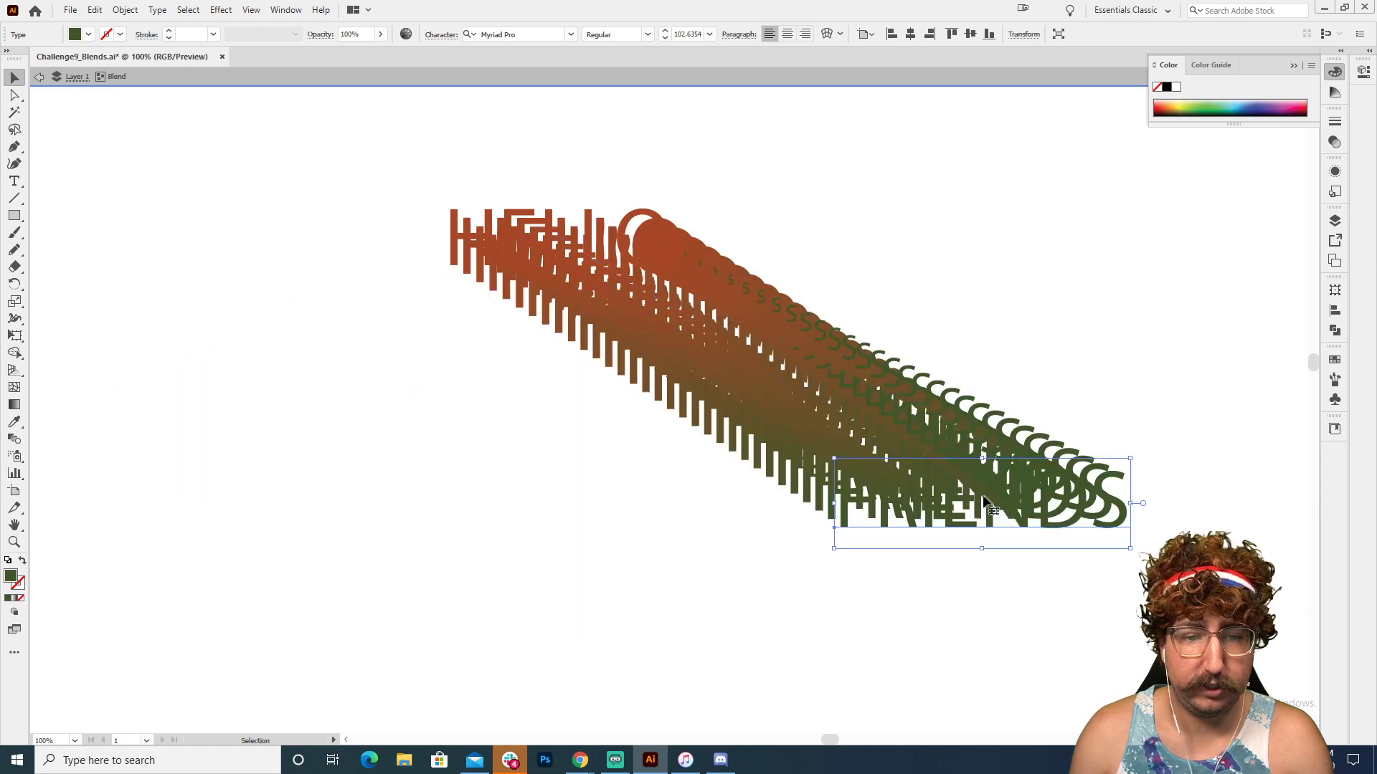
double_click(1144, 243)
key("z")
left_click(731, 401, "alt")
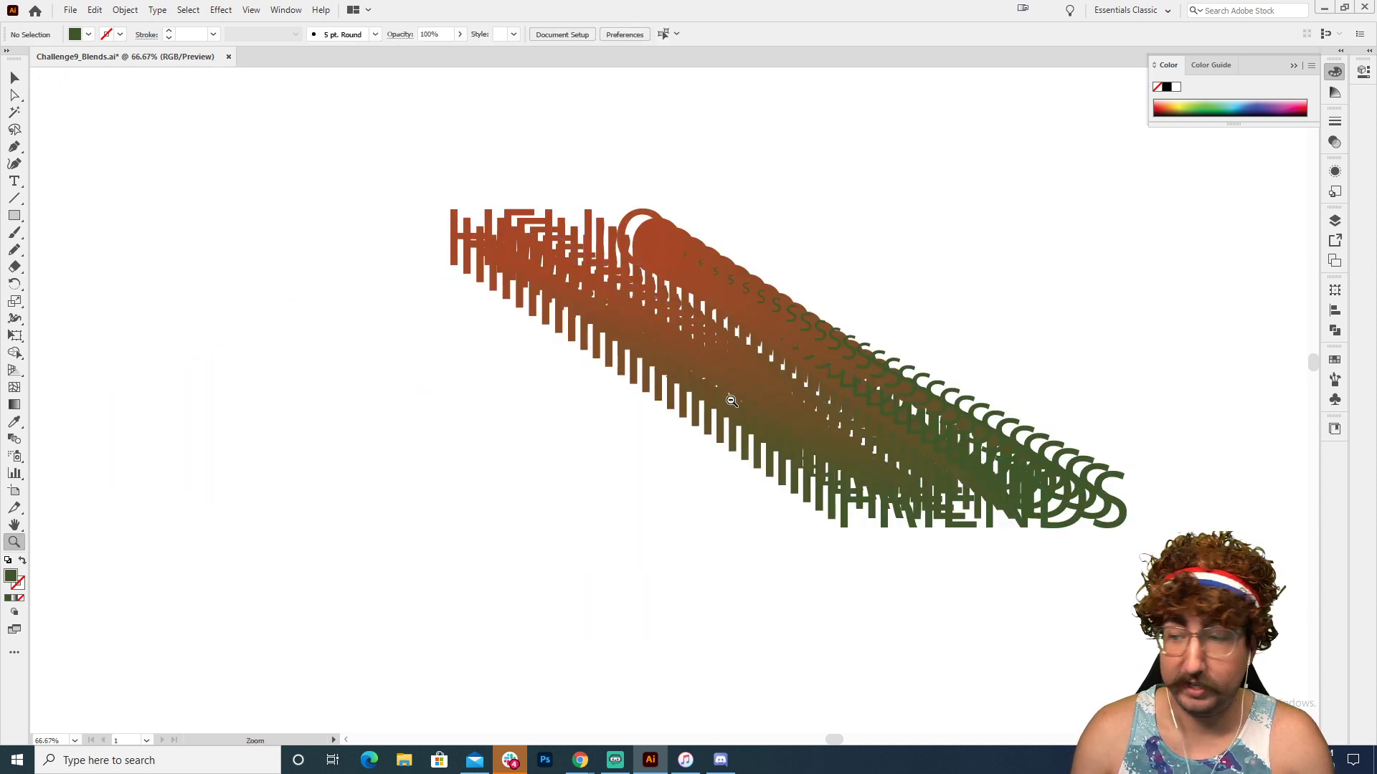
left_click(732, 400, "alt")
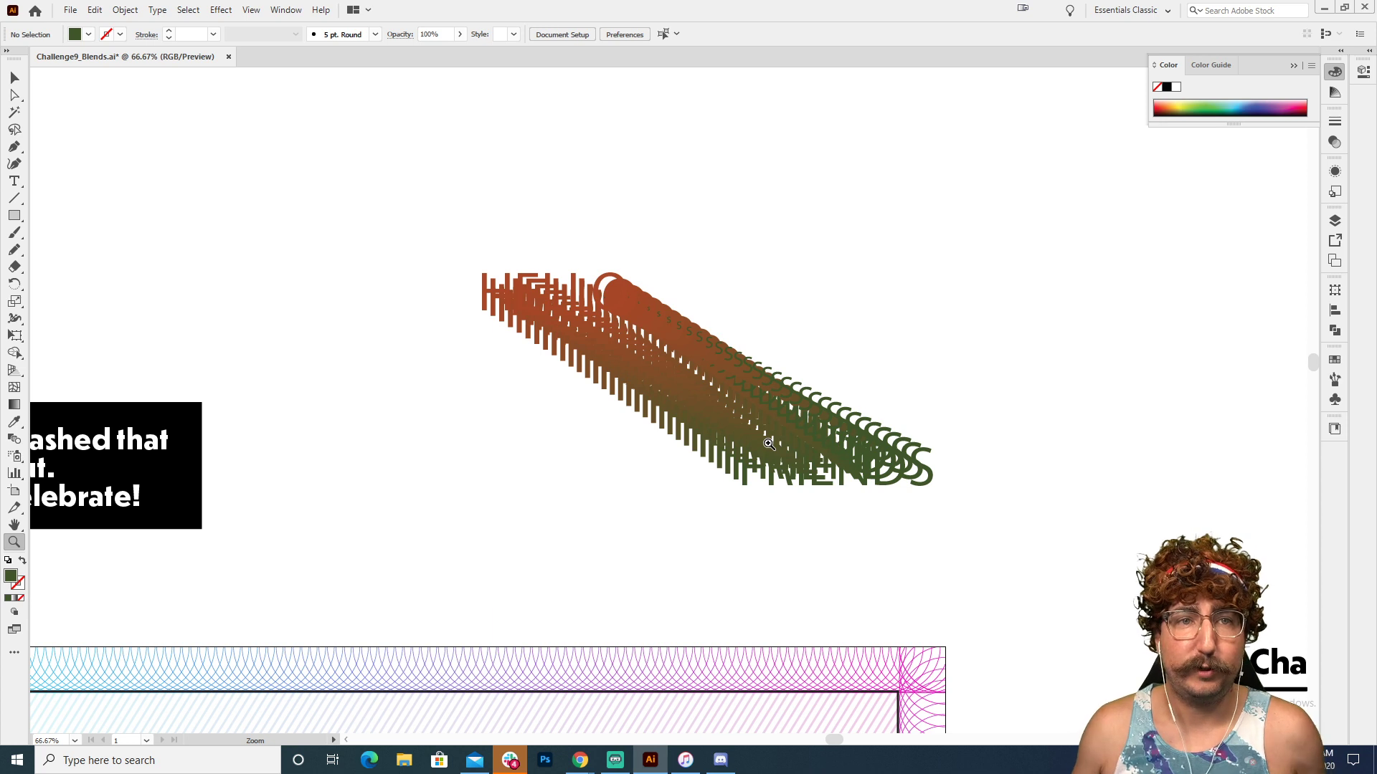